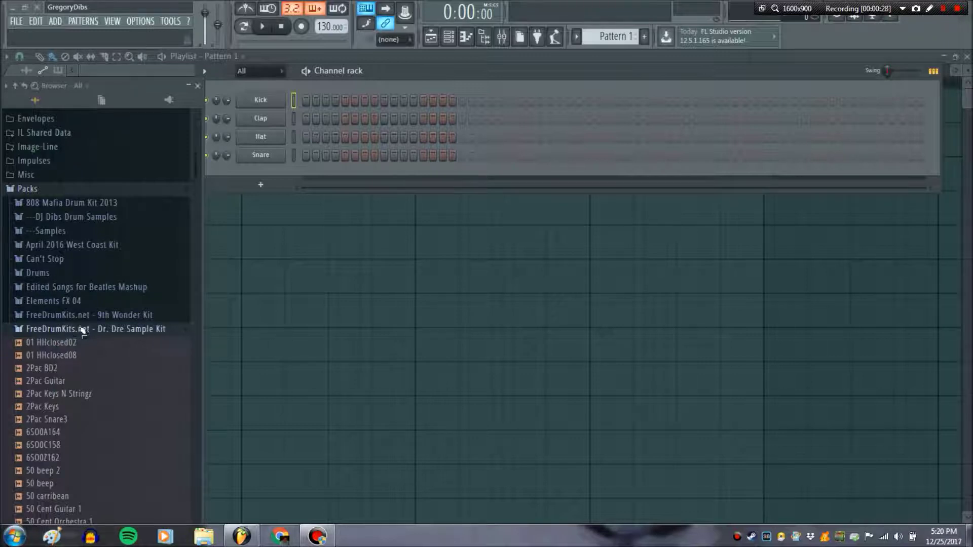
Step: Browse the samples in the FreeDrumKits.net - Dr. Dre Sample Kit pack folder
{"action": "left_click", "coordinate": [120, 329]}
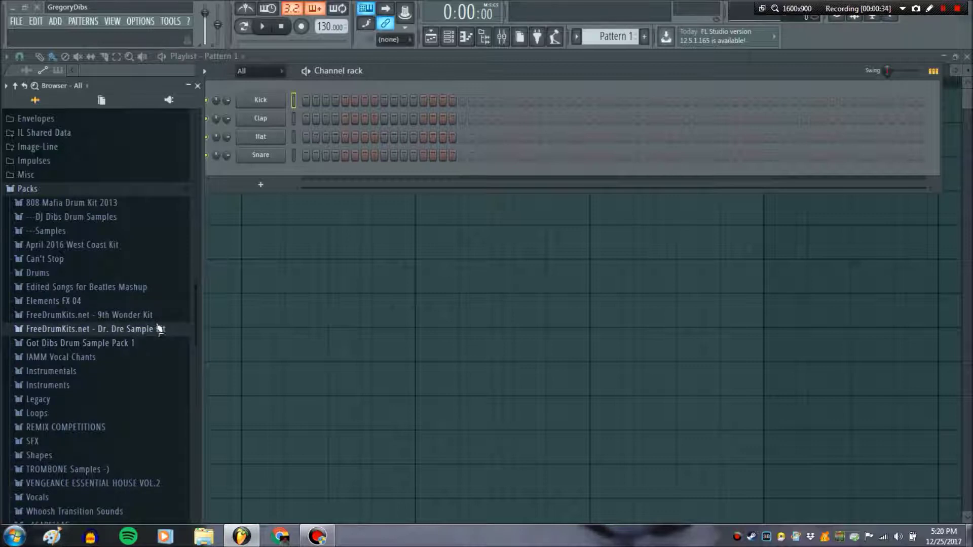
{"action": "left_click", "coordinate": [137, 329]}
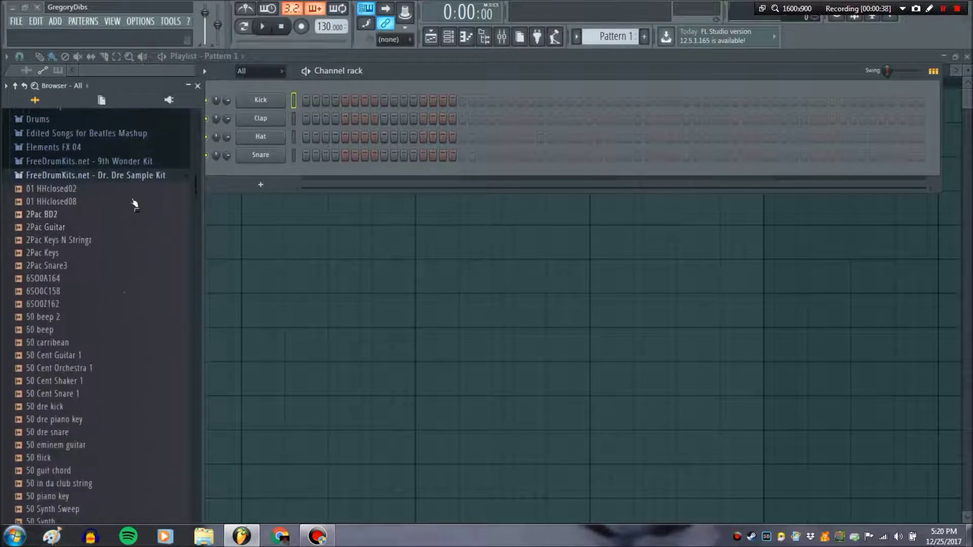
{"action": "scroll", "coordinate": [137, 204], "scroll_direction": "down", "scroll_amount": 10}
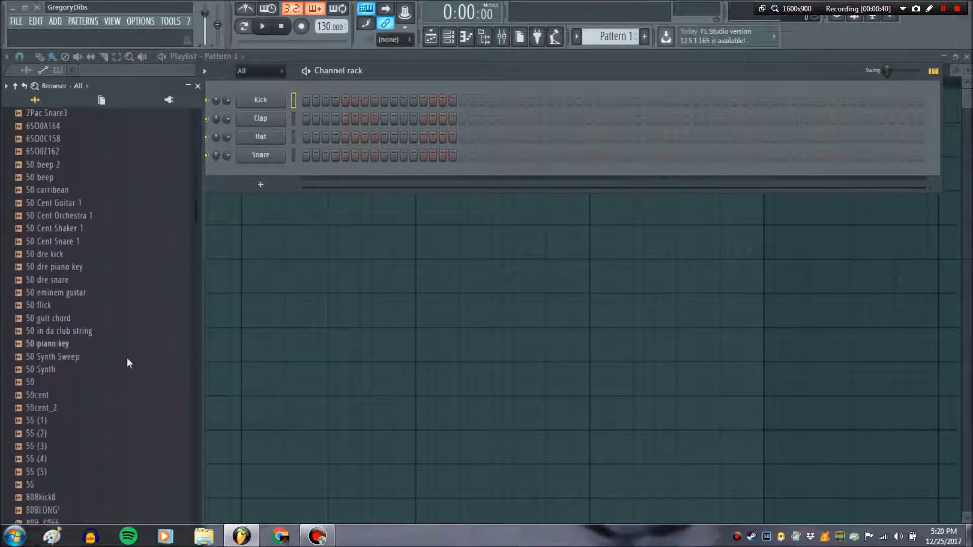
{"action": "scroll", "coordinate": [123, 365], "scroll_direction": "up", "scroll_amount": 12}
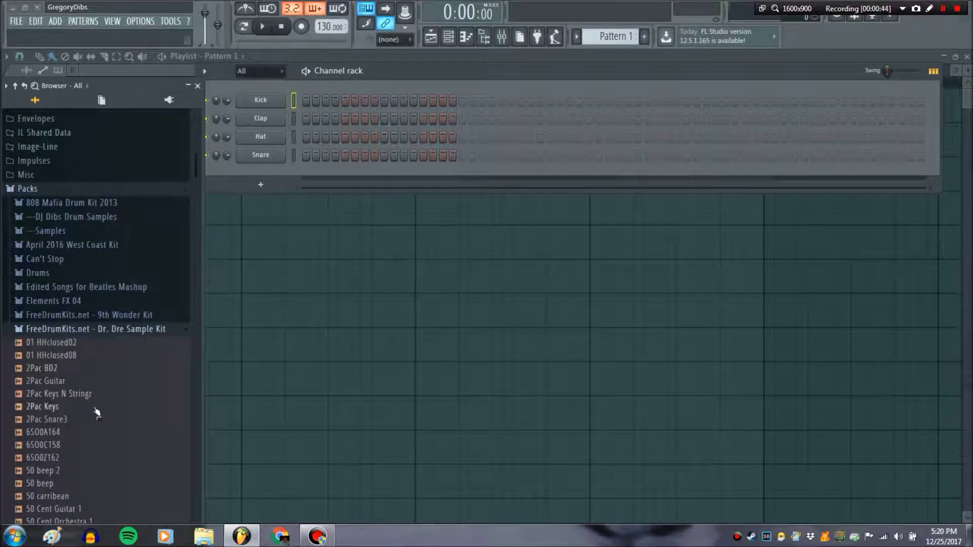
{"action": "scroll", "coordinate": [121, 347], "scroll_direction": "down", "scroll_amount": 5}
{"action": "scroll", "coordinate": [106, 219], "scroll_direction": "up", "scroll_amount": 2}
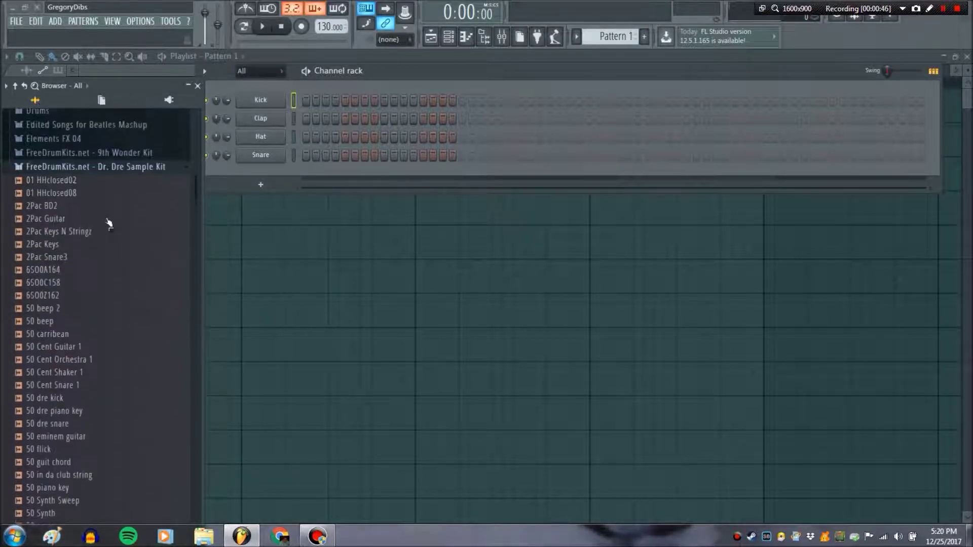
{"action": "scroll", "coordinate": [61, 222], "scroll_direction": "down", "scroll_amount": 10}
{"action": "scroll", "coordinate": [69, 244], "scroll_direction": "down", "scroll_amount": 15}
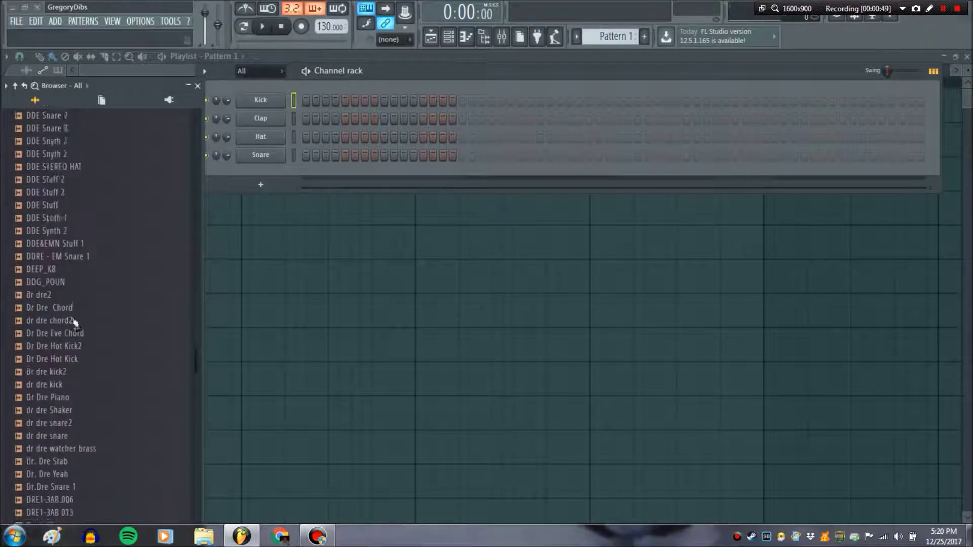
{"action": "scroll", "coordinate": [83, 340], "scroll_direction": "down", "scroll_amount": 12}
{"action": "scroll", "coordinate": [83, 340], "scroll_direction": "up", "scroll_amount": 7}
{"action": "scroll", "coordinate": [83, 342], "scroll_direction": "up", "scroll_amount": 4}
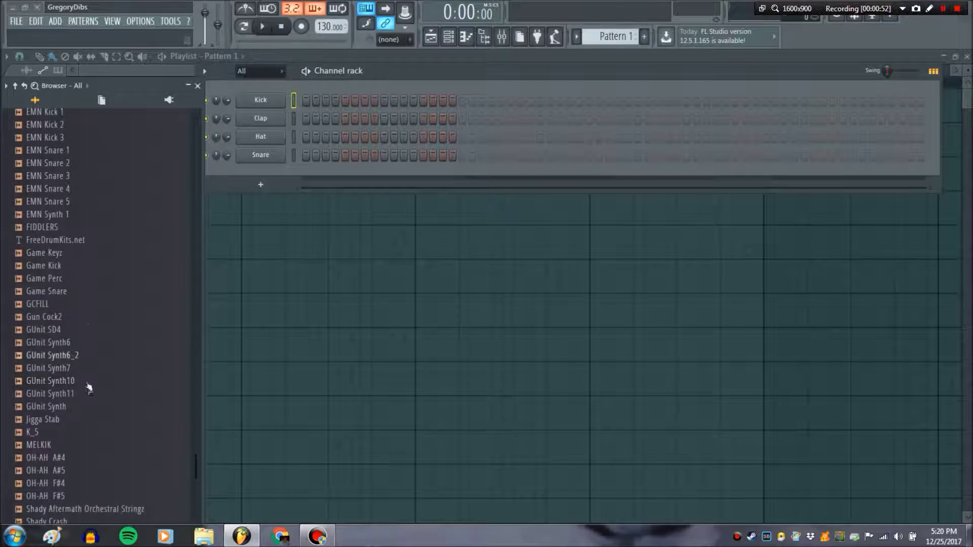
{"action": "scroll", "coordinate": [112, 350], "scroll_direction": "up", "scroll_amount": 12}
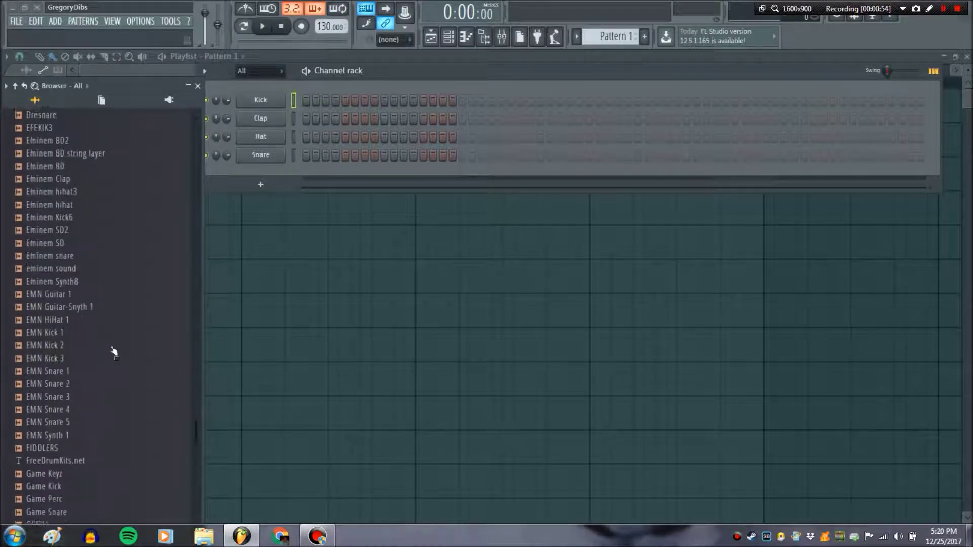
{"action": "scroll", "coordinate": [75, 360], "scroll_direction": "up", "scroll_amount": 2}
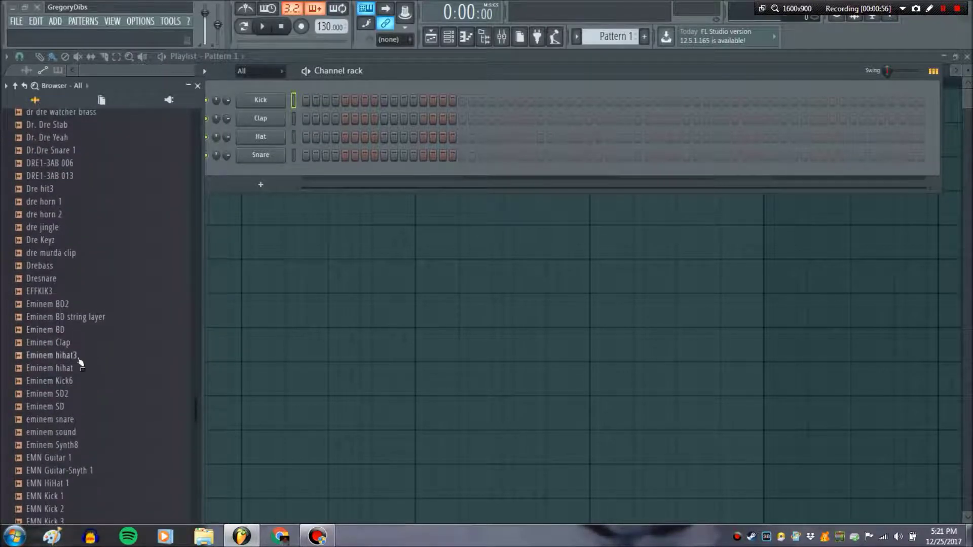
{"action": "scroll", "coordinate": [83, 379], "scroll_direction": "up", "scroll_amount": 9}
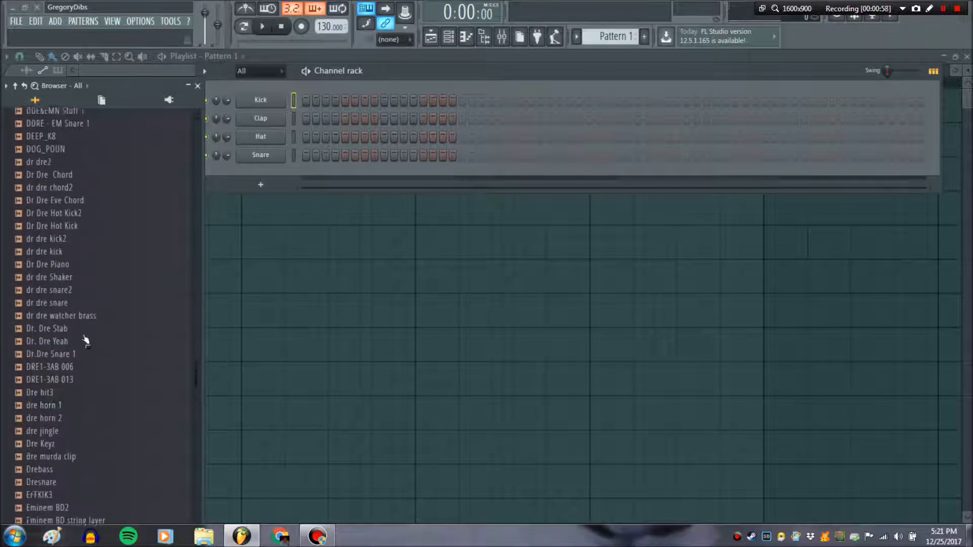
{"action": "scroll", "coordinate": [86, 364], "scroll_direction": "up", "scroll_amount": 15}
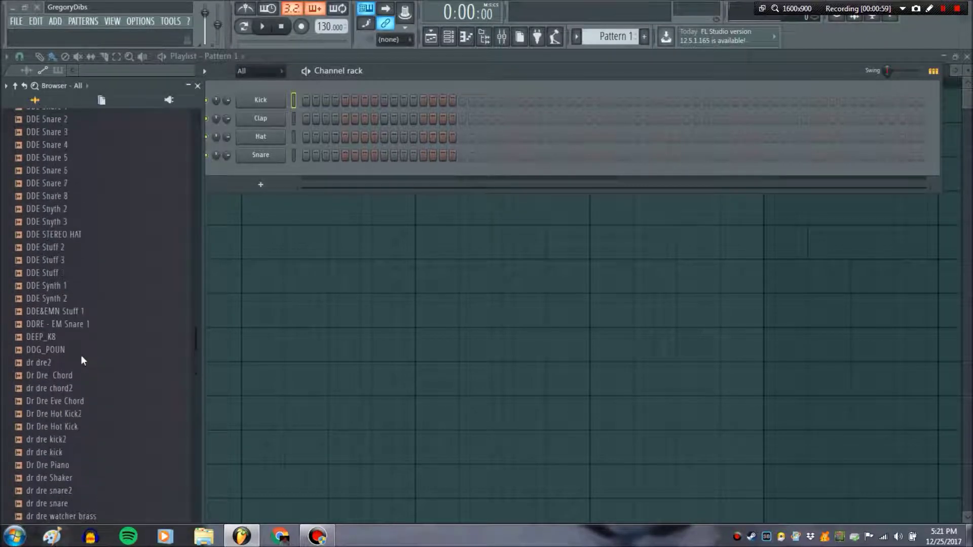
{"action": "scroll", "coordinate": [77, 361], "scroll_direction": "up", "scroll_amount": 8}
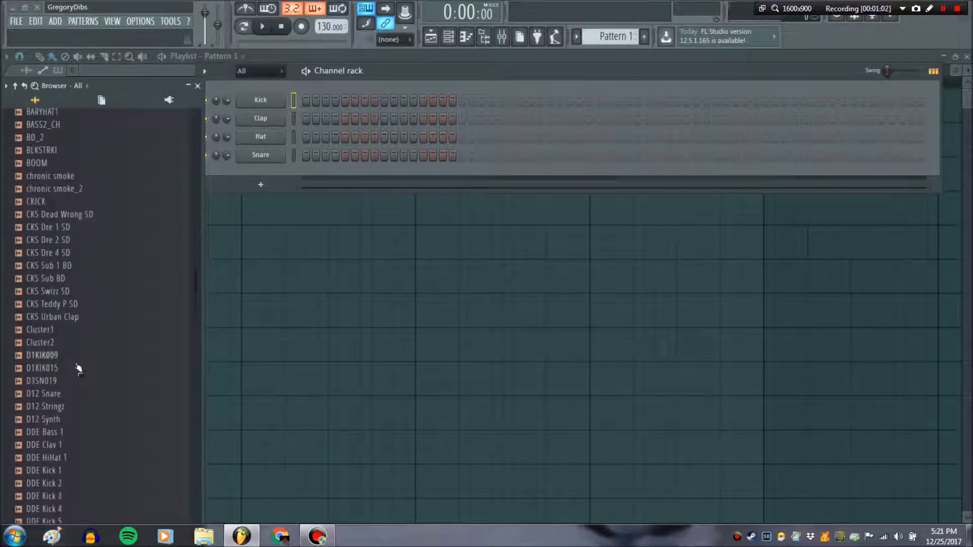
{"action": "scroll", "coordinate": [77, 393], "scroll_direction": "up", "scroll_amount": 15}
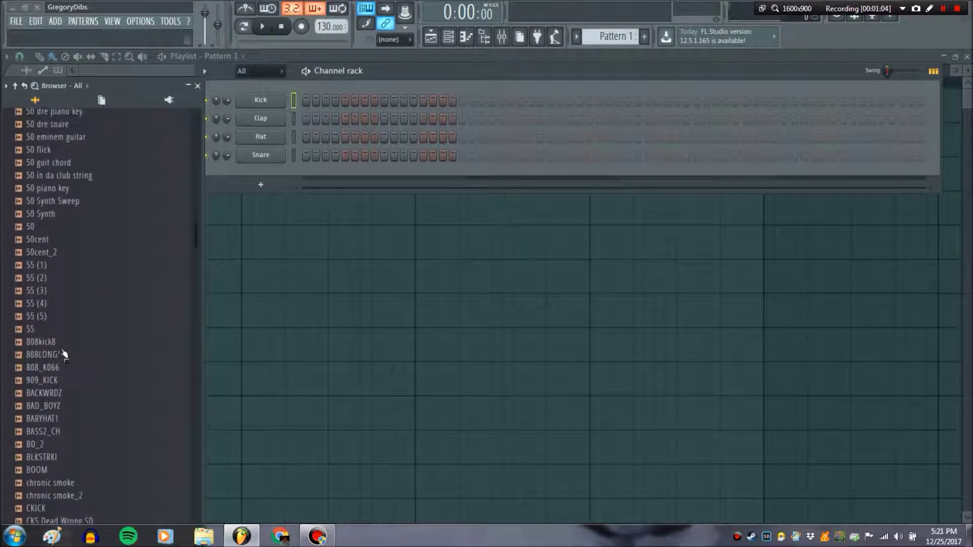
{"action": "scroll", "coordinate": [79, 314], "scroll_direction": "up", "scroll_amount": 6}
Step: Audition samples in the Dr. Dre kit, including 2Pac Guitar, 50 dre piano key, 50 dre snare and 50 eminem guitar
{"action": "left_click", "coordinate": [67, 253]}
{"action": "key", "text": "Up"}
{"action": "key", "text": "Up"}
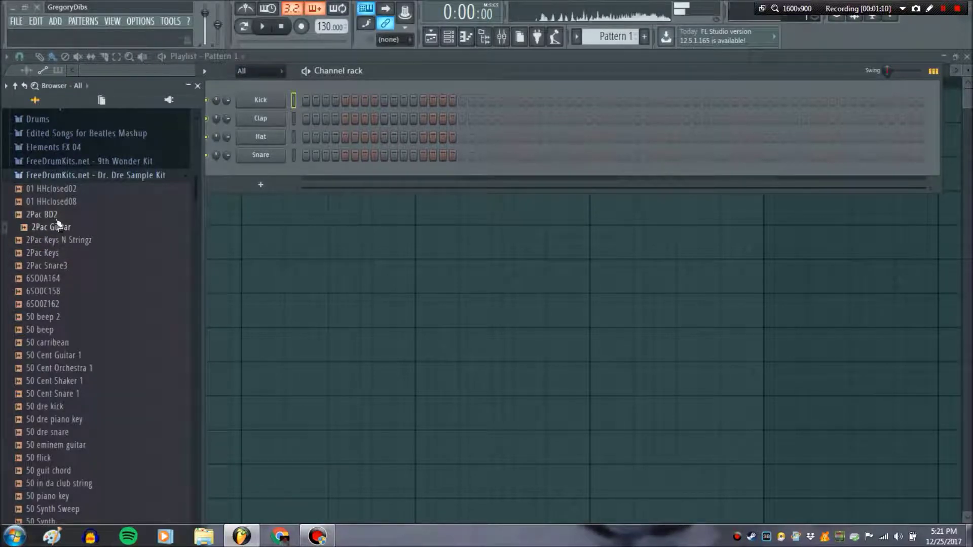
{"action": "scroll", "coordinate": [94, 345], "scroll_direction": "down", "scroll_amount": 4}
{"action": "left_click", "coordinate": [107, 267]}
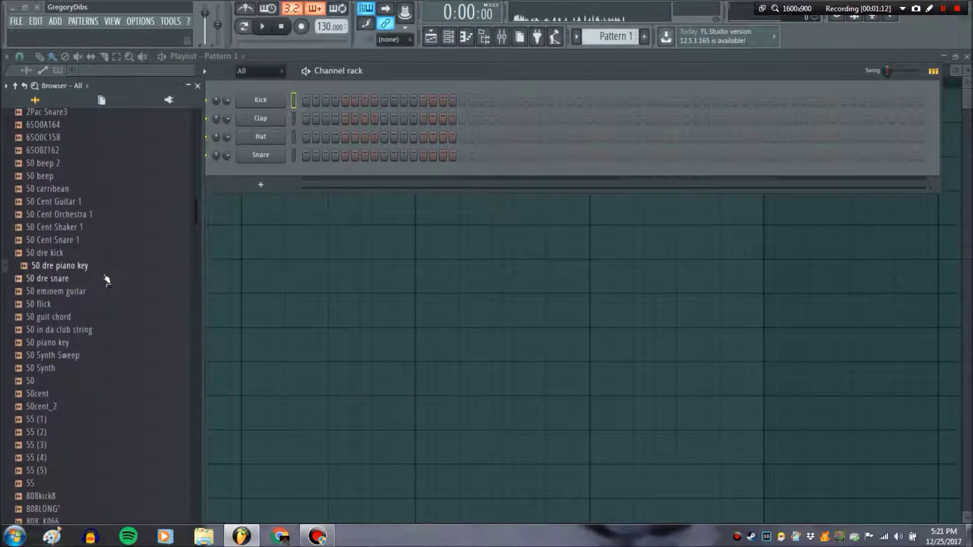
{"action": "left_click", "coordinate": [98, 278]}
{"action": "left_click", "coordinate": [100, 294]}
Step: Audition more samples further down the Dr. Dre kit, including EMN Kick 1
{"action": "scroll", "coordinate": [96, 304], "scroll_direction": "down", "scroll_amount": 20}
{"action": "left_click", "coordinate": [103, 315]}
{"action": "left_click", "coordinate": [106, 355]}
{"action": "scroll", "coordinate": [111, 345], "scroll_direction": "down", "scroll_amount": 18}
{"action": "scroll", "coordinate": [94, 330], "scroll_direction": "down", "scroll_amount": 3}
{"action": "left_click", "coordinate": [96, 345]}
{"action": "scroll", "coordinate": [101, 349], "scroll_direction": "down", "scroll_amount": 6}
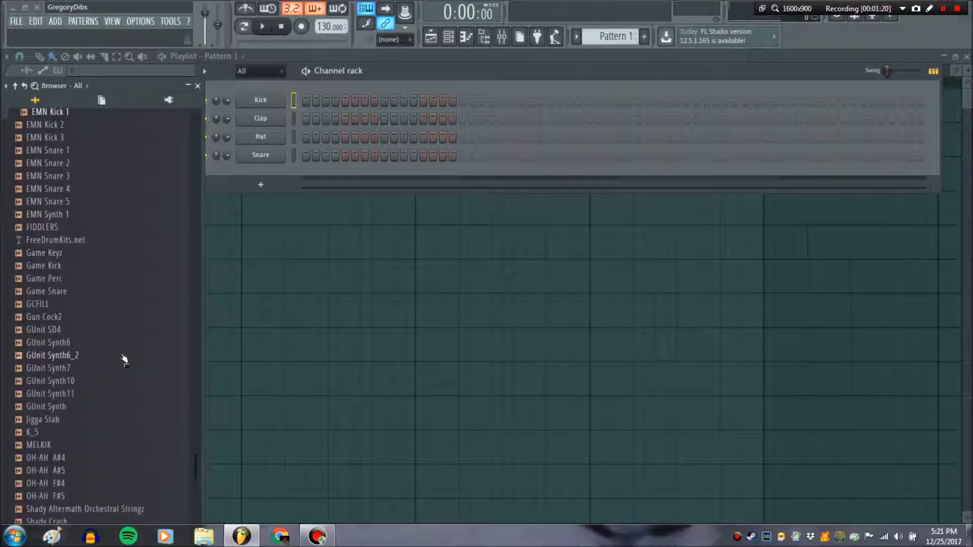
Step: Audition samples near the start of the kit and replace the Kick channel's sound with 50 Cent Guitar 1
{"action": "scroll", "coordinate": [112, 350], "scroll_direction": "up", "scroll_amount": 15}
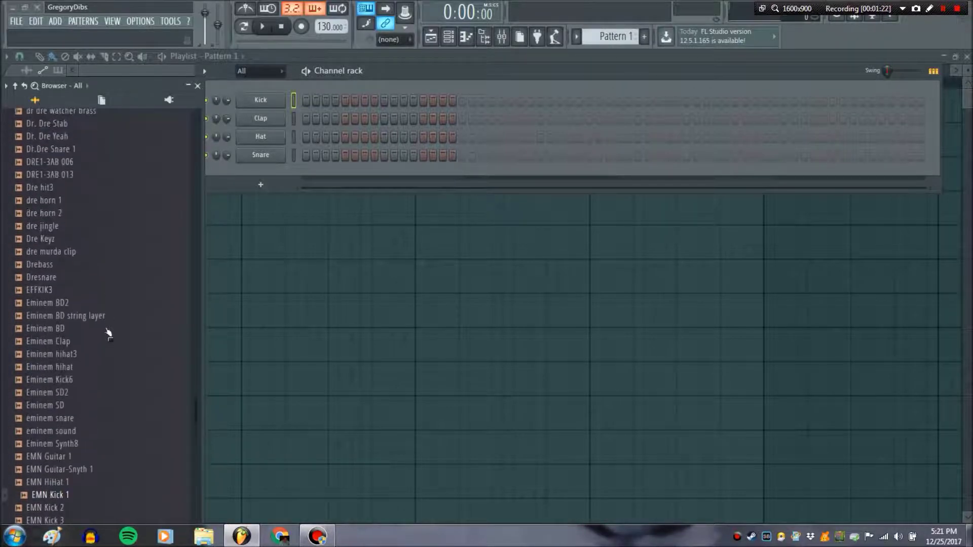
{"action": "scroll", "coordinate": [76, 337], "scroll_direction": "up", "scroll_amount": 4}
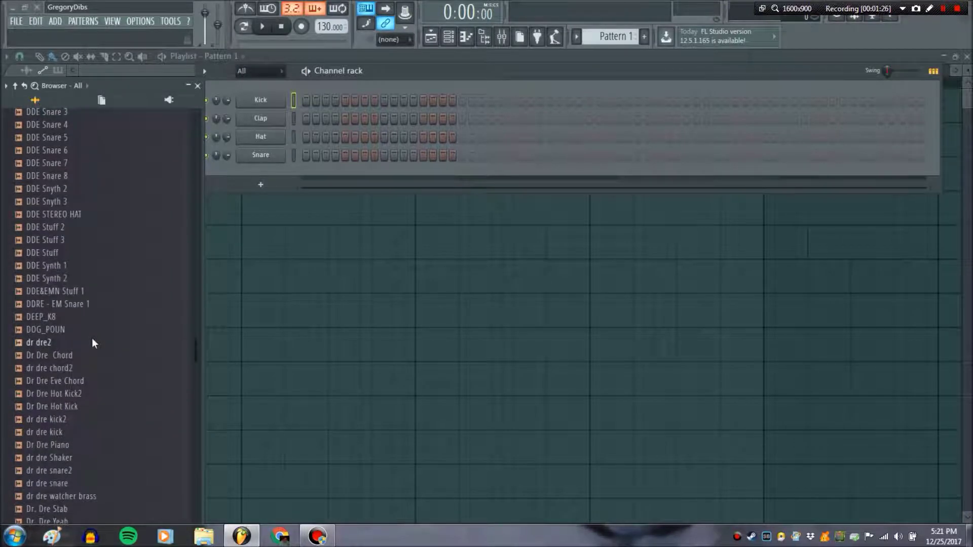
{"action": "scroll", "coordinate": [91, 335], "scroll_direction": "up", "scroll_amount": 5}
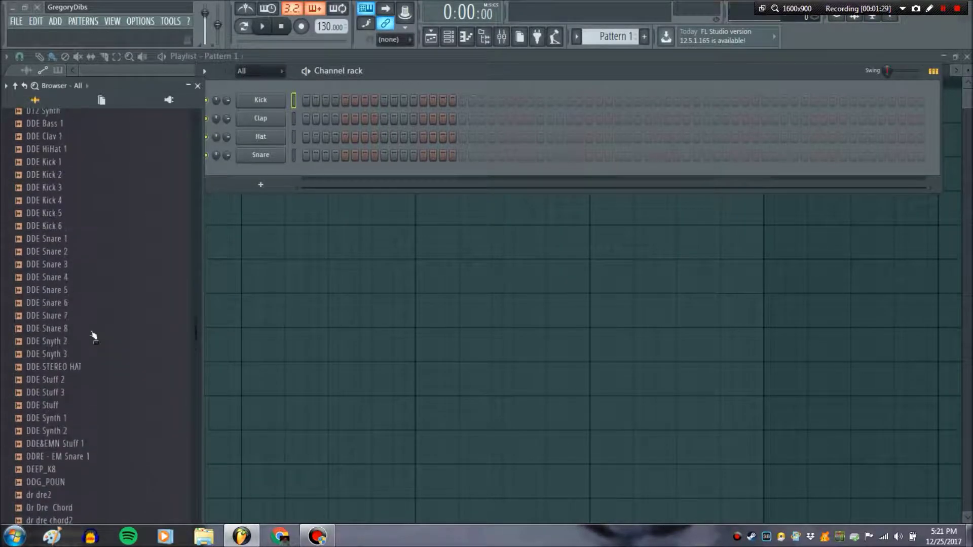
{"action": "scroll", "coordinate": [122, 304], "scroll_direction": "up", "scroll_amount": 6}
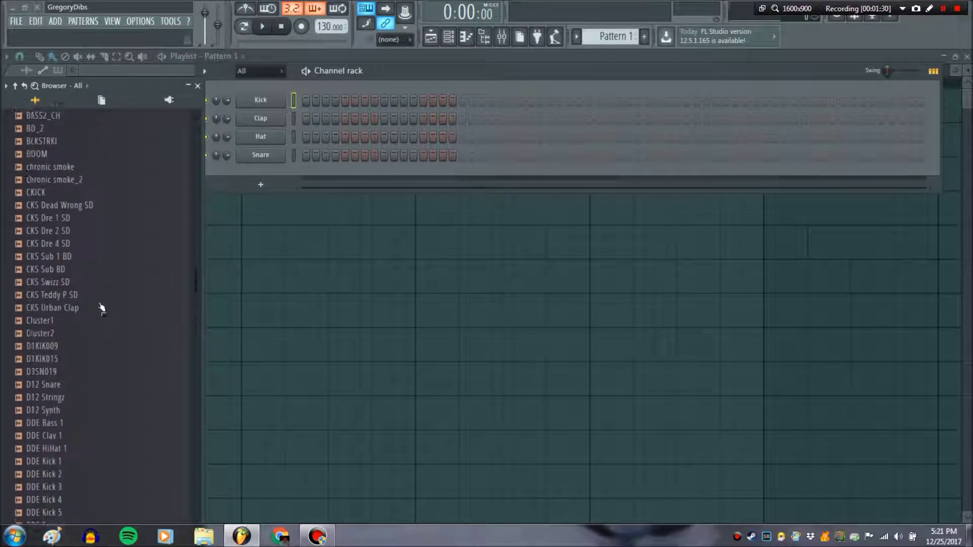
{"action": "scroll", "coordinate": [96, 304], "scroll_direction": "up", "scroll_amount": 8}
{"action": "scroll", "coordinate": [91, 302], "scroll_direction": "up", "scroll_amount": 8}
{"action": "left_click", "coordinate": [65, 229]}
{"action": "left_click", "coordinate": [68, 215]}
{"action": "left_click", "coordinate": [89, 294]}
{"action": "left_click", "coordinate": [91, 316]}
{"action": "left_click", "coordinate": [96, 330]}
{"action": "scroll", "coordinate": [94, 324], "scroll_direction": "down", "scroll_amount": 2}
{"action": "left_click", "coordinate": [82, 282]}
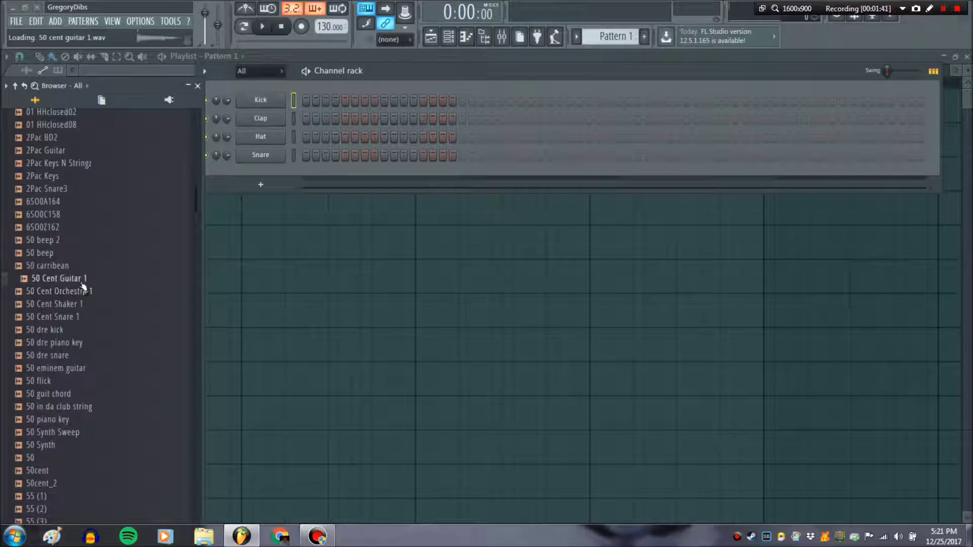
{"action": "left_click_drag", "start_coordinate": [82, 287], "coordinate": [264, 102]}
Step: Audition guitar, snare, piano and string samples, and replace the Clap channel's sound with 55 (4)
{"action": "scroll", "coordinate": [98, 284], "scroll_direction": "down", "scroll_amount": 2}
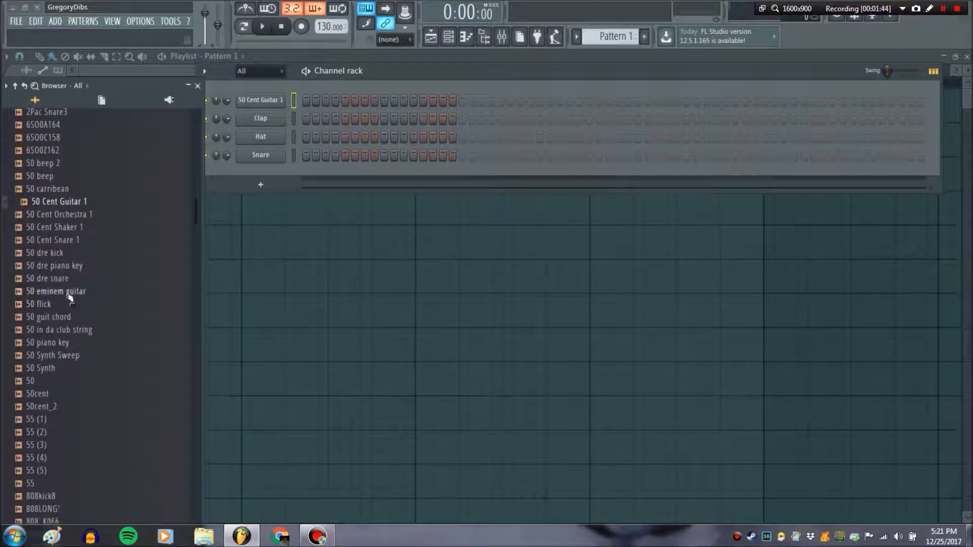
{"action": "left_click", "coordinate": [71, 292]}
{"action": "left_click", "coordinate": [79, 279]}
{"action": "left_click", "coordinate": [80, 267]}
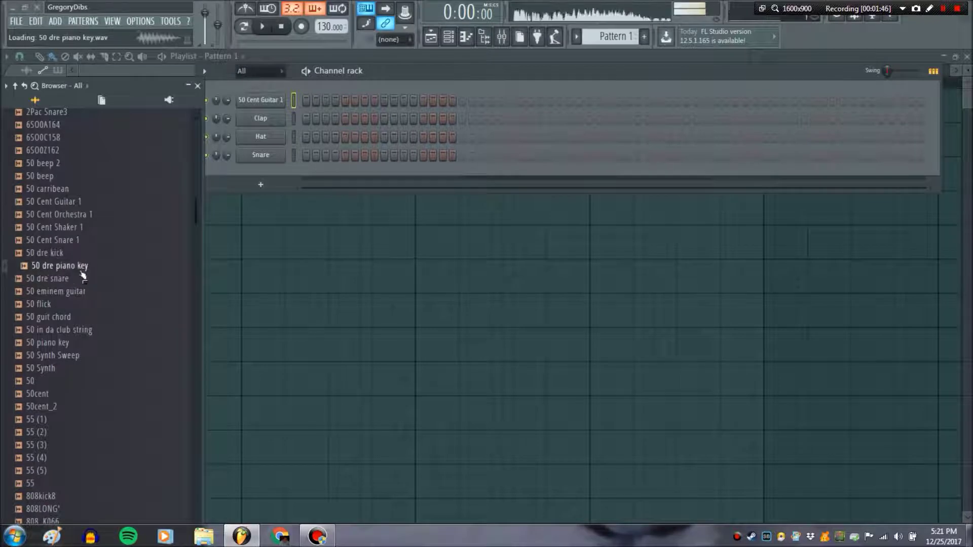
{"action": "left_click", "coordinate": [78, 330]}
{"action": "left_click", "coordinate": [79, 343]}
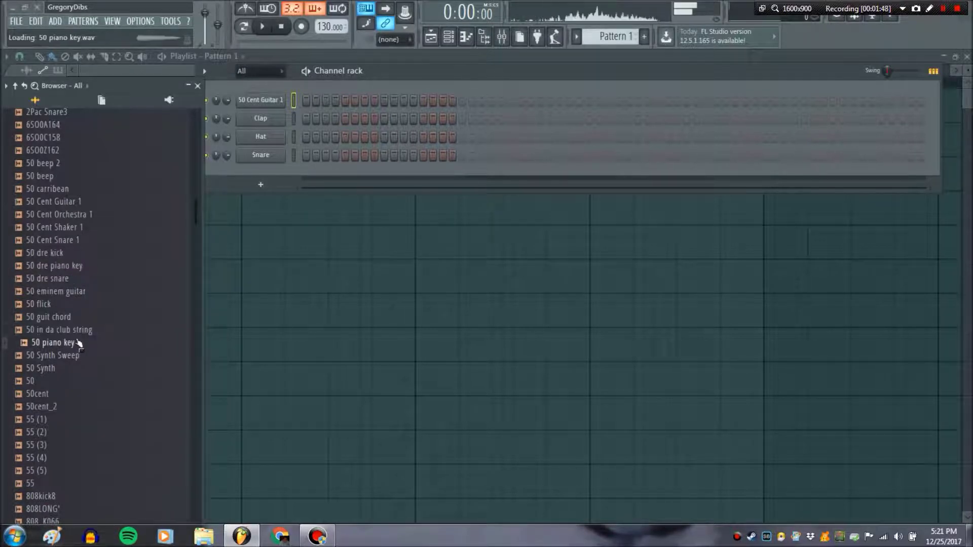
{"action": "scroll", "coordinate": [80, 325], "scroll_direction": "down", "scroll_amount": 5}
{"action": "left_click", "coordinate": [56, 304]}
{"action": "left_click_drag", "start_coordinate": [60, 307], "coordinate": [261, 122]}
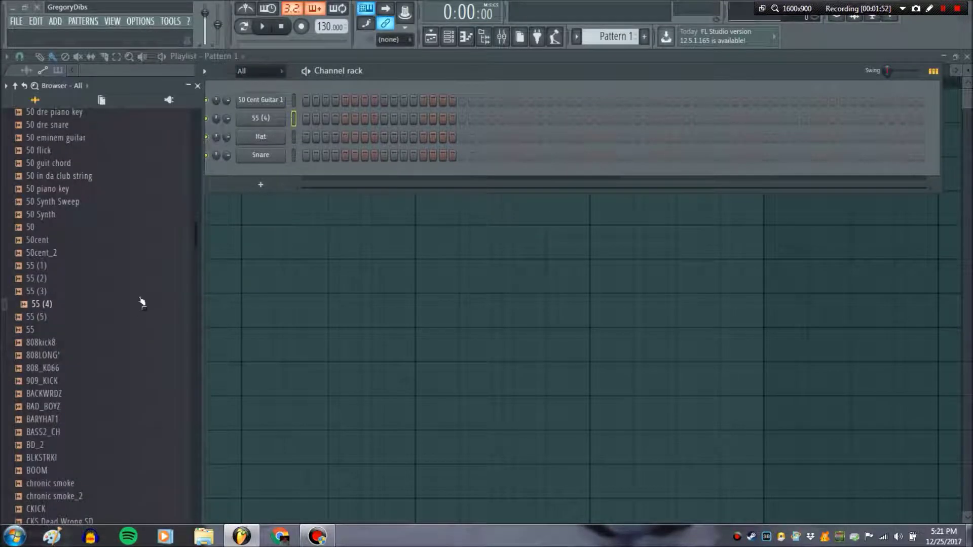
Step: Audition the 909_KICK, 808LONG', BASS2_CH and BLKSTRKI samples
{"action": "scroll", "coordinate": [113, 299], "scroll_direction": "down", "scroll_amount": 5}
{"action": "left_click", "coordinate": [66, 228]}
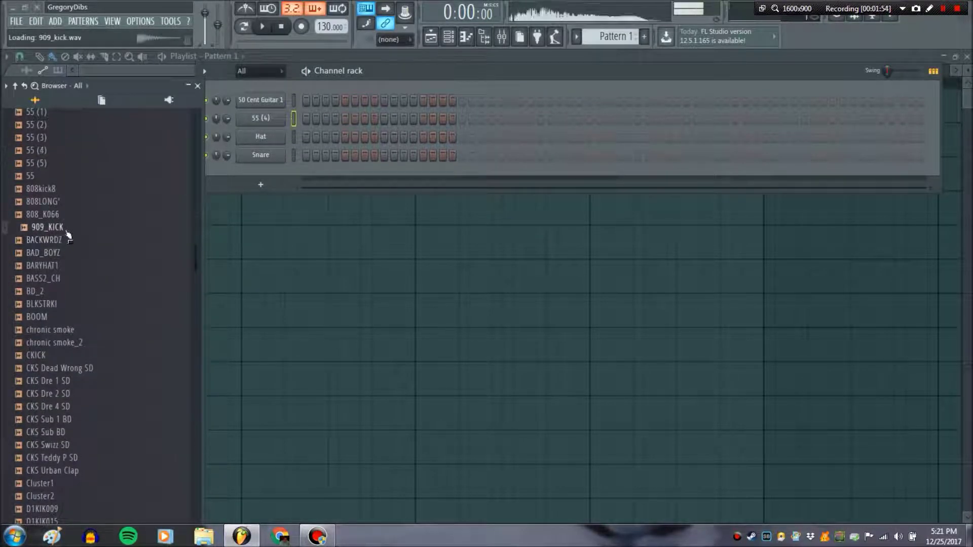
{"action": "left_click", "coordinate": [66, 202]}
{"action": "left_click", "coordinate": [66, 279]}
{"action": "left_click", "coordinate": [69, 303]}
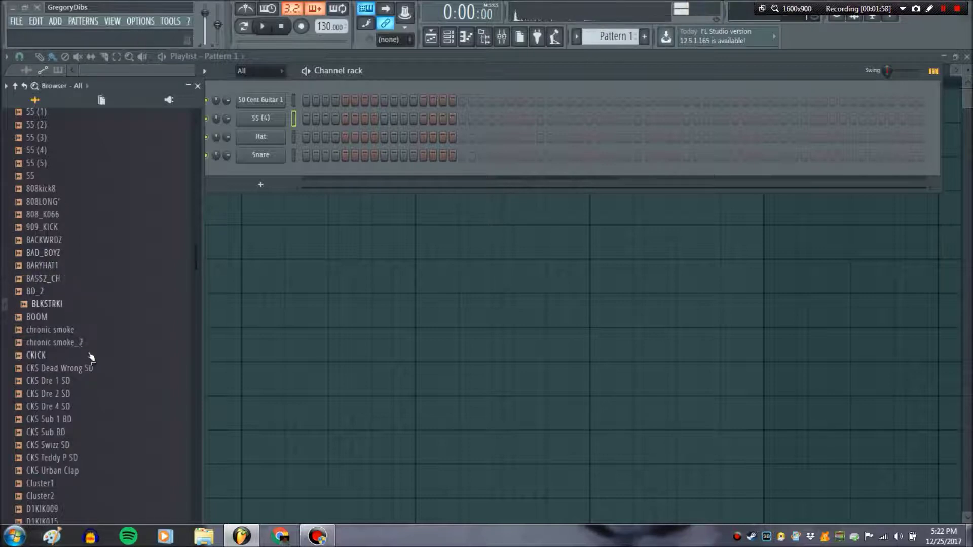
Step: Open BLKSTRKI in the audio editor and fade out its tail from 0.386 to 0.455
{"action": "right_click", "coordinate": [59, 307]}
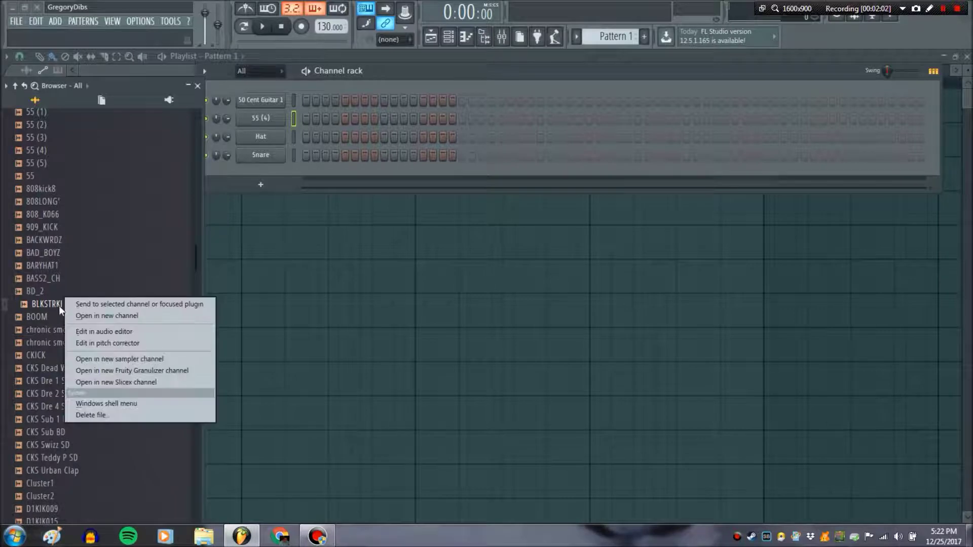
{"action": "left_click", "coordinate": [100, 331]}
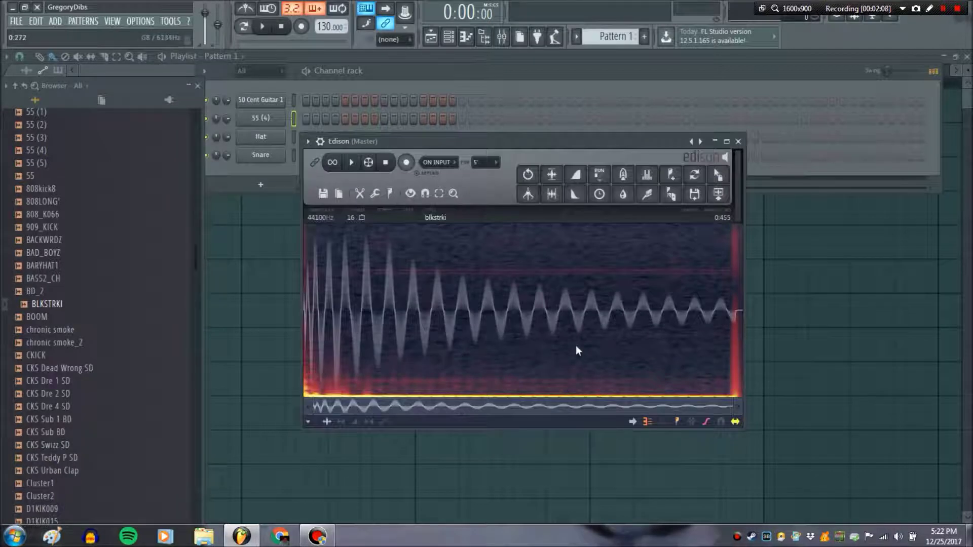
{"action": "mouse_move", "coordinate": [695, 305]}
{"action": "left_mouse_down"}
{"action": "mouse_move", "coordinate": [746, 303]}
{"action": "mouse_move", "coordinate": [683, 303]}
{"action": "left_mouse_up"}
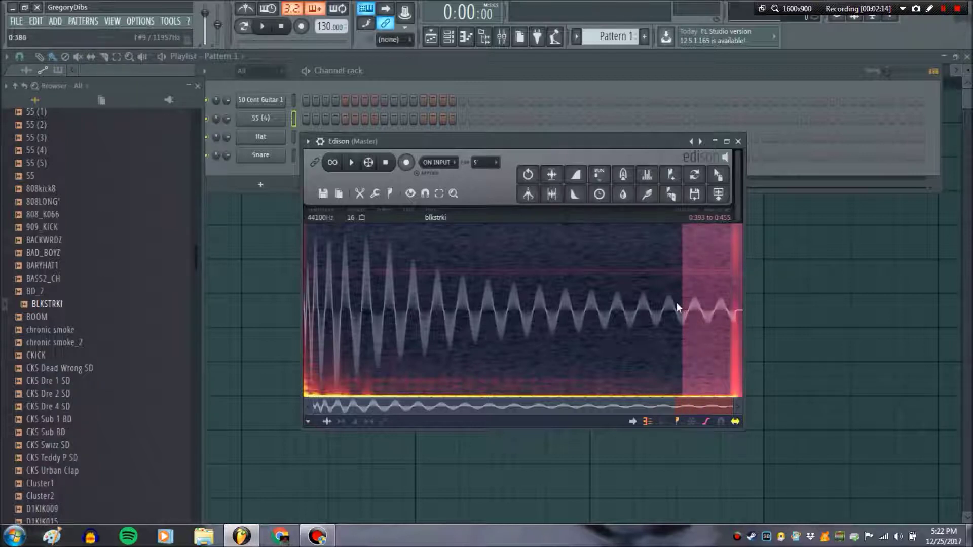
{"action": "left_click_drag", "start_coordinate": [684, 306], "coordinate": [676, 306]}
{"action": "right_click", "coordinate": [704, 305]}
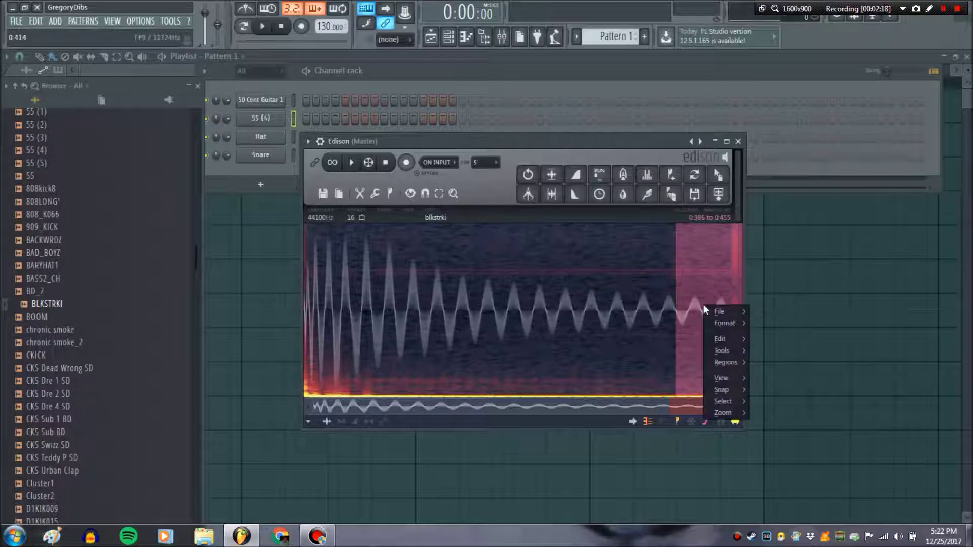
{"action": "mouse_move", "coordinate": [722, 348]}
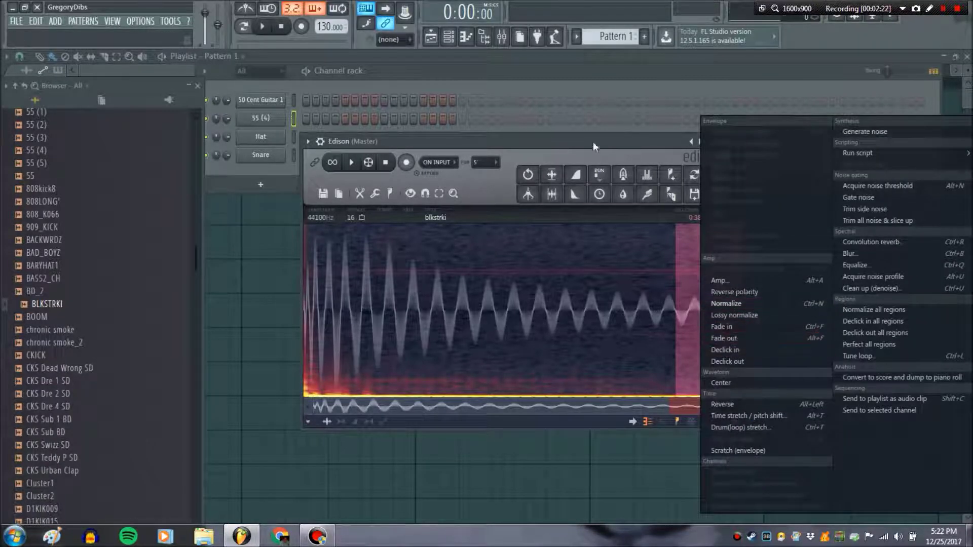
{"action": "left_click", "coordinate": [646, 172]}
{"action": "key", "text": "alt+o"}
Step: Play back the whole faded BLKSTRKI sample and add it to the channel rack as a new channel above 50 Cent Guitar 1
{"action": "left_click_drag", "start_coordinate": [690, 315], "coordinate": [288, 320]}
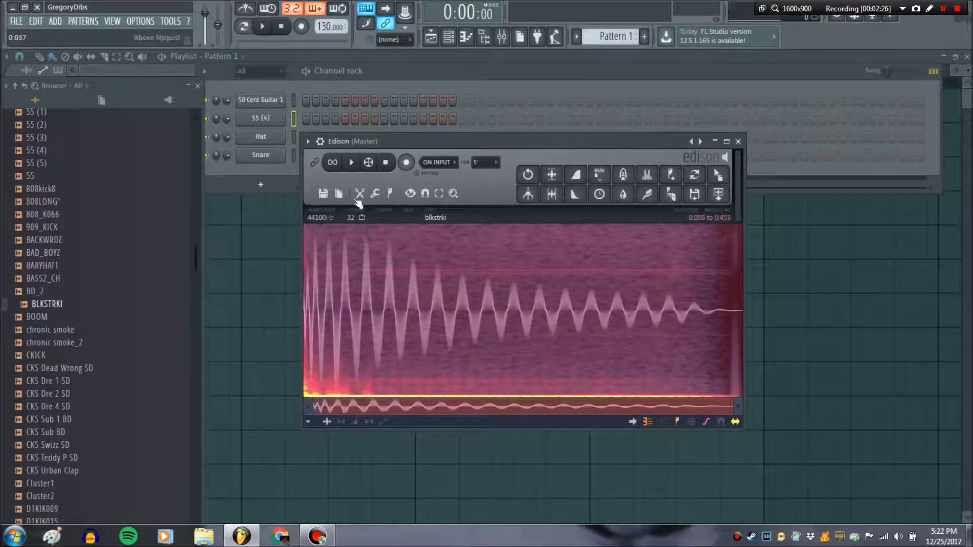
{"action": "left_click", "coordinate": [352, 163]}
{"action": "left_click_drag", "start_coordinate": [728, 311], "coordinate": [379, 242]}
{"action": "left_click", "coordinate": [352, 162]}
{"action": "left_click", "coordinate": [352, 163]}
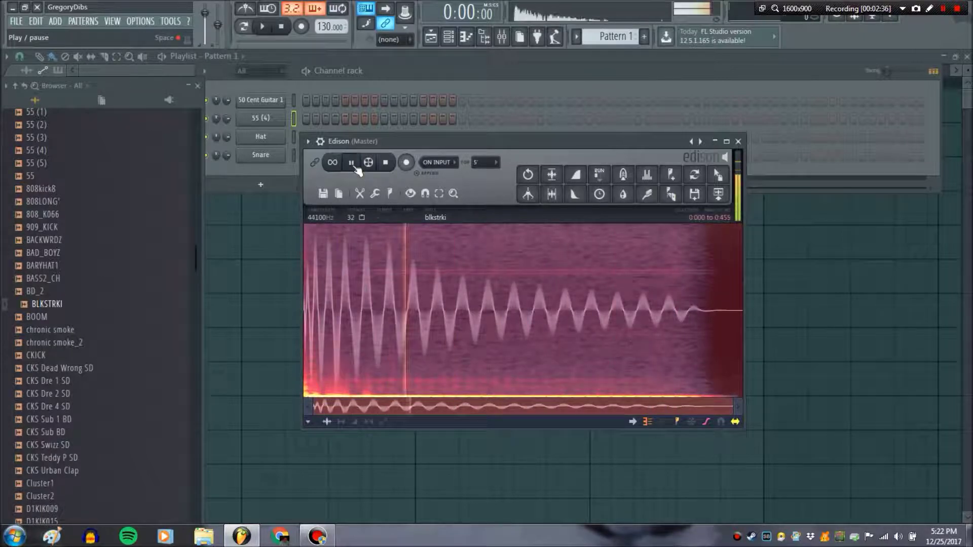
{"action": "left_click", "coordinate": [352, 163]}
{"action": "left_click_drag", "start_coordinate": [718, 175], "coordinate": [281, 87]}
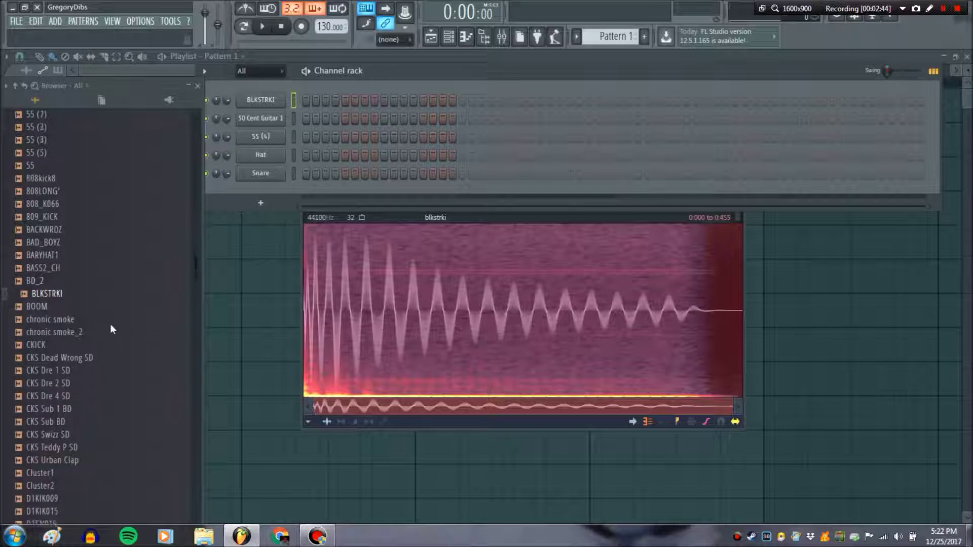
Step: Audition the CKS samples from CKS Dre 4 SD through CKS Teddy P SD
{"action": "scroll", "coordinate": [111, 324], "scroll_direction": "down", "scroll_amount": 2}
{"action": "left_click", "coordinate": [83, 334]}
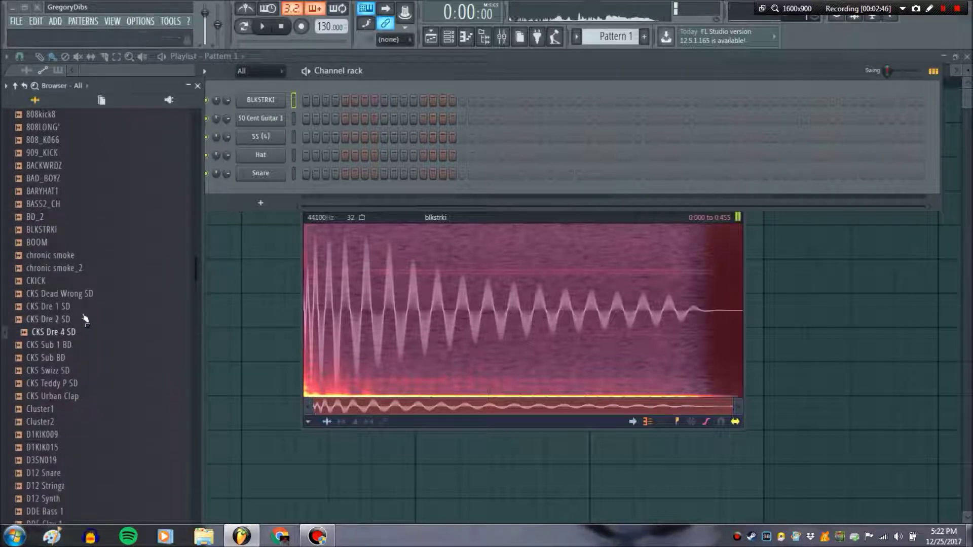
{"action": "left_click", "coordinate": [90, 345]}
{"action": "left_click", "coordinate": [95, 358]}
{"action": "left_click", "coordinate": [97, 370]}
{"action": "left_click", "coordinate": [100, 383]}
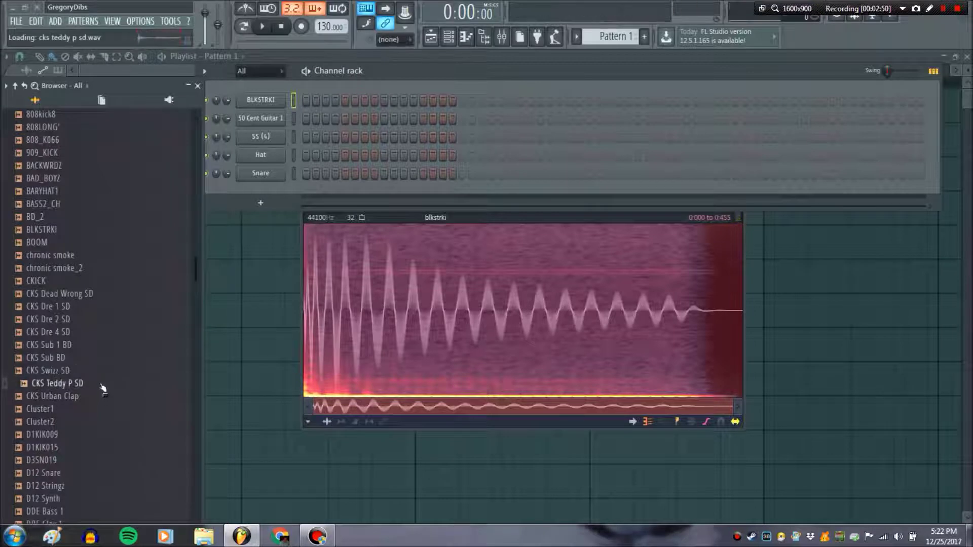
Step: Open CKS Teddy P SD in the audio editor and cut off its noisy tail from 0.161 to 0.360
{"action": "right_click", "coordinate": [90, 384]}
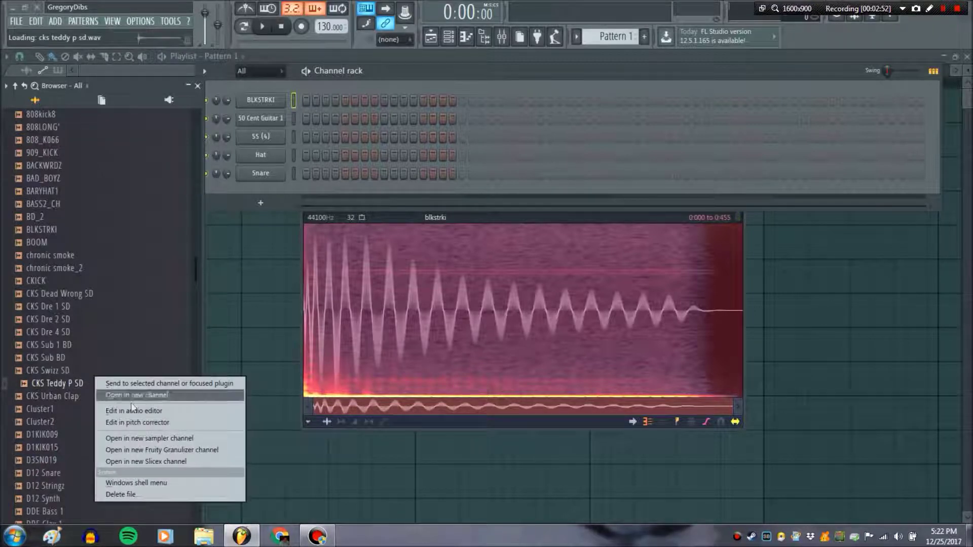
{"action": "left_click", "coordinate": [174, 411]}
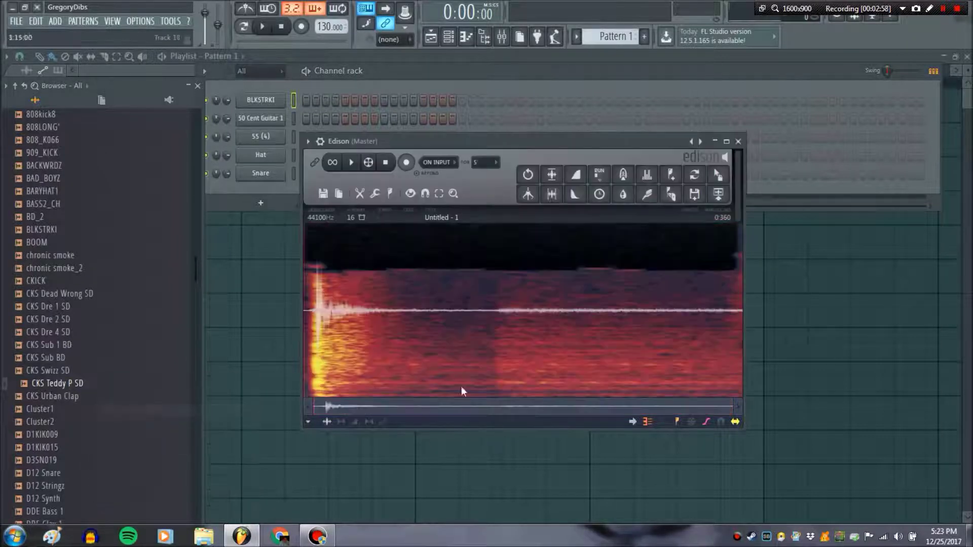
{"action": "left_click", "coordinate": [352, 163]}
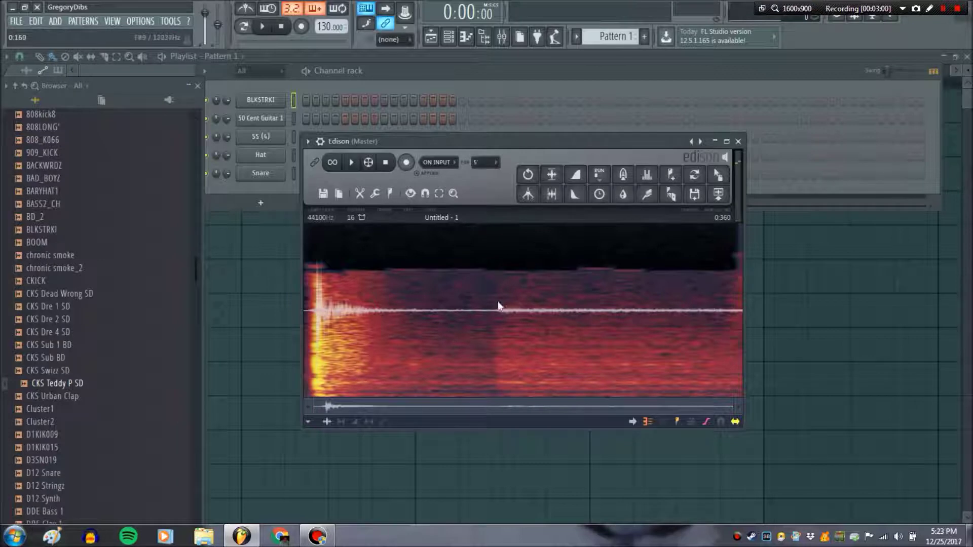
{"action": "left_click_drag", "start_coordinate": [500, 311], "coordinate": [803, 333]}
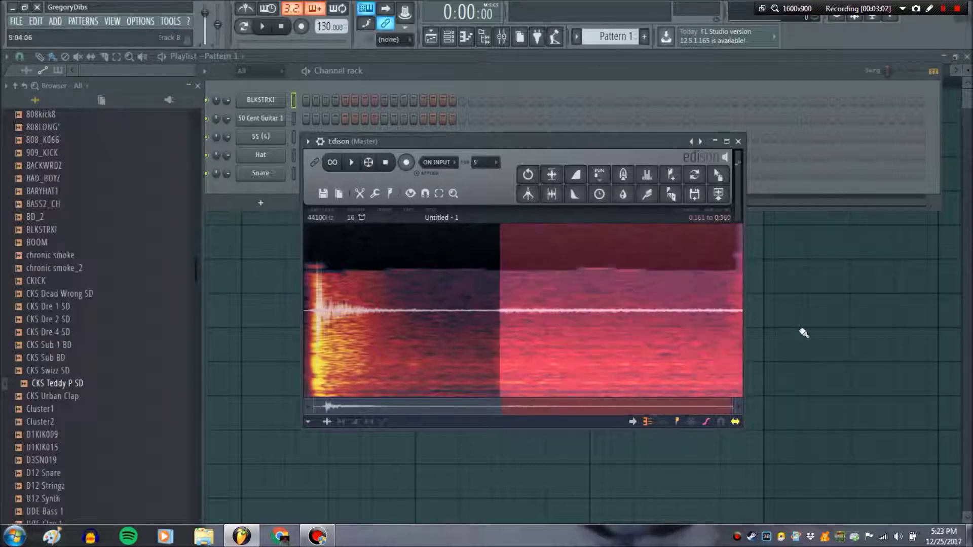
{"action": "key", "text": "Delete"}
Step: Play back the whole shortened CKS Teddy P SD sample in the audio editor
{"action": "left_click_drag", "start_coordinate": [617, 332], "coordinate": [305, 269]}
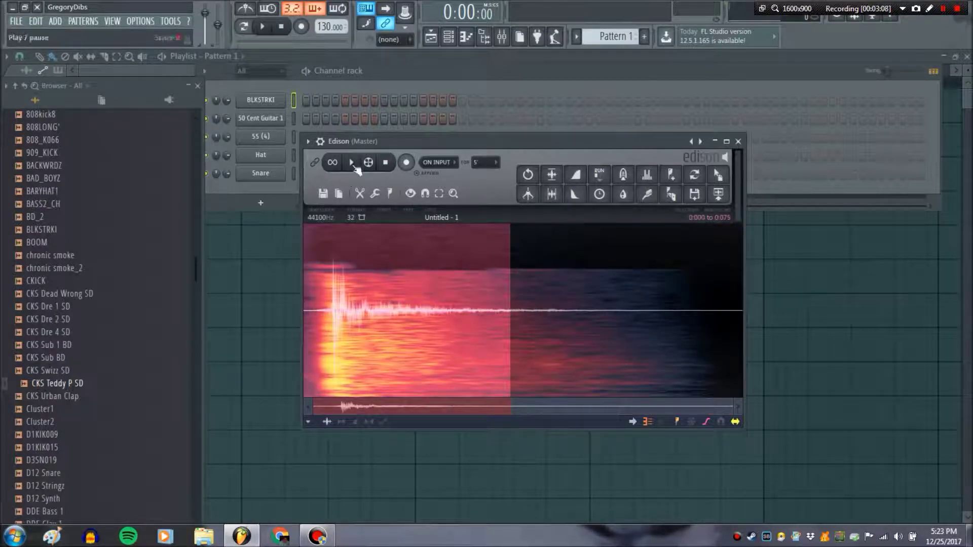
{"action": "left_click", "coordinate": [634, 246]}
{"action": "left_click", "coordinate": [352, 162]}
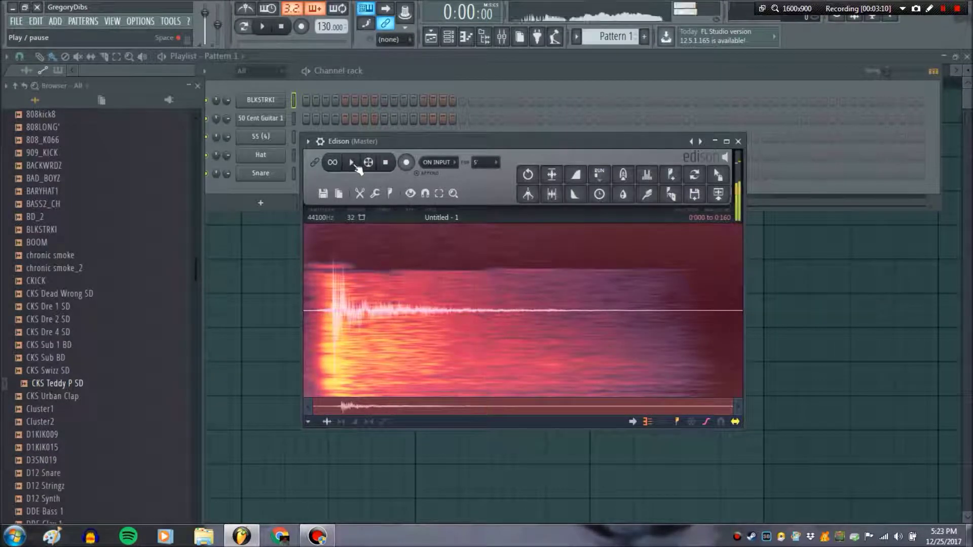
Step: Cut the first 0.006 from CKS Teddy P SD and replace the Hat channel's sound with the edited sample
{"action": "left_click_drag", "start_coordinate": [320, 325], "coordinate": [811, 325]}
{"action": "left_click_drag", "start_coordinate": [321, 312], "coordinate": [294, 317]}
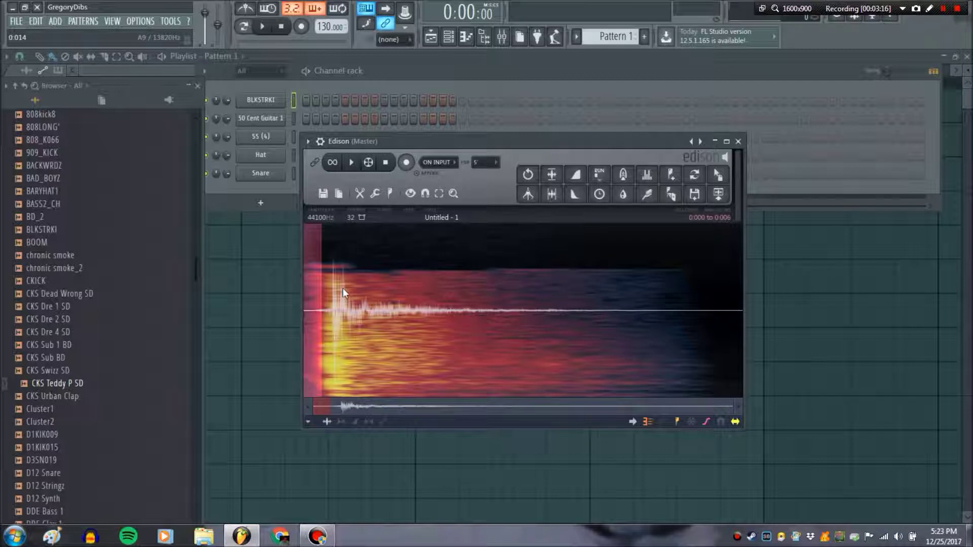
{"action": "key", "text": "Delete"}
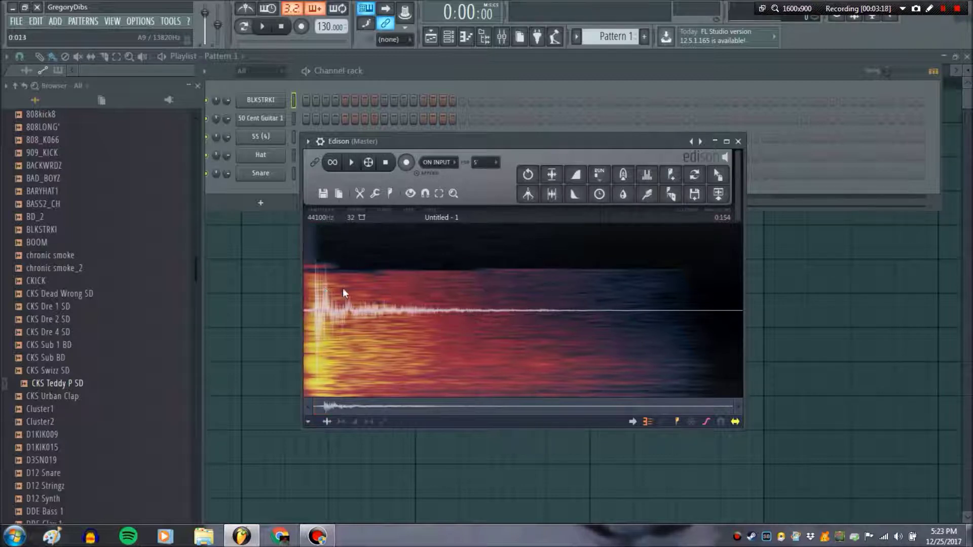
{"action": "left_click", "coordinate": [351, 162]}
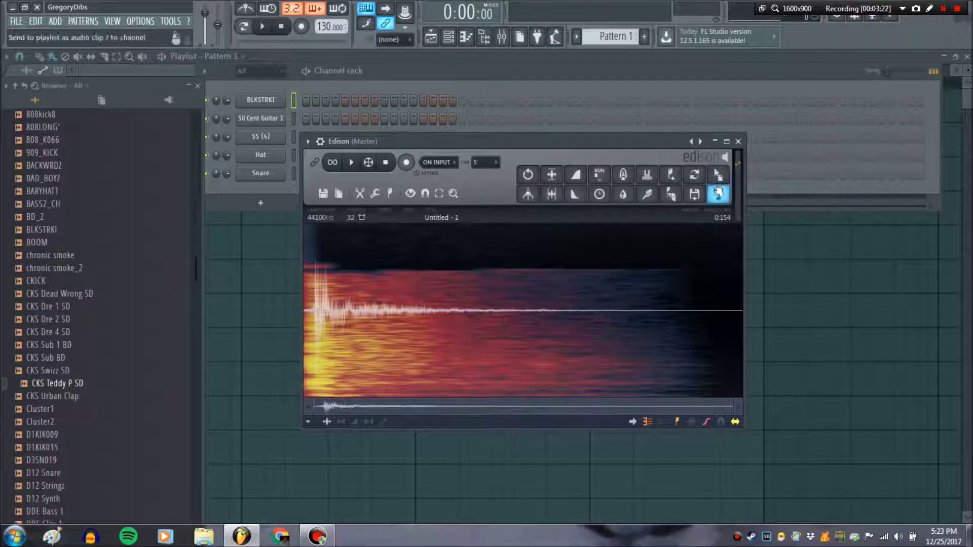
{"action": "left_click_drag", "start_coordinate": [718, 175], "coordinate": [321, 151]}
{"action": "left_click_drag", "start_coordinate": [272, 153], "coordinate": [272, 154]}
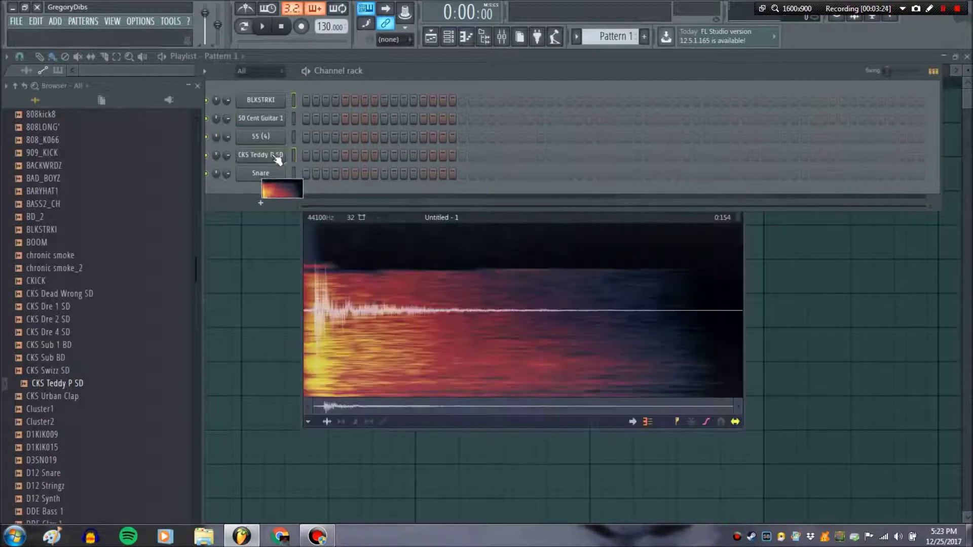
Step: Audition D1KIK009 and add it to the channel rack as a new channel above Snare
{"action": "left_click", "coordinate": [53, 428]}
{"action": "left_click", "coordinate": [55, 435]}
{"action": "scroll", "coordinate": [76, 381], "scroll_direction": "down", "scroll_amount": 4}
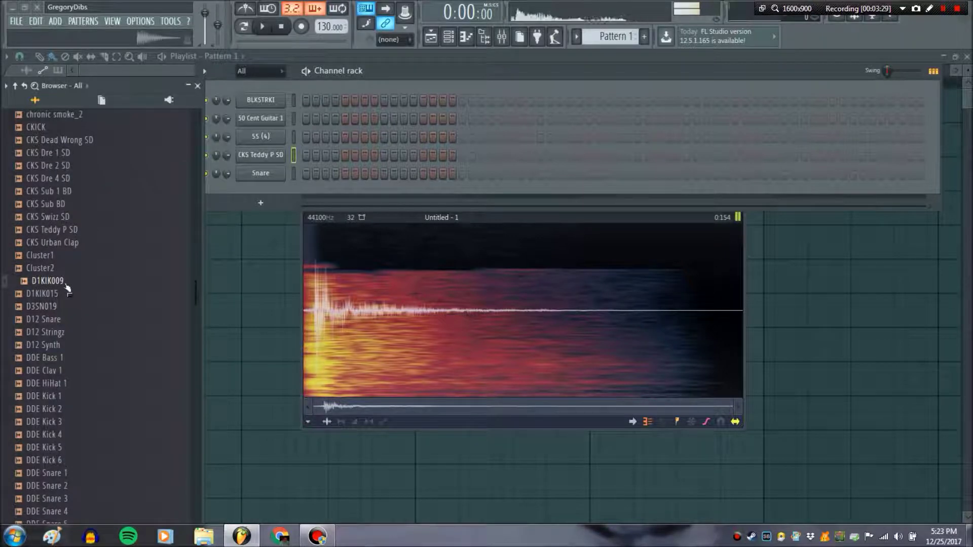
{"action": "left_click_drag", "start_coordinate": [70, 289], "coordinate": [276, 175]}
Step: Audition DDE Snare samples 2 to 8, along with DDE Snyth 2 and DDE Snyth 3
{"action": "scroll", "coordinate": [102, 319], "scroll_direction": "down", "scroll_amount": 5}
{"action": "scroll", "coordinate": [101, 318], "scroll_direction": "down", "scroll_amount": 2}
{"action": "left_click", "coordinate": [93, 256]}
{"action": "left_click", "coordinate": [96, 282]}
{"action": "left_click", "coordinate": [104, 307]}
{"action": "left_click", "coordinate": [103, 333]}
{"action": "left_click", "coordinate": [97, 346]}
{"action": "left_click", "coordinate": [87, 333]}
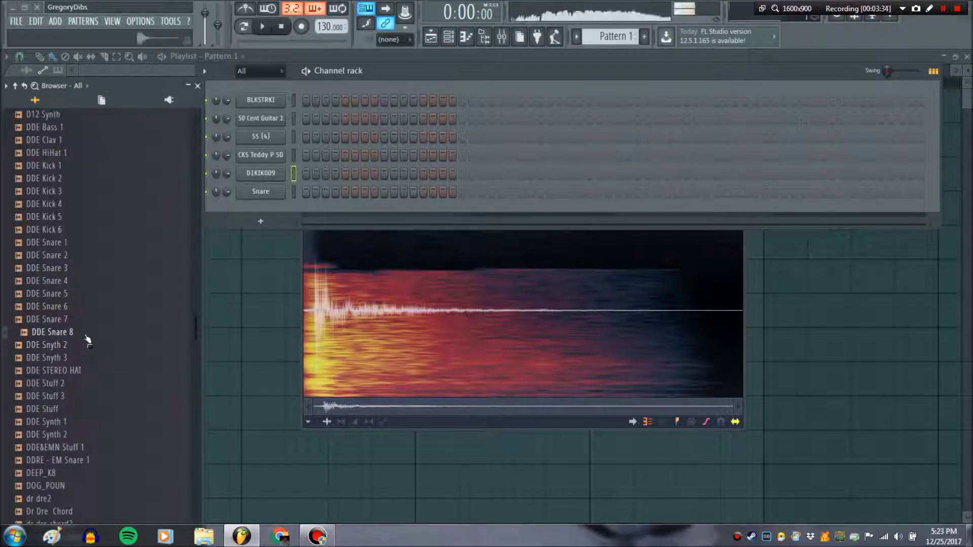
{"action": "left_click", "coordinate": [93, 348]}
{"action": "left_click", "coordinate": [92, 359]}
Step: Compare the DDE Snare samples 1 to 6 by auditioning them again
{"action": "left_click", "coordinate": [82, 295]}
{"action": "left_click", "coordinate": [81, 281]}
{"action": "left_click", "coordinate": [88, 269]}
{"action": "left_click", "coordinate": [96, 256]}
{"action": "left_click", "coordinate": [115, 242]}
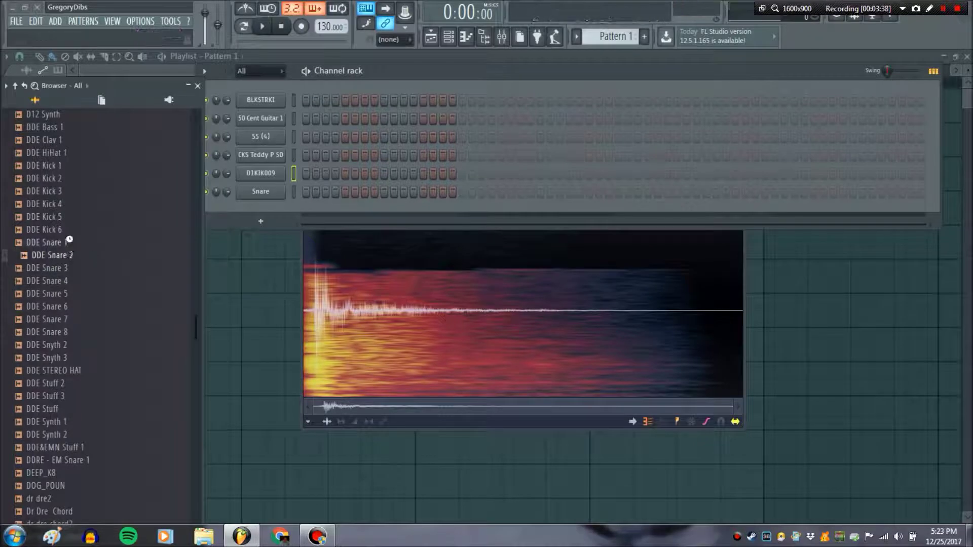
{"action": "left_click", "coordinate": [100, 306]}
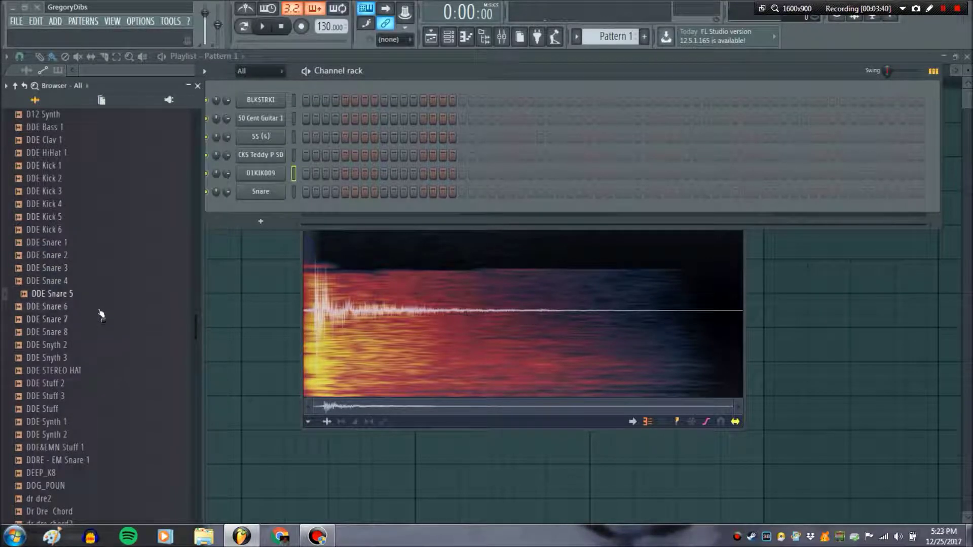
{"action": "left_click", "coordinate": [115, 309]}
{"action": "left_click", "coordinate": [89, 298]}
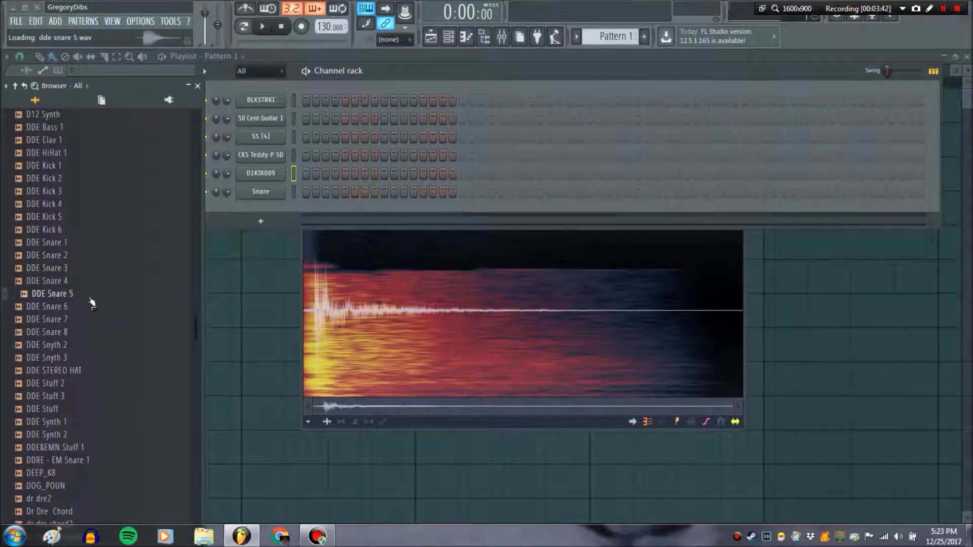
Step: Replace the Snare channel's sound with DDE Snare 6 and check its channel settings
{"action": "left_click_drag", "start_coordinate": [93, 309], "coordinate": [260, 192]}
{"action": "left_click", "coordinate": [259, 195]}
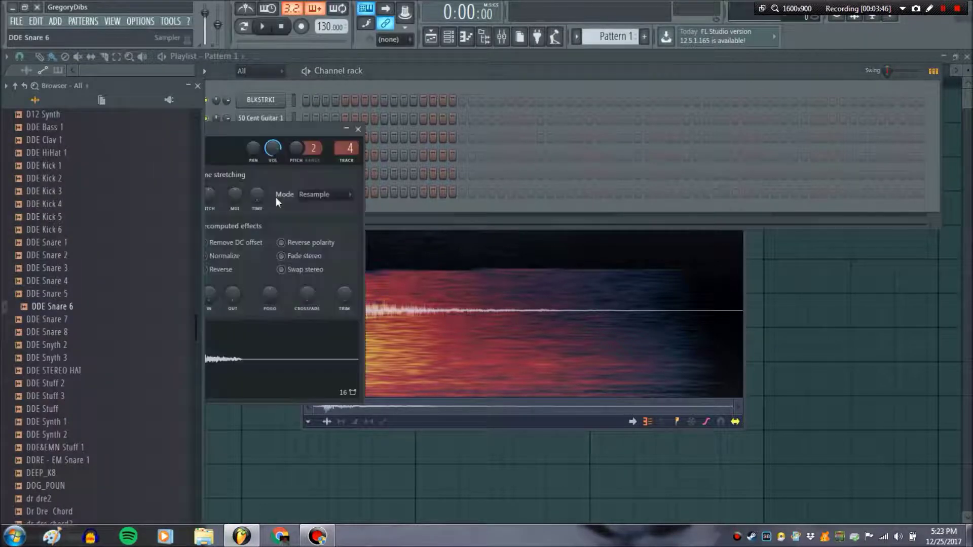
{"action": "left_click_drag", "start_coordinate": [284, 128], "coordinate": [413, 133]}
{"action": "left_click", "coordinate": [497, 146]}
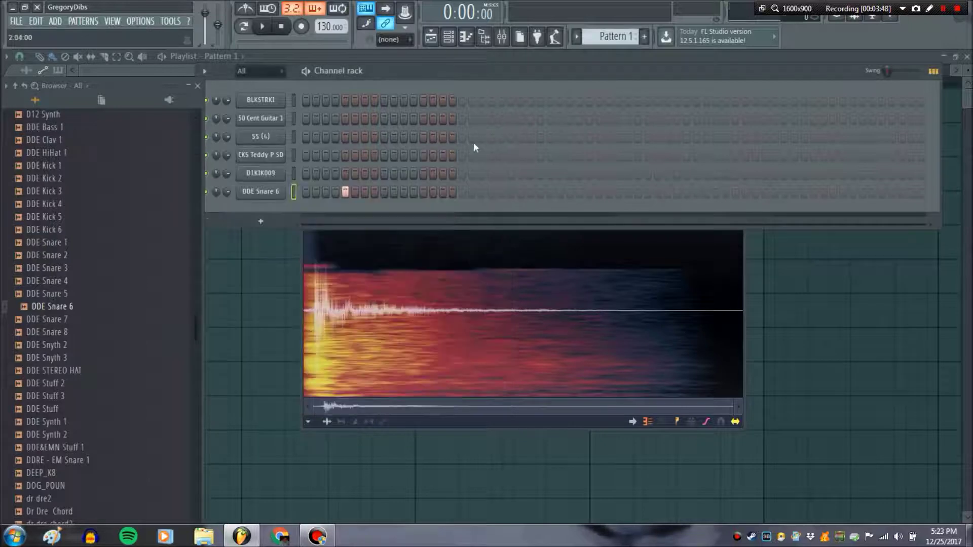
{"action": "scroll", "coordinate": [176, 268], "scroll_direction": "down", "scroll_amount": 3}
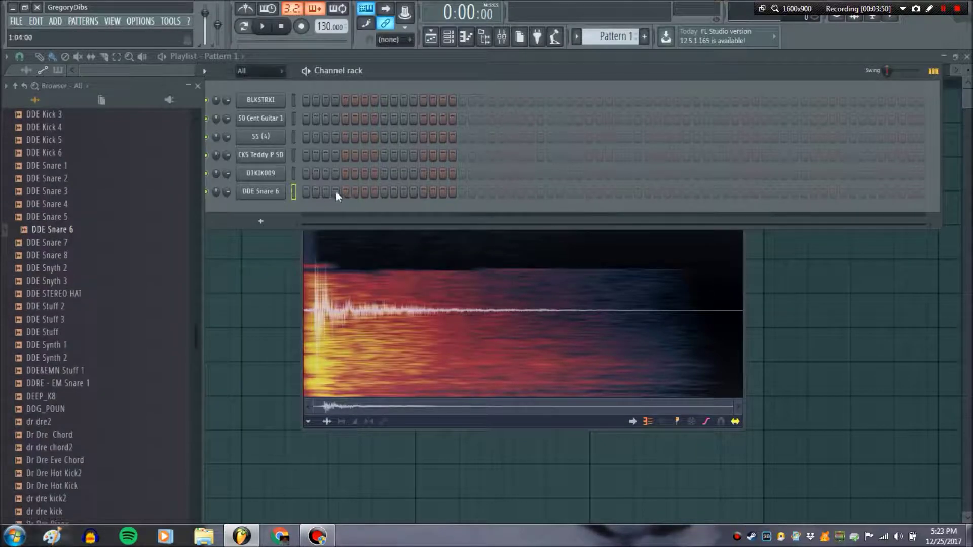
{"action": "left_click", "coordinate": [501, 38]}
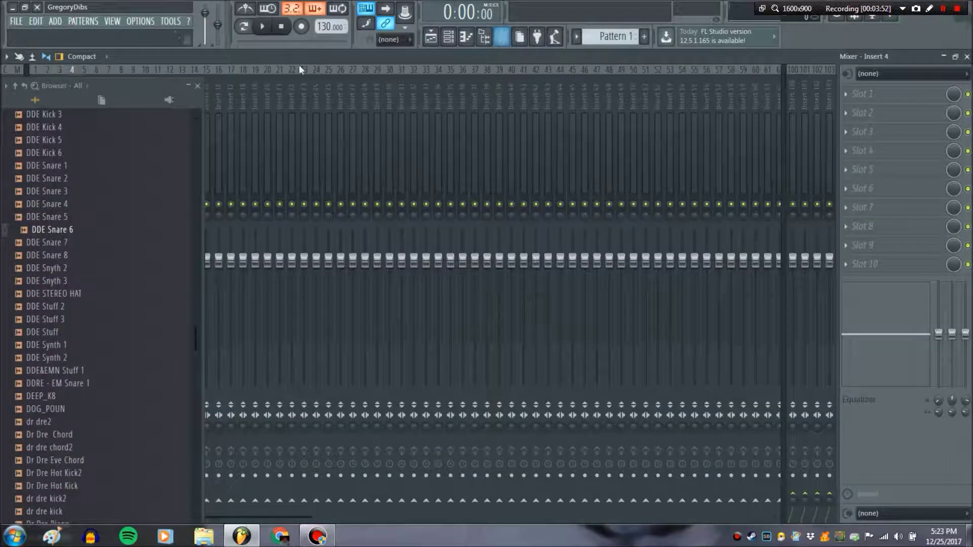
{"action": "left_click", "coordinate": [499, 40]}
Step: Audition Dr Dre Piano and add it to the channel rack as a new channel above 50 Cent Guitar 1
{"action": "scroll", "coordinate": [105, 254], "scroll_direction": "down", "scroll_amount": 9}
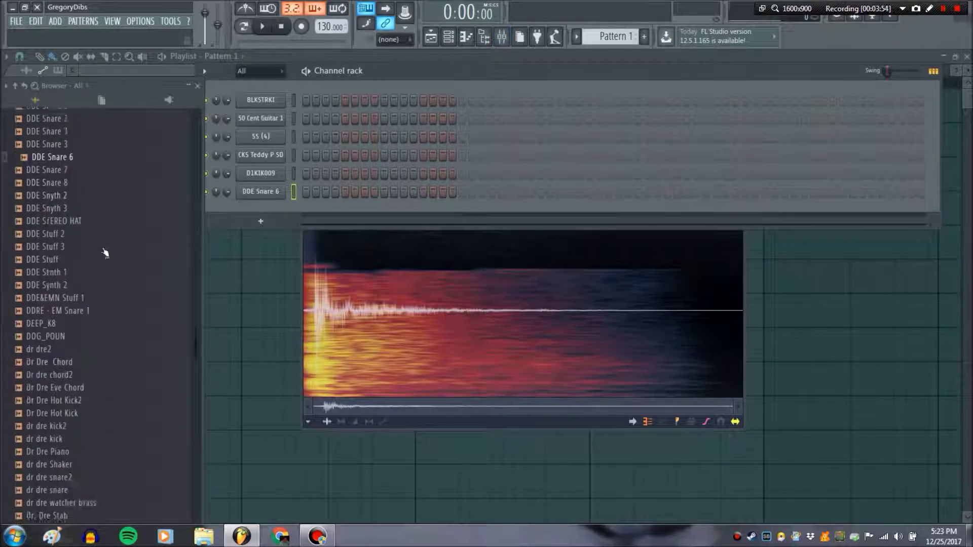
{"action": "left_click", "coordinate": [55, 292]}
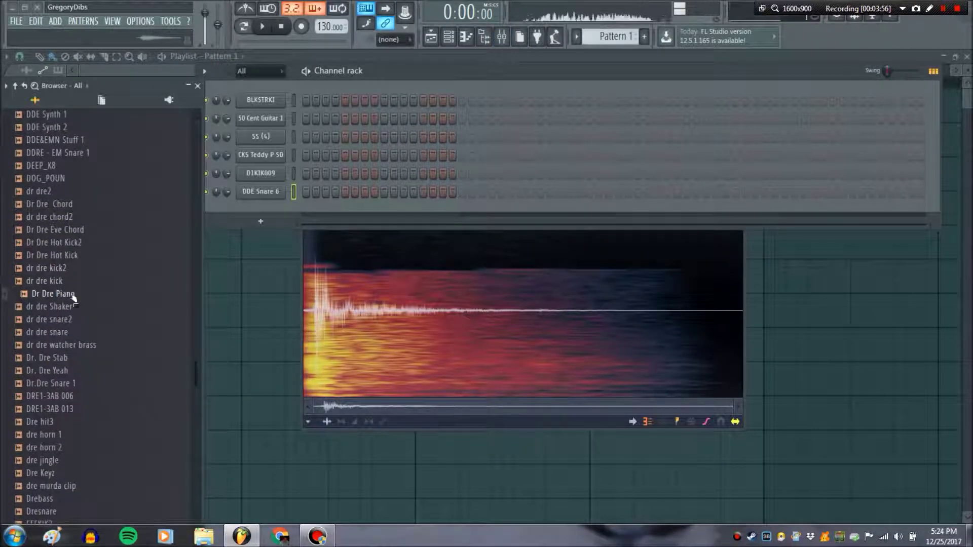
{"action": "left_click_drag", "start_coordinate": [71, 295], "coordinate": [267, 121]}
Step: Audition the dr dre watcher brass, snare2, Shaker, kick2 and Hot Kick samples
{"action": "scroll", "coordinate": [89, 274], "scroll_direction": "down", "scroll_amount": 3}
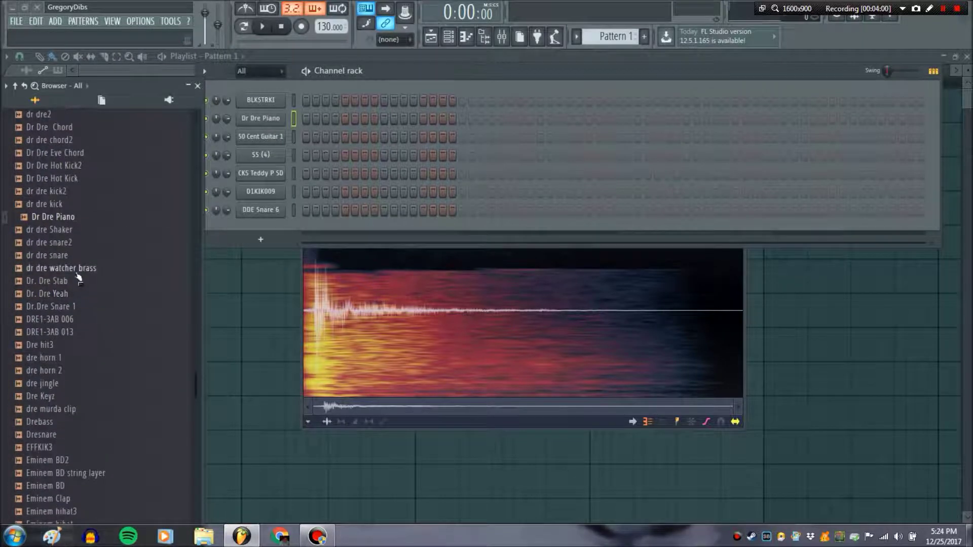
{"action": "left_click", "coordinate": [75, 268]}
{"action": "left_click", "coordinate": [79, 243]}
{"action": "left_click", "coordinate": [76, 230]}
{"action": "left_click", "coordinate": [80, 245]}
{"action": "left_click", "coordinate": [79, 191]}
{"action": "left_click", "coordinate": [79, 181]}
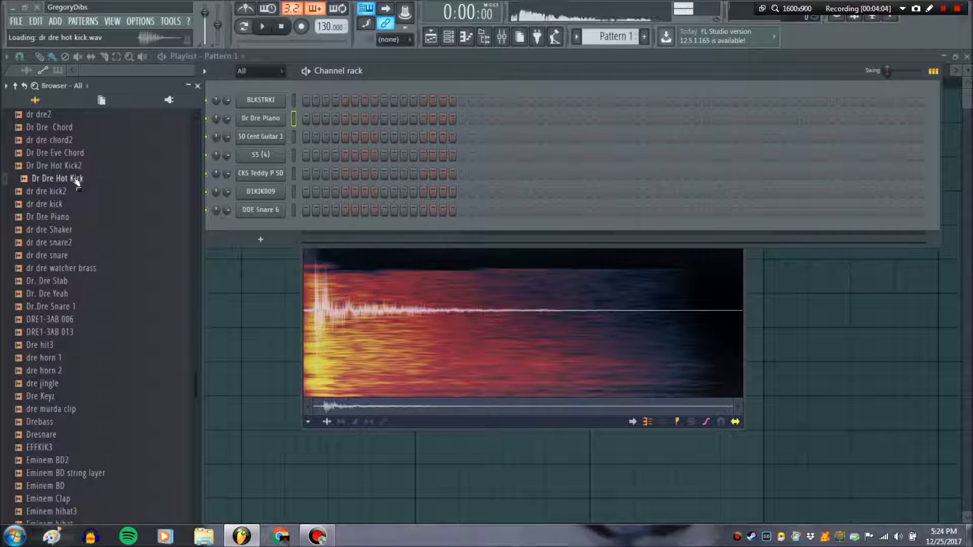
Step: Place a BLKSTRKI hit on the first step of the pattern and set the tempo to 85
{"action": "left_click", "coordinate": [306, 101]}
{"action": "left_click_drag", "start_coordinate": [327, 26], "coordinate": [327, 48]}
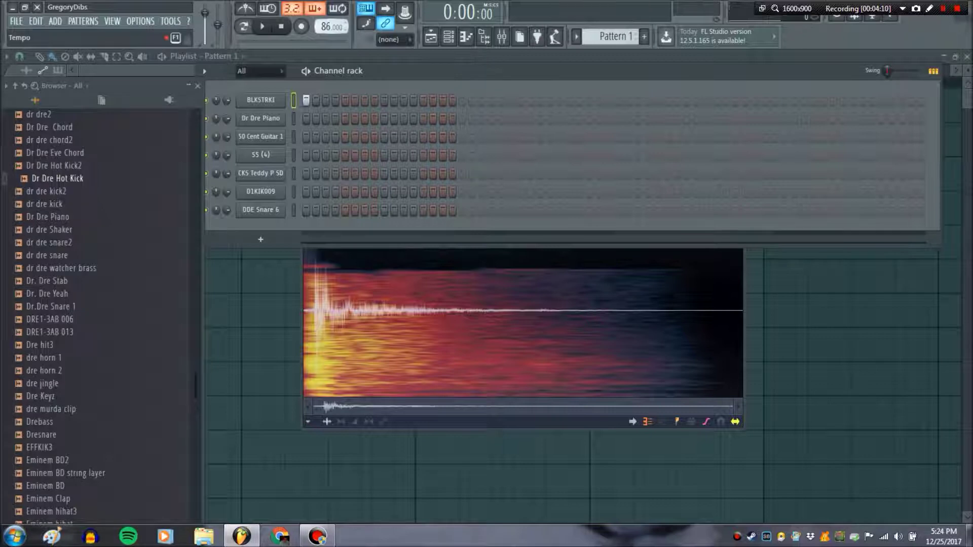
Step: Turn on the metronome and switch playback to pattern mode
{"action": "left_click", "coordinate": [245, 8]}
{"action": "left_click", "coordinate": [263, 27]}
{"action": "left_click", "coordinate": [243, 28]}
{"action": "left_click", "coordinate": [244, 31]}
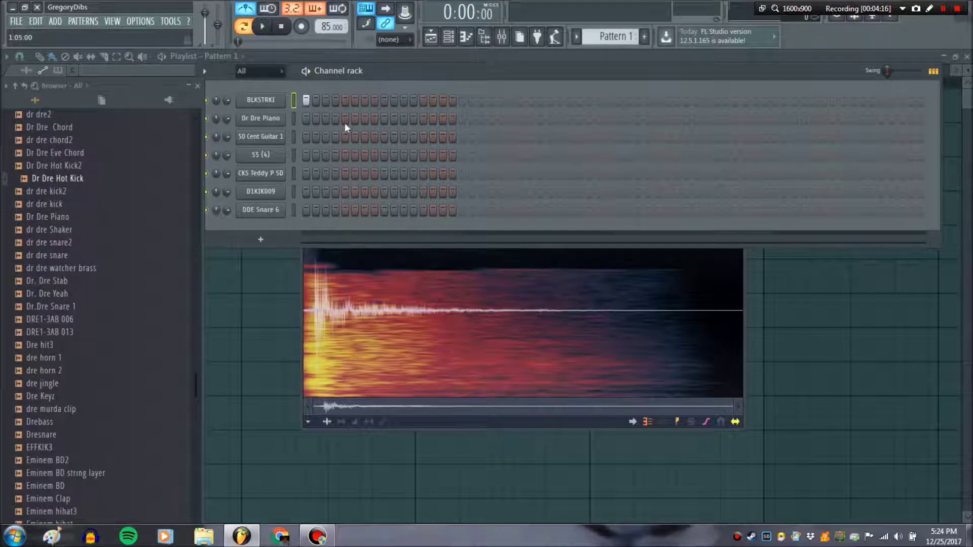
Step: Place DDE Snare 6 hits on steps 5 and 13 while listening to the pattern
{"action": "left_click", "coordinate": [344, 208]}
{"action": "left_click", "coordinate": [267, 33]}
{"action": "left_click", "coordinate": [423, 210]}
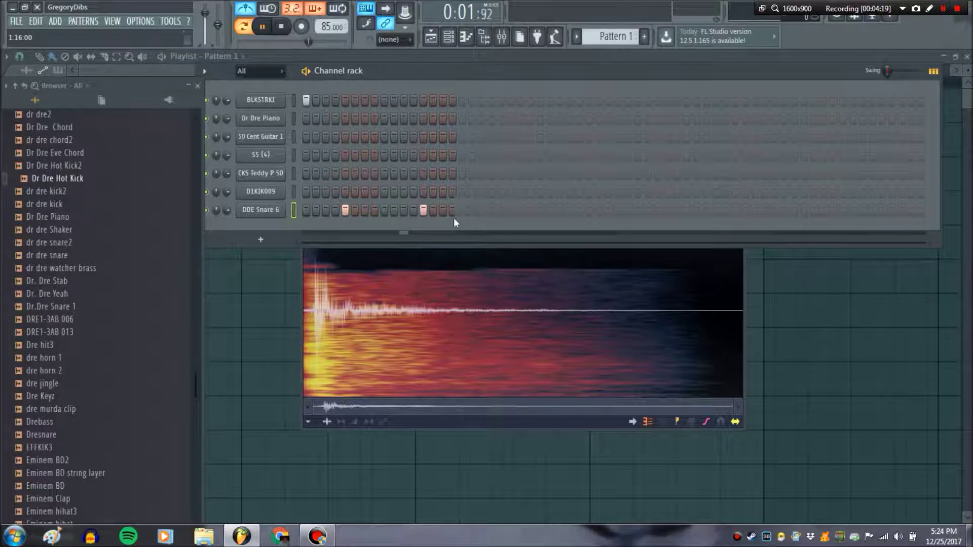
{"action": "left_click", "coordinate": [281, 27]}
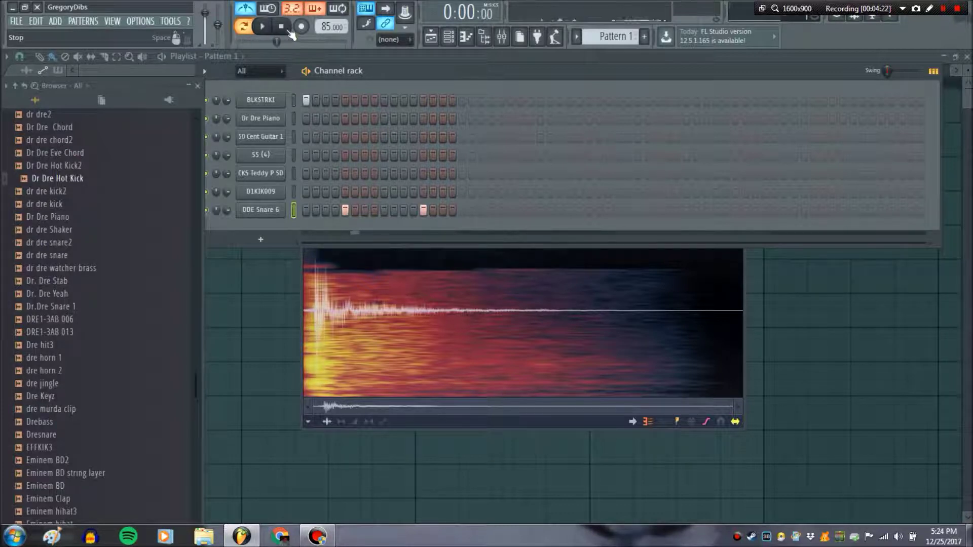
Step: Open the DDE Snare 6 channel's sample in the audio editor and cut off the silence at its start
{"action": "left_click", "coordinate": [260, 209]}
{"action": "left_click_drag", "start_coordinate": [318, 140], "coordinate": [389, 133]}
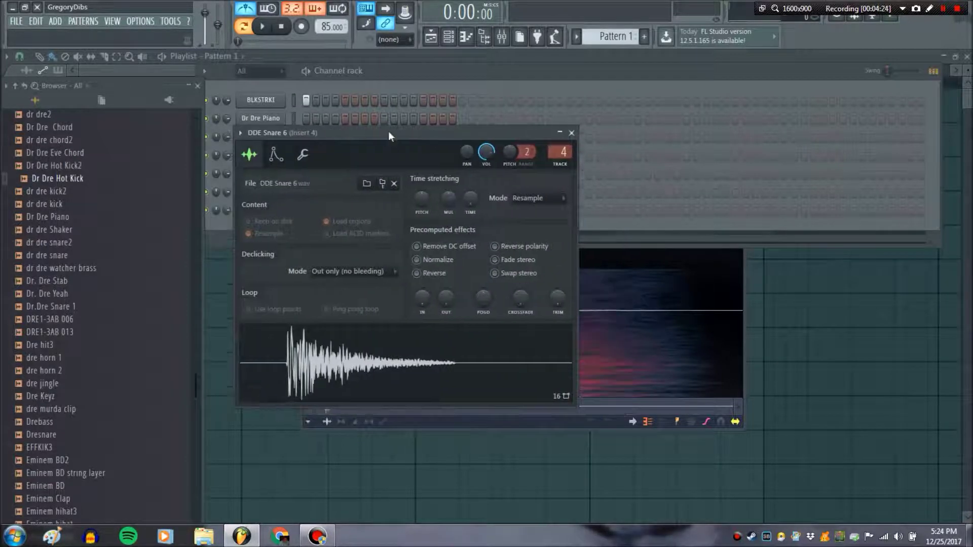
{"action": "right_click", "coordinate": [390, 352]}
{"action": "left_click", "coordinate": [412, 381]}
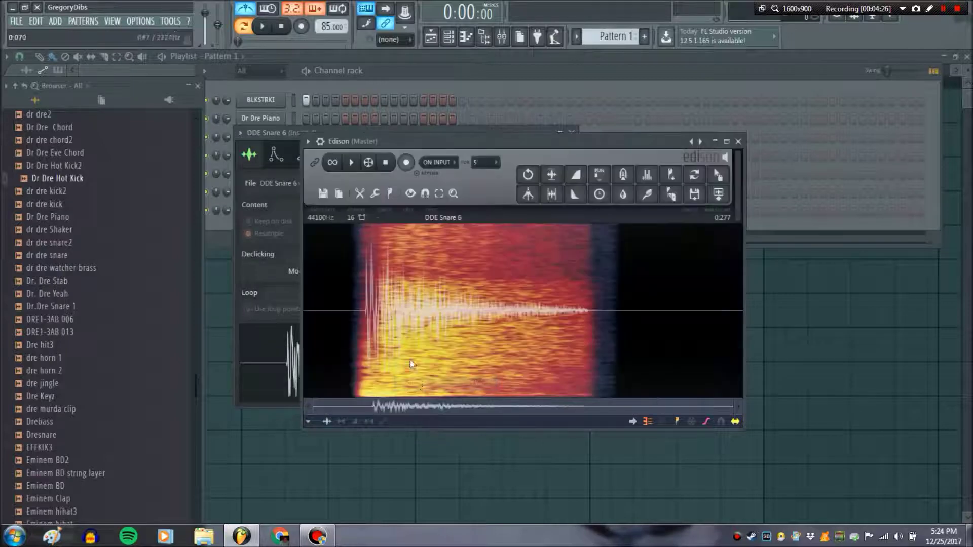
{"action": "left_click_drag", "start_coordinate": [358, 307], "coordinate": [297, 314]}
{"action": "key", "text": "Delete"}
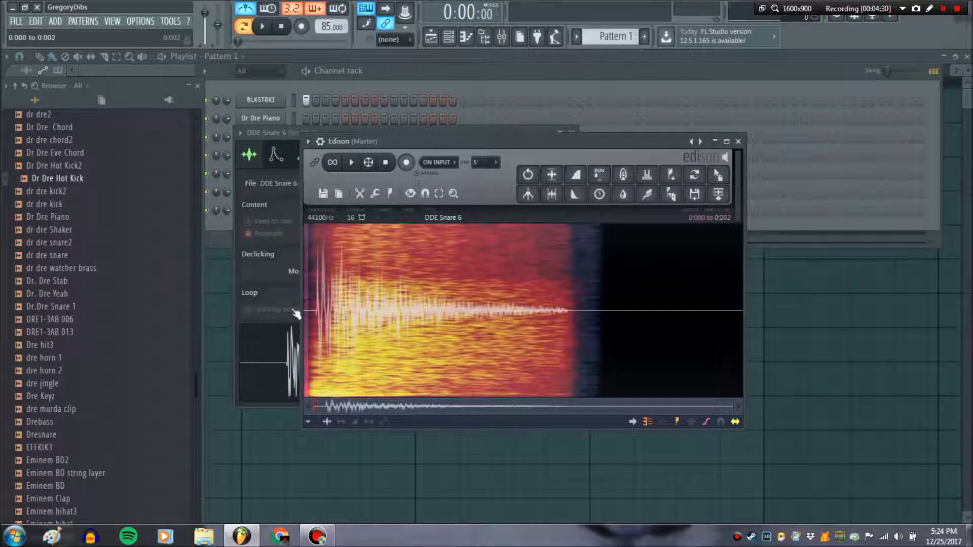
{"action": "key", "text": "Delete"}
Step: Cut the sample's silent end from 0.211 to 0.242 and add the trimmed snare as a new channel below DDE Snare 6
{"action": "left_click_drag", "start_coordinate": [690, 315], "coordinate": [836, 308]}
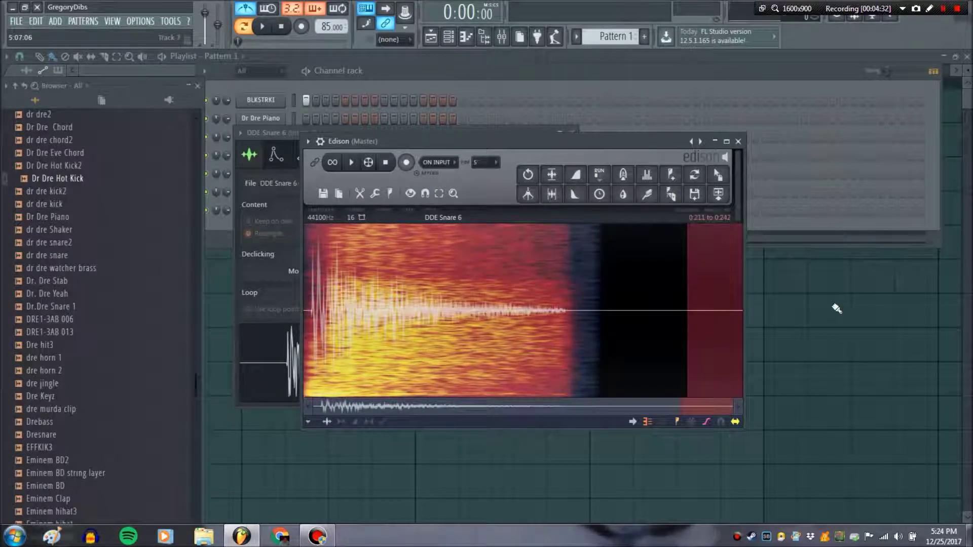
{"action": "key", "text": "Delete"}
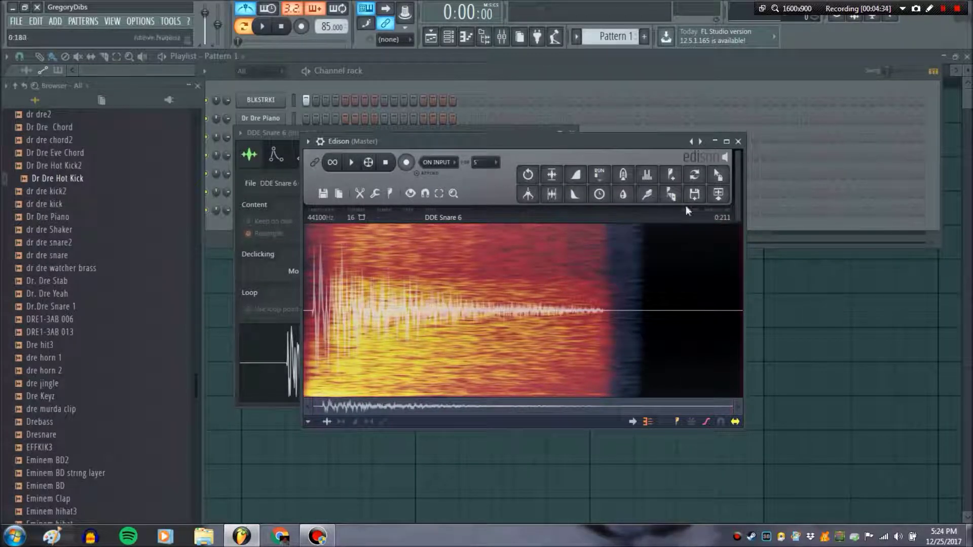
{"action": "left_click_drag", "start_coordinate": [718, 175], "coordinate": [233, 230]}
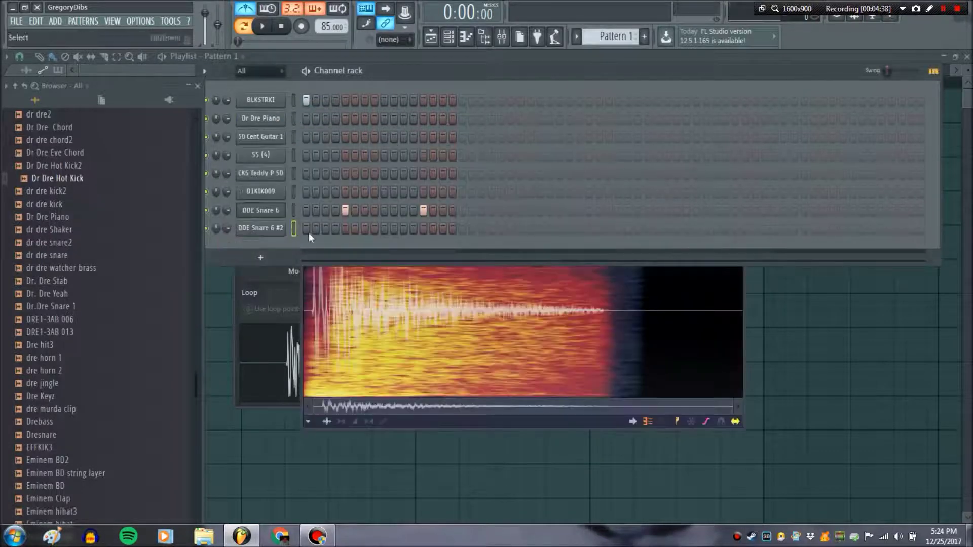
Step: Clear the DDE Snare 6 hits, place a hit on step 5 of DDE Snare 6 #2 and delete the DDE Snare 6 channel
{"action": "left_click", "coordinate": [345, 210]}
{"action": "left_click", "coordinate": [423, 209]}
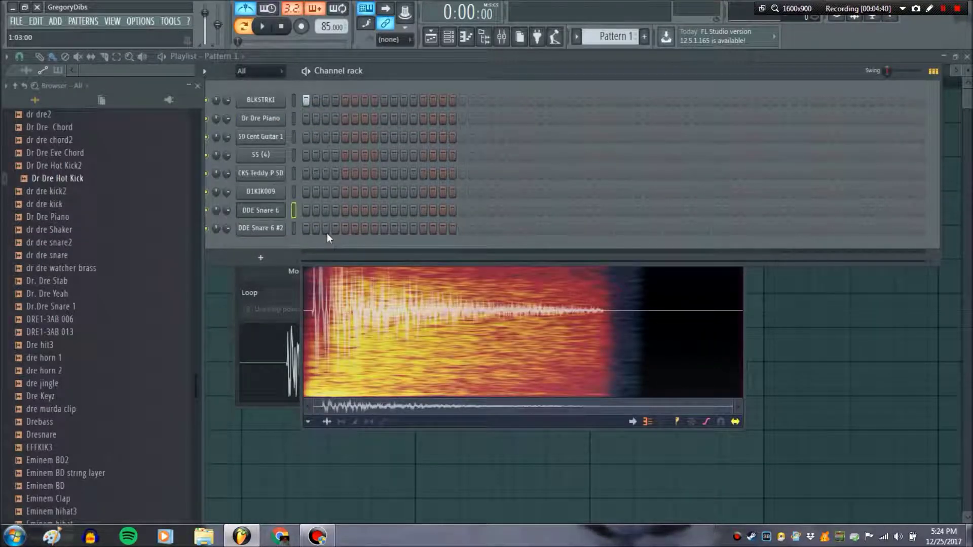
{"action": "left_click", "coordinate": [345, 228]}
{"action": "right_click", "coordinate": [278, 210]}
{"action": "left_click", "coordinate": [304, 307]}
{"action": "left_click", "coordinate": [539, 298]}
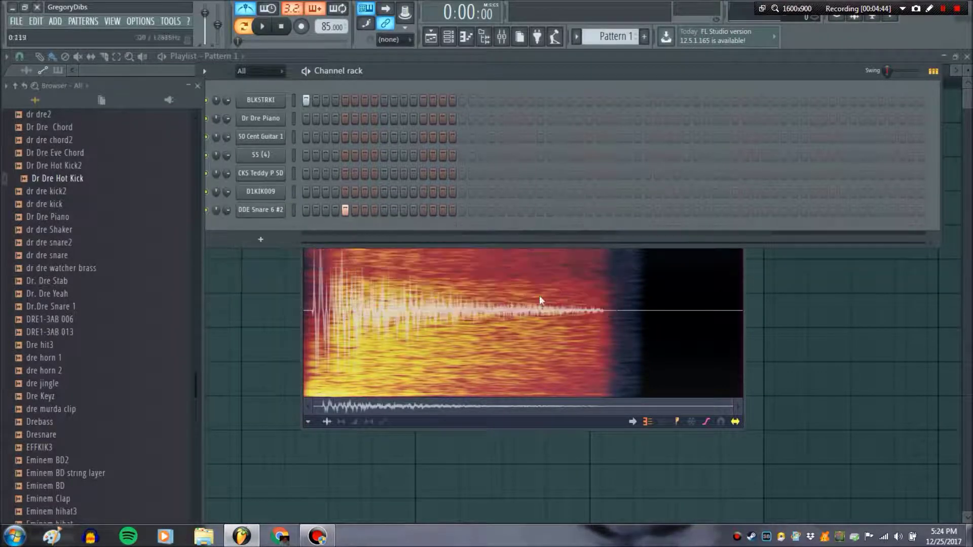
Step: Play the pattern and add DDE Snare 6 #2 hits on steps 13, 21, 29, 37, 45, 53 and 61
{"action": "left_click", "coordinate": [262, 27]}
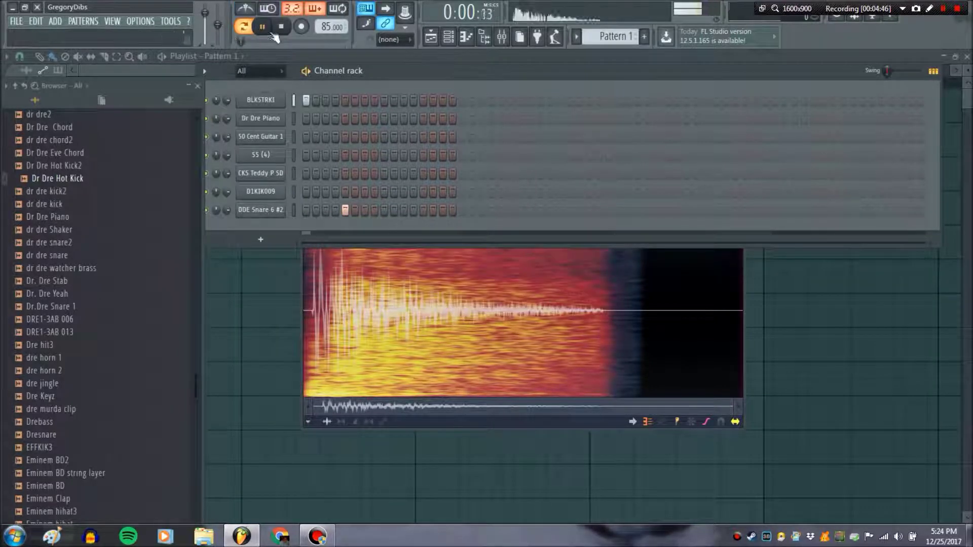
{"action": "left_click", "coordinate": [423, 210]}
{"action": "left_click", "coordinate": [502, 210]}
{"action": "left_click", "coordinate": [579, 210]}
{"action": "left_click", "coordinate": [657, 210]}
{"action": "left_click", "coordinate": [735, 210]}
{"action": "left_click", "coordinate": [813, 210]}
{"action": "left_click", "coordinate": [892, 210]}
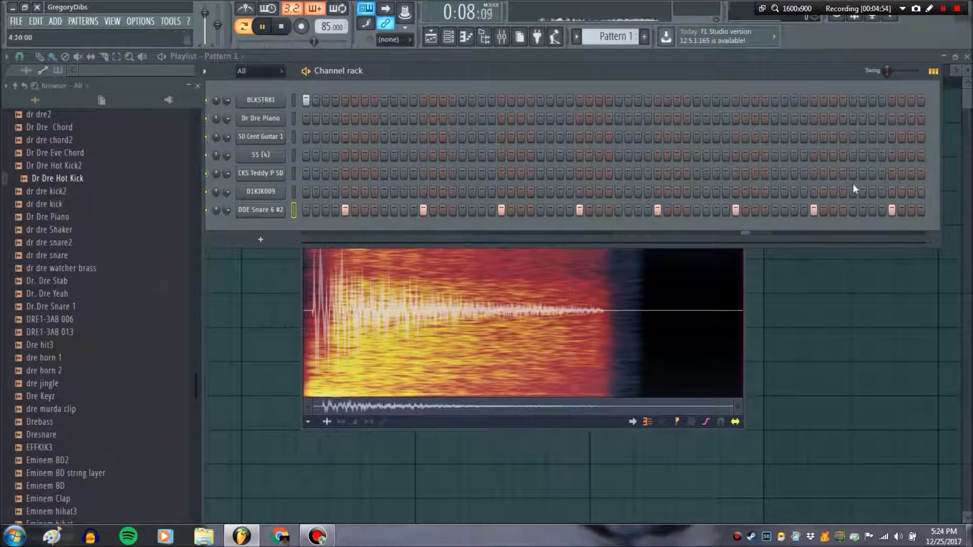
Step: Add BLKSTRKI kick hits on steps 11, 17, 20, 27, 33, 43, 49, 52, 55, 59 and 62
{"action": "left_click", "coordinate": [872, 102]}
{"action": "left_click", "coordinate": [902, 102]}
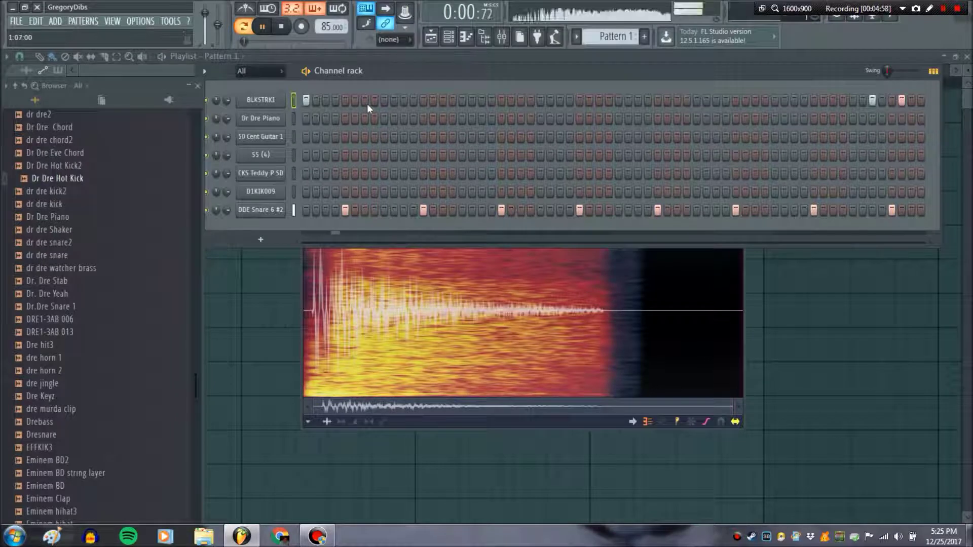
{"action": "left_click", "coordinate": [403, 101]}
{"action": "left_click", "coordinate": [463, 101]}
{"action": "left_click", "coordinate": [492, 101]}
{"action": "left_click", "coordinate": [560, 102]}
{"action": "left_click", "coordinate": [619, 101]}
{"action": "left_click", "coordinate": [716, 101]}
{"action": "left_click", "coordinate": [774, 102]}
{"action": "left_click", "coordinate": [803, 102]}
{"action": "left_click", "coordinate": [833, 102]}
Step: Open the BLKSTRKI channel in the piano roll and lower the velocity of the hits on steps 11, 20, 43, 52 and 55
{"action": "right_click", "coordinate": [269, 103]}
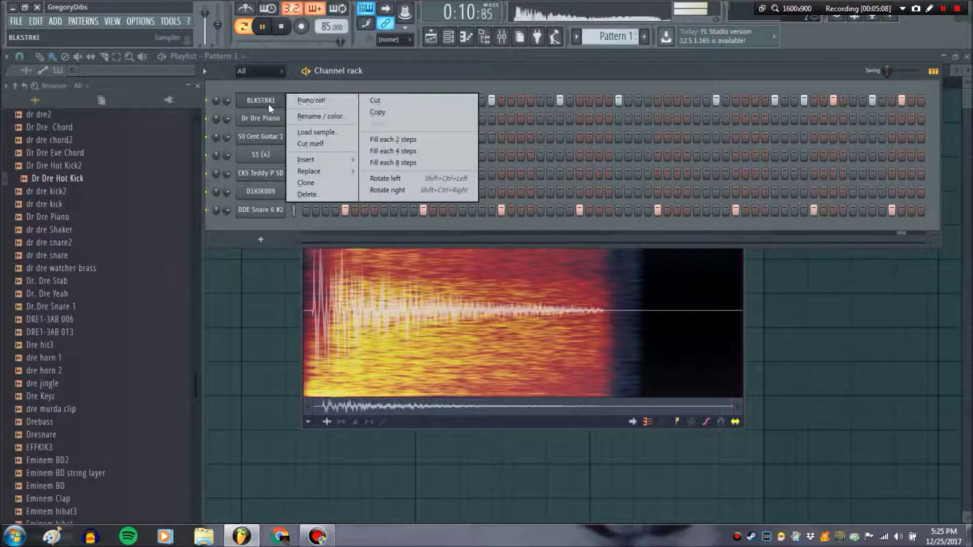
{"action": "left_click", "coordinate": [305, 100]}
{"action": "left_click", "coordinate": [200, 87]}
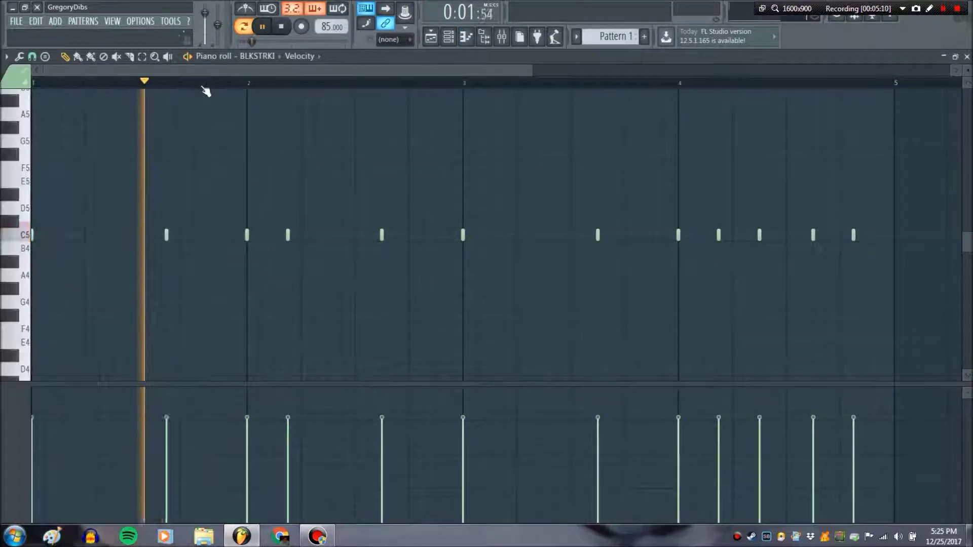
{"action": "left_click", "coordinate": [289, 449]}
{"action": "left_click_drag", "start_coordinate": [294, 451], "coordinate": [290, 442]}
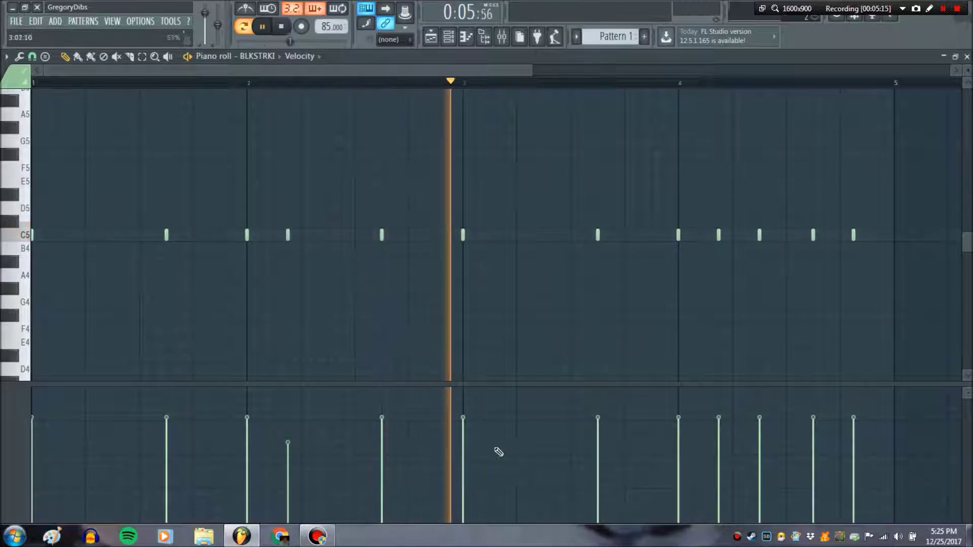
{"action": "left_click", "coordinate": [167, 442]}
{"action": "left_click", "coordinate": [719, 441]}
{"action": "left_click", "coordinate": [760, 439]}
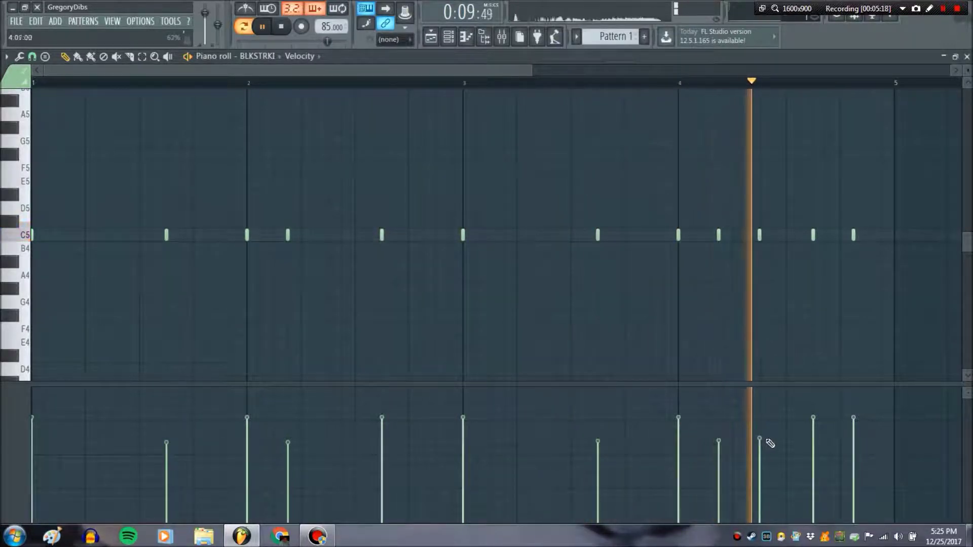
Step: Raise the velocity of the BLKSTRKI hit on step 55 slightly and delete the last hit, on step 62
{"action": "left_click", "coordinate": [854, 443]}
{"action": "left_click", "coordinate": [759, 422]}
{"action": "left_click", "coordinate": [854, 454]}
{"action": "right_click", "coordinate": [854, 235]}
Step: Raise the velocities of the BLKSTRKI hits on steps 11, 20 and 43 slightly, close the piano roll and stop playback
{"action": "left_click", "coordinate": [167, 434]}
{"action": "left_click", "coordinate": [288, 438]}
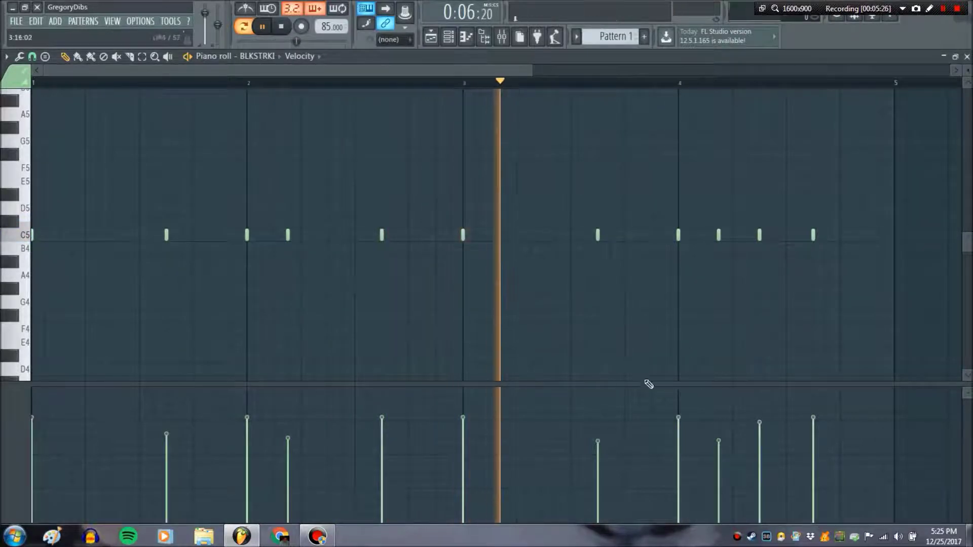
{"action": "left_click", "coordinate": [598, 433]}
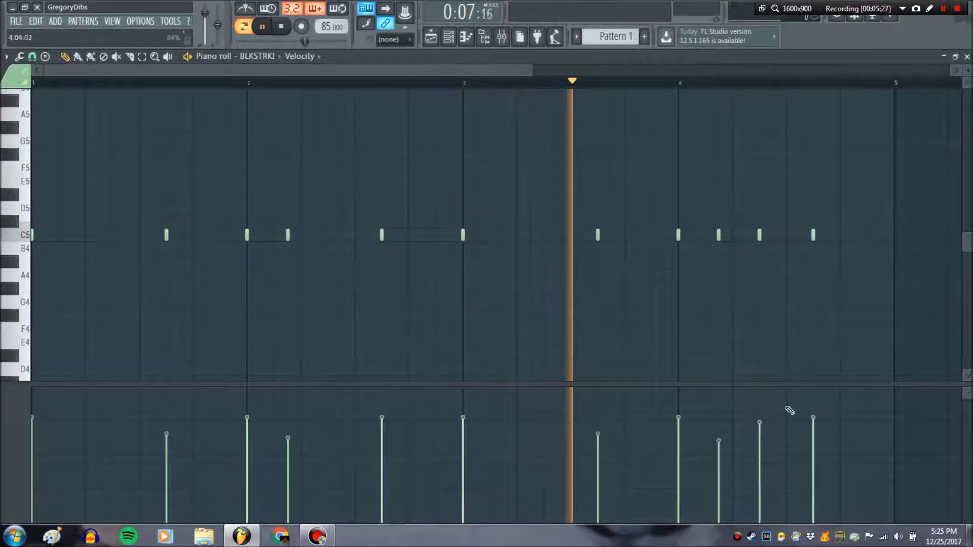
{"action": "left_click", "coordinate": [967, 57]}
{"action": "left_click", "coordinate": [282, 27]}
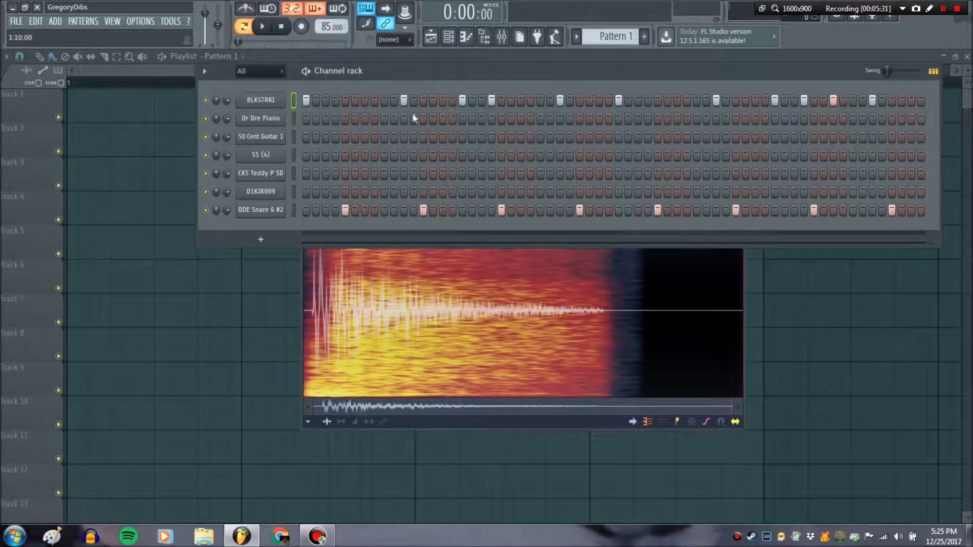
Step: Look at the DDE Snare 6 #2 channel's sample settings and its mixer track assignment
{"action": "left_click", "coordinate": [278, 214]}
{"action": "left_click_drag", "start_coordinate": [345, 181], "coordinate": [421, 177]}
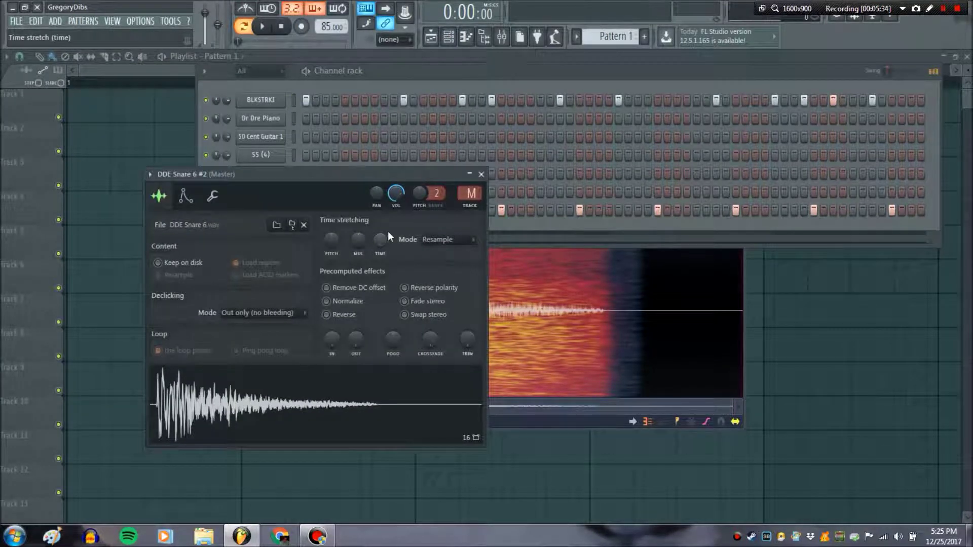
{"action": "left_click", "coordinate": [446, 86]}
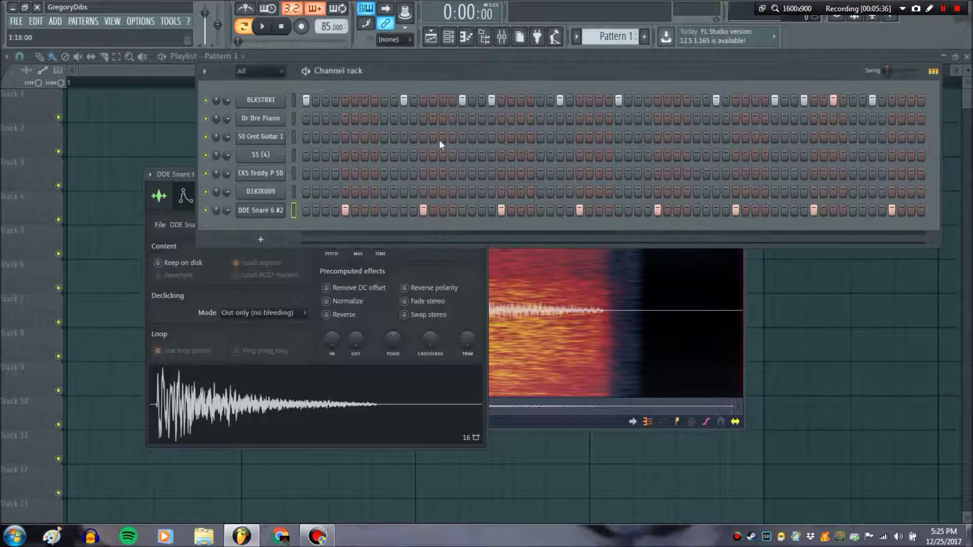
{"action": "left_click", "coordinate": [275, 217]}
{"action": "left_click", "coordinate": [272, 214]}
{"action": "left_click", "coordinate": [400, 80]}
Step: Select all channels and route them to separate mixer tracks starting from Insert 1
{"action": "left_click", "coordinate": [292, 100]}
{"action": "double_click", "coordinate": [294, 100]}
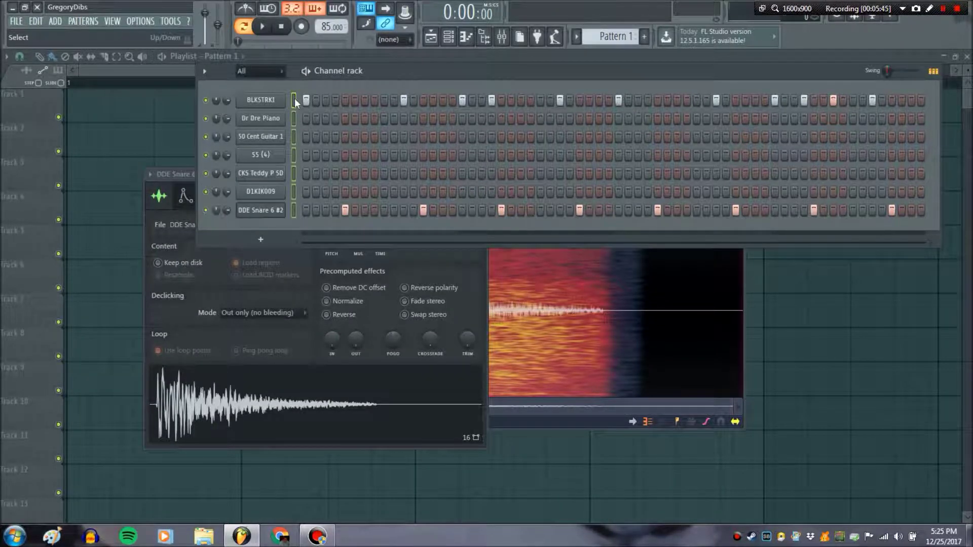
{"action": "right_click", "coordinate": [270, 101]}
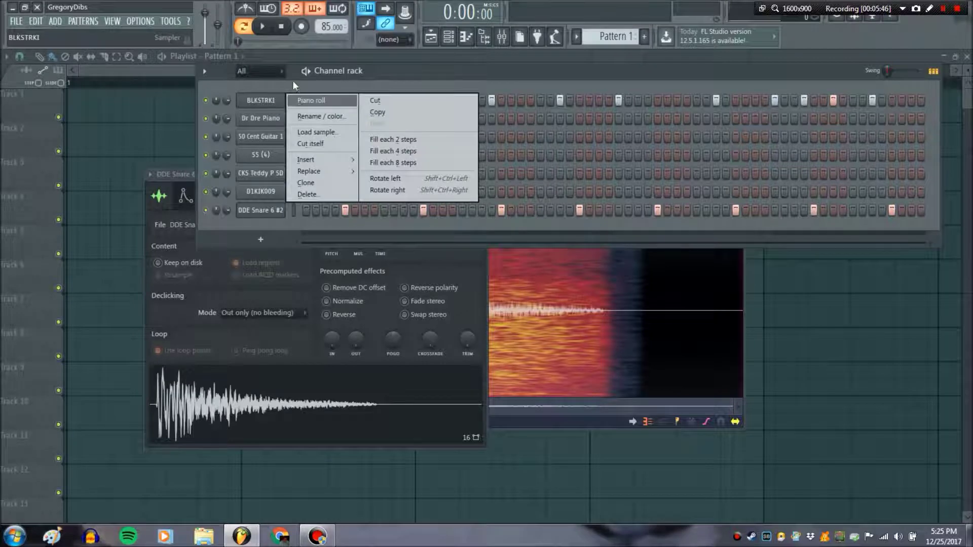
{"action": "left_click", "coordinate": [294, 101]}
{"action": "left_click", "coordinate": [502, 37]}
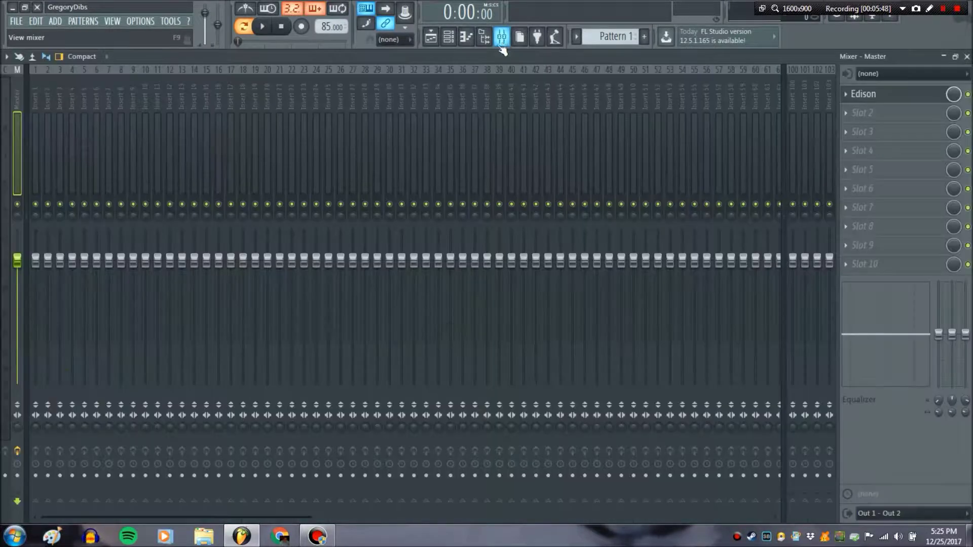
{"action": "right_click", "coordinate": [35, 100]}
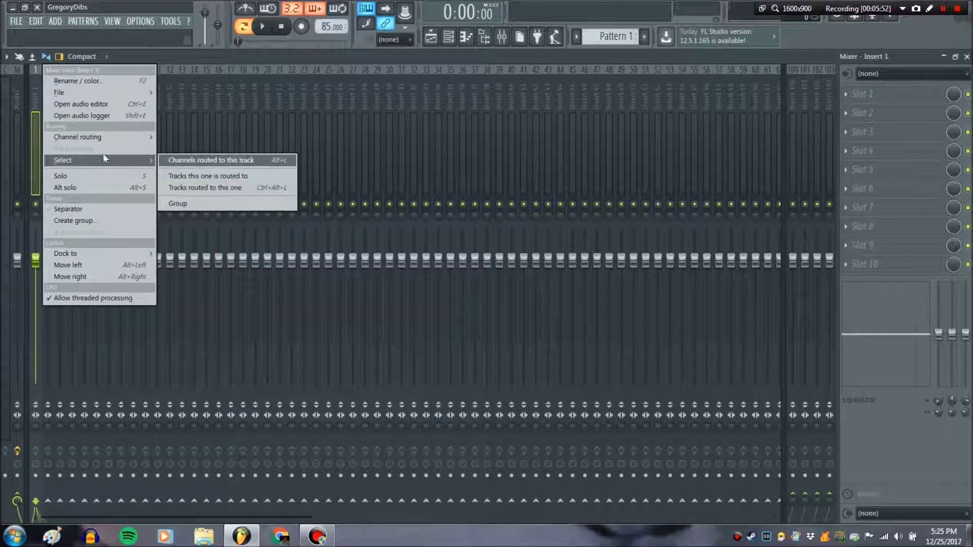
{"action": "mouse_move", "coordinate": [114, 137]}
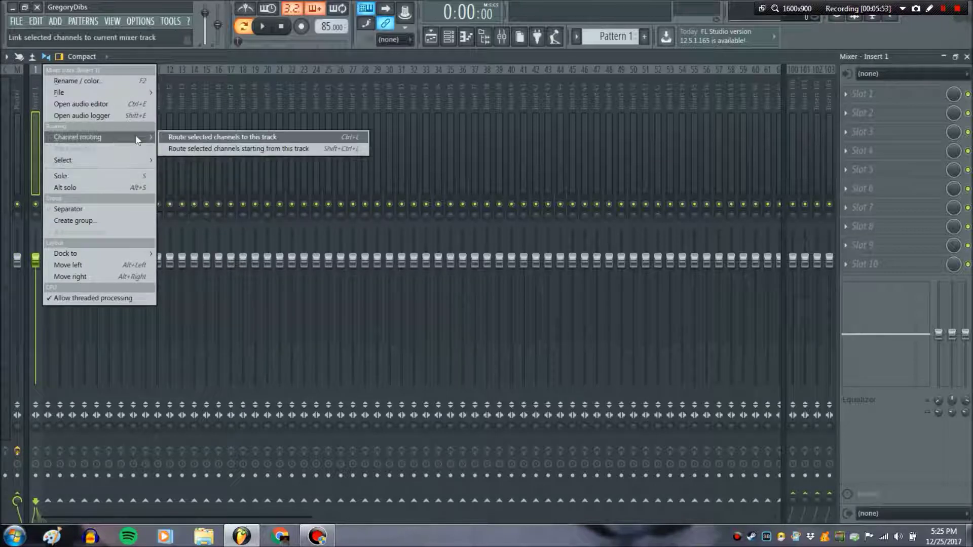
{"action": "left_click", "coordinate": [224, 150]}
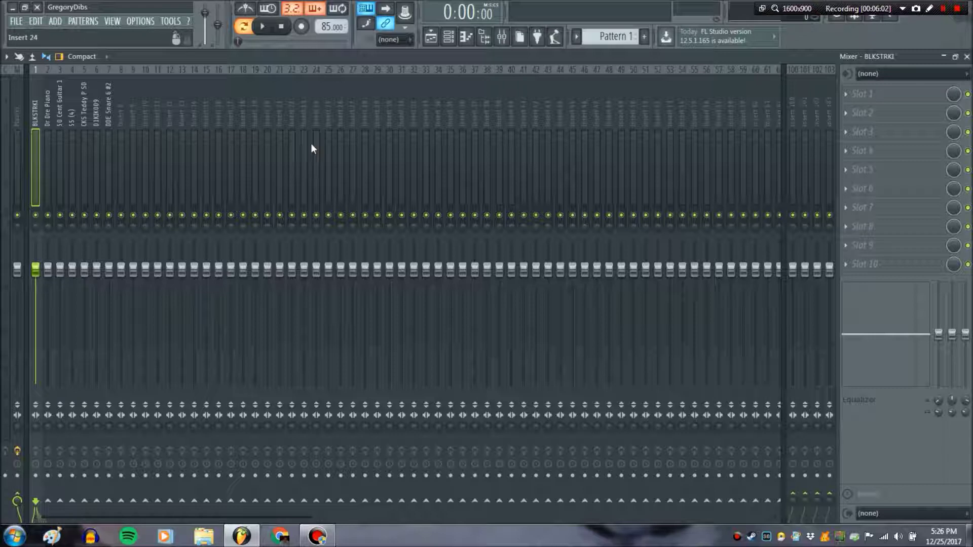
Step: Check the mixer track assignments of BLKSTRKI, Dr Dre Piano and DDE Snare 6 #2 in the channel rack and mixer
{"action": "left_click", "coordinate": [447, 40]}
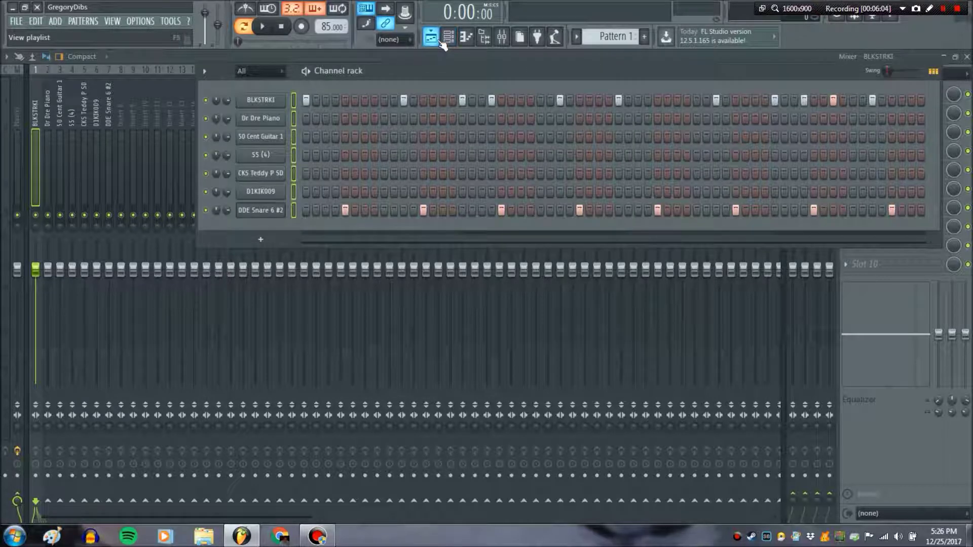
{"action": "left_click", "coordinate": [295, 100]}
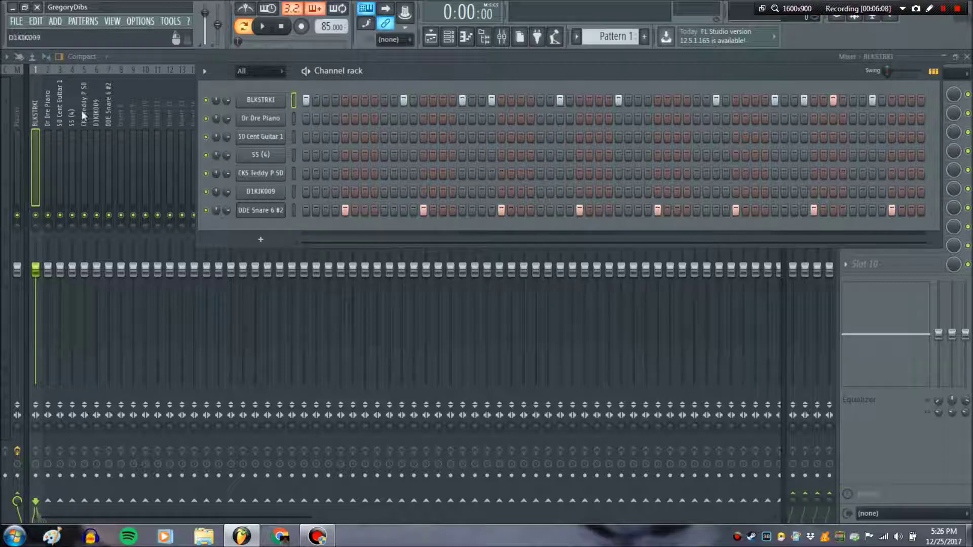
{"action": "right_click", "coordinate": [267, 123]}
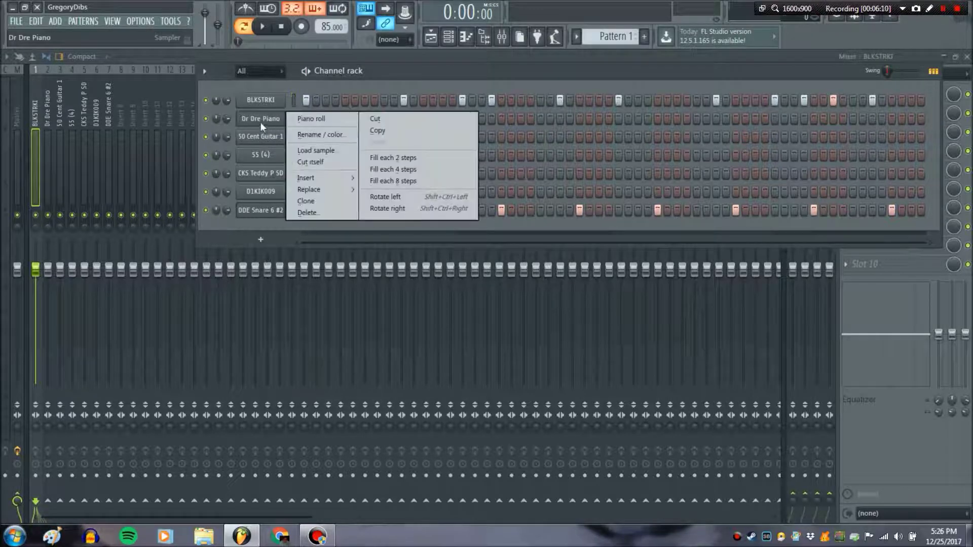
{"action": "left_click", "coordinate": [260, 123]}
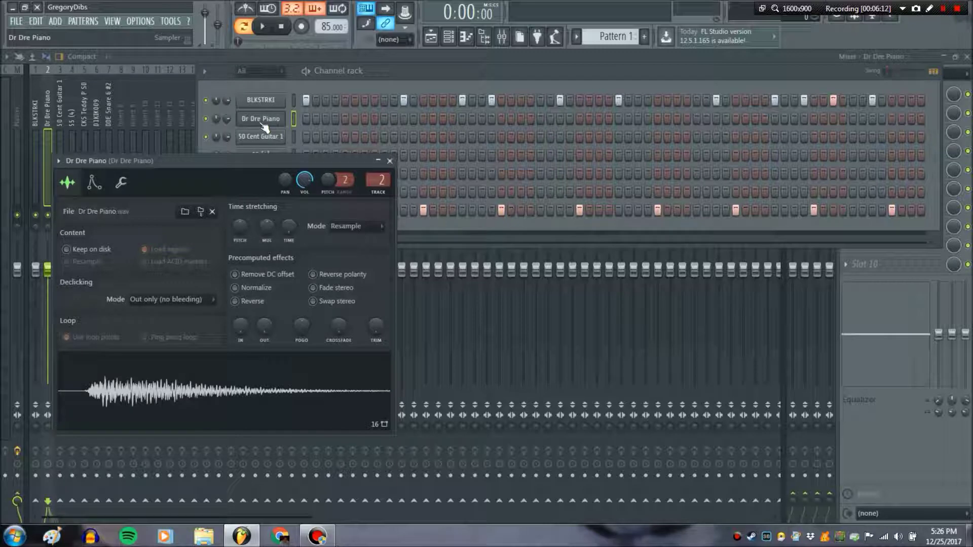
{"action": "left_click", "coordinate": [379, 161]}
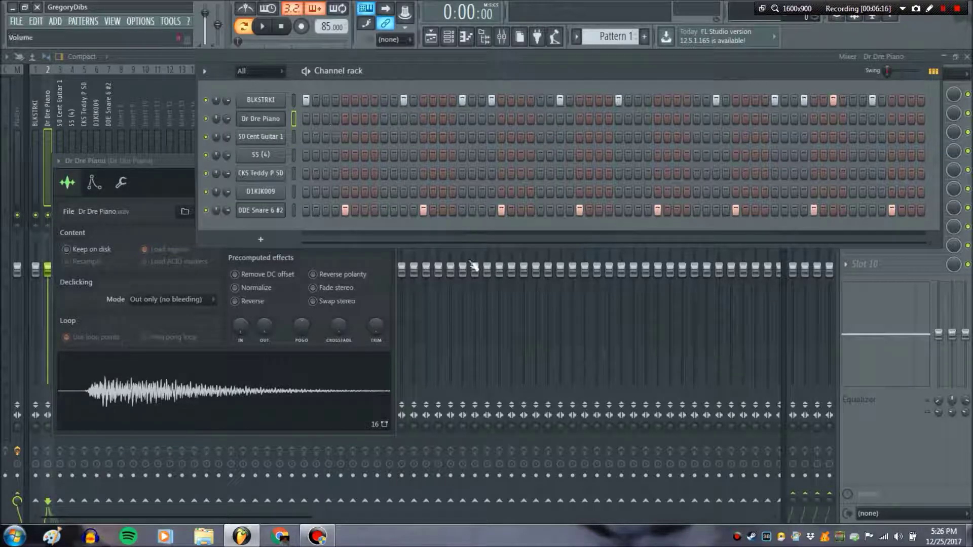
{"action": "left_click", "coordinate": [187, 62]}
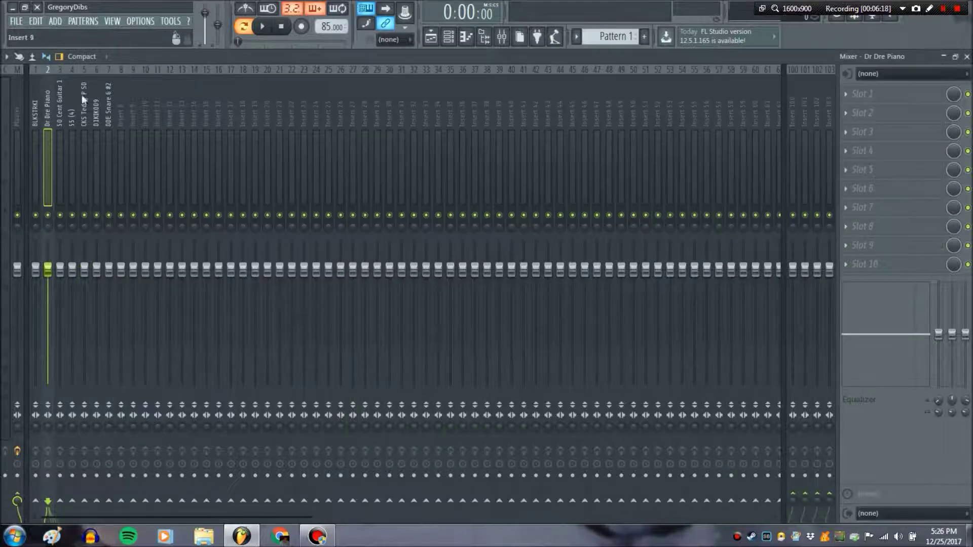
{"action": "left_click", "coordinate": [37, 119]}
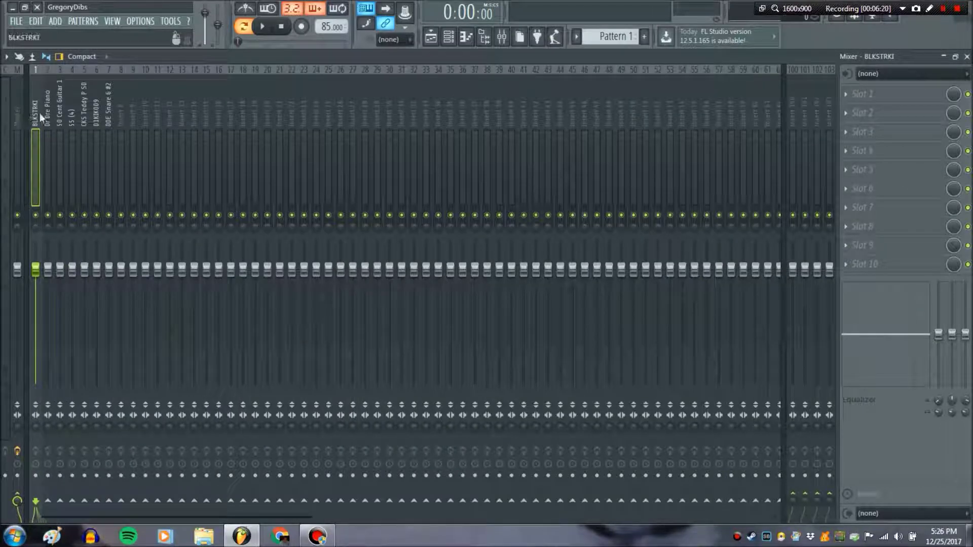
{"action": "double_click", "coordinate": [111, 109]}
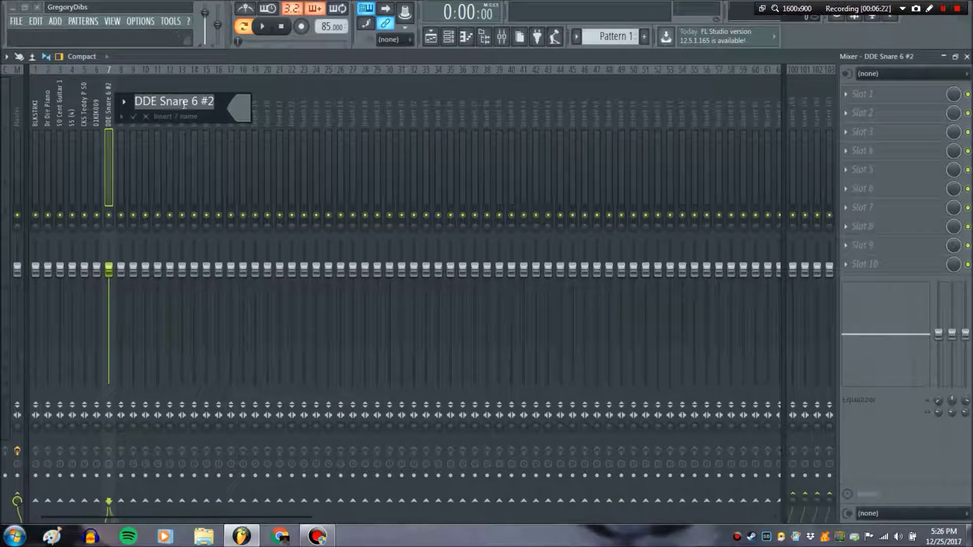
{"action": "key", "text": "Return"}
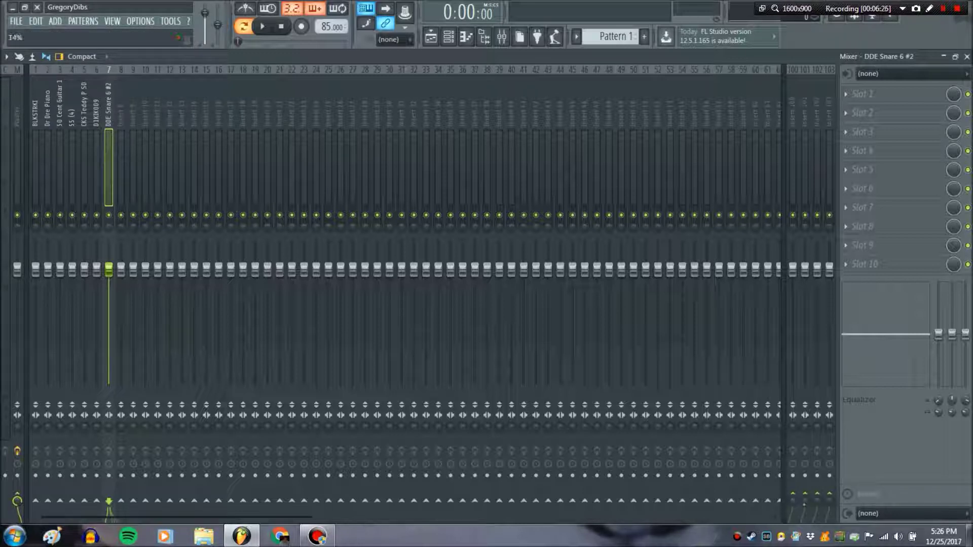
Step: Load Fruity Reeverb 2 into the first effect slot of mixer track Insert 101
{"action": "left_click", "coordinate": [805, 503]}
{"action": "left_click", "coordinate": [803, 99]}
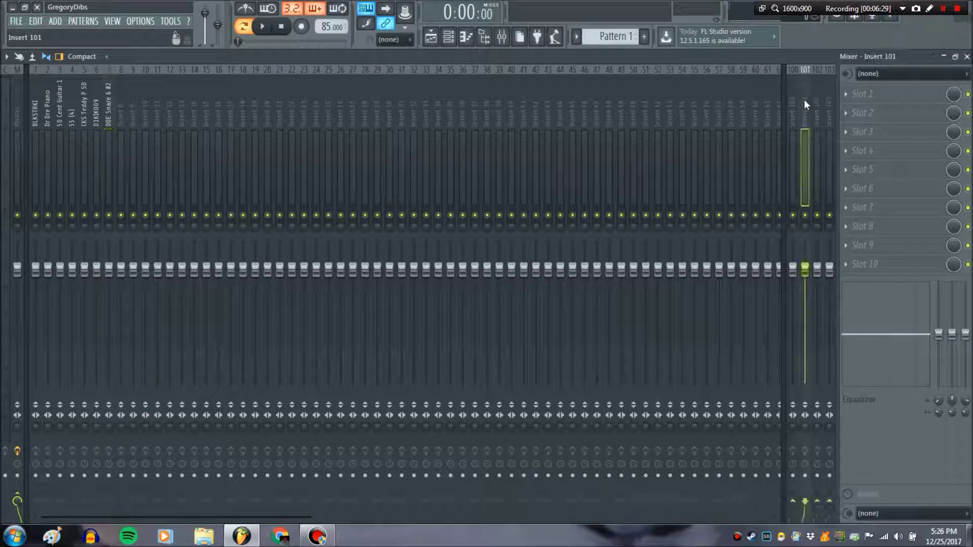
{"action": "left_click", "coordinate": [849, 98]}
{"action": "left_click", "coordinate": [840, 355]}
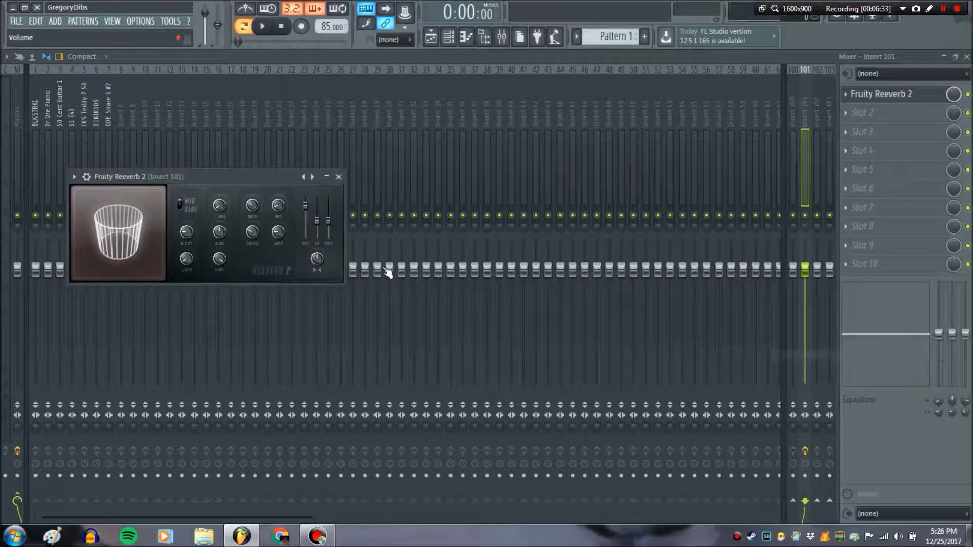
Step: Raise the reverb's wet level and room size, and play the pattern with the channel rack open
{"action": "left_click_drag", "start_coordinate": [329, 221], "coordinate": [328, 209]}
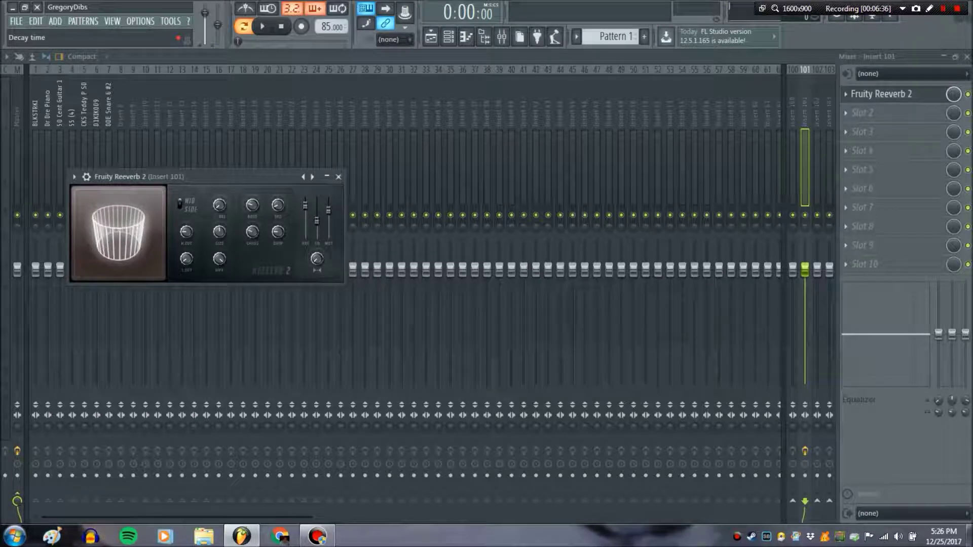
{"action": "left_click_drag", "start_coordinate": [186, 232], "coordinate": [186, 235]}
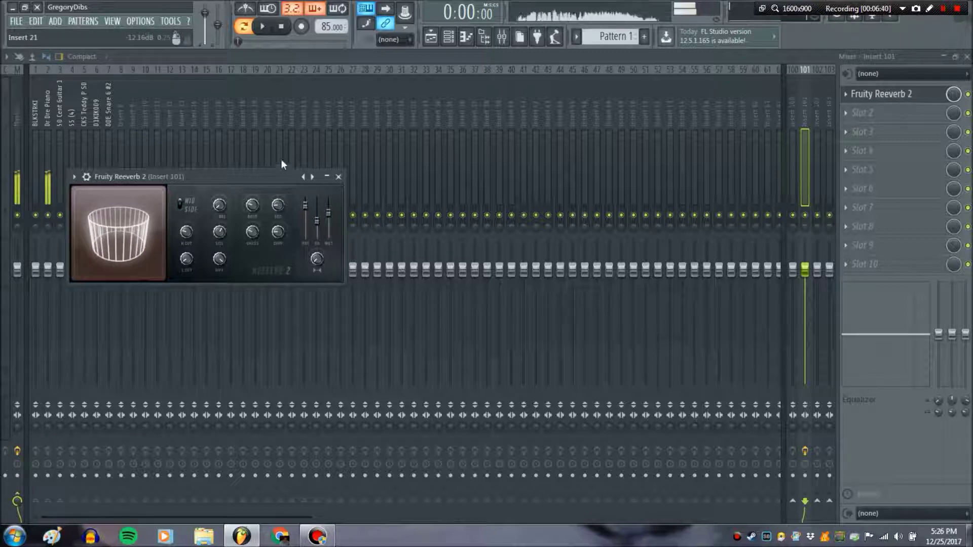
{"action": "left_click", "coordinate": [449, 39]}
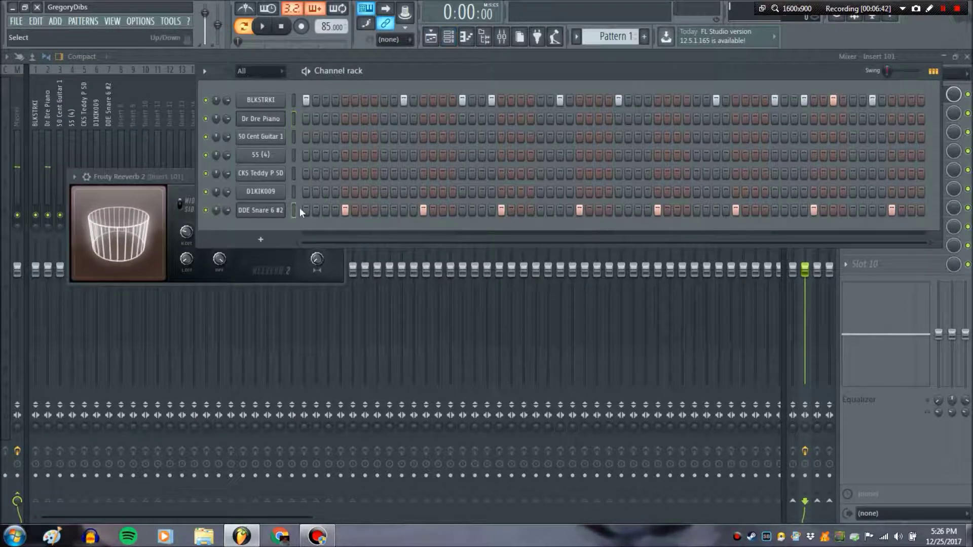
{"action": "left_click", "coordinate": [267, 29]}
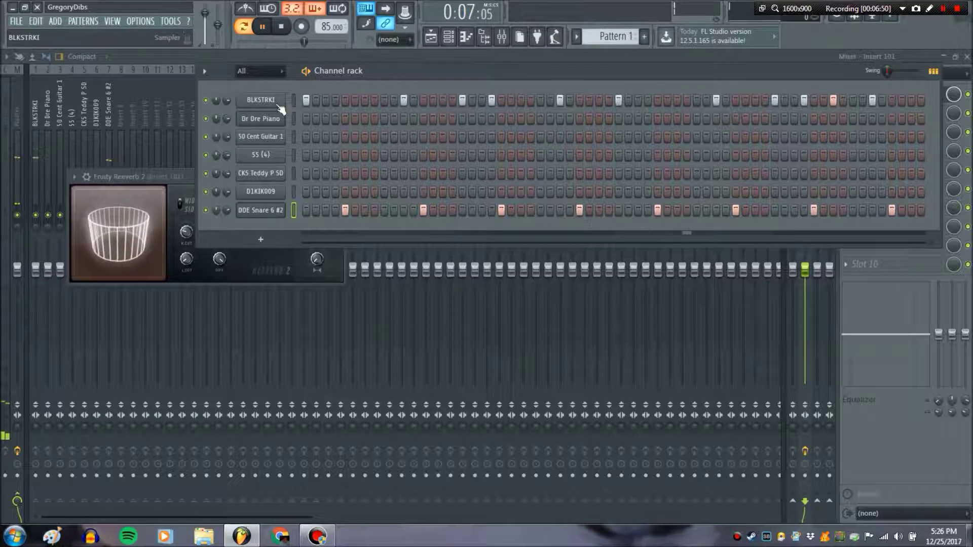
Step: Stop playback and put away the mixer and playlist, keeping the channel rack in view
{"action": "left_click", "coordinate": [149, 108]}
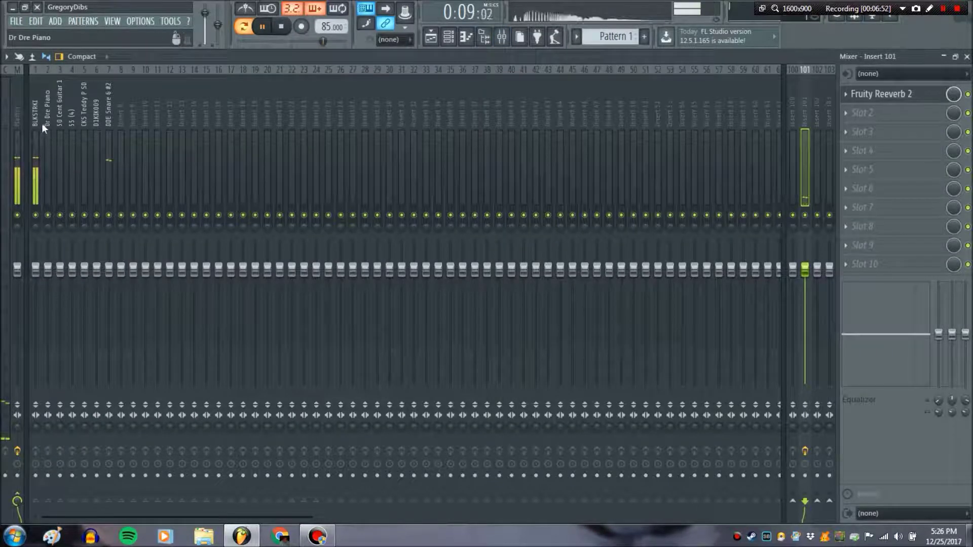
{"action": "left_click", "coordinate": [508, 44]}
{"action": "key", "text": "space"}
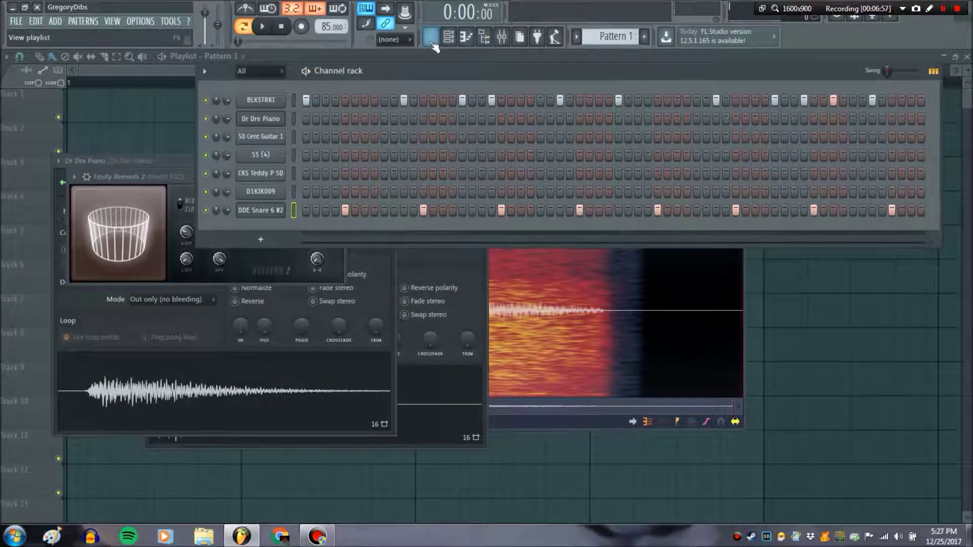
{"action": "left_click", "coordinate": [431, 41]}
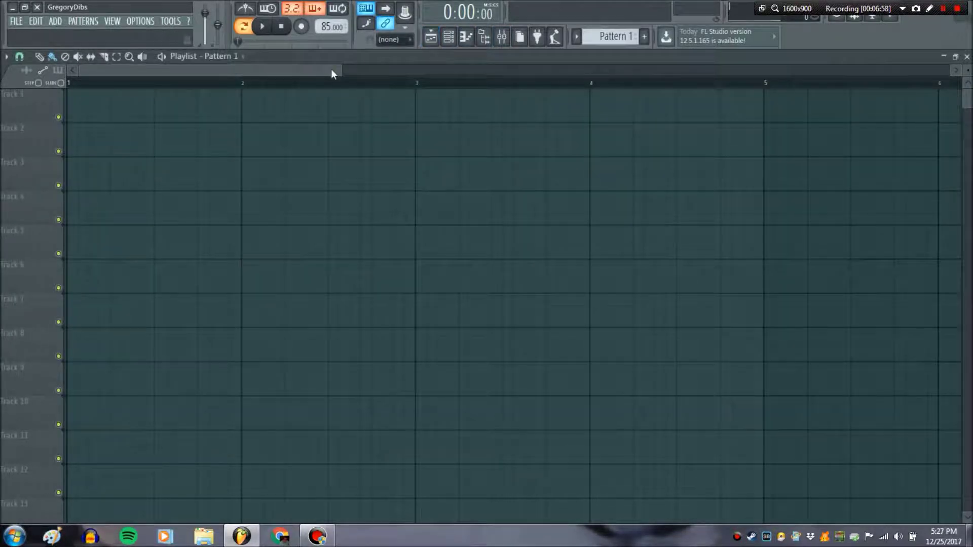
{"action": "left_click", "coordinate": [449, 42]}
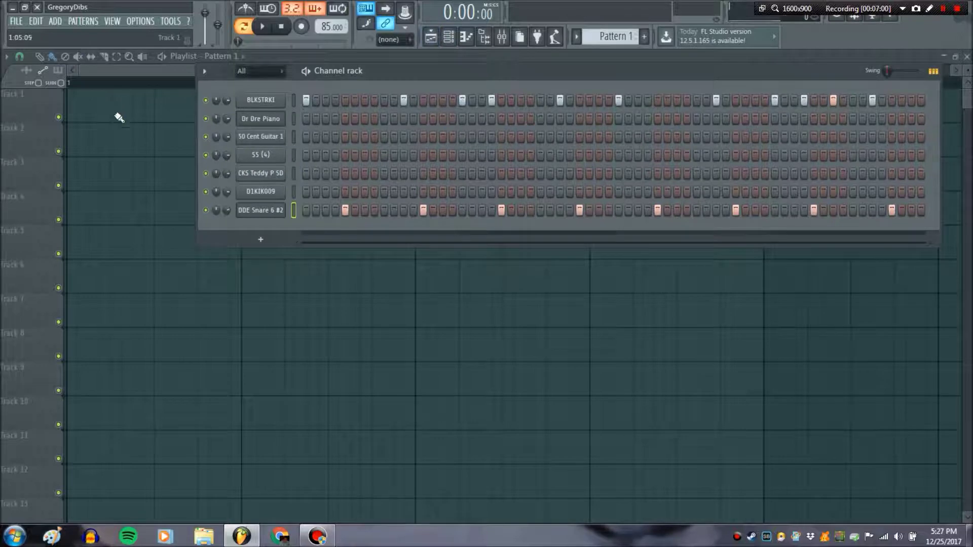
{"action": "left_click", "coordinate": [501, 38]}
{"action": "left_click", "coordinate": [502, 39]}
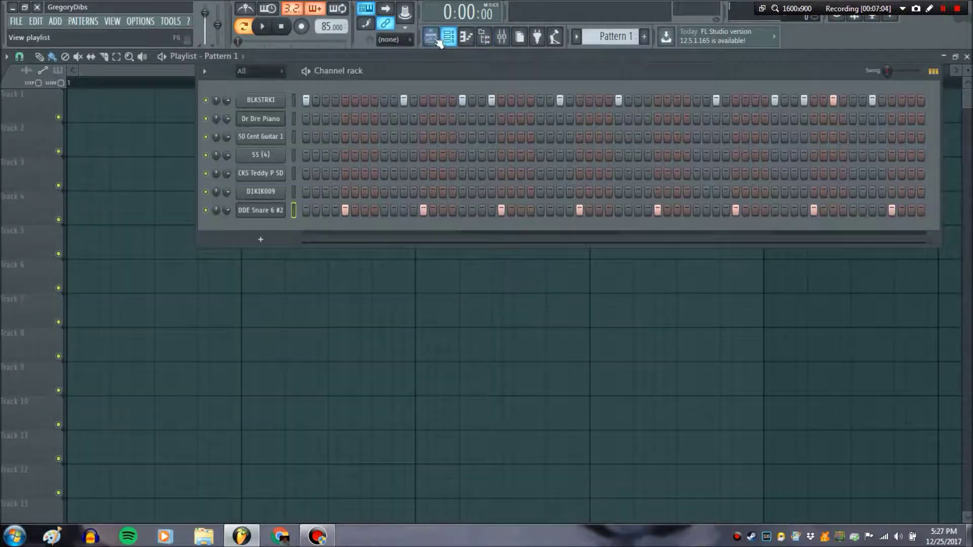
{"action": "left_click", "coordinate": [431, 37]}
{"action": "left_click", "coordinate": [437, 40]}
{"action": "left_click", "coordinate": [449, 36]}
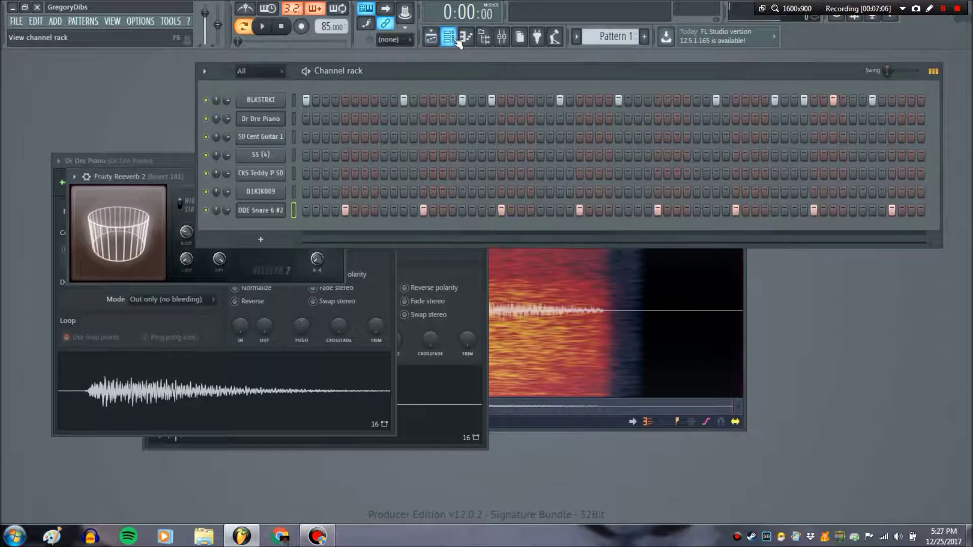
Step: Open the sample browser and audition the Dr Dre snare, Dre horn, DRE1-3AB and Dre hit3 samples
{"action": "left_click", "coordinate": [486, 39]}
{"action": "left_click_drag", "start_coordinate": [157, 86], "coordinate": [160, 62]}
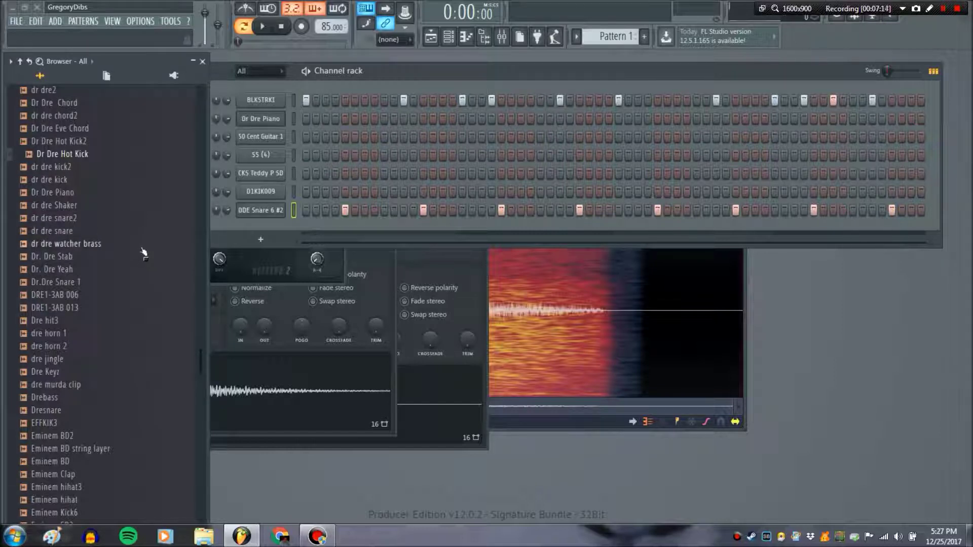
{"action": "left_click", "coordinate": [113, 251]}
{"action": "left_click", "coordinate": [116, 218]}
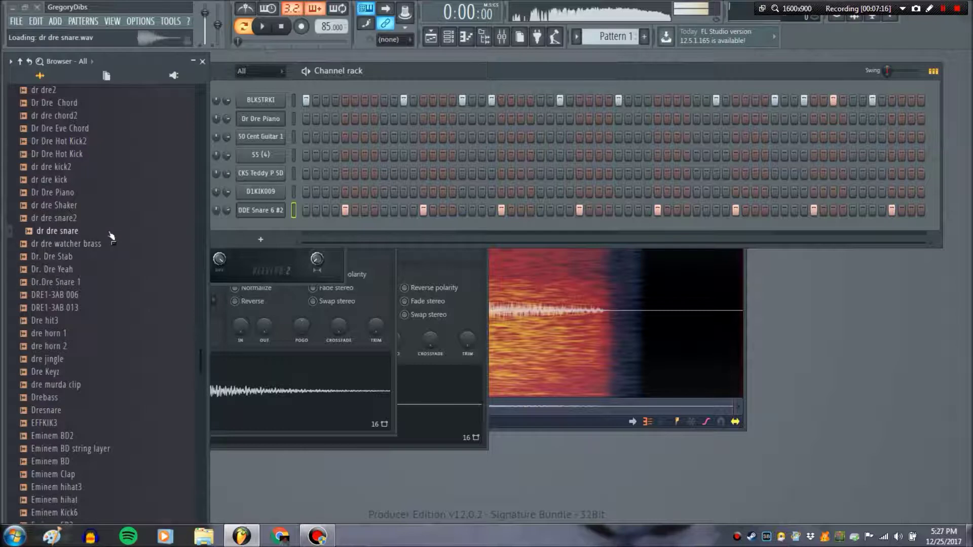
{"action": "left_click", "coordinate": [99, 308]}
{"action": "left_click", "coordinate": [97, 347]}
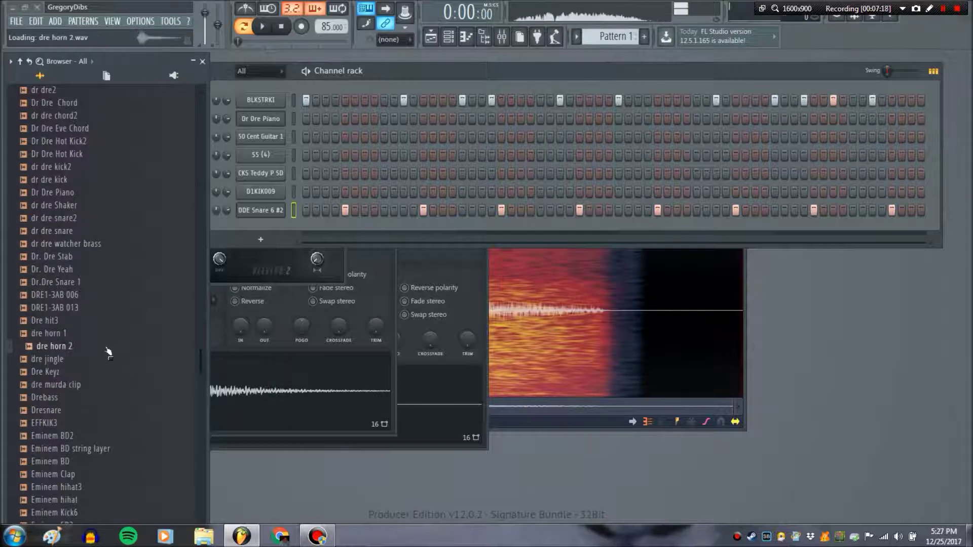
{"action": "left_click", "coordinate": [95, 309]}
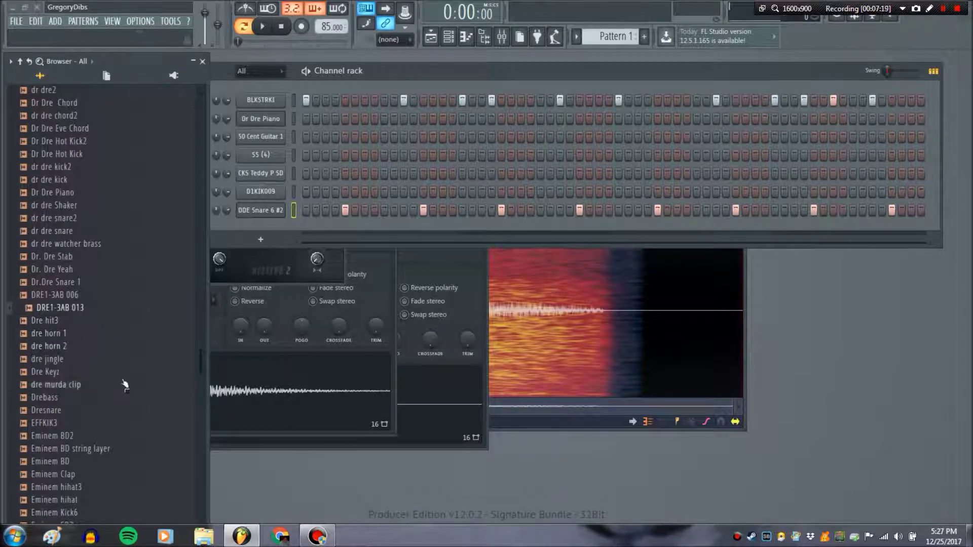
{"action": "left_click", "coordinate": [100, 296]}
{"action": "left_click", "coordinate": [101, 322]}
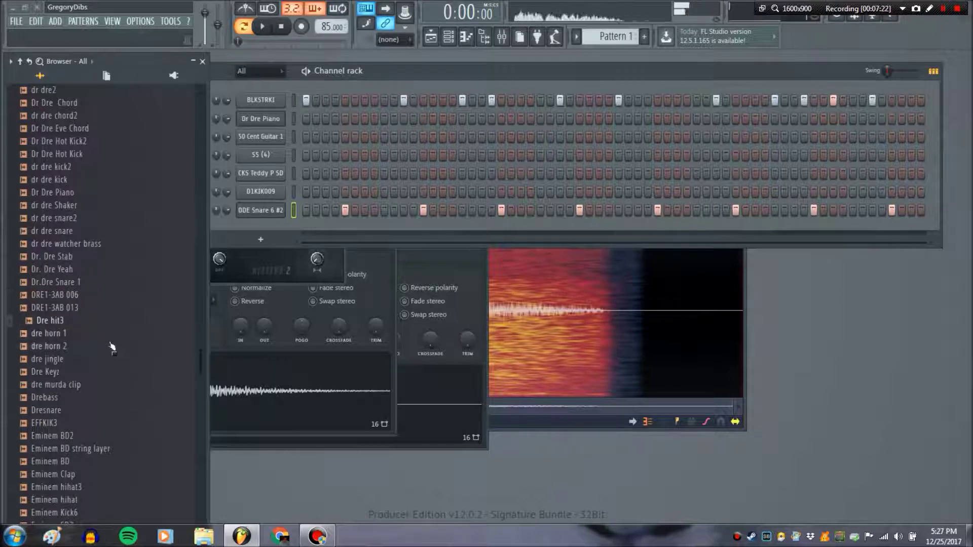
{"action": "left_click", "coordinate": [112, 347]}
{"action": "left_click", "coordinate": [95, 322]}
{"action": "left_click", "coordinate": [100, 348]}
{"action": "left_click", "coordinate": [94, 360]}
Step: Audition the Eminem and EMN samples further down the browser's sample list
{"action": "scroll", "coordinate": [105, 351], "scroll_direction": "down", "scroll_amount": 2}
{"action": "left_click", "coordinate": [105, 348]}
{"action": "scroll", "coordinate": [119, 342], "scroll_direction": "down", "scroll_amount": 4}
{"action": "left_click", "coordinate": [114, 283]}
{"action": "left_click", "coordinate": [110, 295]}
{"action": "left_click", "coordinate": [108, 374]}
{"action": "scroll", "coordinate": [132, 365], "scroll_direction": "down", "scroll_amount": 3}
{"action": "left_click", "coordinate": [121, 307]}
{"action": "left_click", "coordinate": [129, 333]}
{"action": "left_click", "coordinate": [125, 359]}
{"action": "left_click", "coordinate": [121, 385]}
{"action": "left_click", "coordinate": [104, 360]}
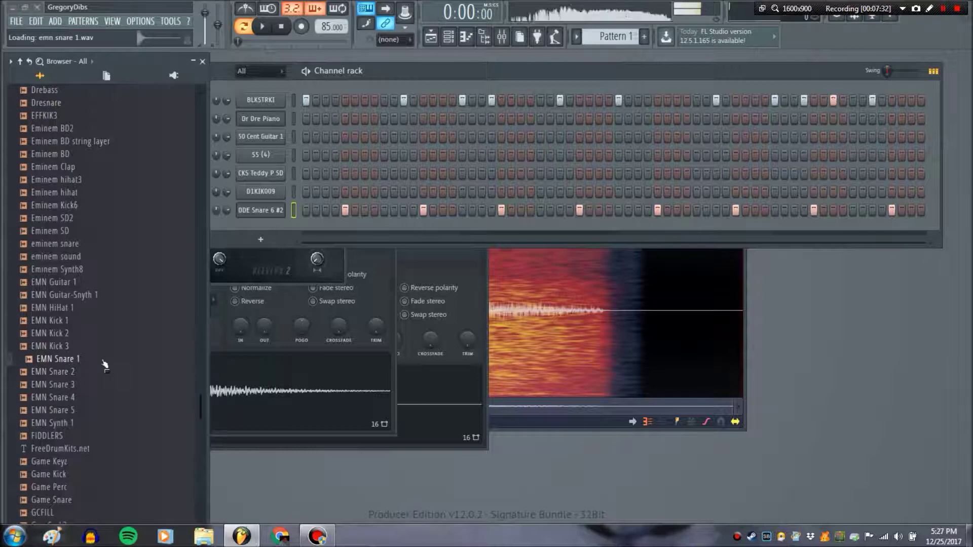
Step: Compare the EMN kick samples and replace the BLKSTRKI channel's sample with EMN Kick 2
{"action": "left_click", "coordinate": [104, 353]}
{"action": "left_click", "coordinate": [107, 340]}
{"action": "left_click", "coordinate": [108, 327]}
{"action": "left_click", "coordinate": [109, 334]}
{"action": "left_click_drag", "start_coordinate": [104, 340], "coordinate": [261, 100]}
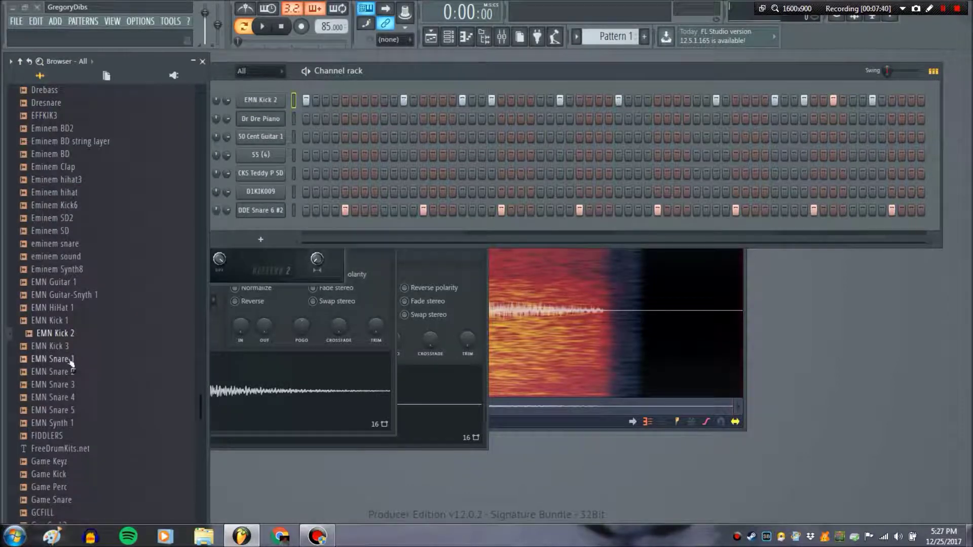
Step: Audition the EMN snares and synth, and add EMN Synth 1 as a new channel at the end of the rack
{"action": "left_click", "coordinate": [88, 386]}
{"action": "left_click", "coordinate": [96, 398]}
{"action": "left_click", "coordinate": [104, 409]}
{"action": "left_click", "coordinate": [108, 424]}
{"action": "left_click", "coordinate": [108, 386]}
{"action": "left_click", "coordinate": [113, 370]}
{"action": "left_click", "coordinate": [112, 359]}
{"action": "left_click", "coordinate": [117, 424]}
{"action": "left_click_drag", "start_coordinate": [105, 430], "coordinate": [278, 236]}
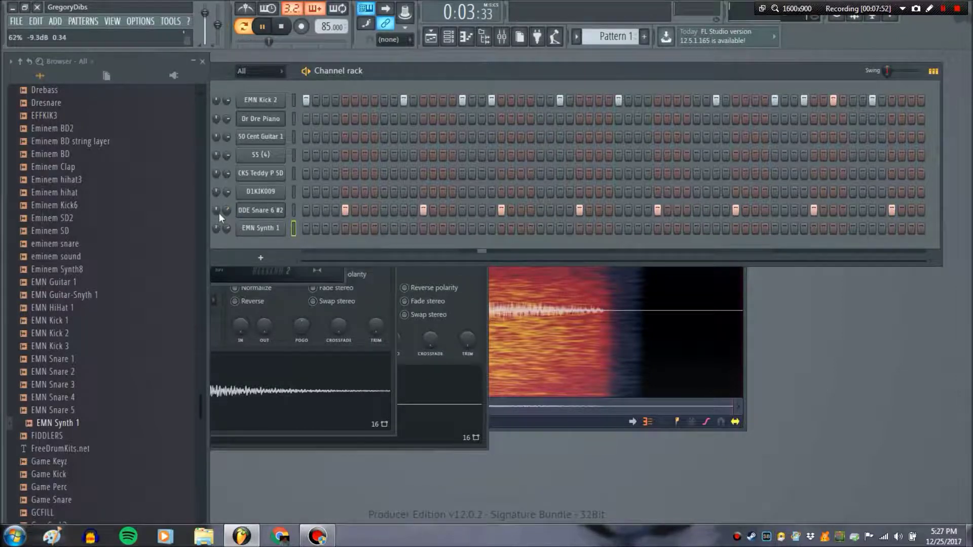
Step: Replace the DDE Snare 6 #2 sample with EMN Snare 3 and lower the fader of its mixer track 7
{"action": "left_click", "coordinate": [101, 388]}
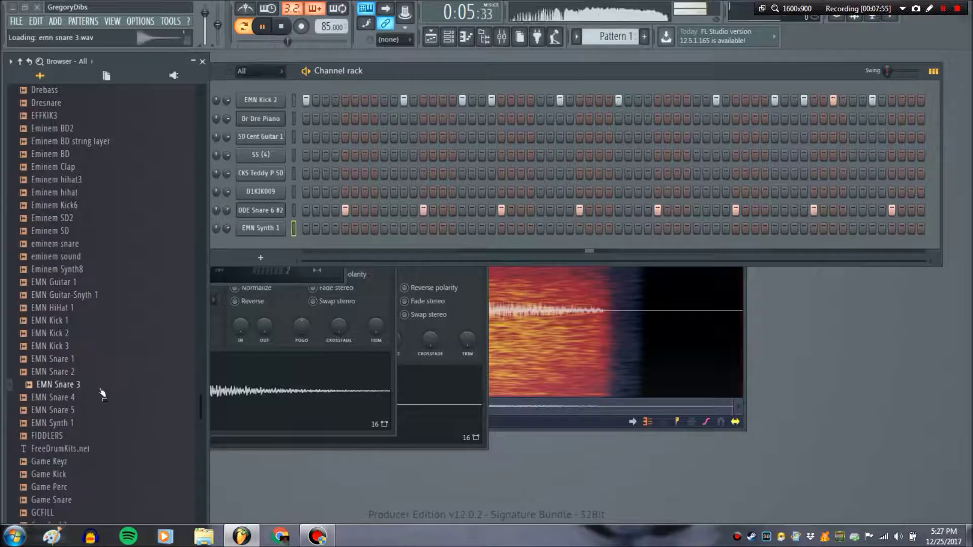
{"action": "left_click_drag", "start_coordinate": [85, 392], "coordinate": [276, 217]}
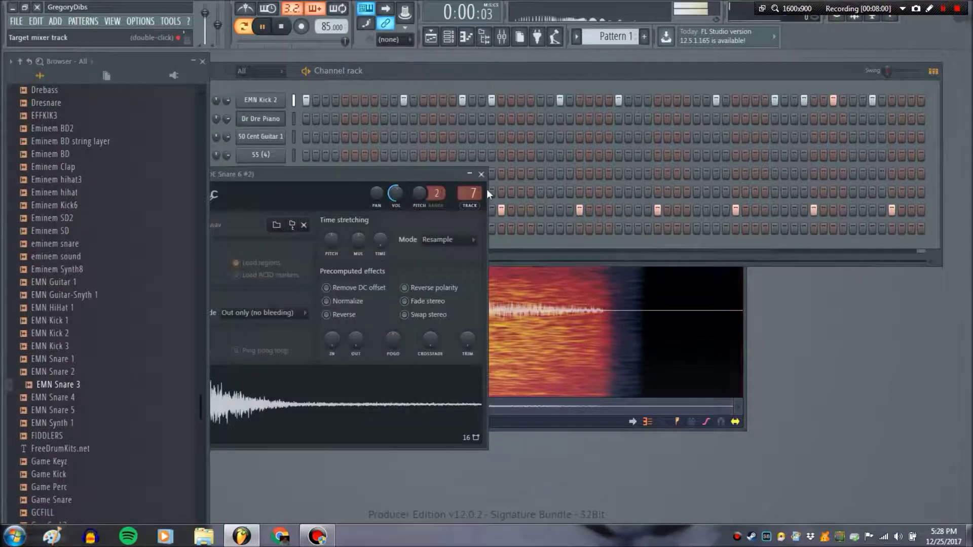
{"action": "left_click", "coordinate": [502, 36]}
{"action": "left_click_drag", "start_coordinate": [180, 61], "coordinate": [510, 131]}
{"action": "left_click_drag", "start_coordinate": [109, 269], "coordinate": [108, 285]}
Step: Bring back the channel rack, move the browser clear of the step grid and stop playback
{"action": "left_click", "coordinate": [458, 44]}
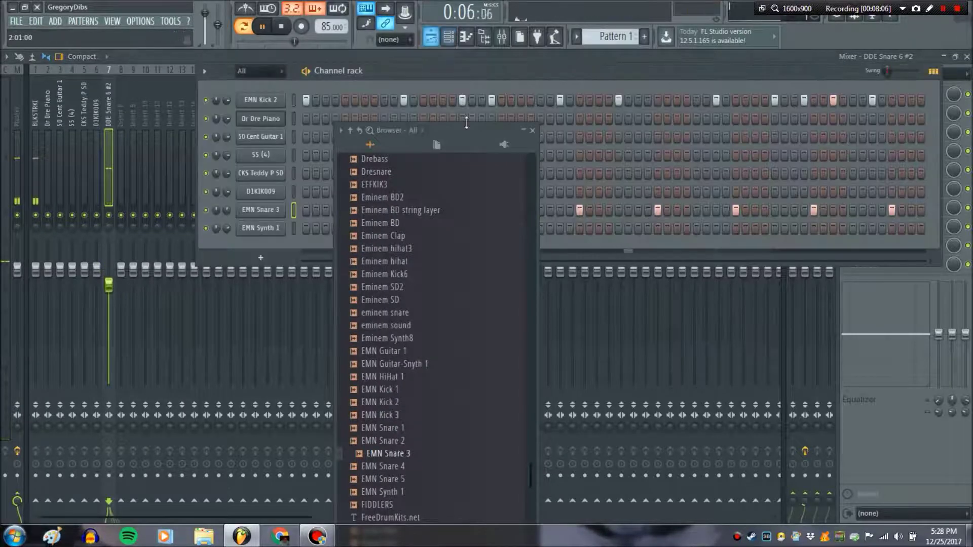
{"action": "left_click_drag", "start_coordinate": [478, 127], "coordinate": [197, 97]}
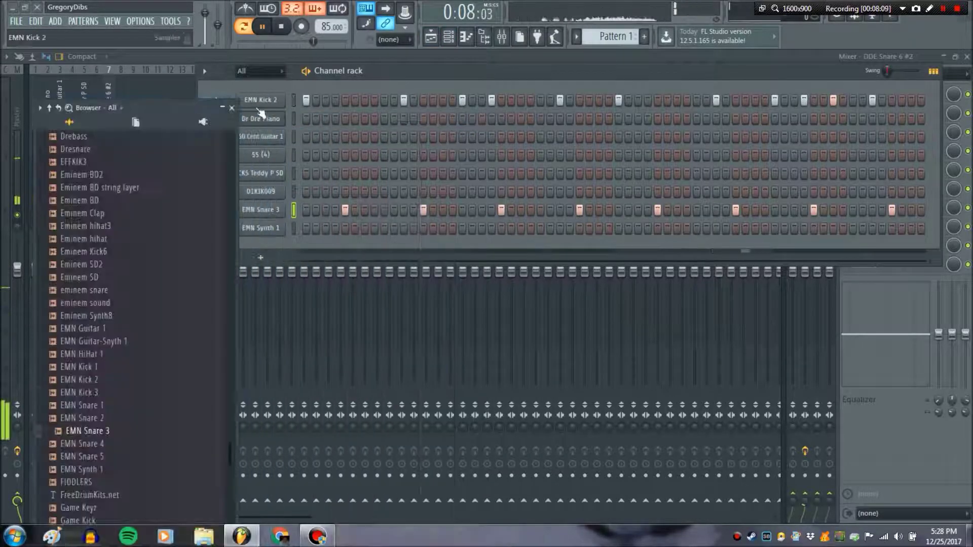
{"action": "left_click_drag", "start_coordinate": [154, 109], "coordinate": [122, 96]}
{"action": "left_click", "coordinate": [279, 29]}
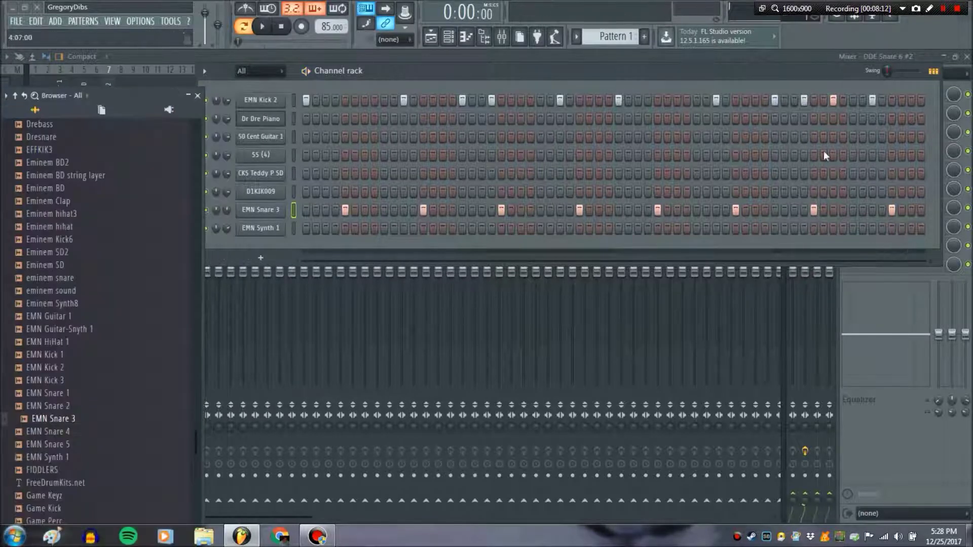
{"action": "left_click", "coordinate": [902, 99]}
{"action": "right_click", "coordinate": [283, 97]}
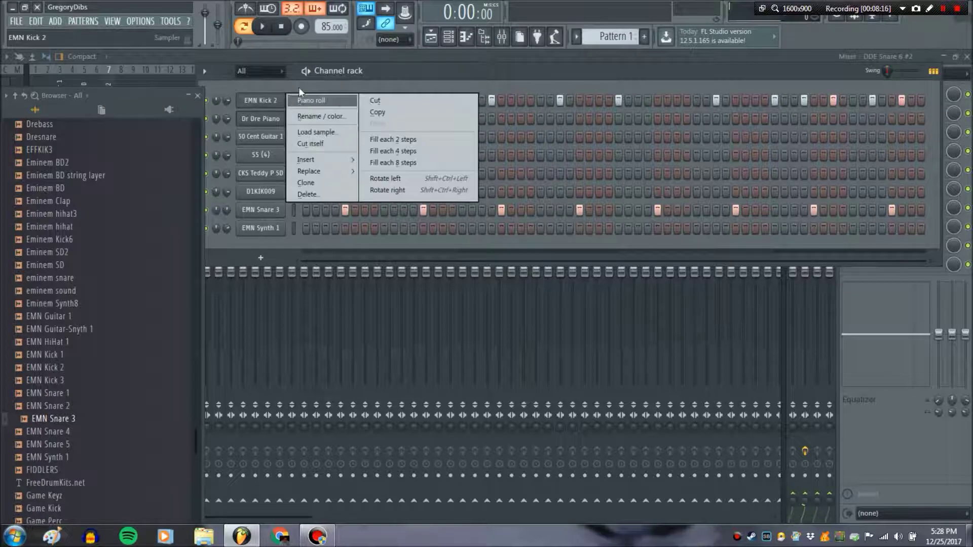
{"action": "left_click", "coordinate": [299, 88]}
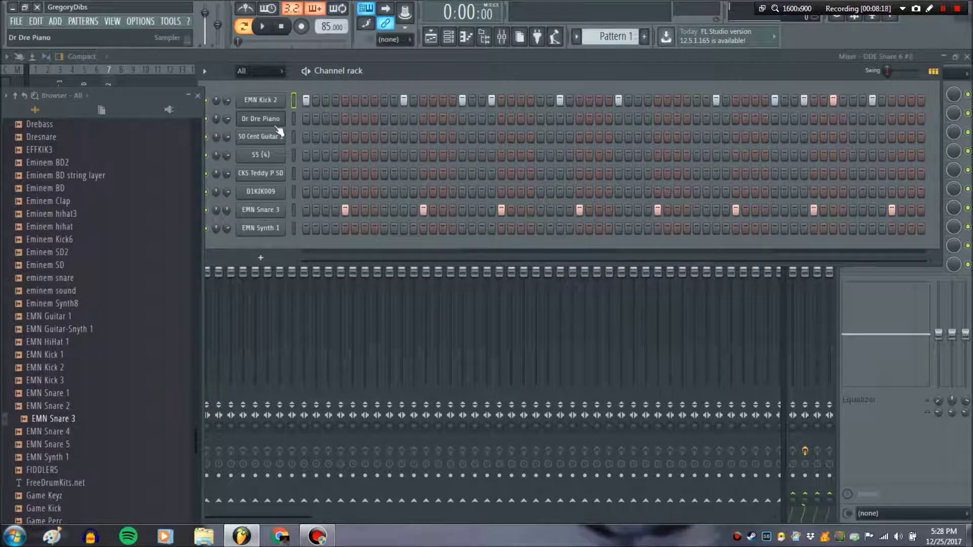
Step: Preview the CKS Teddy P SD channel and place its hits on steps 15, 31, 47 and 63
{"action": "left_click", "coordinate": [274, 173]}
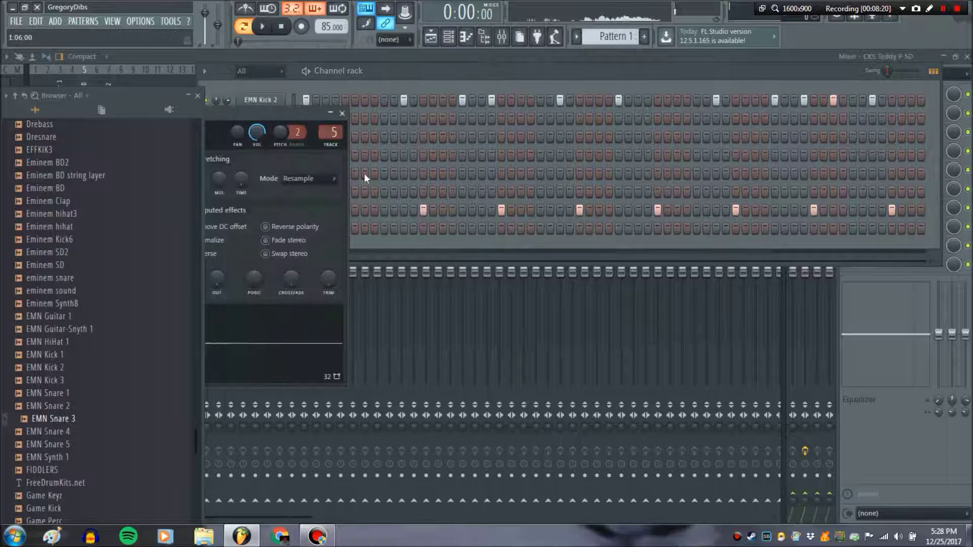
{"action": "left_click", "coordinate": [342, 114]}
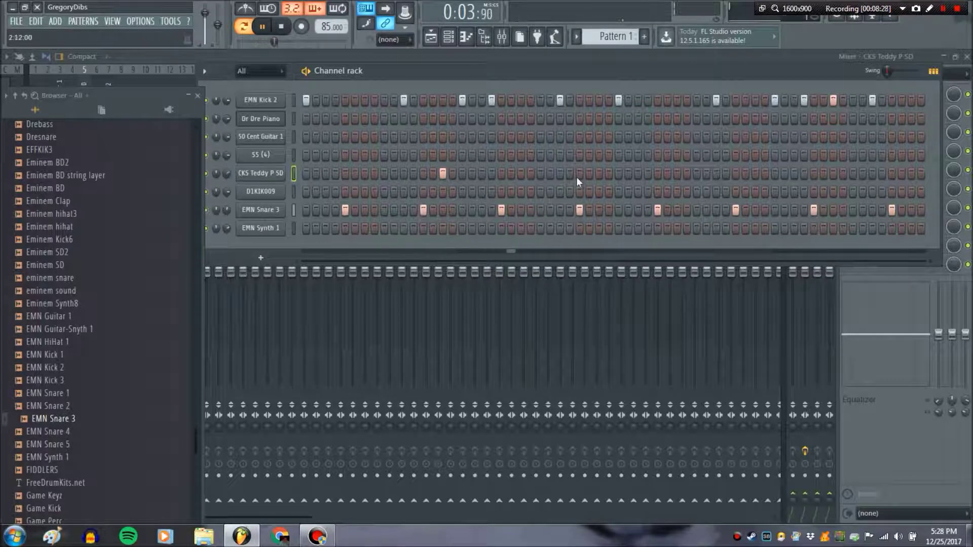
{"action": "left_click", "coordinate": [756, 174]}
{"action": "left_click", "coordinate": [910, 174]}
Step: Preview the channels around CKS Teddy P SD and place a D1KIK009 hit on step 62
{"action": "left_click", "coordinate": [261, 155]}
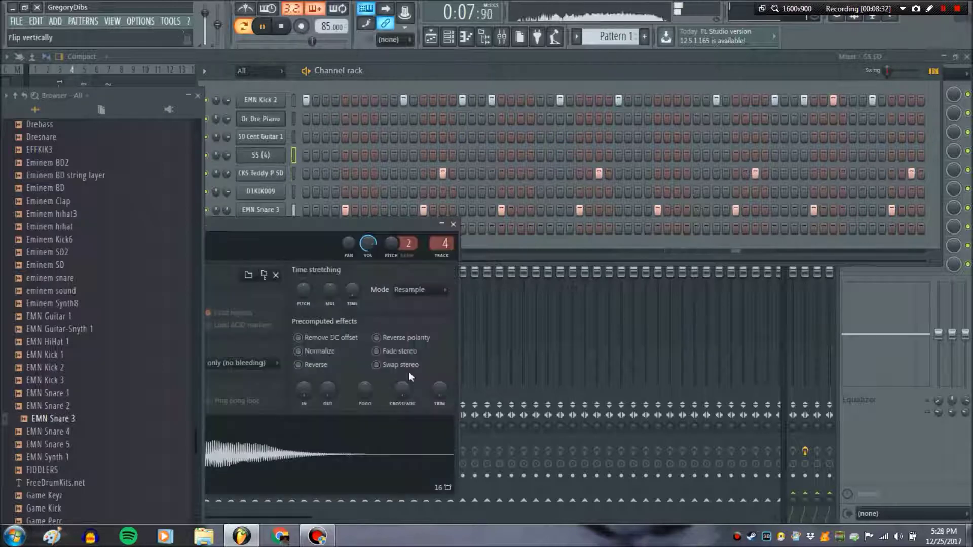
{"action": "left_click", "coordinate": [452, 230]}
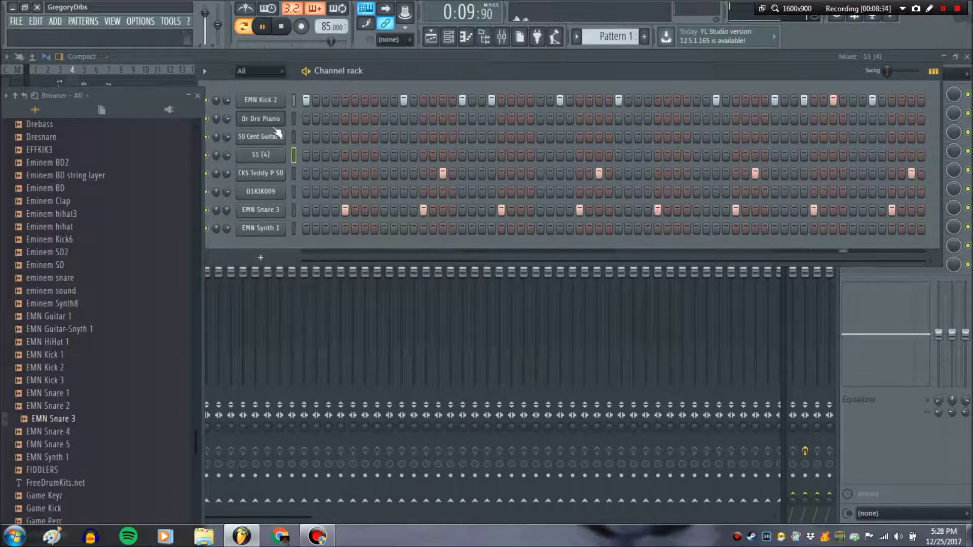
{"action": "left_click", "coordinate": [272, 193]}
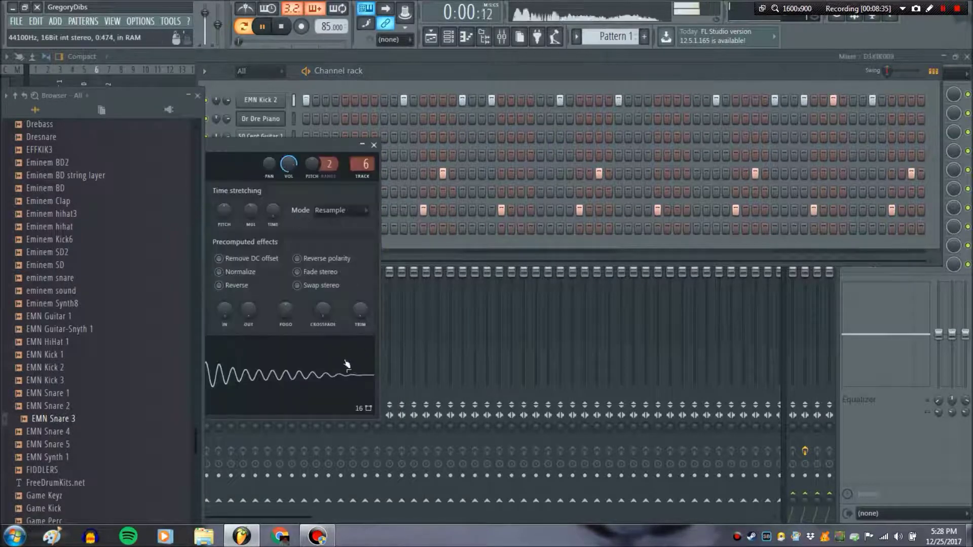
{"action": "left_click", "coordinate": [374, 145]}
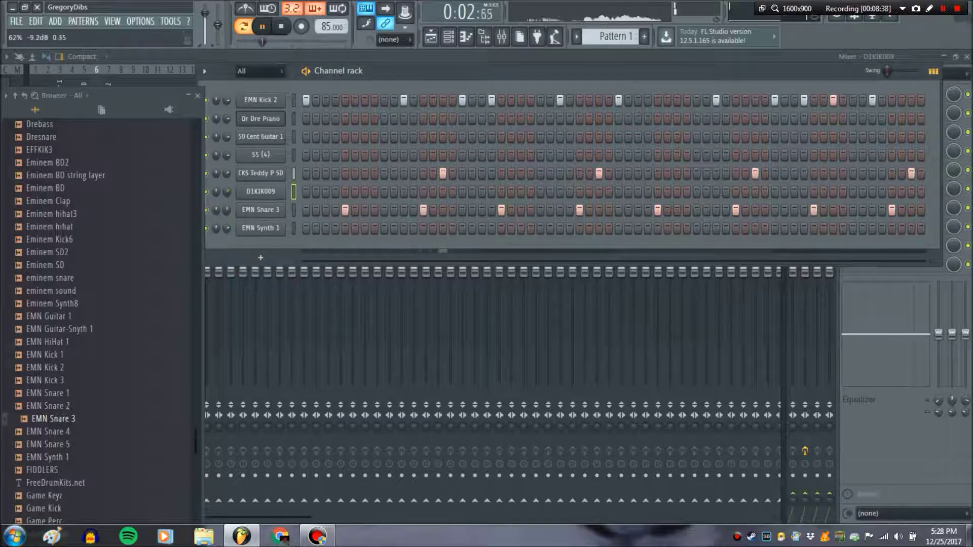
{"action": "left_click", "coordinate": [901, 192]}
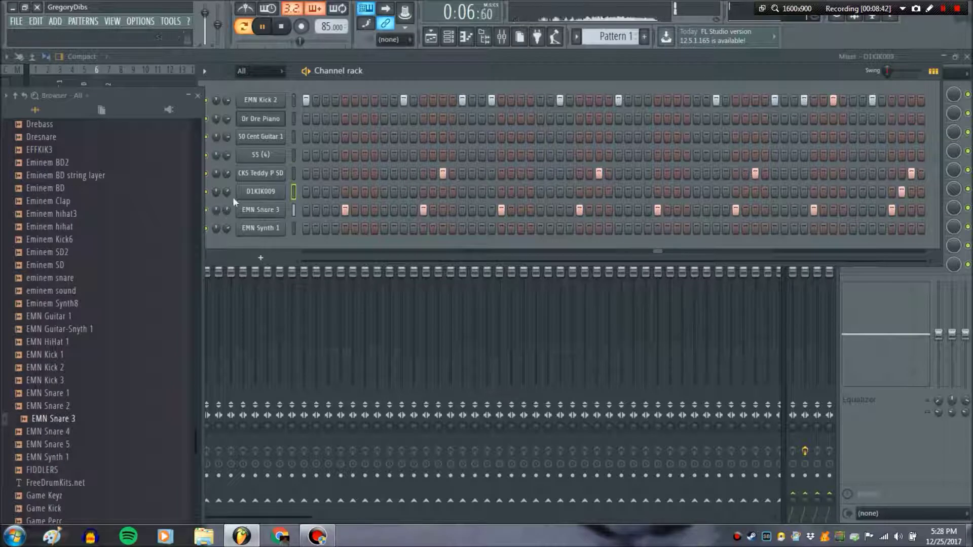
{"action": "left_click", "coordinate": [259, 192]}
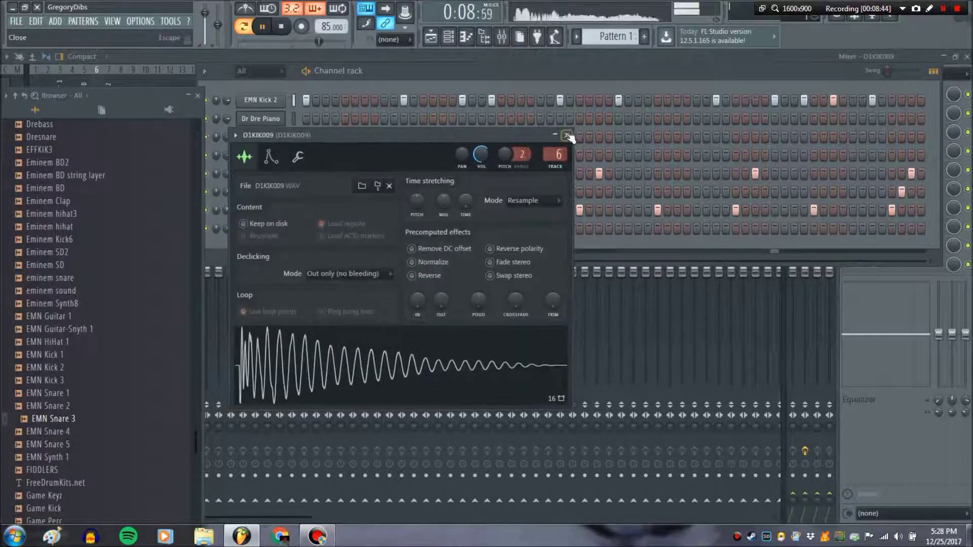
{"action": "left_click", "coordinate": [568, 135]}
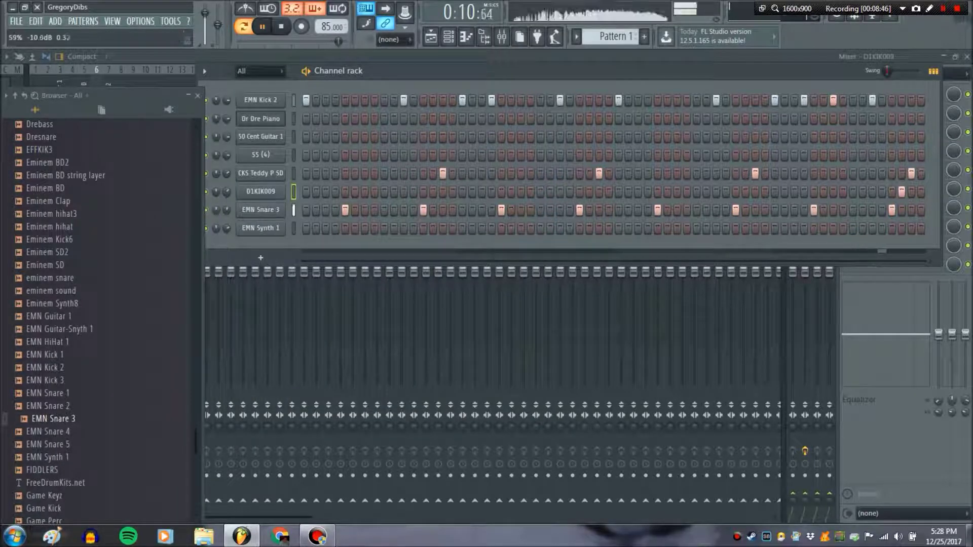
Step: In the EMN Kick 2 piano roll, lower the velocity of the third-last note in bar 4 to about 55%
{"action": "right_click", "coordinate": [282, 99]}
{"action": "left_click", "coordinate": [303, 101]}
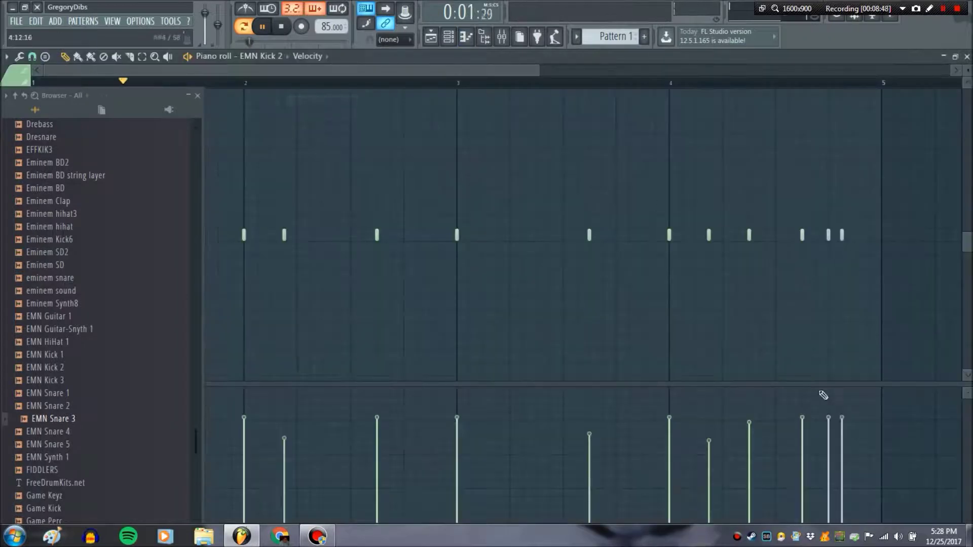
{"action": "left_click", "coordinate": [805, 449]}
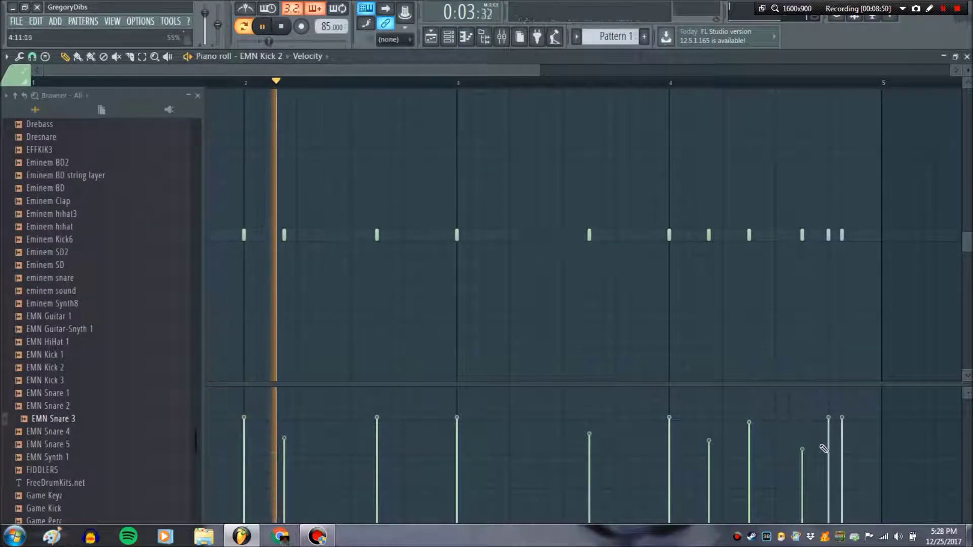
{"action": "left_click", "coordinate": [967, 57]}
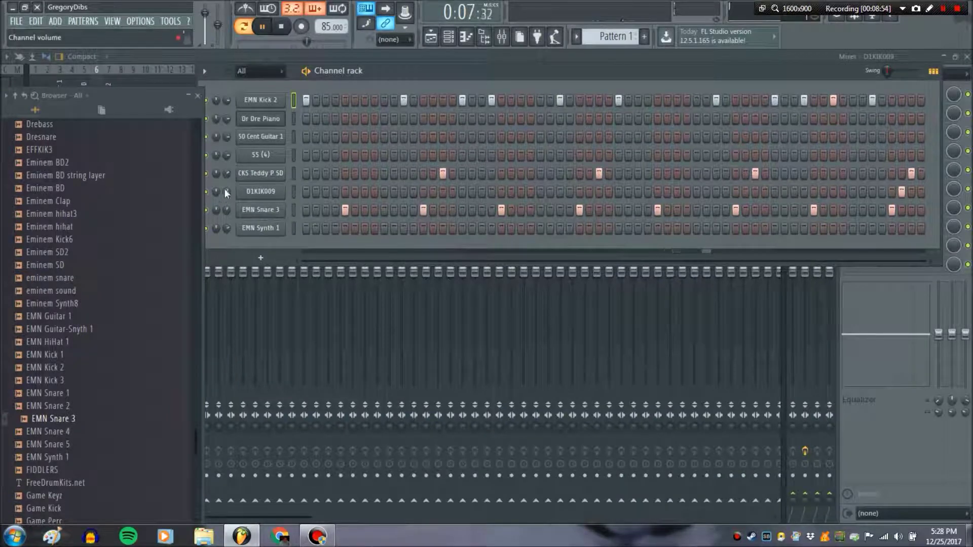
Step: Open the mixer, move the browser off the track strips and lower the CKS Teddy P SD track's volume slightly
{"action": "left_click", "coordinate": [260, 173]}
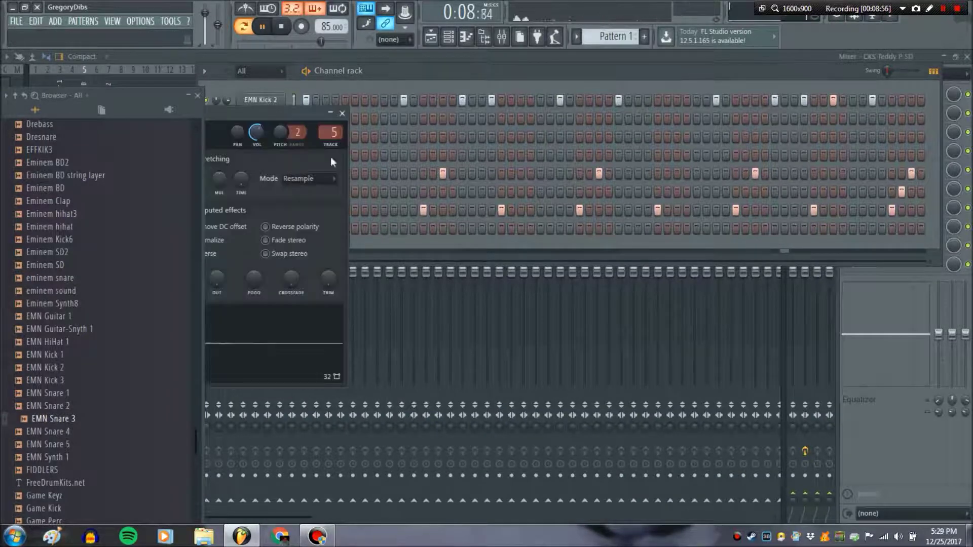
{"action": "left_click", "coordinate": [502, 37]}
{"action": "left_click_drag", "start_coordinate": [152, 96], "coordinate": [426, 90]}
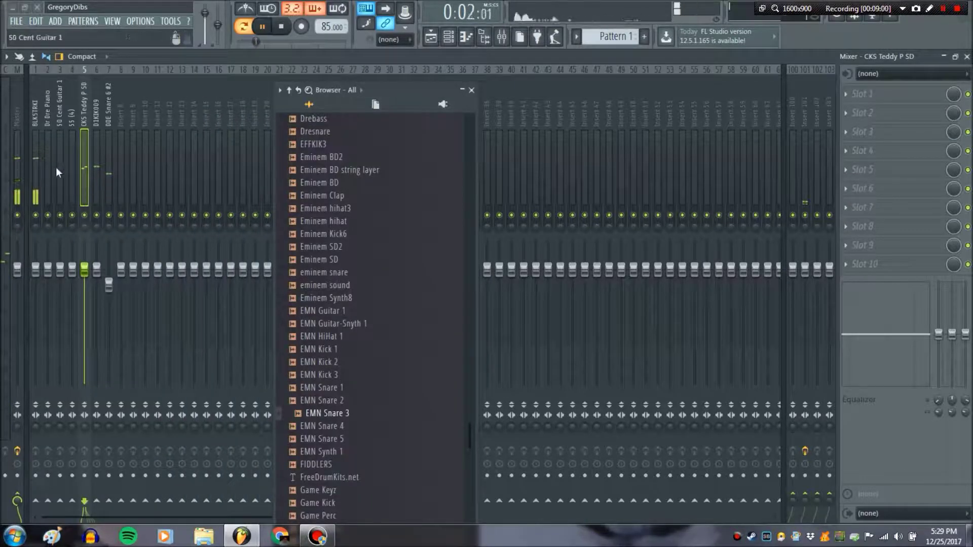
{"action": "left_click_drag", "start_coordinate": [85, 269], "coordinate": [84, 280]}
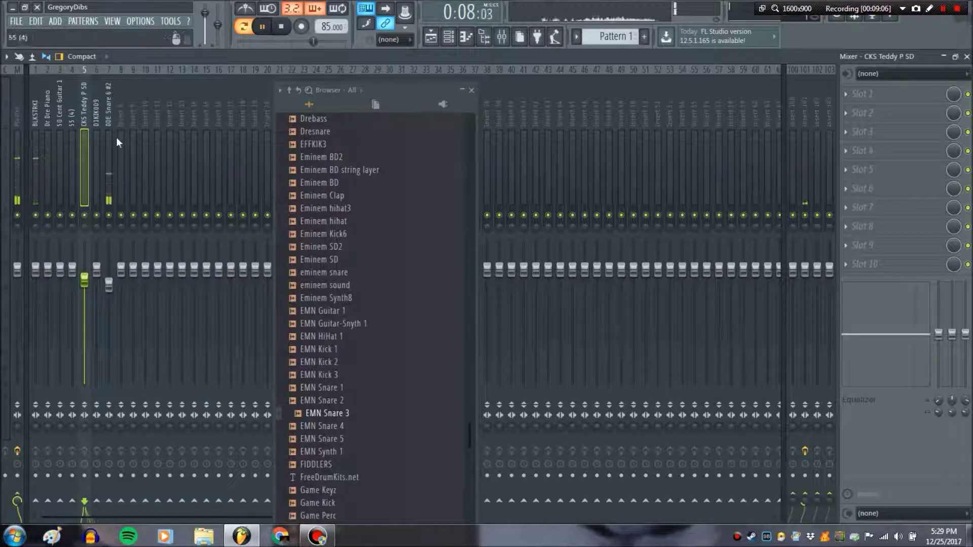
Step: Lower the BLKSTRKI mixer track's volume to about 93% and turn the D1KIK009 track down a bit further
{"action": "left_click_drag", "start_coordinate": [35, 269], "coordinate": [36, 278]}
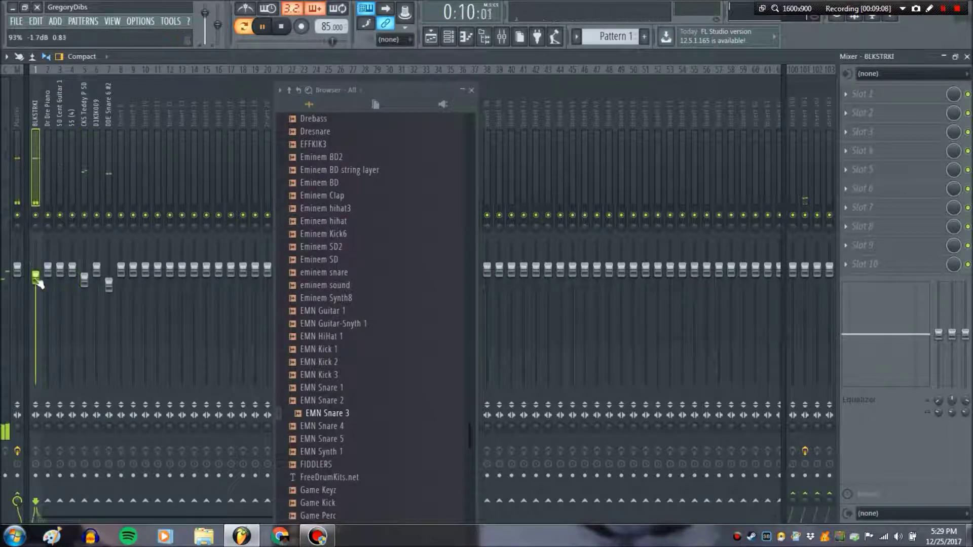
{"action": "left_click", "coordinate": [96, 183]}
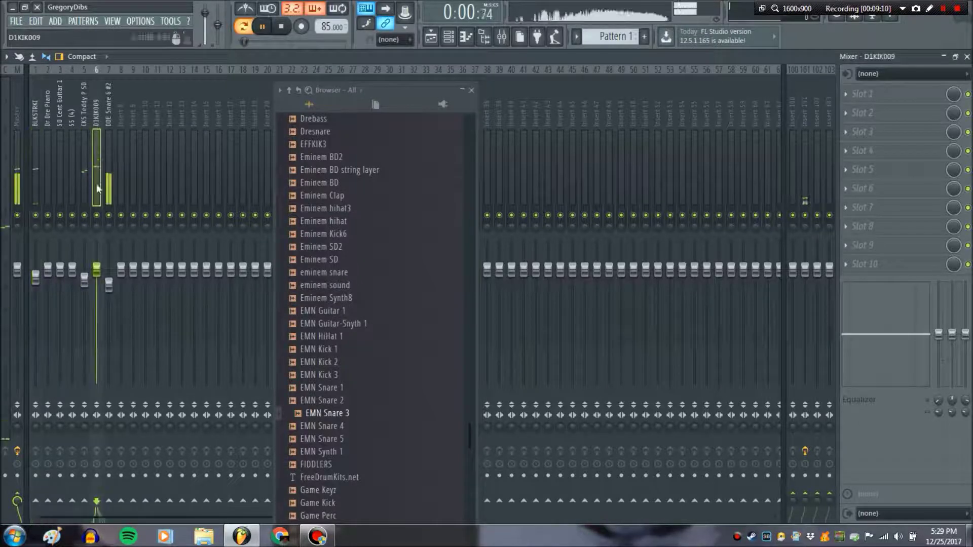
{"action": "left_click_drag", "start_coordinate": [97, 271], "coordinate": [96, 288]}
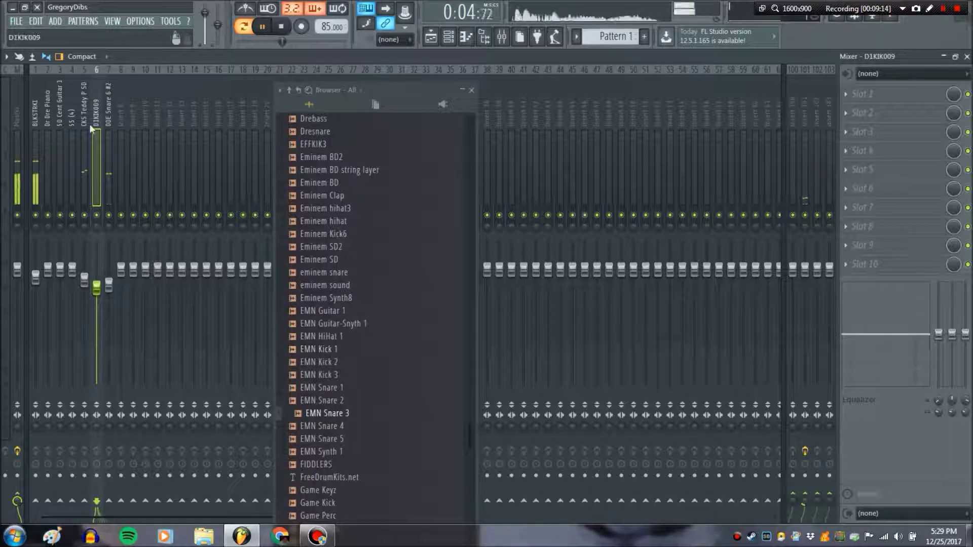
{"action": "left_click", "coordinate": [35, 131]}
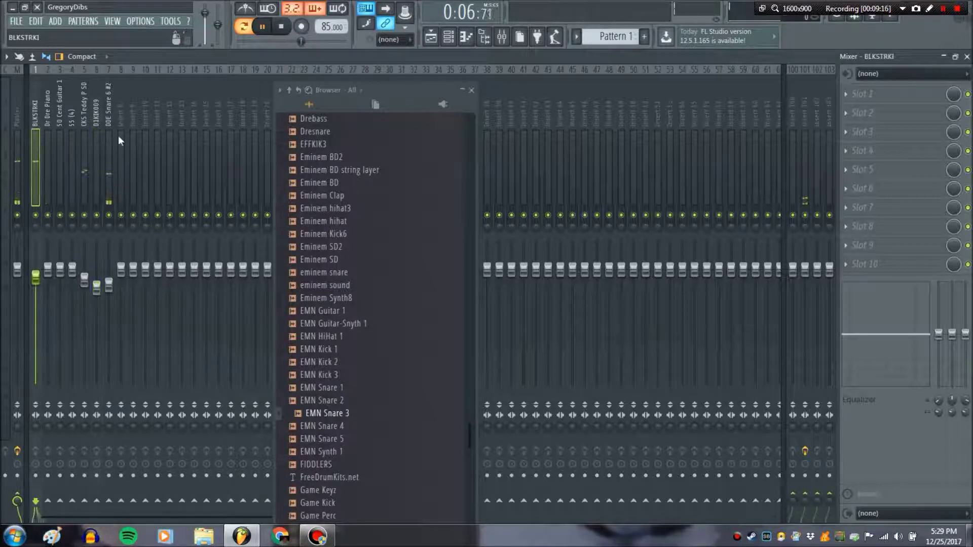
Step: In the EMN Kick 2 piano roll, set the velocity of bar 4's second note to about 73% and third note to about 48%
{"action": "left_click", "coordinate": [436, 41]}
{"action": "left_click_drag", "start_coordinate": [439, 90], "coordinate": [172, 66]}
{"action": "right_click", "coordinate": [279, 101]}
{"action": "left_click", "coordinate": [309, 100]}
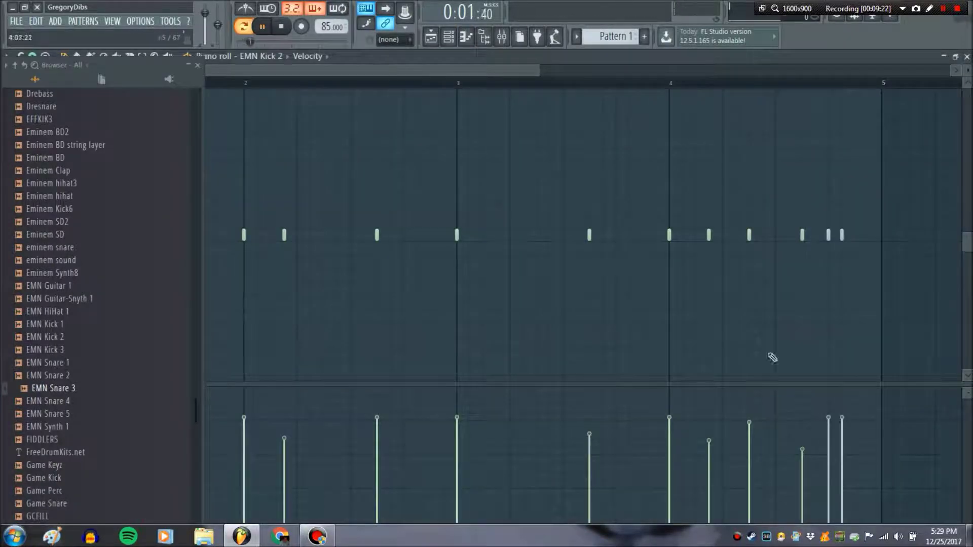
{"action": "left_click", "coordinate": [750, 450]}
{"action": "left_click", "coordinate": [709, 427]}
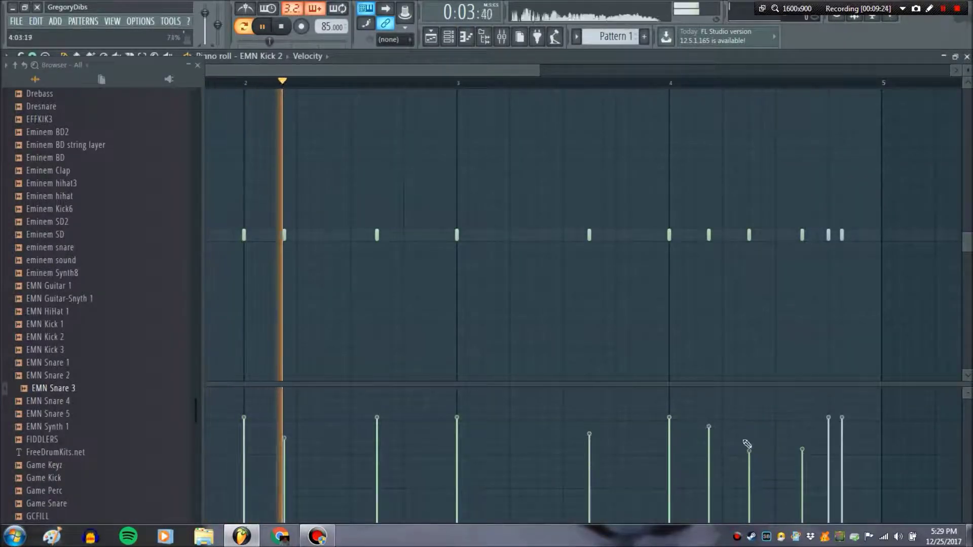
{"action": "left_click", "coordinate": [750, 457]}
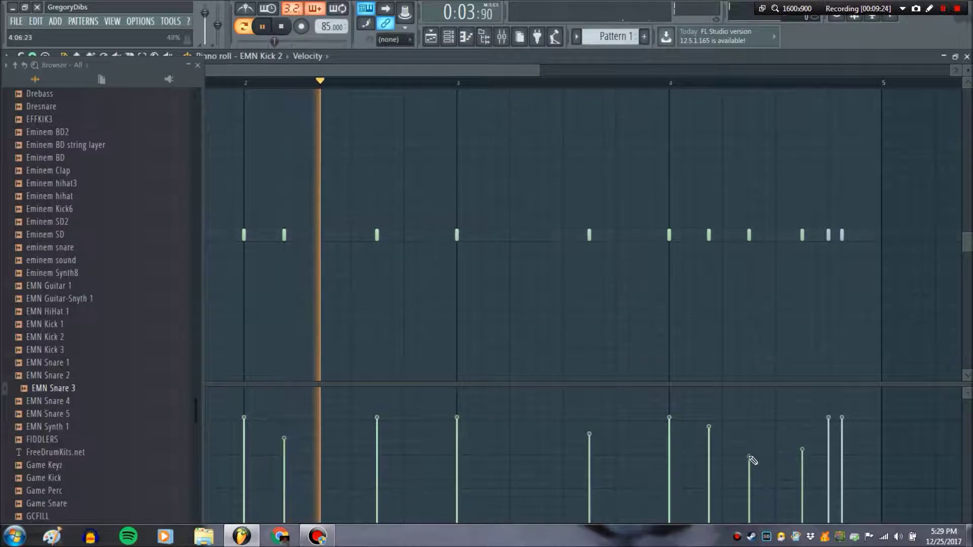
{"action": "left_click", "coordinate": [967, 56]}
{"action": "key", "text": "space"}
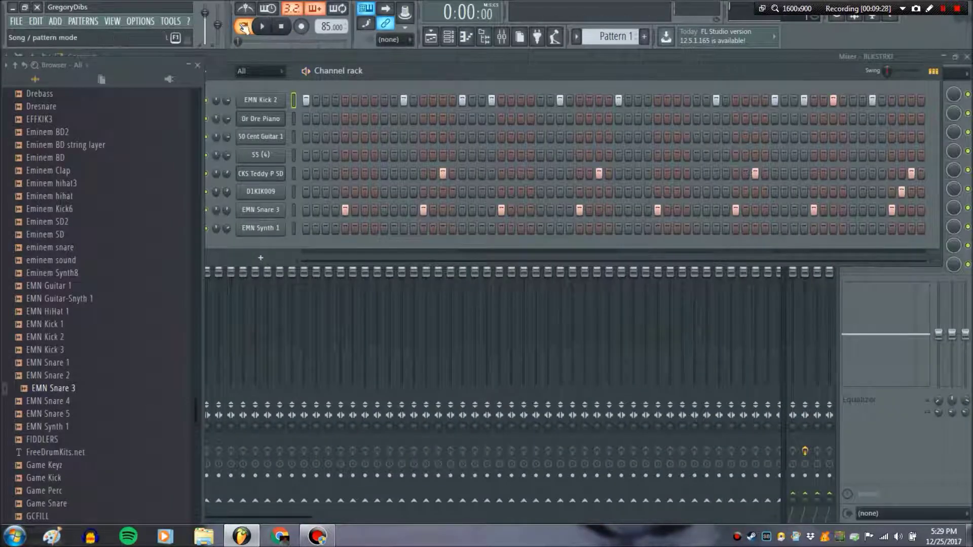
Step: Rename the current pattern as Drums 1
{"action": "left_click", "coordinate": [85, 22]}
{"action": "left_click", "coordinate": [150, 71]}
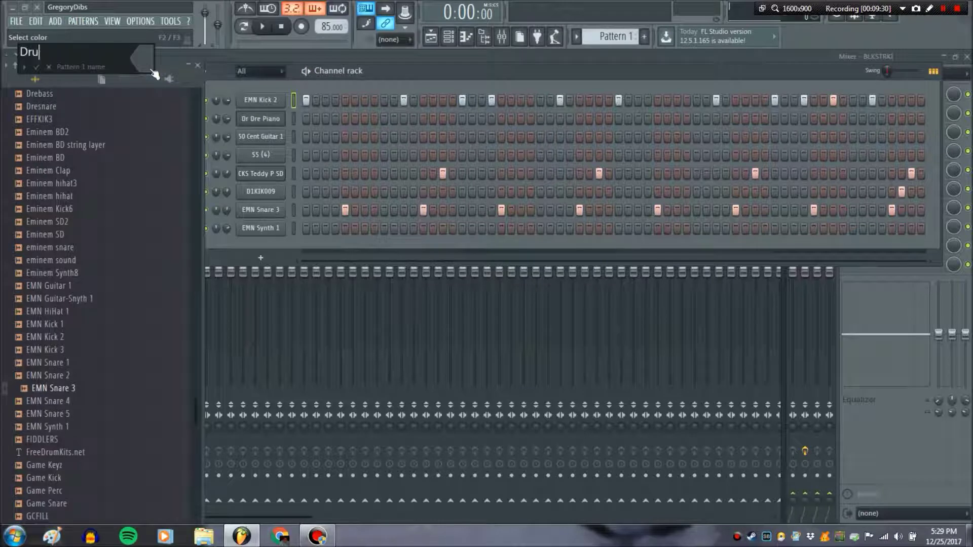
{"action": "type", "text": "Drums 1"}
{"action": "key", "text": "Return"}
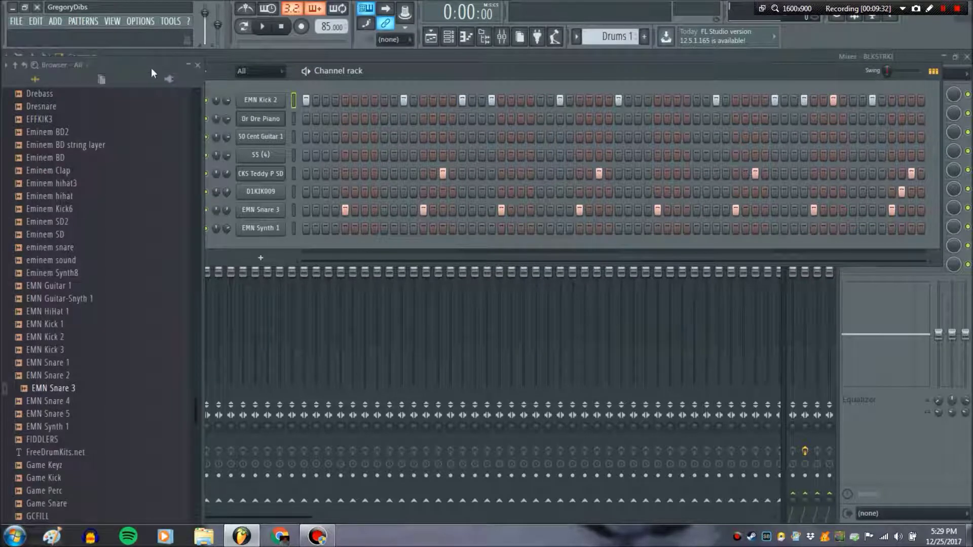
Step: Open the EMN Synth 1 channel settings and create a new empty pattern named Eminem bari
{"action": "left_click_drag", "start_coordinate": [457, 64], "coordinate": [466, 72]}
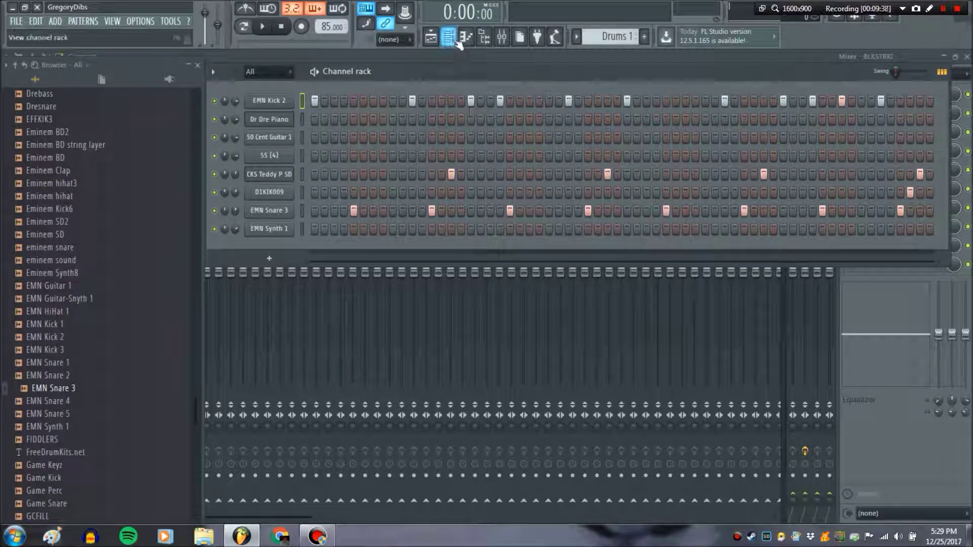
{"action": "left_click", "coordinate": [293, 231]}
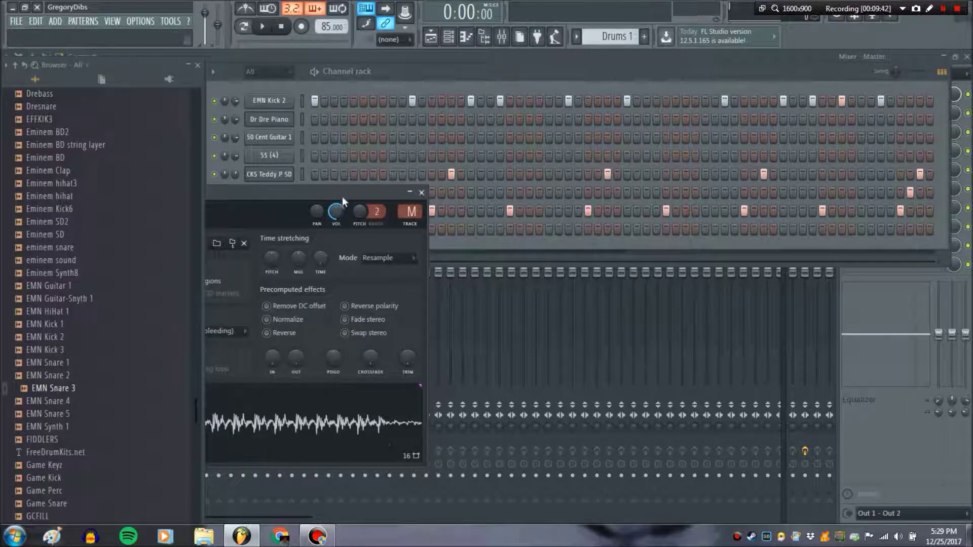
{"action": "left_click_drag", "start_coordinate": [342, 196], "coordinate": [578, 203]}
{"action": "left_click", "coordinate": [88, 21]}
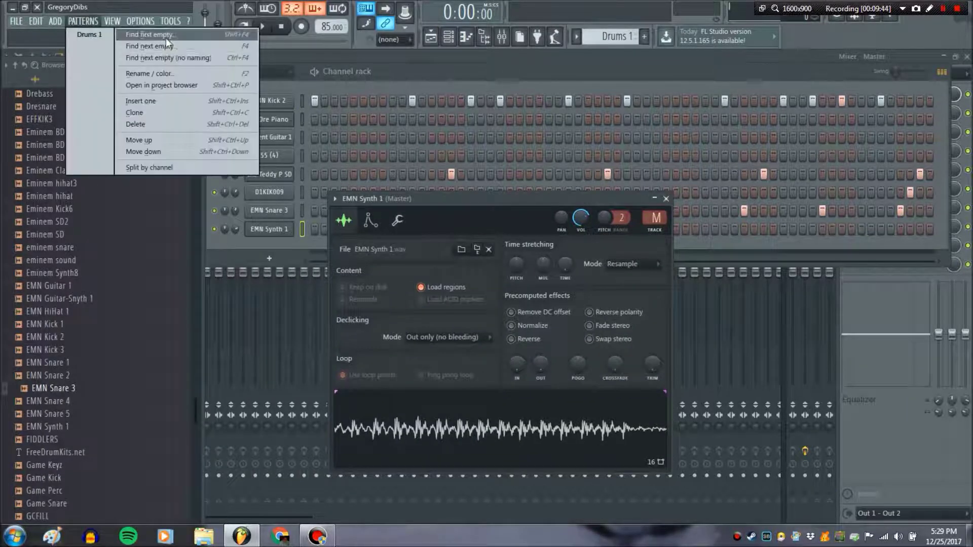
{"action": "left_click", "coordinate": [169, 41]}
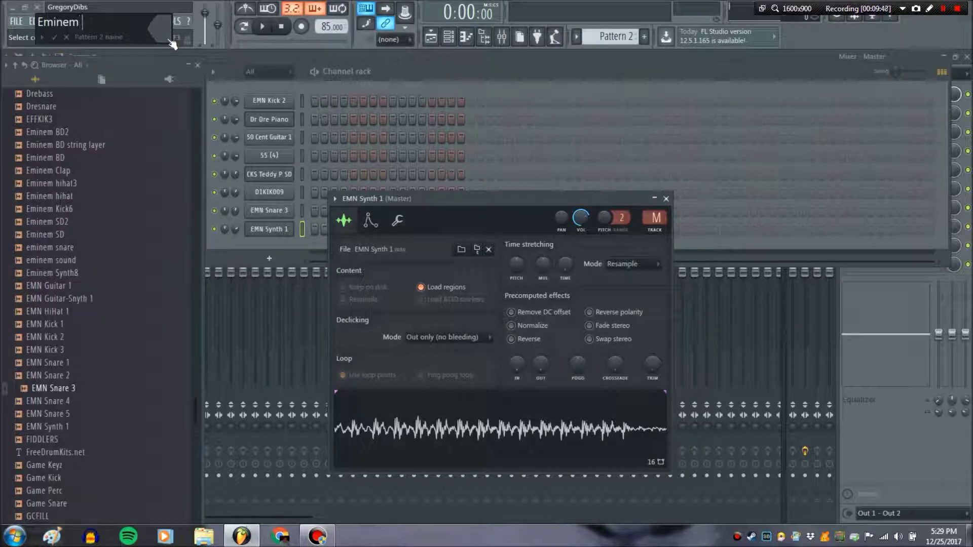
{"action": "type", "text": "Eminem bari"}
{"action": "key", "text": "Return"}
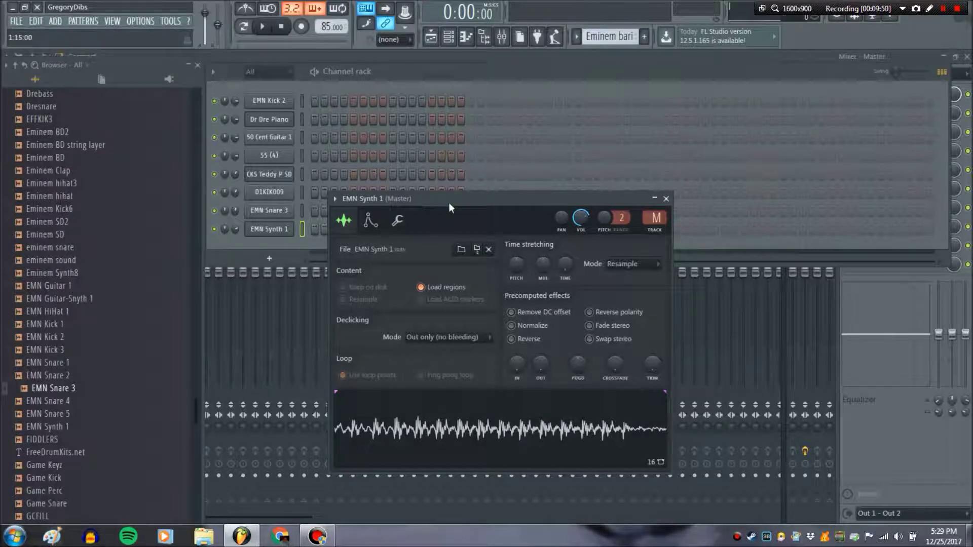
{"action": "left_click_drag", "start_coordinate": [448, 203], "coordinate": [540, 205]}
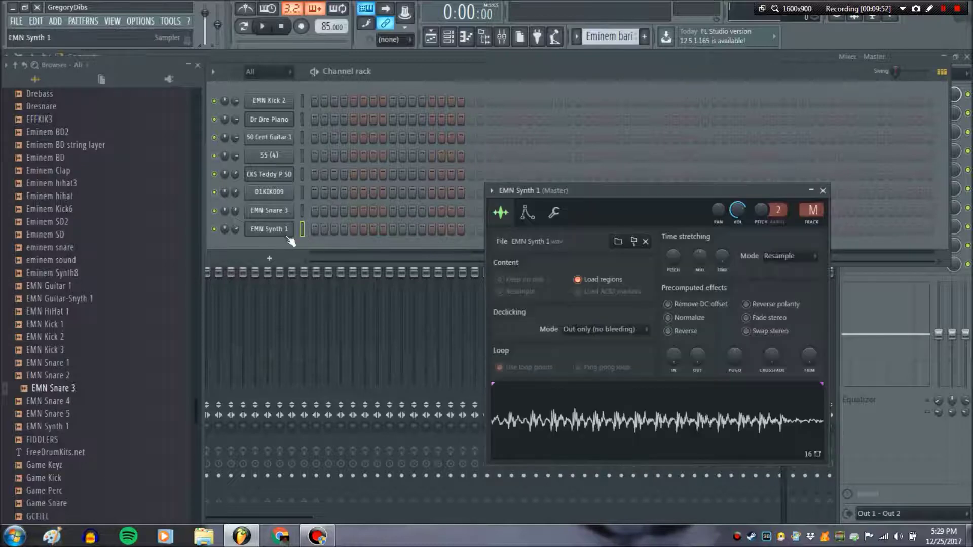
Step: Route EMN Synth 1 to free mixer track 8 and lower that track's volume
{"action": "key", "text": "ctrl+l"}
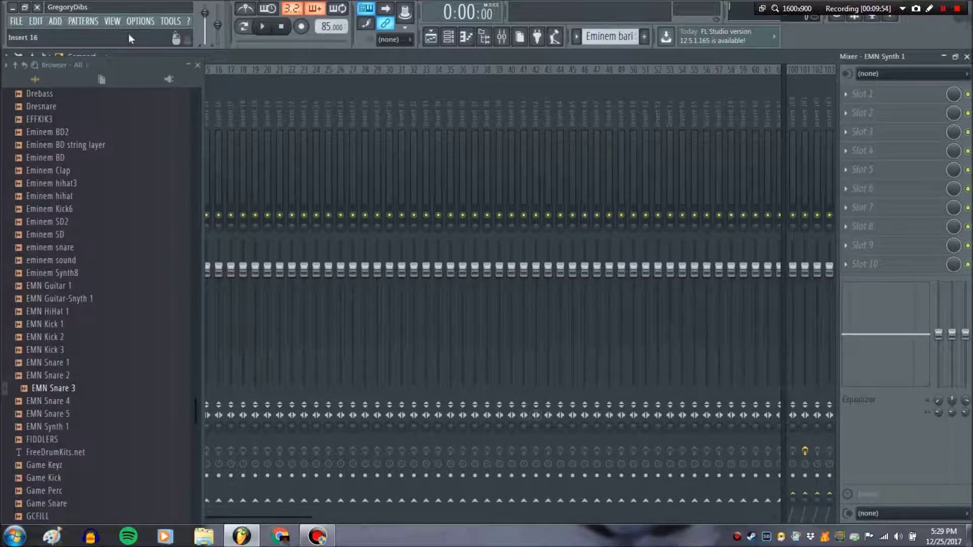
{"action": "left_click_drag", "start_coordinate": [172, 71], "coordinate": [386, 82]}
{"action": "scroll", "coordinate": [122, 304], "scroll_direction": "down", "scroll_amount": 3}
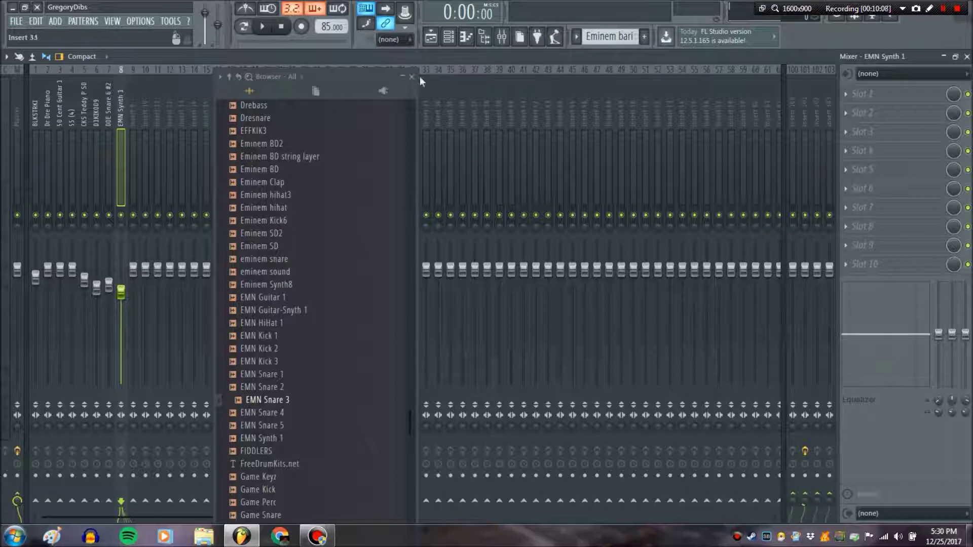
{"action": "left_click_drag", "start_coordinate": [370, 76], "coordinate": [298, 72]}
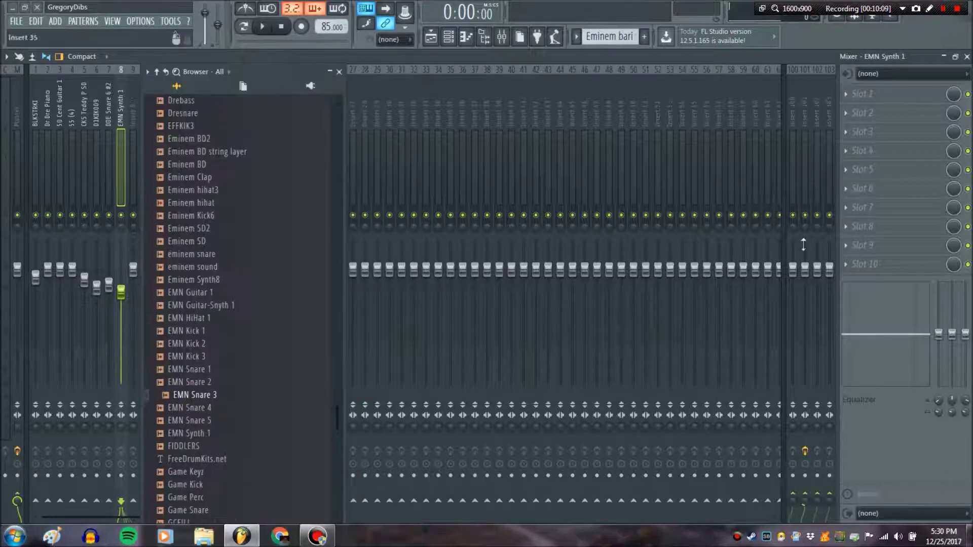
Step: Move the browser back beside the workspace and show the channel rack over the playlist
{"action": "left_click", "coordinate": [450, 43]}
{"action": "left_click", "coordinate": [432, 41]}
{"action": "left_click_drag", "start_coordinate": [300, 72], "coordinate": [166, 56]}
{"action": "left_click", "coordinate": [449, 37]}
{"action": "left_click", "coordinate": [431, 37]}
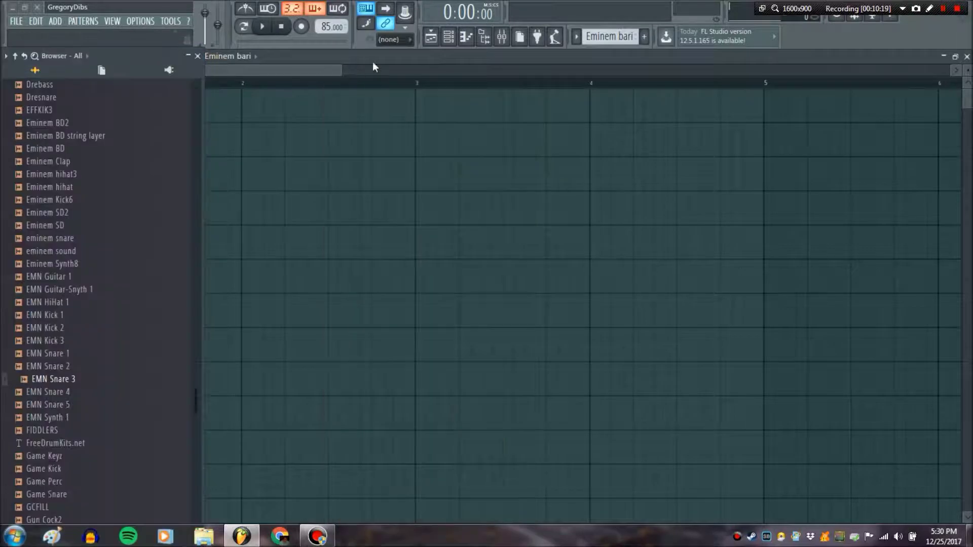
{"action": "left_click", "coordinate": [432, 39]}
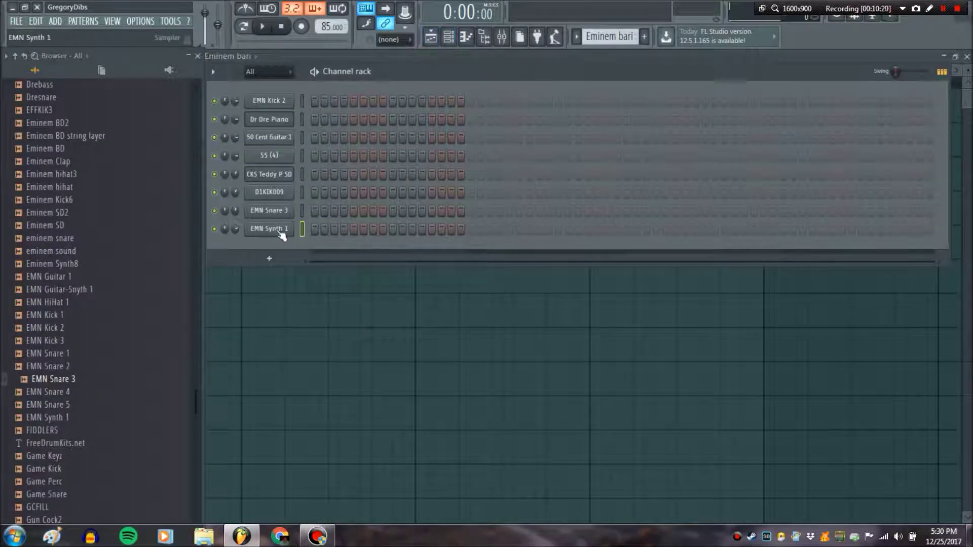
Step: Adjust the EMN Synth 1 channel volume slightly, open its piano roll and collapse the browser to uncover the keyboard
{"action": "left_click", "coordinate": [279, 231]}
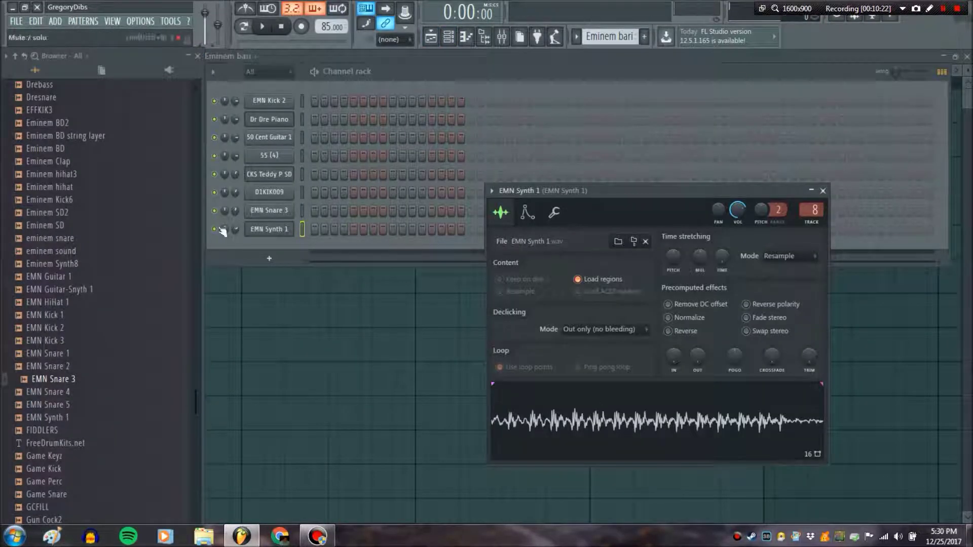
{"action": "left_click_drag", "start_coordinate": [235, 230], "coordinate": [235, 234]}
{"action": "right_click", "coordinate": [294, 232]}
{"action": "left_click", "coordinate": [313, 230]}
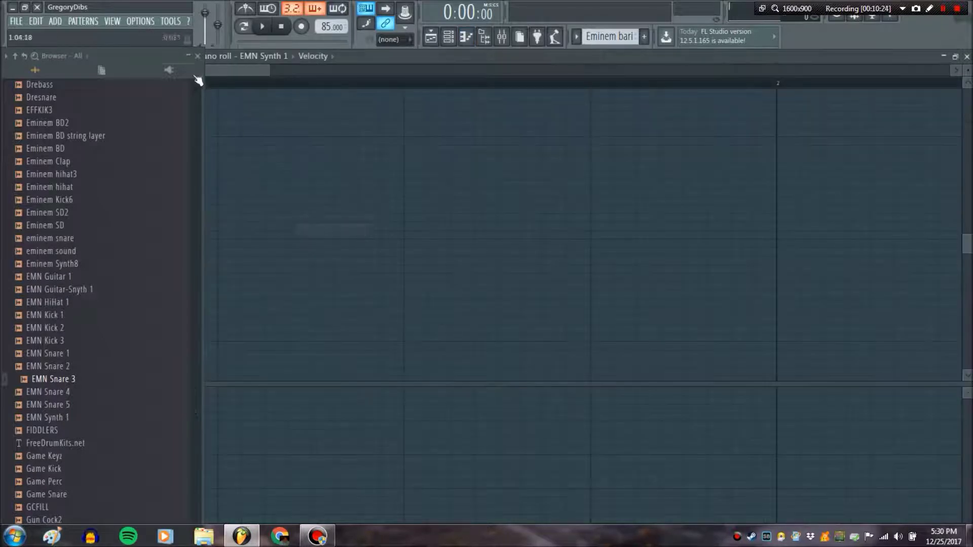
{"action": "left_click", "coordinate": [191, 56]}
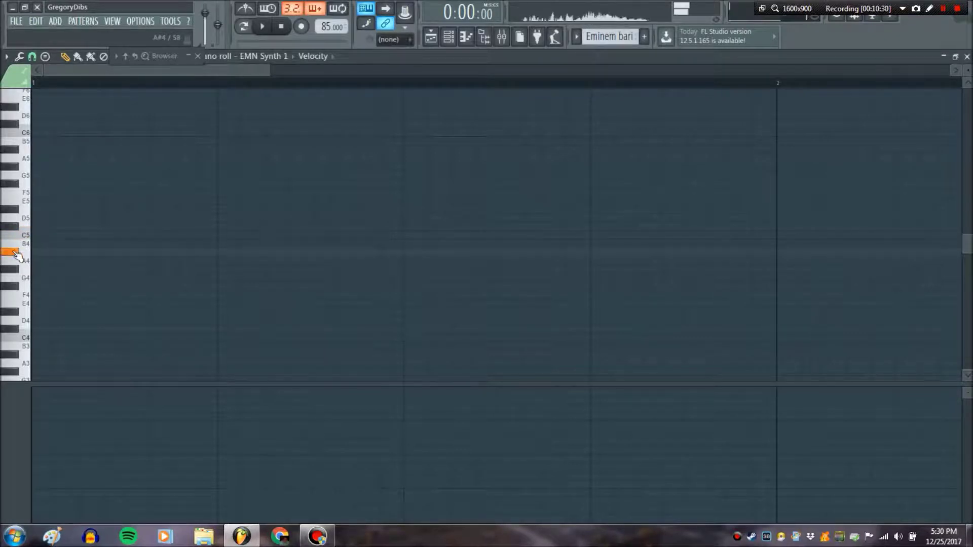
Step: Set the piano roll snap to 1/4 step and enter one-step C5 notes on steps 1, 4 and 7 of bar 1
{"action": "left_click", "coordinate": [46, 234]}
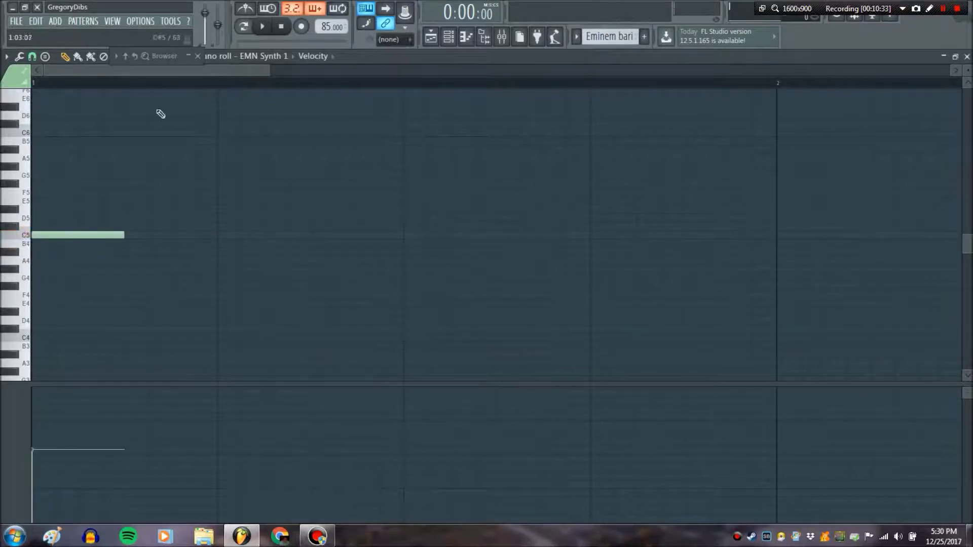
{"action": "left_click", "coordinate": [32, 56]}
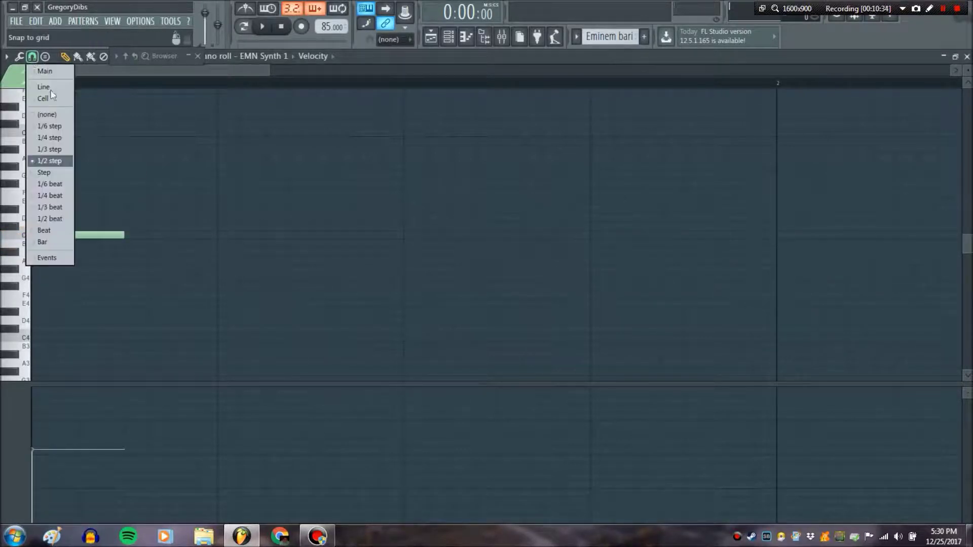
{"action": "left_click", "coordinate": [53, 138]}
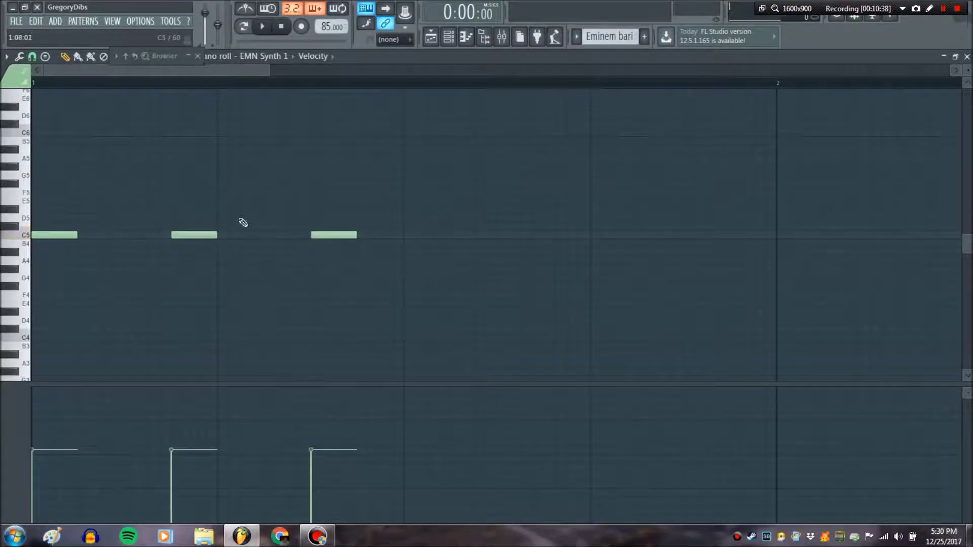
Step: Add a one-step D#5 note on step 13 of bar 1 and a one-step C5 note at the start of bar 2
{"action": "left_click_drag", "start_coordinate": [270, 71], "coordinate": [427, 76]}
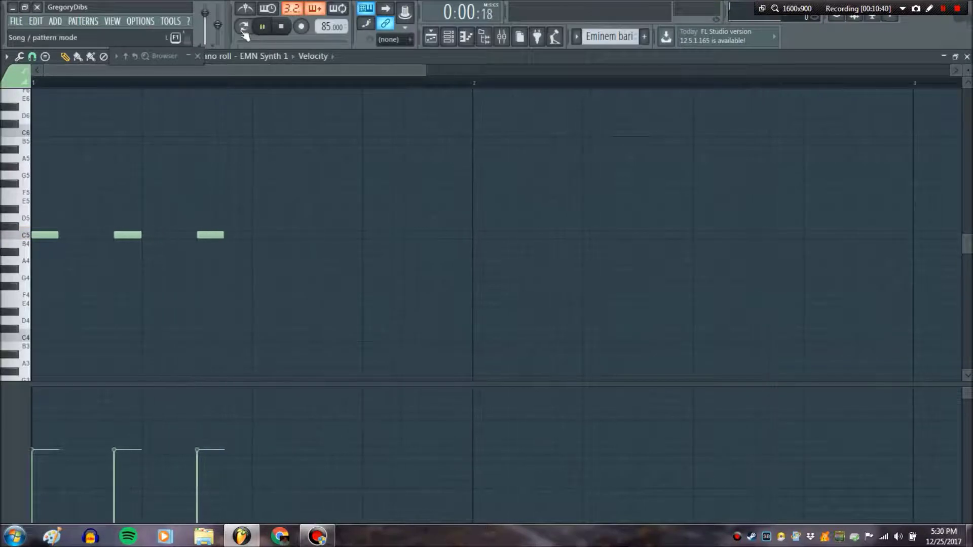
{"action": "mouse_move", "coordinate": [408, 210]}
{"action": "left_mouse_down"}
{"action": "mouse_move", "coordinate": [432, 210]}
{"action": "mouse_move", "coordinate": [379, 209]}
{"action": "left_mouse_up"}
{"action": "left_click", "coordinate": [481, 235]}
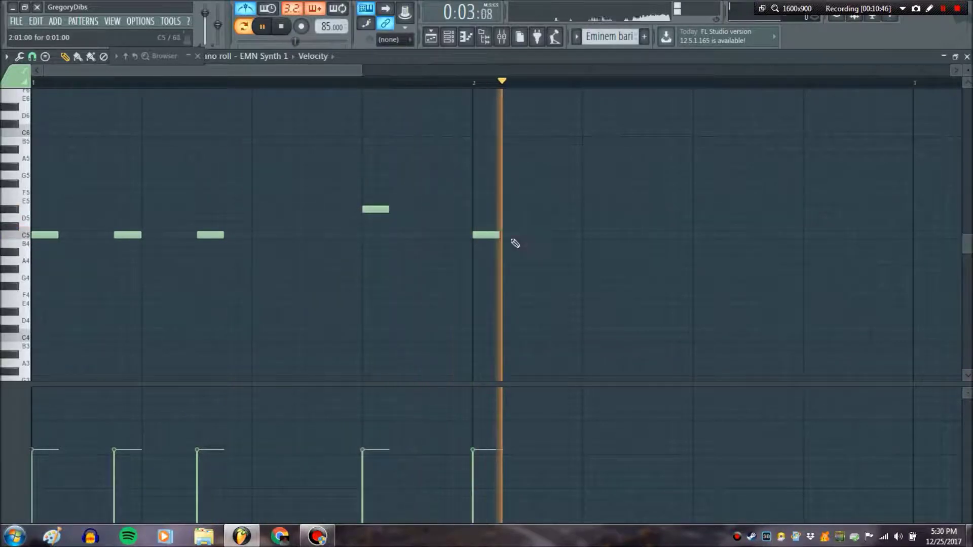
Step: Try lengthening the D#5 note on step 13 of bar 1 to two steps
{"action": "double_click", "coordinate": [385, 209]}
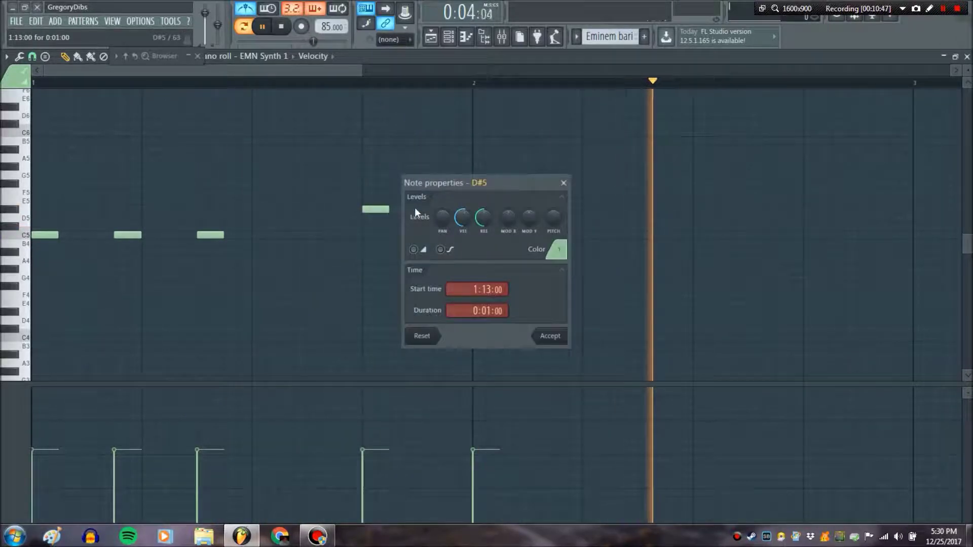
{"action": "left_click", "coordinate": [564, 183]}
{"action": "left_click_drag", "start_coordinate": [396, 208], "coordinate": [413, 209]}
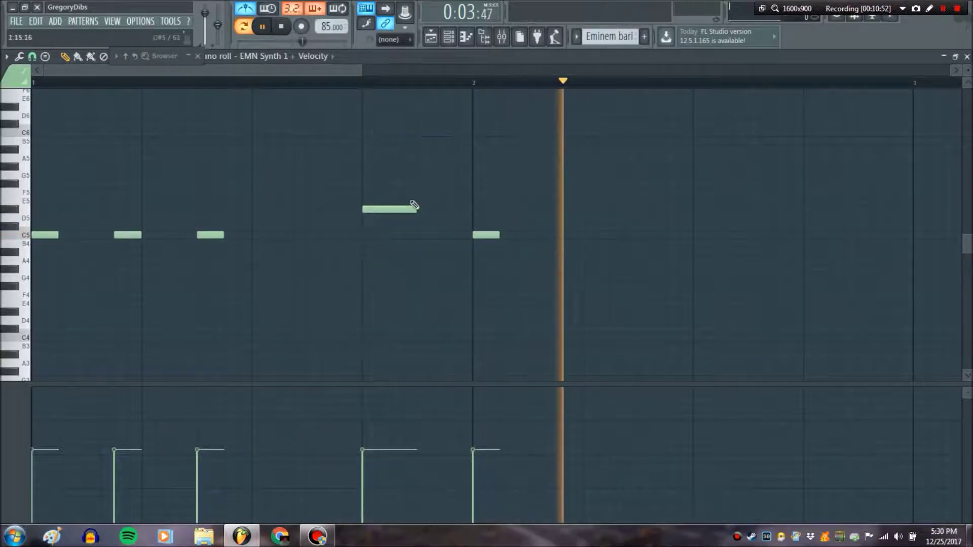
Step: Replace the D#5 note with a one-step D#5 at the same position and add a one-step A#4 note on step 15 of bar 1
{"action": "right_click", "coordinate": [370, 209]}
{"action": "left_click", "coordinate": [368, 209]}
{"action": "left_click_drag", "start_coordinate": [438, 261], "coordinate": [424, 247]}
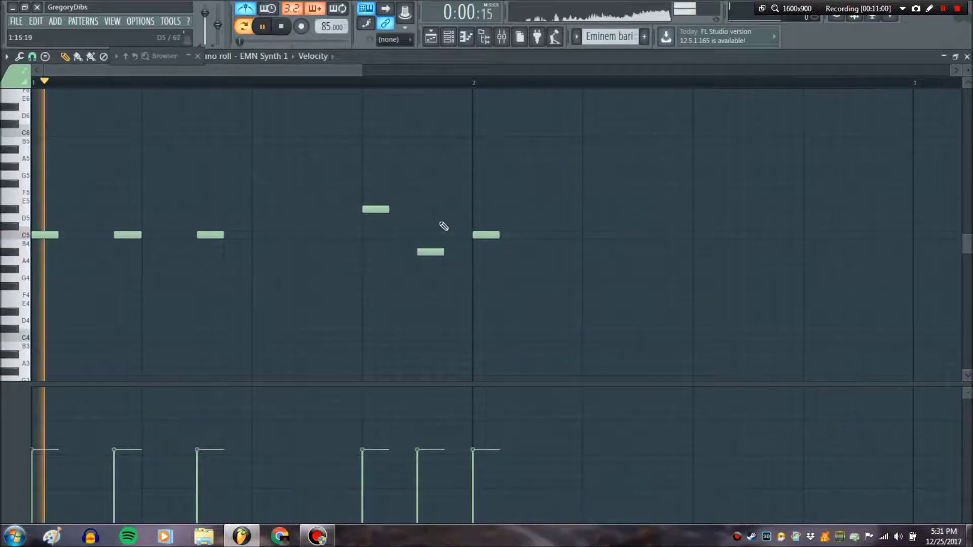
Step: Replace the C5 note at the start of bar 2 with a copy of all five bar 1 notes in bar 2
{"action": "right_click", "coordinate": [490, 232]}
{"action": "key", "text": "ctrl+a"}
{"action": "left_click_drag", "start_coordinate": [44, 235], "coordinate": [483, 238]}
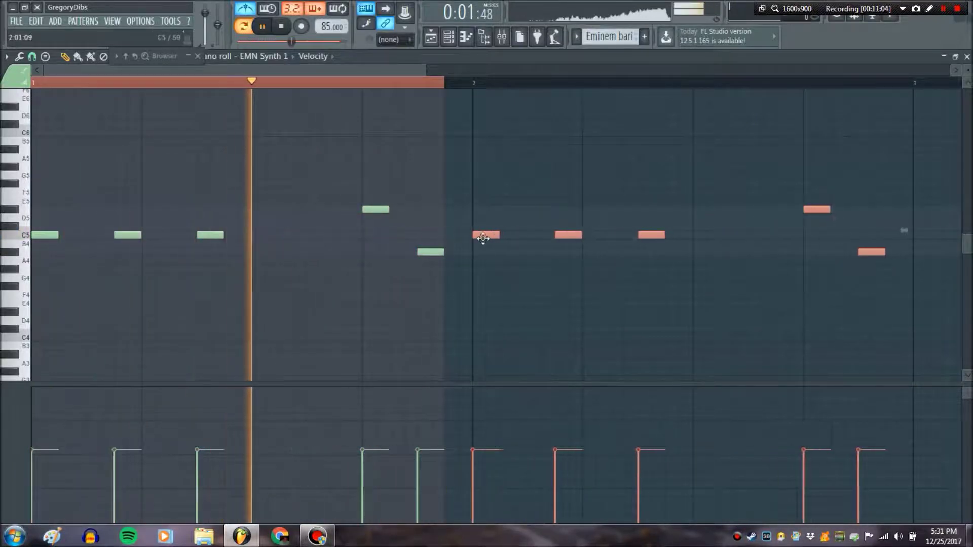
Step: Extend the piano roll time selection over bars 1 and 2, and raise the D#5 note on step 13 of bar 2 to F5
{"action": "right_click", "coordinate": [918, 85]}
{"action": "left_click", "coordinate": [803, 158]}
{"action": "right_click", "coordinate": [804, 159]}
{"action": "left_click_drag", "start_coordinate": [811, 208], "coordinate": [811, 191]}
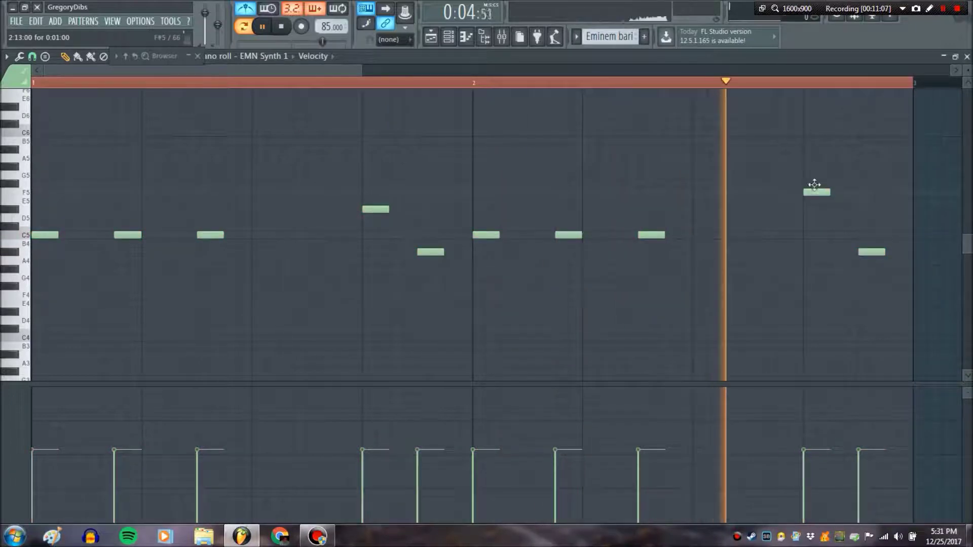
Step: Duplicate the two-bar melody into bars 3 and 4 and extend the time selection over all four bars
{"action": "left_click", "coordinate": [365, 75]}
{"action": "left_click_drag", "start_coordinate": [522, 71], "coordinate": [860, 88]}
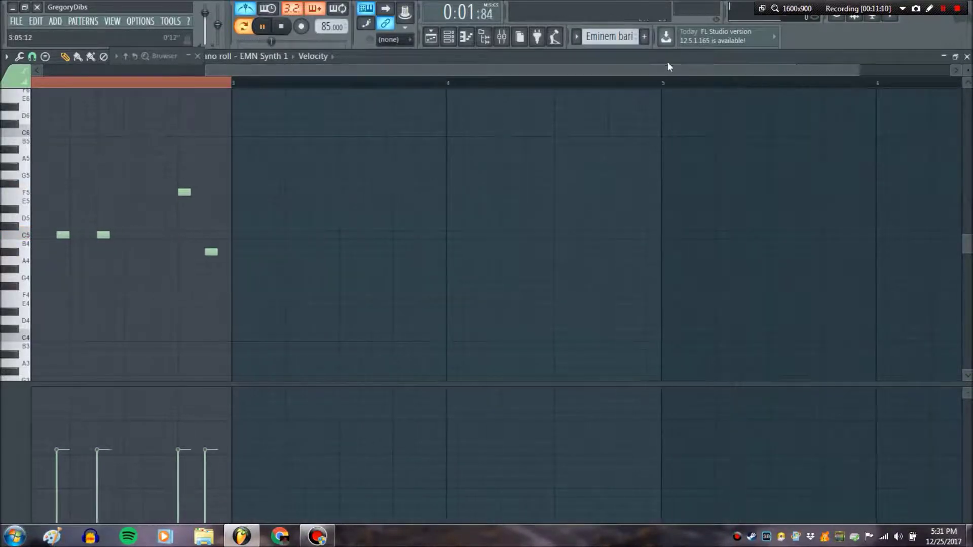
{"action": "left_click_drag", "start_coordinate": [574, 70], "coordinate": [413, 87]}
{"action": "key", "text": "ctrl+a"}
{"action": "key", "text": "ctrl+b"}
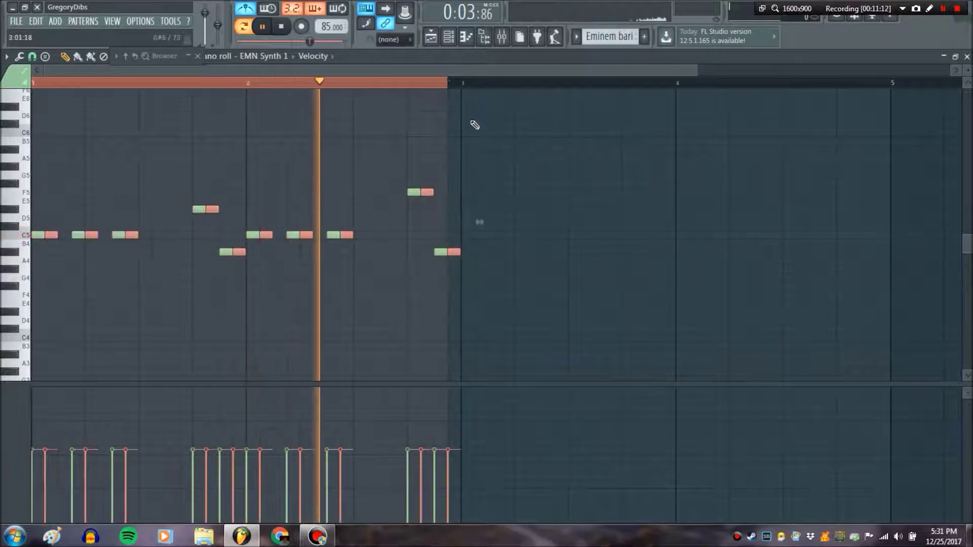
{"action": "left_click_drag", "start_coordinate": [88, 232], "coordinate": [464, 232]}
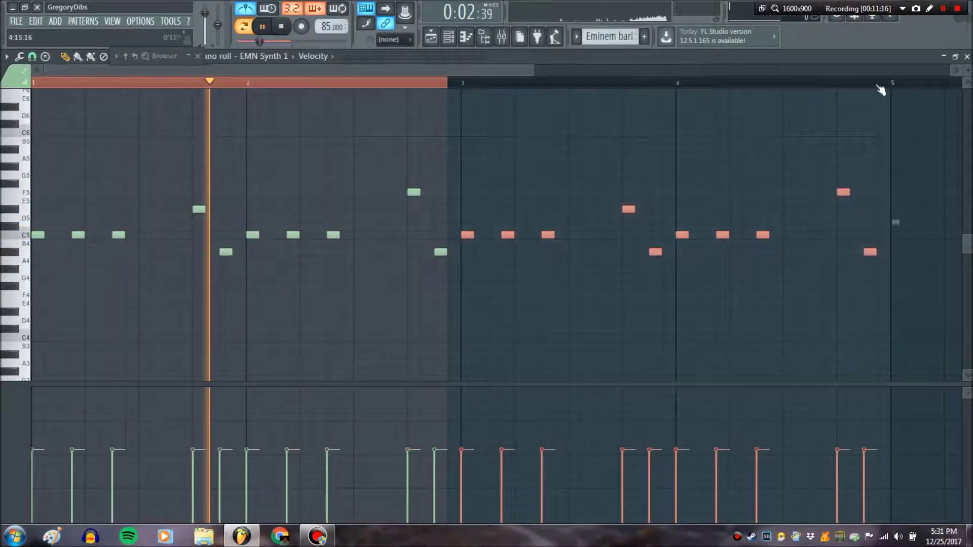
{"action": "left_click_drag", "start_coordinate": [889, 84], "coordinate": [33, 84]}
{"action": "left_click", "coordinate": [821, 114]}
{"action": "right_click", "coordinate": [820, 114]}
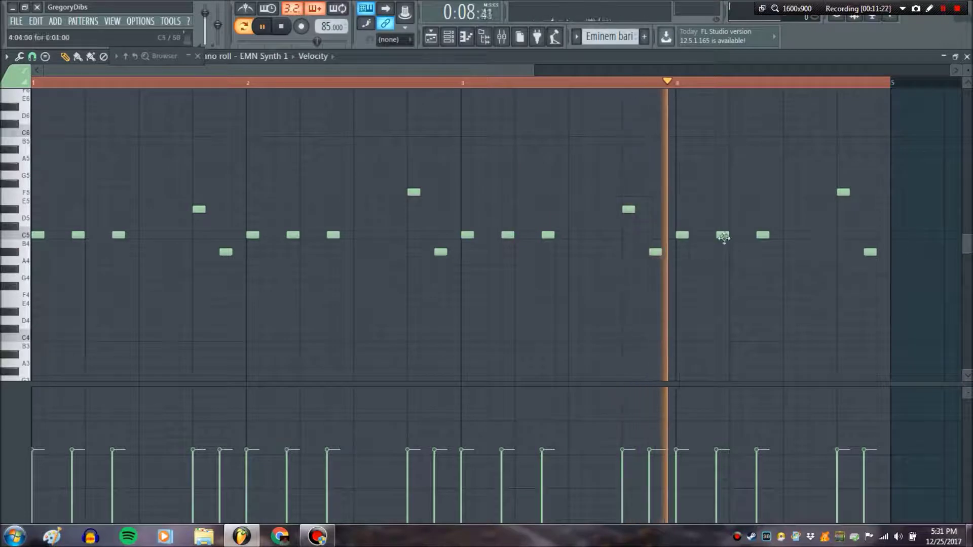
Step: Vary bar 4 by moving the third C5 note to D#5, the F5 to G5 and the A#4 to G4, and close the piano roll
{"action": "left_click_drag", "start_coordinate": [760, 235], "coordinate": [760, 234]}
{"action": "key", "text": "space"}
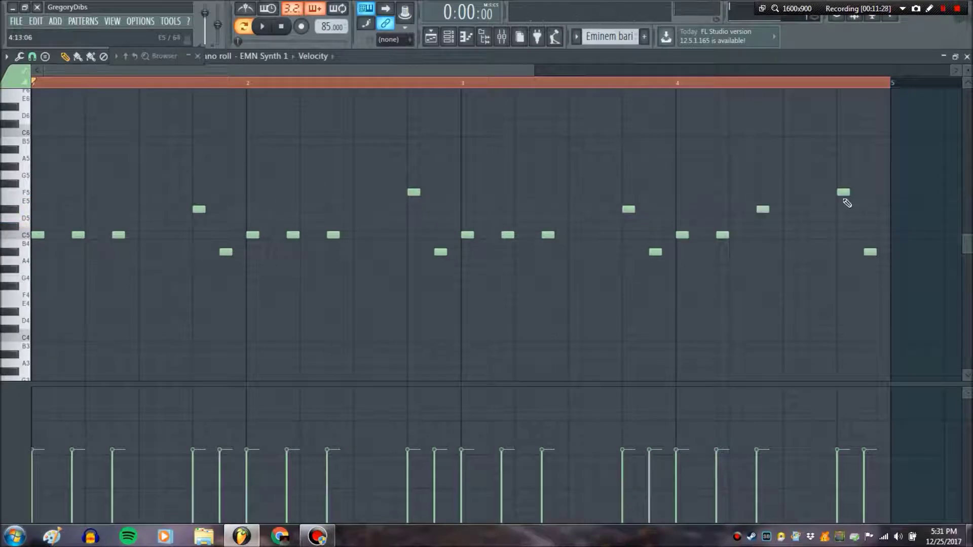
{"action": "left_click_drag", "start_coordinate": [865, 249], "coordinate": [869, 294]}
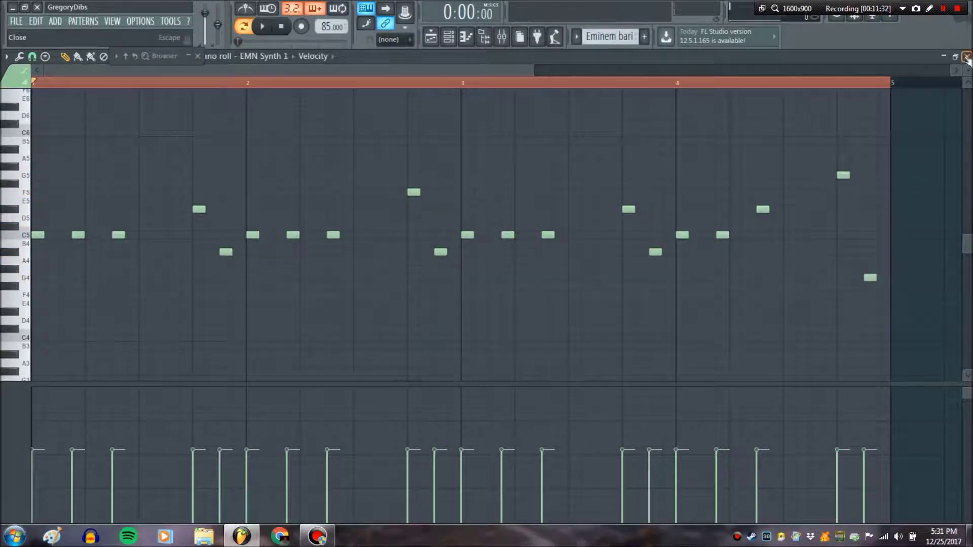
{"action": "left_click", "coordinate": [967, 56]}
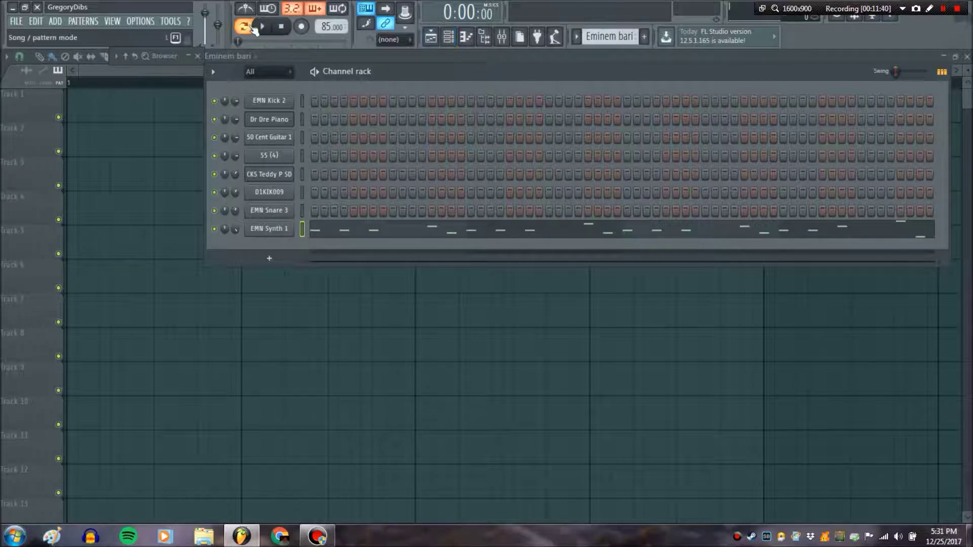
Step: Place four consecutive Eminem bari clips on playlist track 1, filling bars 1 to 16
{"action": "left_click", "coordinate": [431, 36]}
{"action": "left_click_drag", "start_coordinate": [221, 145], "coordinate": [71, 107]}
{"action": "left_click_drag", "start_coordinate": [301, 71], "coordinate": [721, 71]}
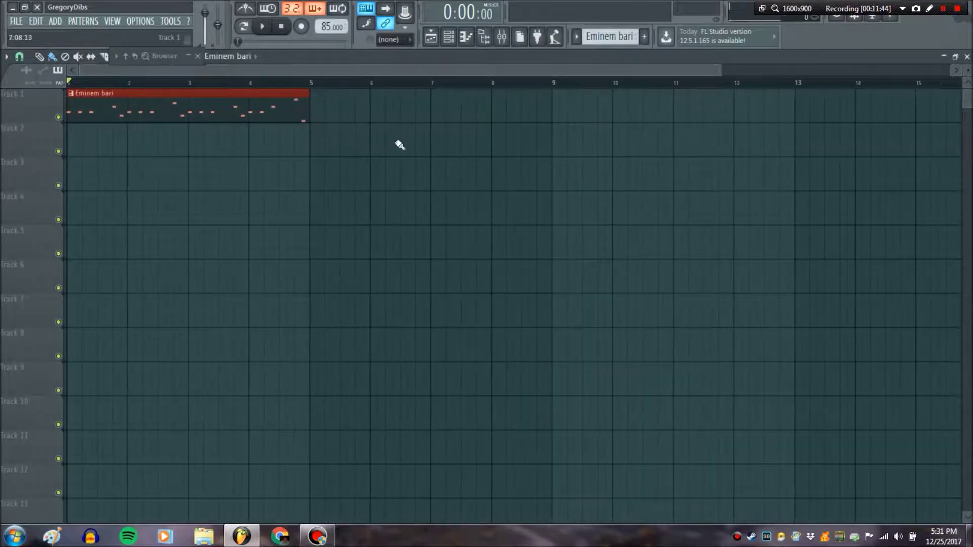
{"action": "left_click_drag", "start_coordinate": [316, 145], "coordinate": [821, 146]}
{"action": "left_click_drag", "start_coordinate": [389, 145], "coordinate": [385, 103]}
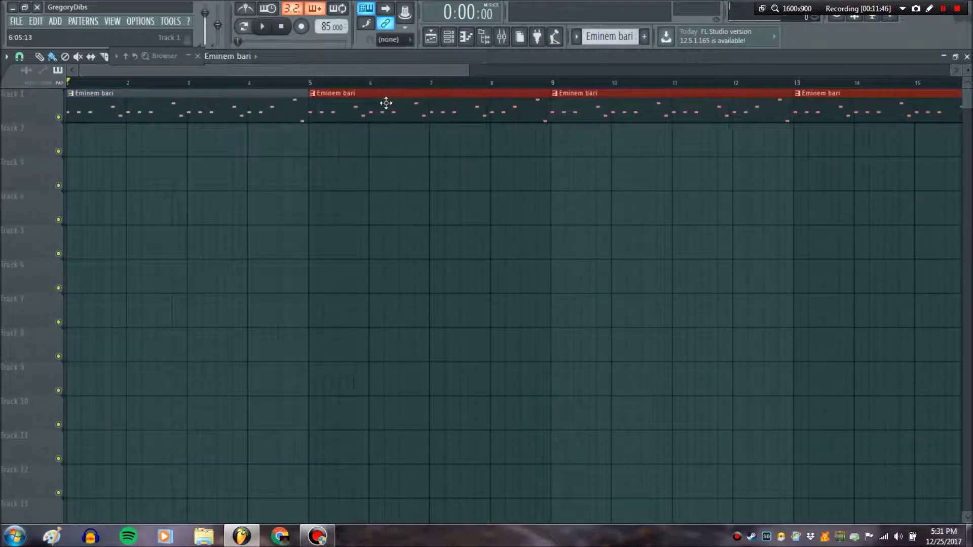
Step: Place three consecutive Drums 1 clips on playlist track 2 starting at bar 5, and play the song from the beginning
{"action": "left_click", "coordinate": [256, 57]}
{"action": "left_click", "coordinate": [227, 80]}
{"action": "left_click_drag", "start_coordinate": [316, 148], "coordinate": [827, 149]}
{"action": "left_click", "coordinate": [260, 28]}
{"action": "left_click", "coordinate": [240, 83]}
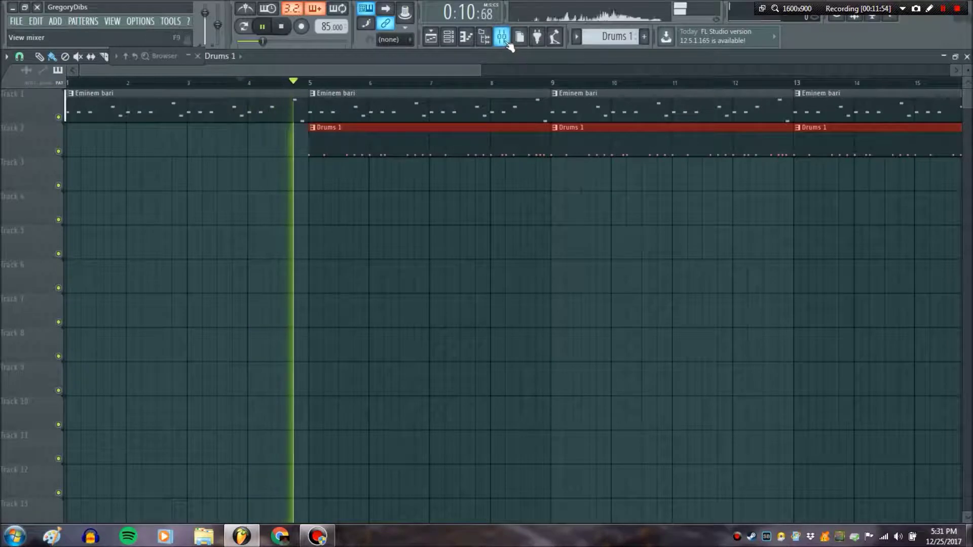
Step: Raise the EMN Synth 1 mixer fader to about 100% and load Fruity Limiter into its effect slot 10
{"action": "left_click", "coordinate": [502, 36]}
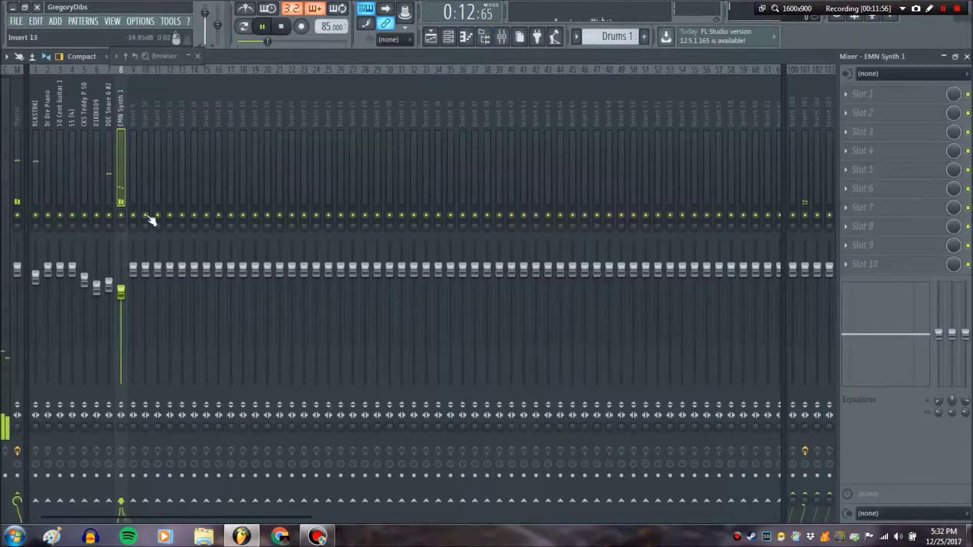
{"action": "left_click_drag", "start_coordinate": [120, 281], "coordinate": [123, 274]}
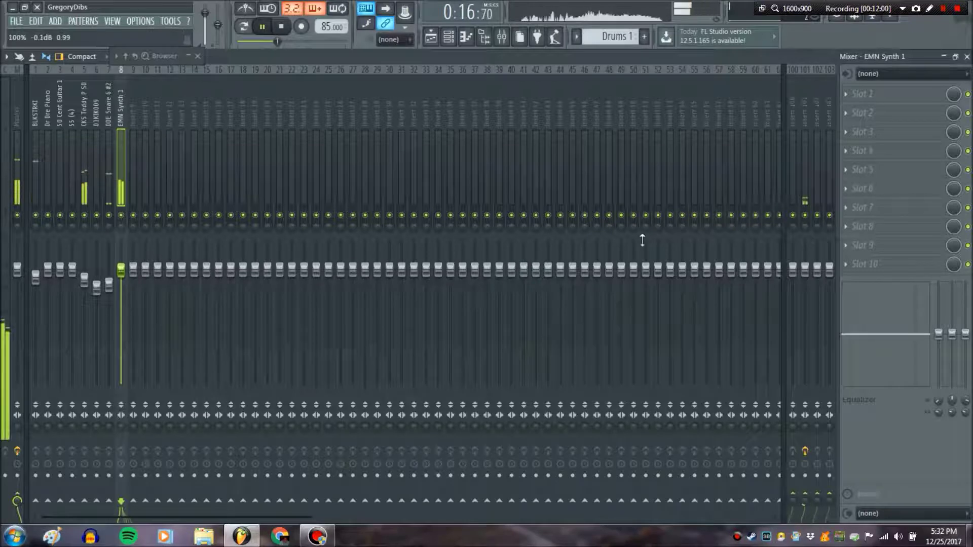
{"action": "left_click", "coordinate": [856, 100]}
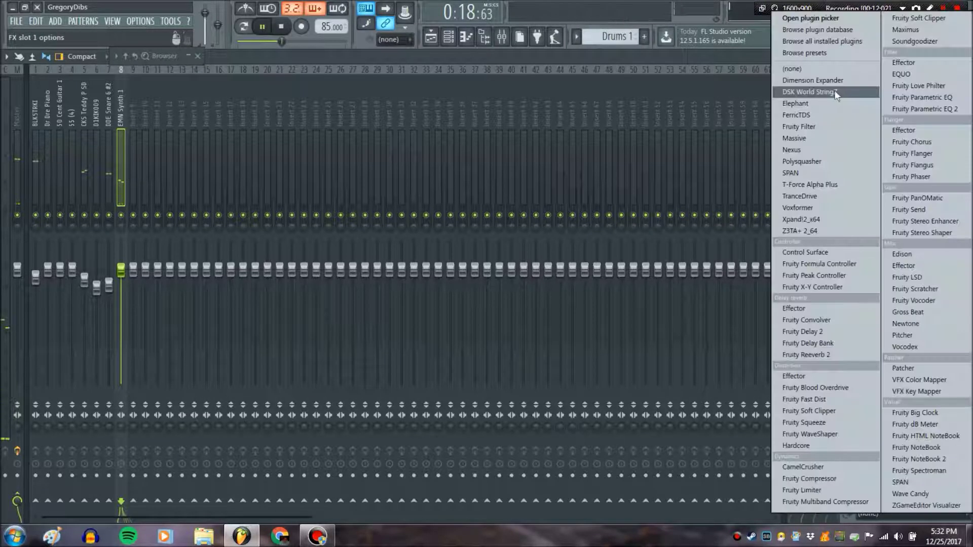
{"action": "left_click", "coordinate": [754, 54]}
{"action": "left_click", "coordinate": [862, 263]}
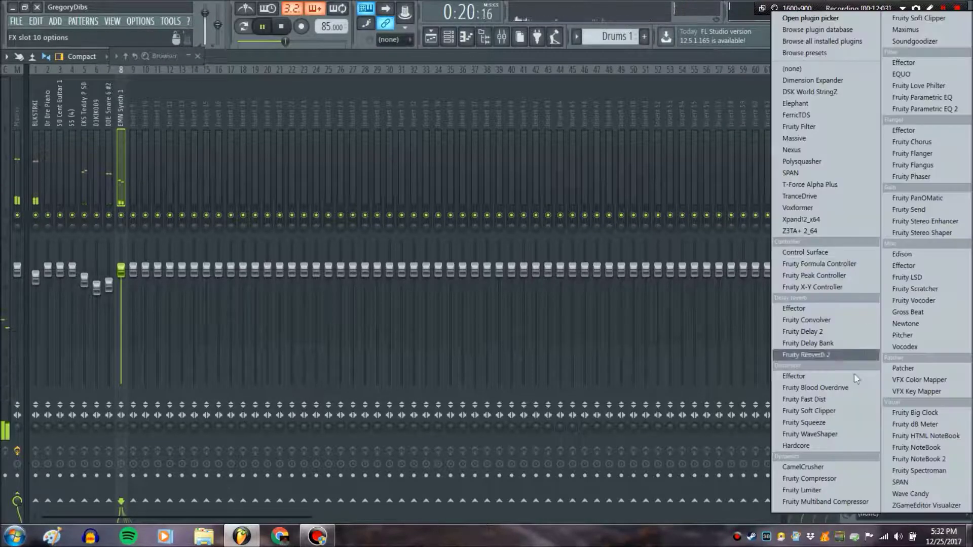
{"action": "left_click", "coordinate": [812, 489]}
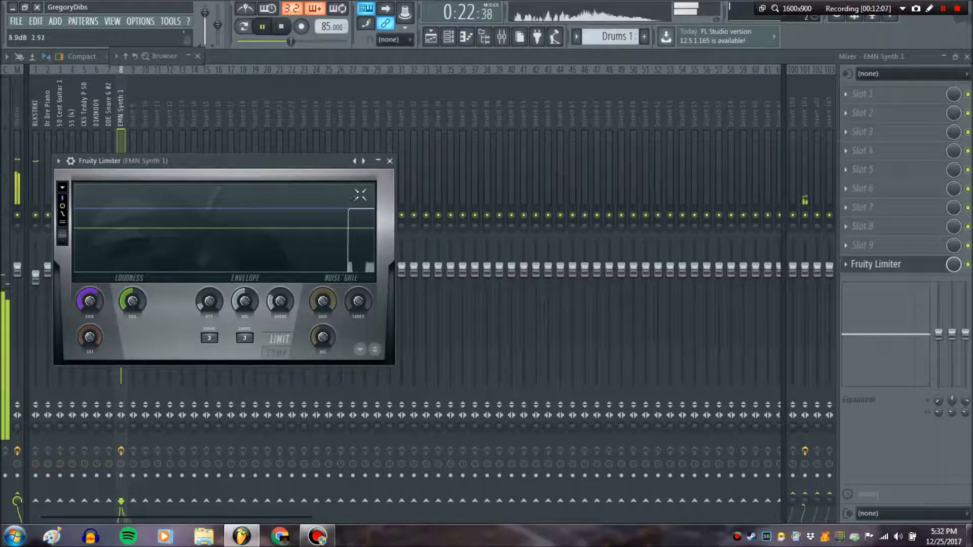
{"action": "left_click", "coordinate": [389, 161]}
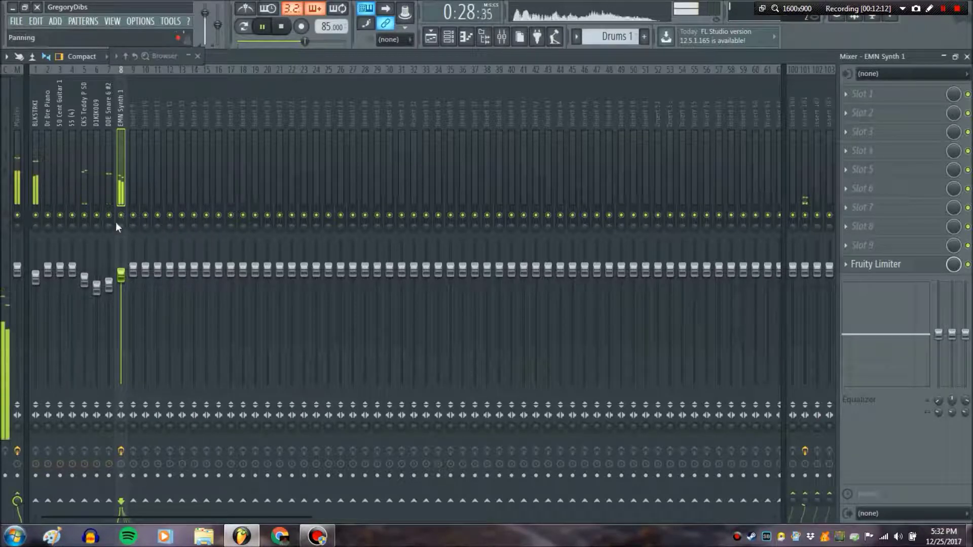
Step: Pan the mixer tracks DDE Snare 6 #2 about 8% left, CKS Teddy P SD about 40% right and EMN Synth 1 about 20% left
{"action": "left_click", "coordinate": [112, 236]}
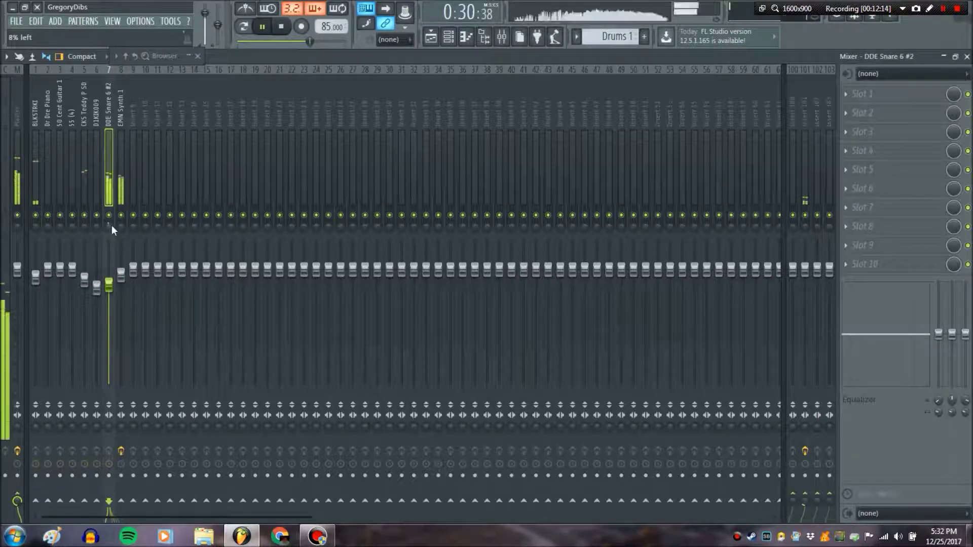
{"action": "left_click", "coordinate": [85, 235]}
{"action": "left_click", "coordinate": [120, 236]}
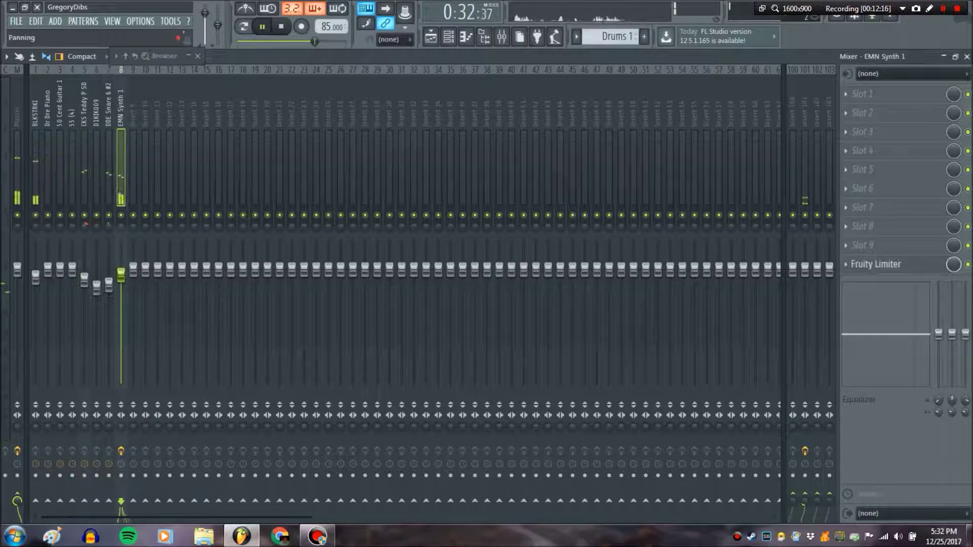
{"action": "left_click", "coordinate": [85, 228]}
{"action": "left_click", "coordinate": [120, 228]}
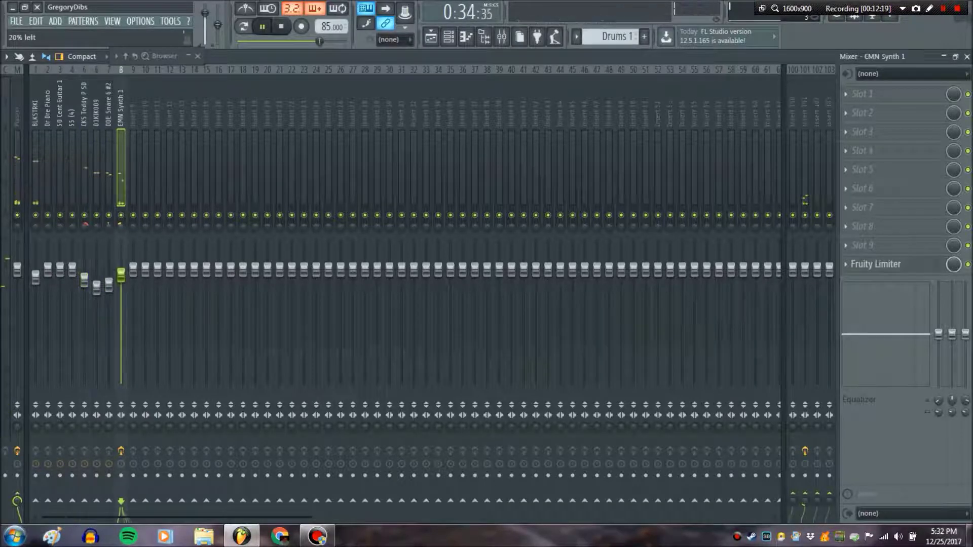
{"action": "left_click", "coordinate": [84, 228]}
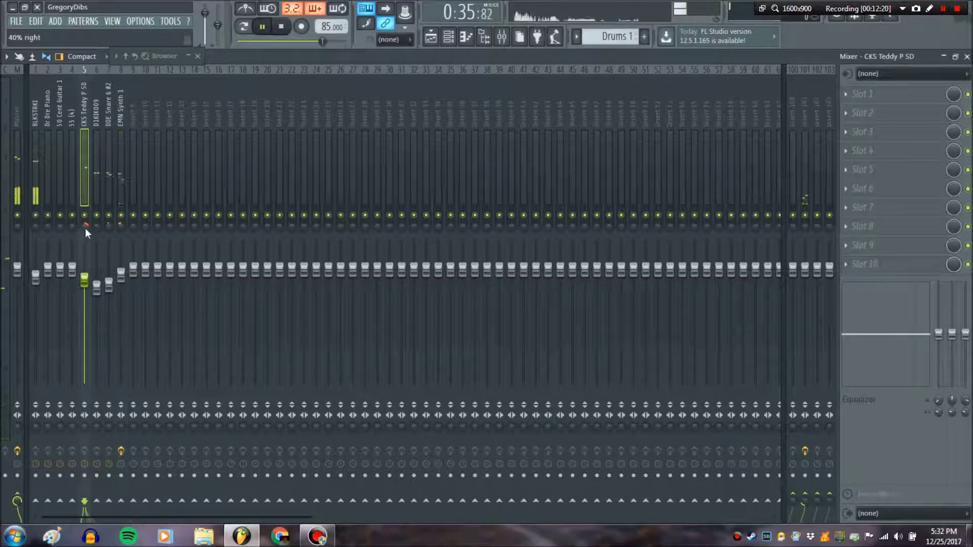
{"action": "left_click", "coordinate": [122, 228]}
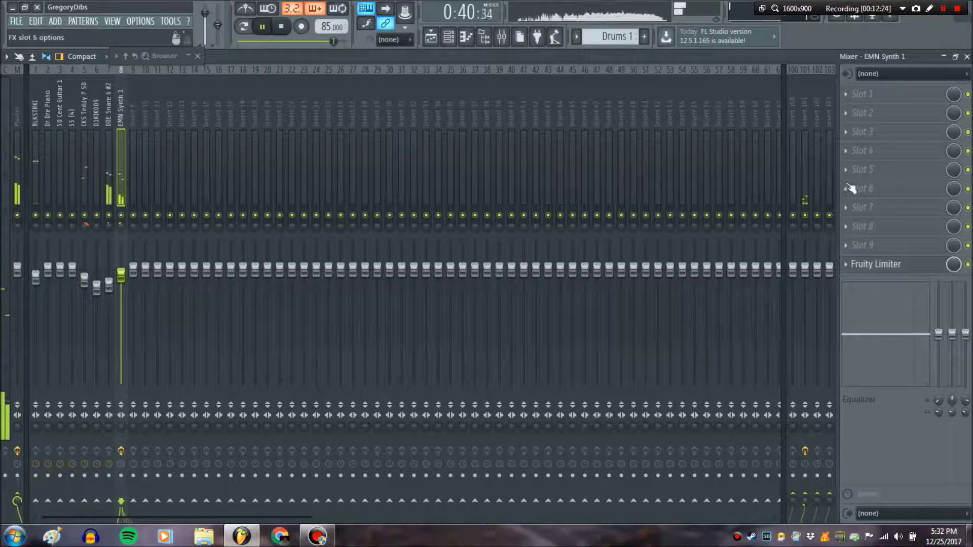
Step: Load Fruity Delay 2 into effect slot 3 of the EMN Synth 1 mixer track and lower its input volume
{"action": "left_click", "coordinate": [849, 140]}
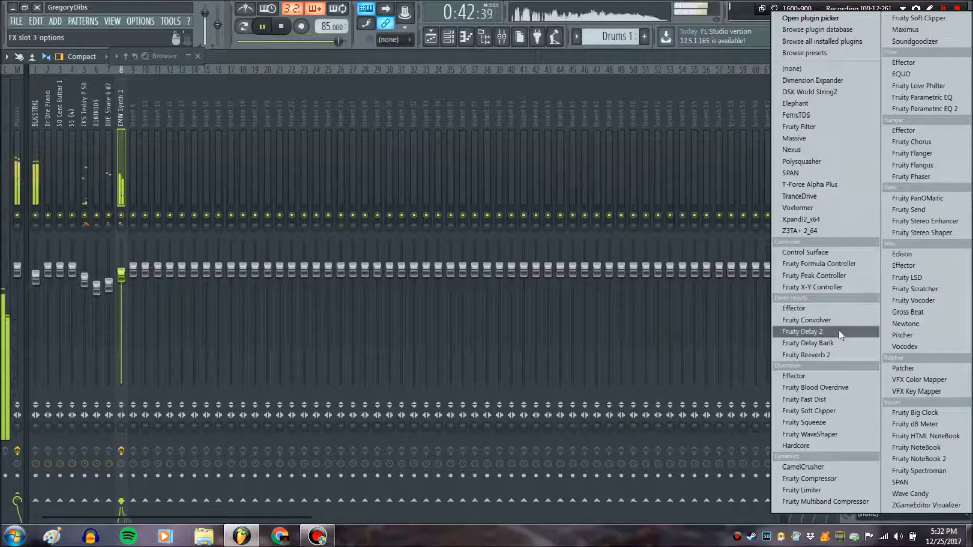
{"action": "left_click", "coordinate": [803, 332]}
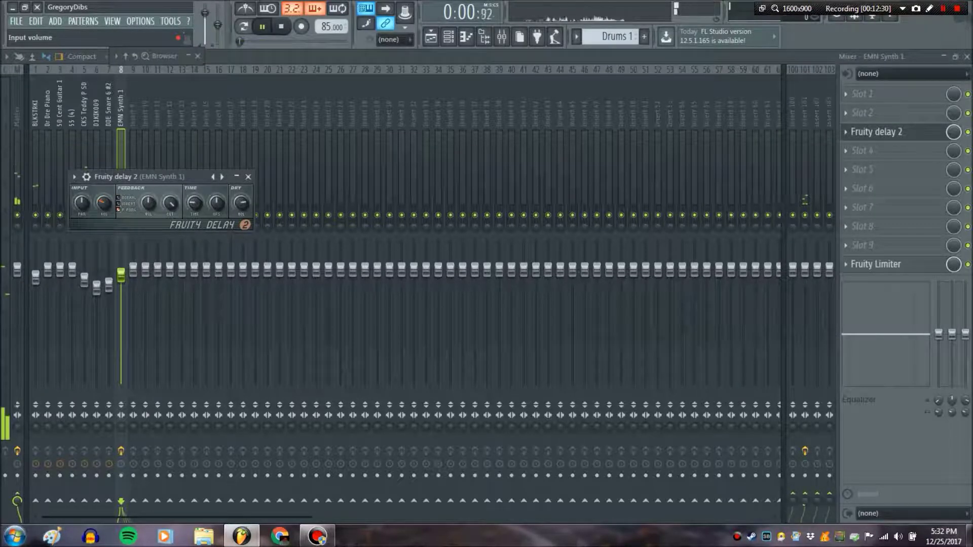
{"action": "left_click_drag", "start_coordinate": [151, 208], "coordinate": [103, 204]}
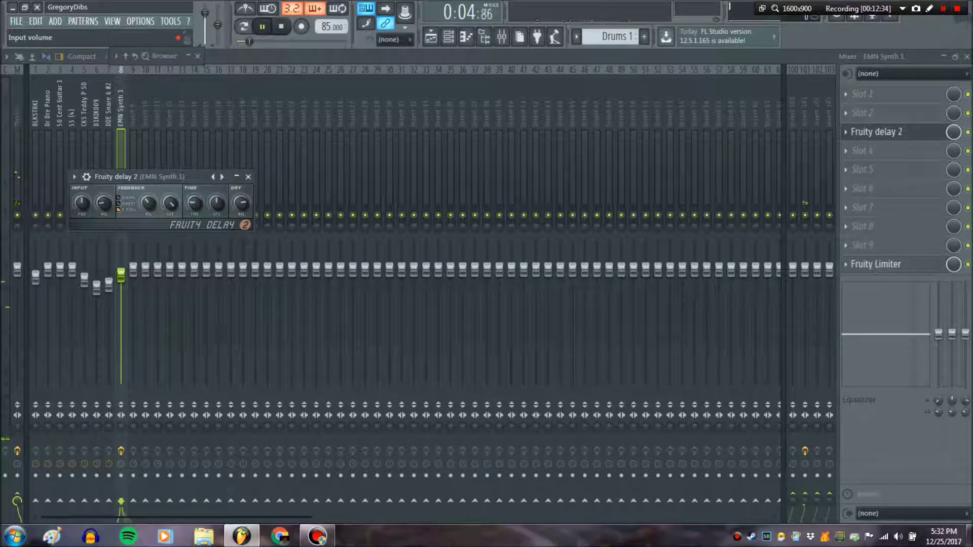
{"action": "left_click", "coordinate": [248, 176]}
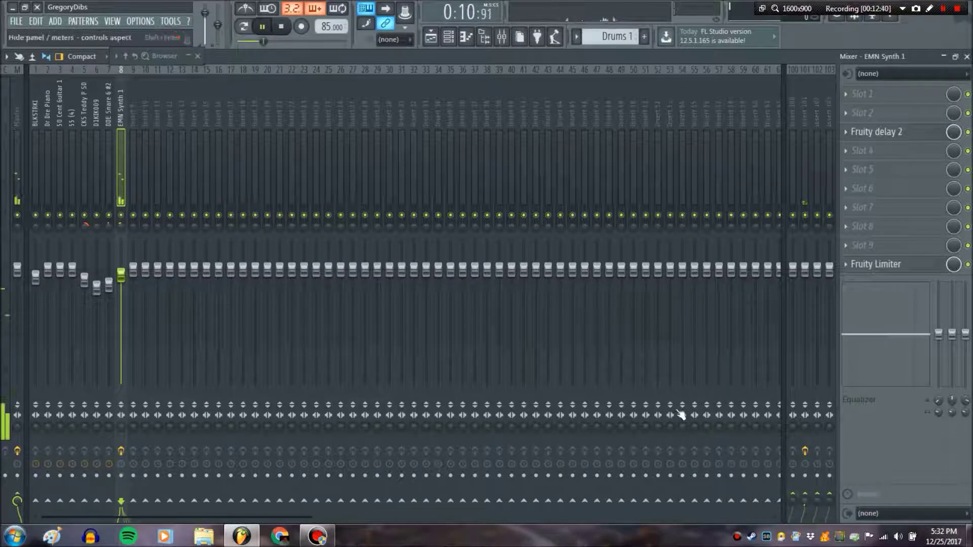
Step: Shorten the first Drums 1 clip on playlist track 2 so it ends just after the start of bar 8, and stop playback
{"action": "left_click", "coordinate": [431, 36]}
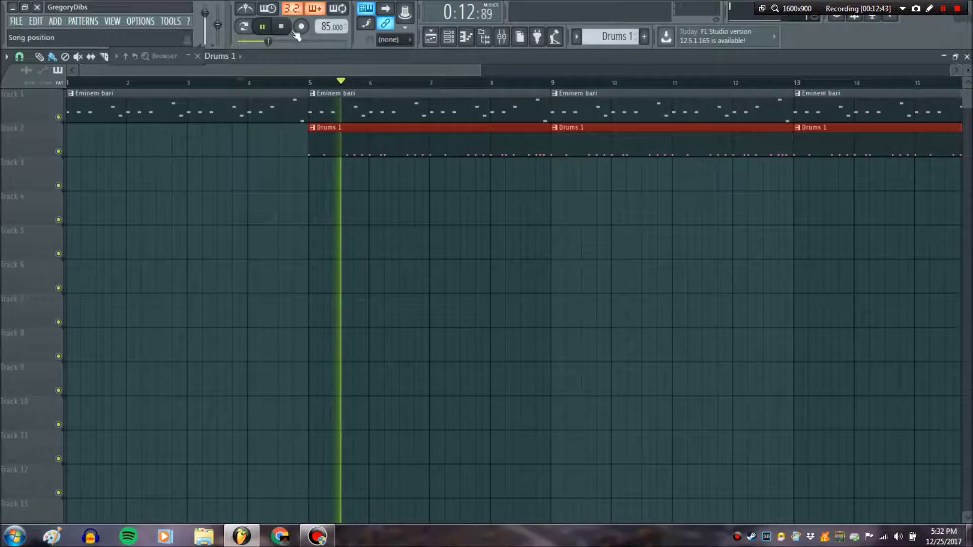
{"action": "left_click_drag", "start_coordinate": [407, 71], "coordinate": [500, 73]}
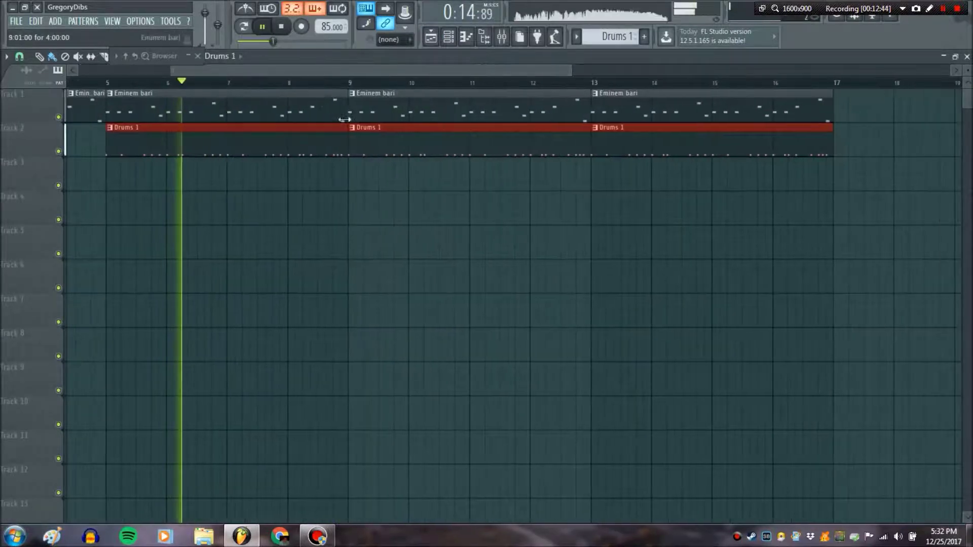
{"action": "left_click", "coordinate": [335, 212]}
{"action": "left_click_drag", "start_coordinate": [347, 143], "coordinate": [289, 137]}
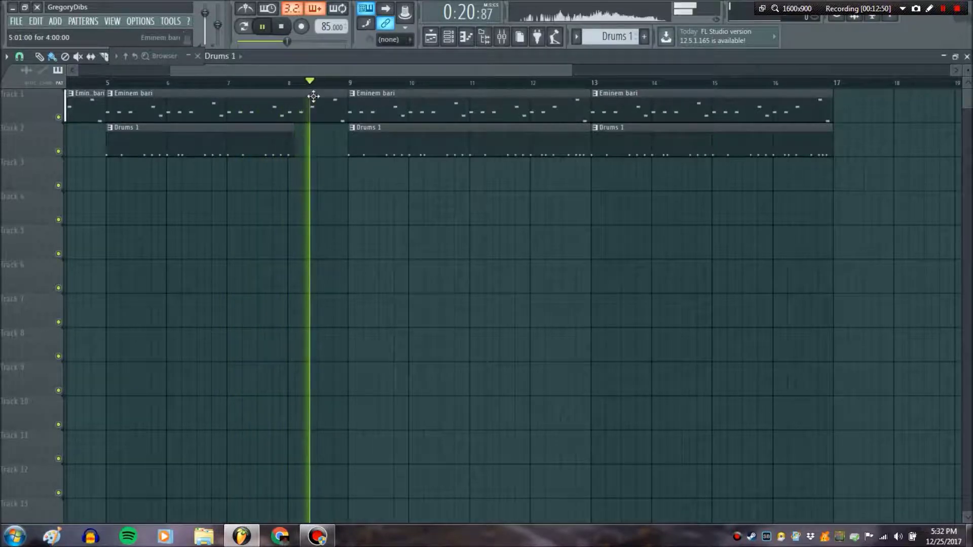
{"action": "left_click", "coordinate": [287, 32]}
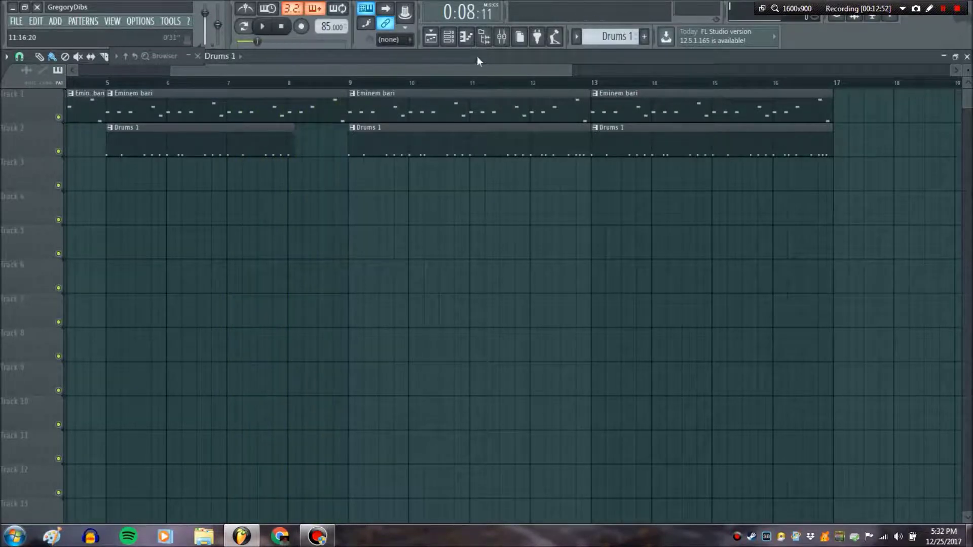
Step: Show the channel rack for the Drums 1 pattern, close the playlist and dock the sample browser beside the rack
{"action": "left_click", "coordinate": [450, 37]}
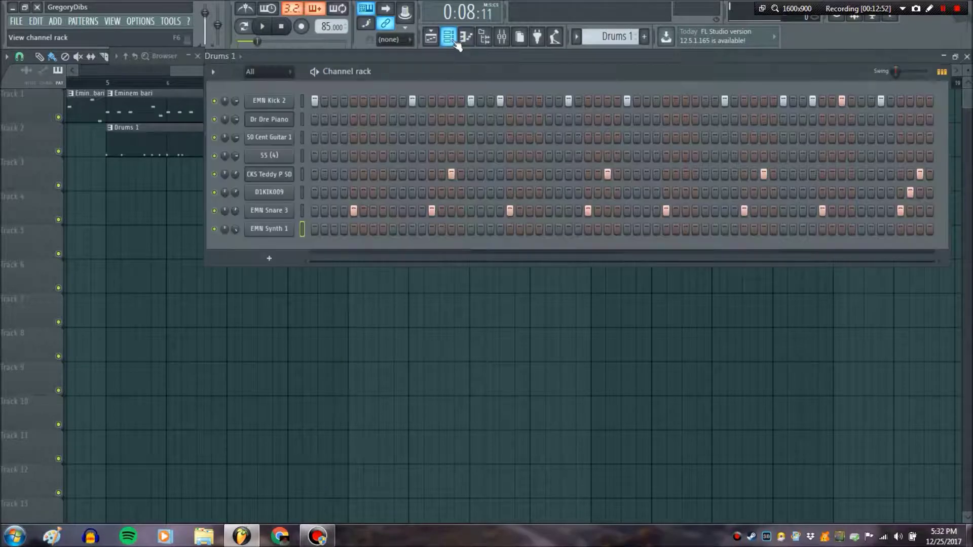
{"action": "left_click", "coordinate": [502, 37]}
{"action": "left_click", "coordinate": [504, 44]}
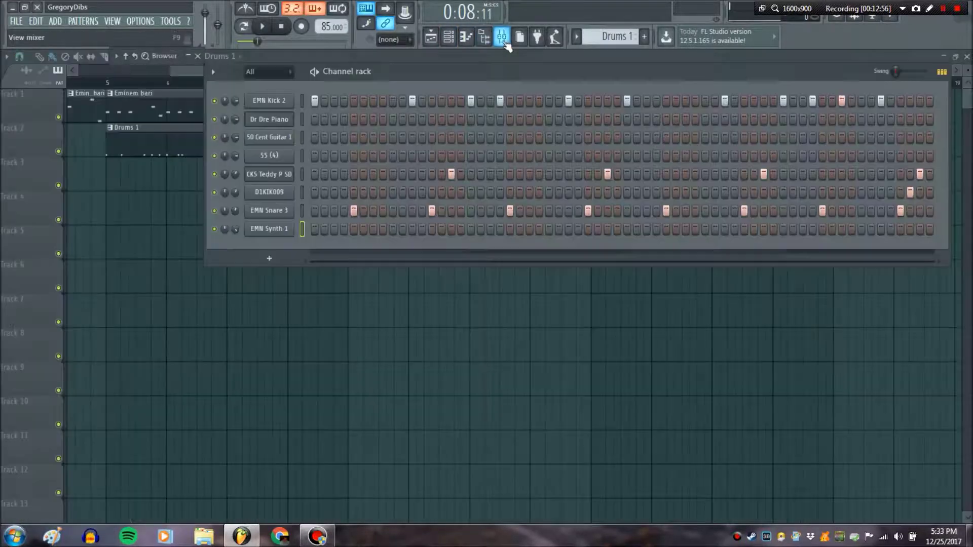
{"action": "left_click", "coordinate": [441, 40]}
{"action": "left_click", "coordinate": [441, 40]}
{"action": "left_click", "coordinate": [492, 41]}
{"action": "left_click", "coordinate": [492, 40]}
{"action": "left_click", "coordinate": [167, 55]}
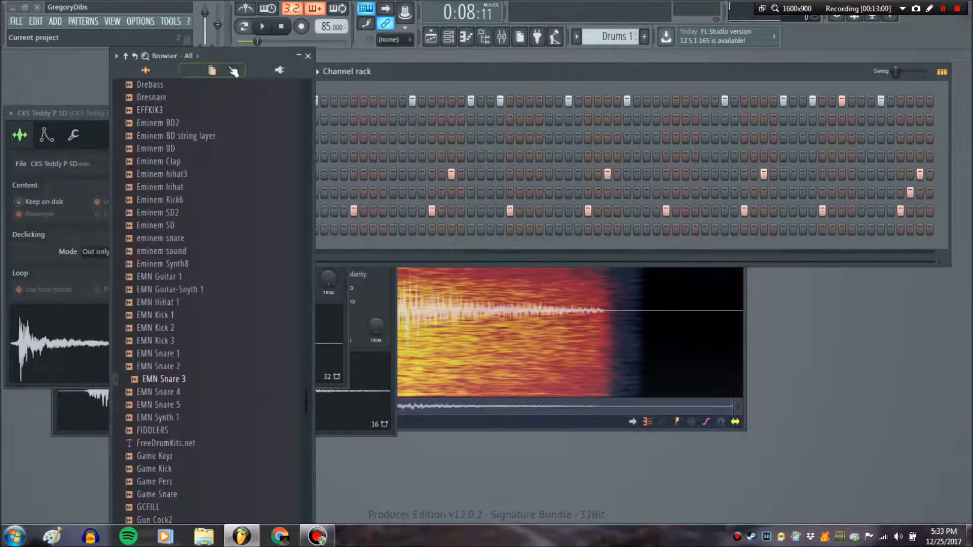
{"action": "left_click_drag", "start_coordinate": [150, 61], "coordinate": [142, 60]}
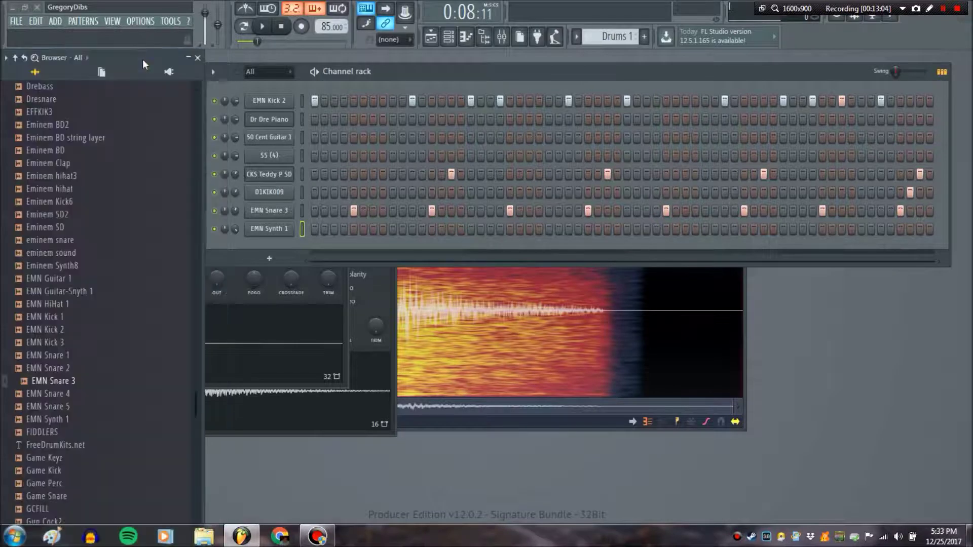
Step: Audition System In Da Trunk Bass, Tag Bass and Tambourine in the sample browser, and add Tag Bass as a new channel
{"action": "scroll", "coordinate": [114, 163], "scroll_direction": "down", "scroll_amount": 4}
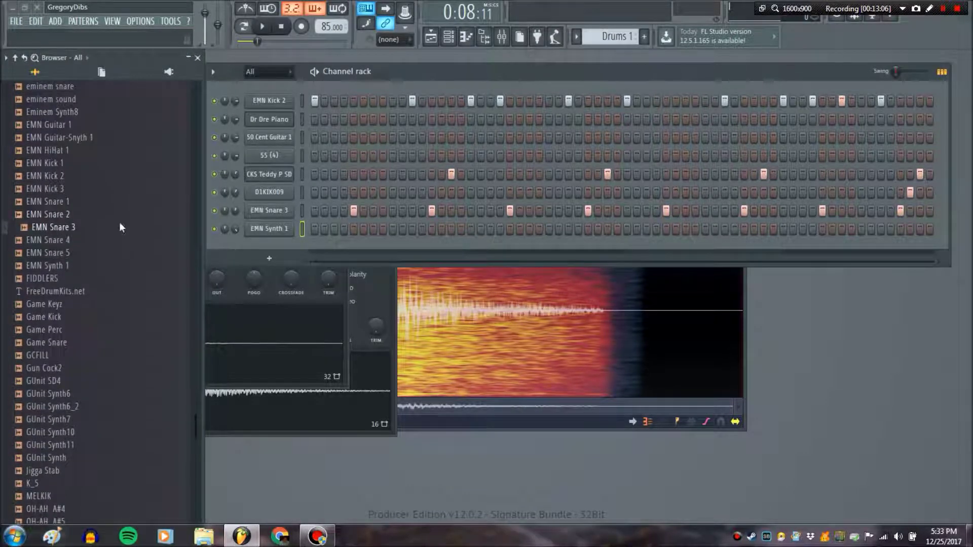
{"action": "scroll", "coordinate": [119, 225], "scroll_direction": "down", "scroll_amount": 2}
{"action": "scroll", "coordinate": [102, 245], "scroll_direction": "down", "scroll_amount": 4}
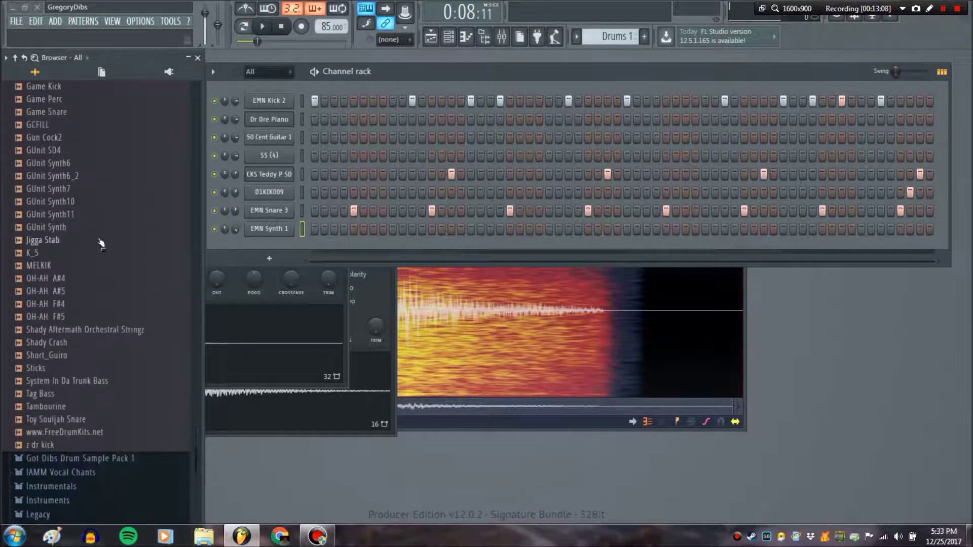
{"action": "scroll", "coordinate": [101, 244], "scroll_direction": "down", "scroll_amount": 4}
{"action": "scroll", "coordinate": [134, 295], "scroll_direction": "up", "scroll_amount": 2}
{"action": "left_click", "coordinate": [84, 283]}
{"action": "left_click", "coordinate": [91, 304]}
{"action": "left_click", "coordinate": [113, 318]}
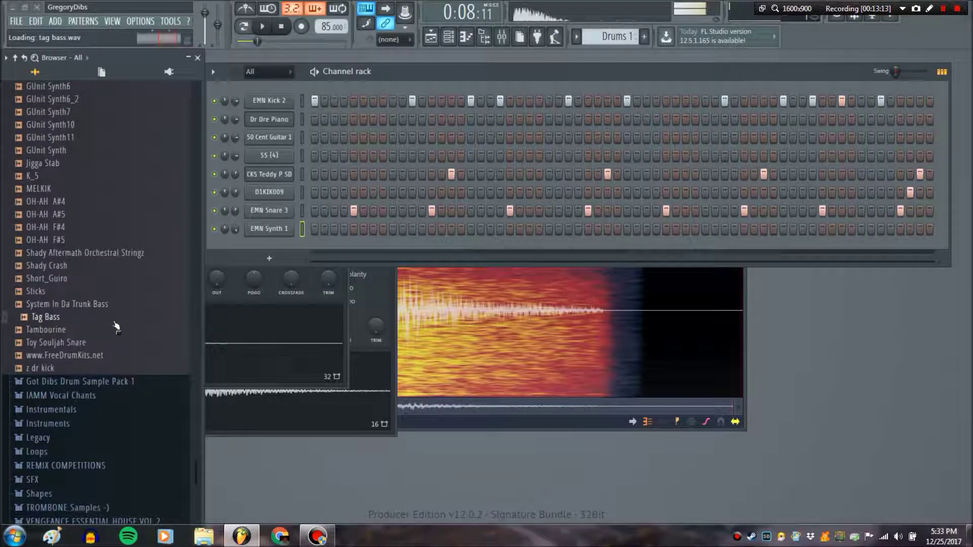
{"action": "left_click", "coordinate": [72, 330]}
{"action": "left_click", "coordinate": [73, 320]}
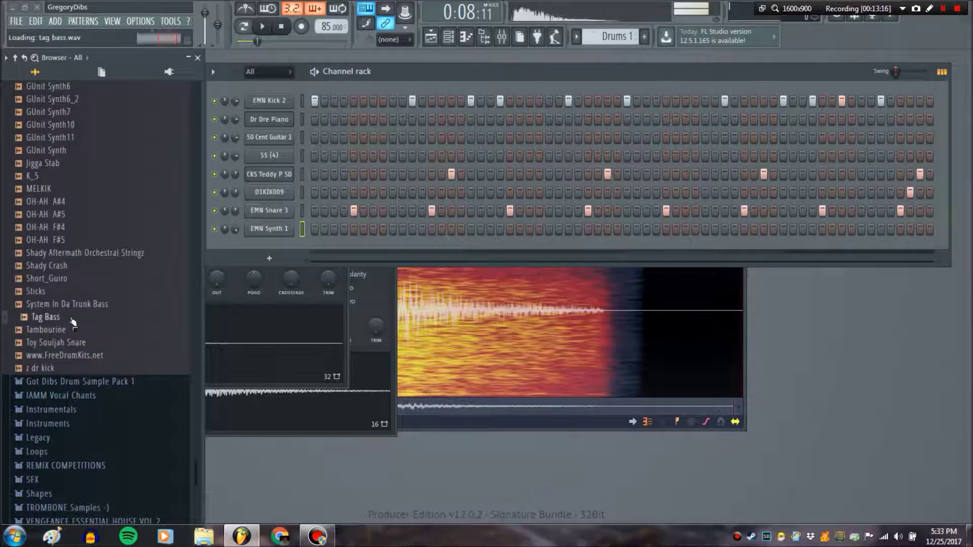
{"action": "left_click_drag", "start_coordinate": [66, 321], "coordinate": [304, 265]}
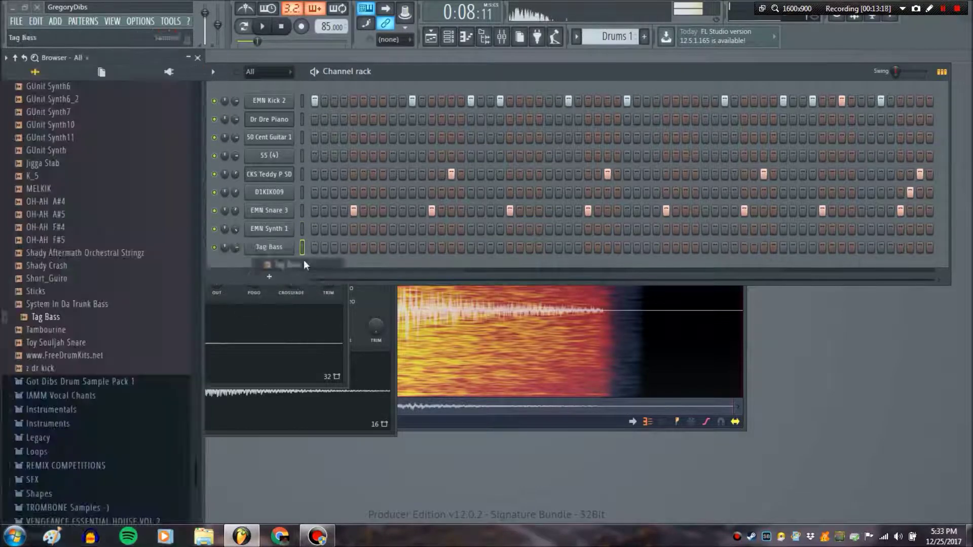
Step: Open the Tag Bass channel settings, preview the sample and load it into Edison for editing
{"action": "left_click", "coordinate": [273, 250]}
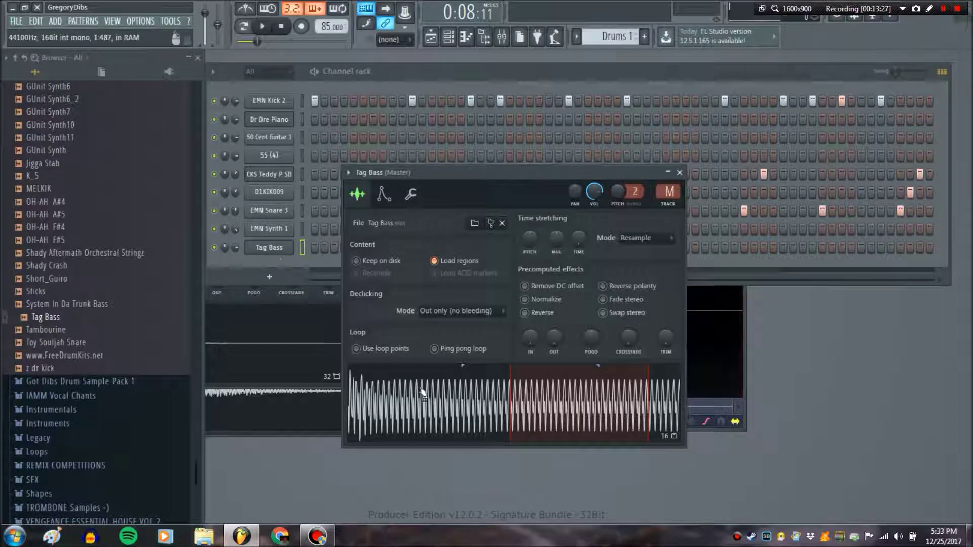
{"action": "left_click", "coordinate": [424, 394]}
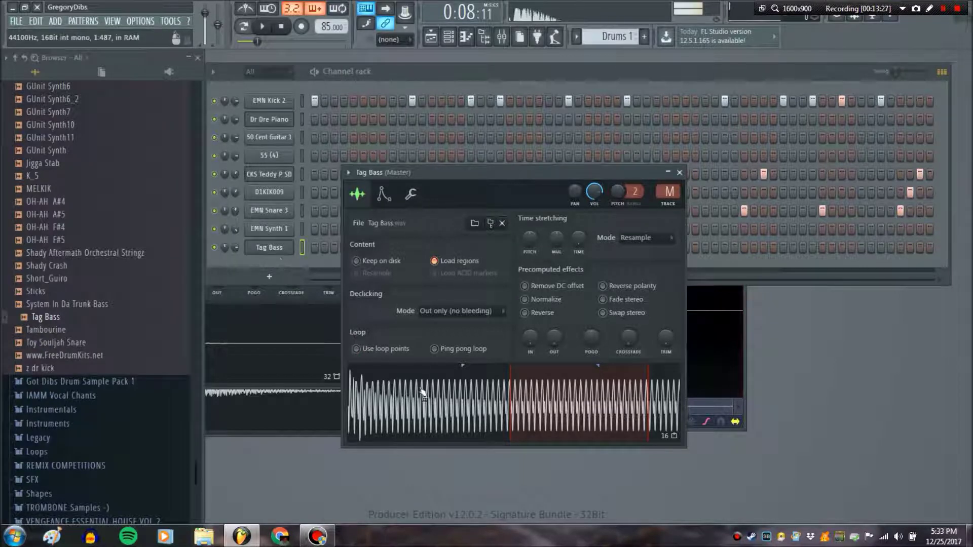
{"action": "right_click", "coordinate": [472, 397]}
{"action": "left_click", "coordinate": [521, 426]}
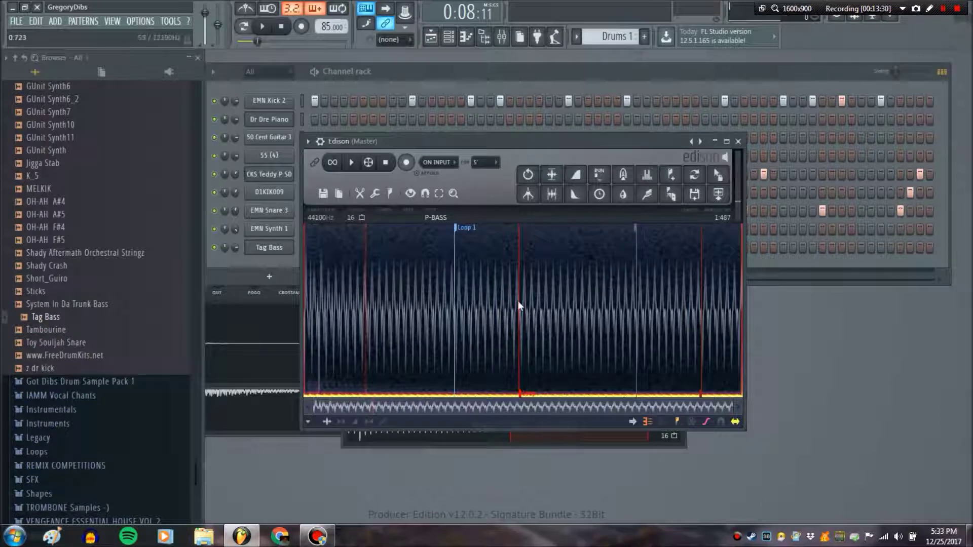
Step: Fade out the bass sample's tail from about 1.05 s in Edison and send the edited sample back to the Tag Bass channel
{"action": "left_click_drag", "start_coordinate": [614, 318], "coordinate": [241, 314]}
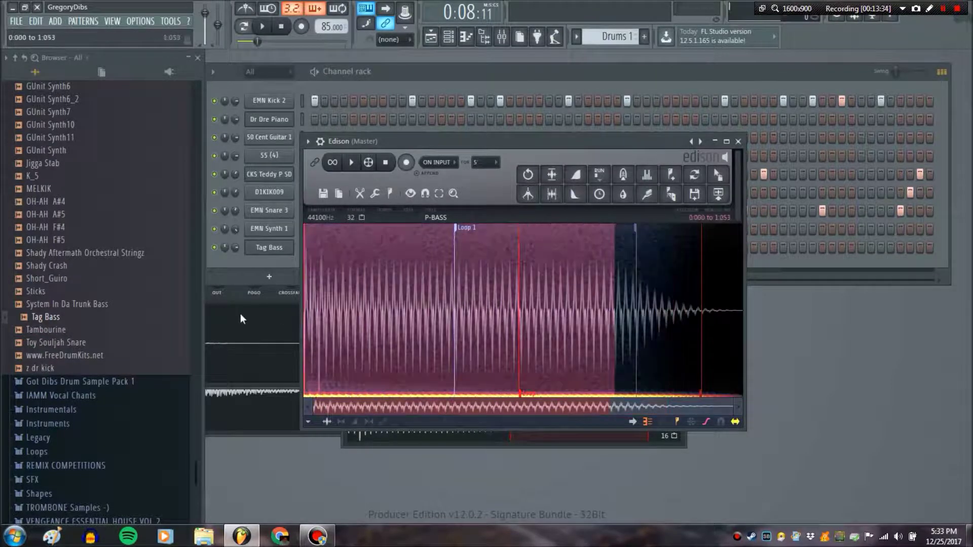
{"action": "left_click_drag", "start_coordinate": [618, 308], "coordinate": [871, 311]}
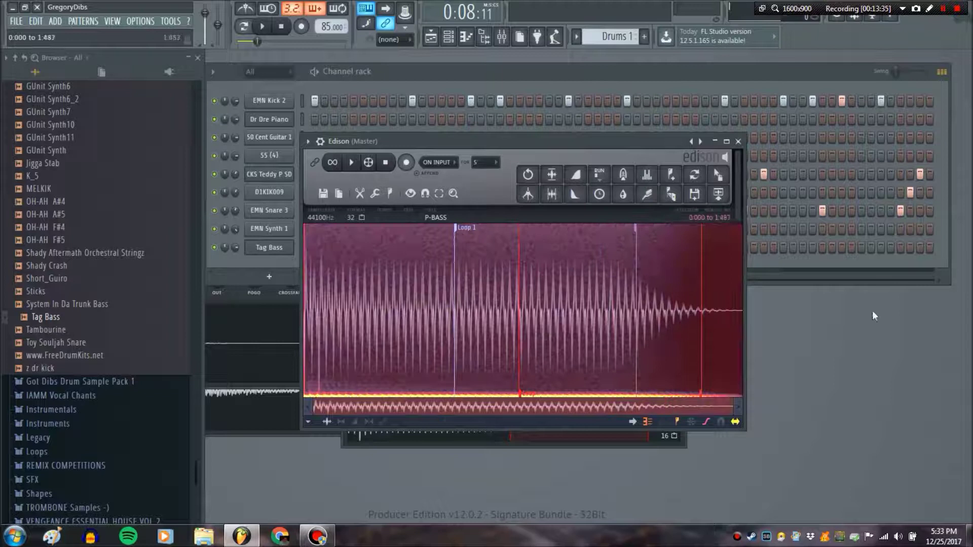
{"action": "left_click", "coordinate": [366, 166]}
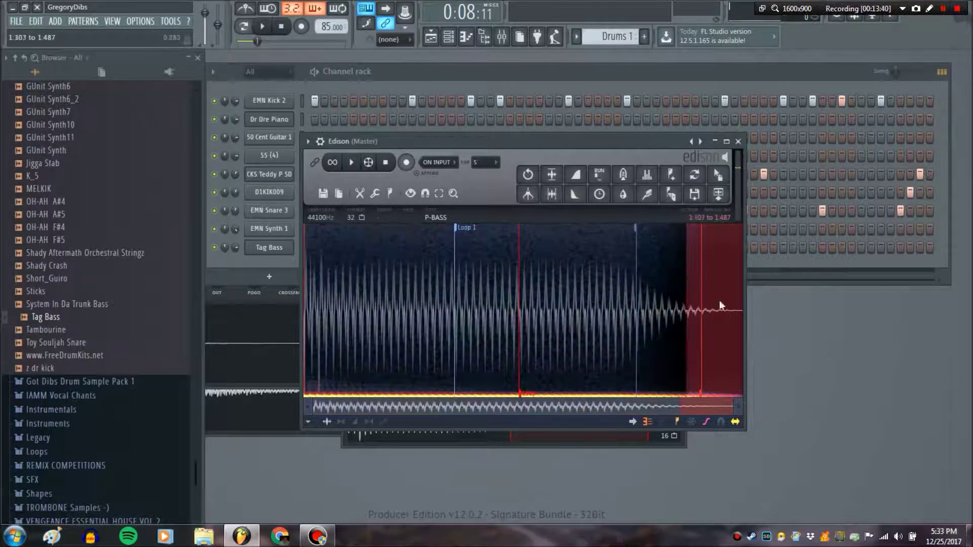
{"action": "left_click_drag", "start_coordinate": [718, 194], "coordinate": [269, 248]}
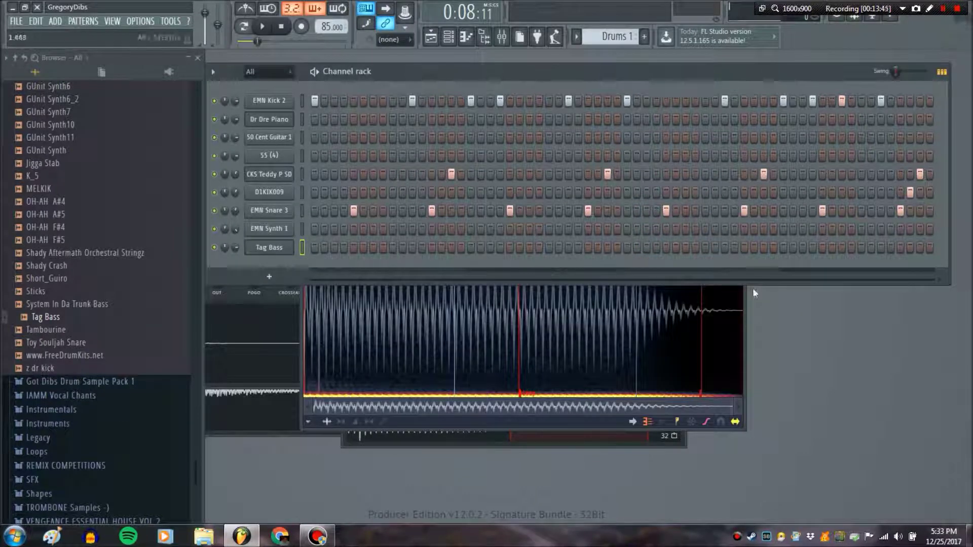
{"action": "left_click", "coordinate": [722, 311]}
{"action": "left_click", "coordinate": [738, 148]}
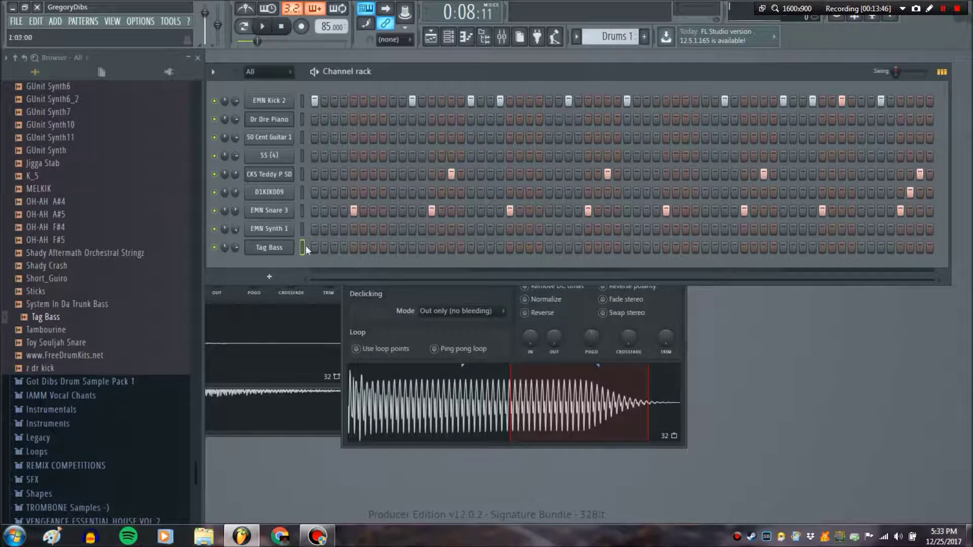
Step: Create a new empty pattern named Drums 2
{"action": "left_click", "coordinate": [82, 20]}
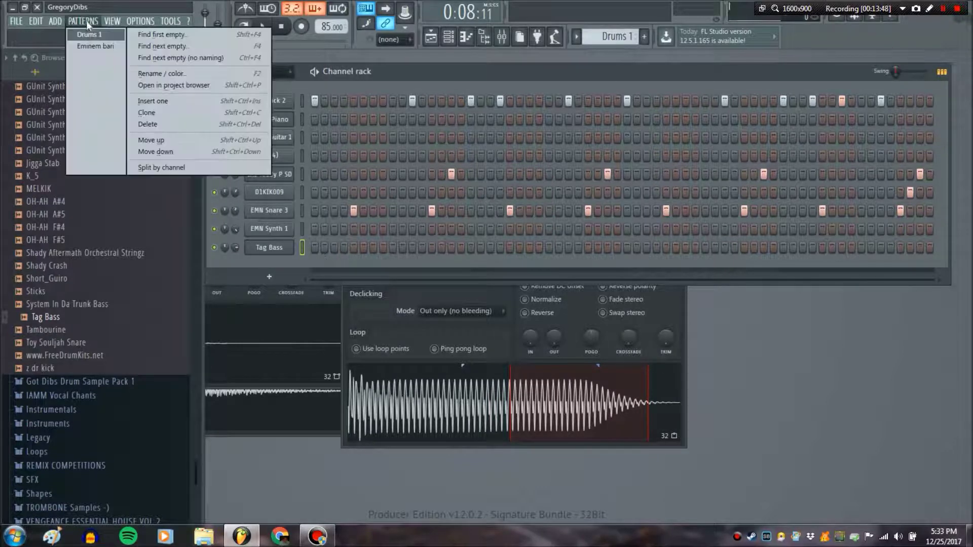
{"action": "left_click", "coordinate": [105, 36]}
{"action": "left_click", "coordinate": [85, 24]}
{"action": "left_click", "coordinate": [148, 35]}
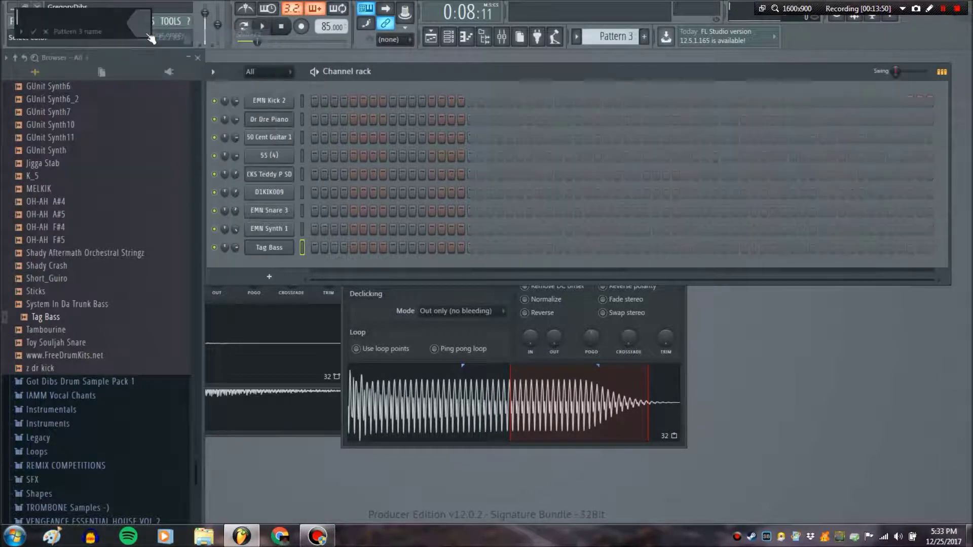
{"action": "type", "text": "Drums 2"}
{"action": "key", "text": "Return"}
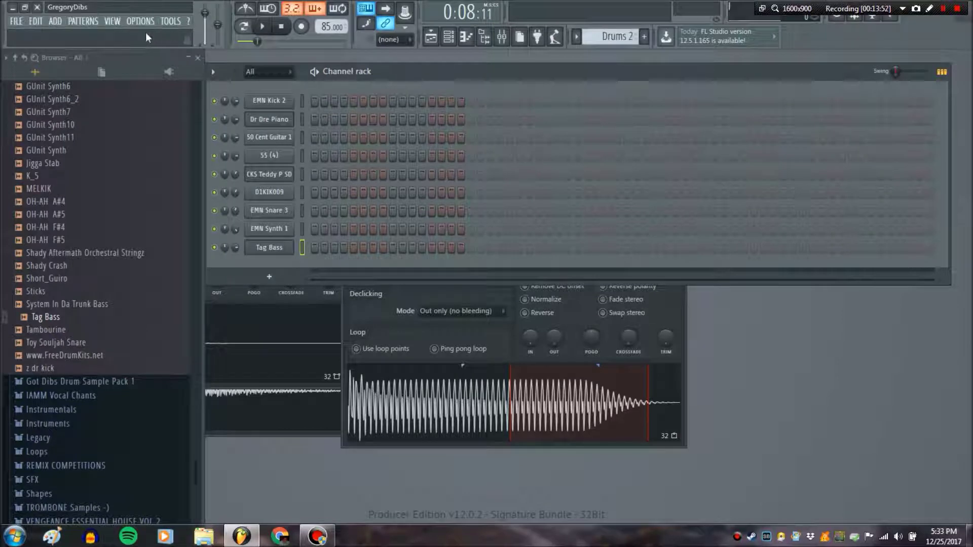
Step: Copy the steps of all channels from the Drums 1 pattern into Drums 2
{"action": "left_click", "coordinate": [86, 21]}
{"action": "left_click", "coordinate": [91, 34]}
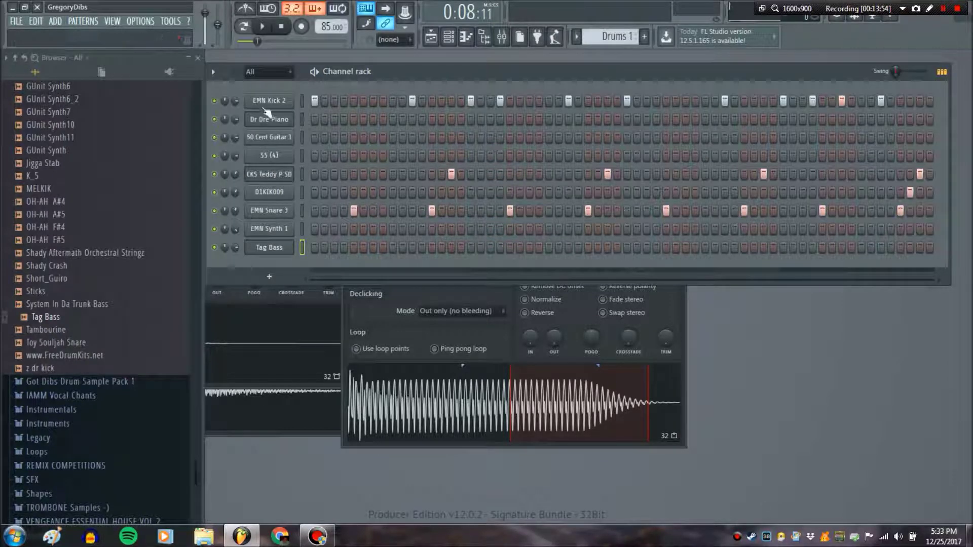
{"action": "left_click", "coordinate": [83, 21]}
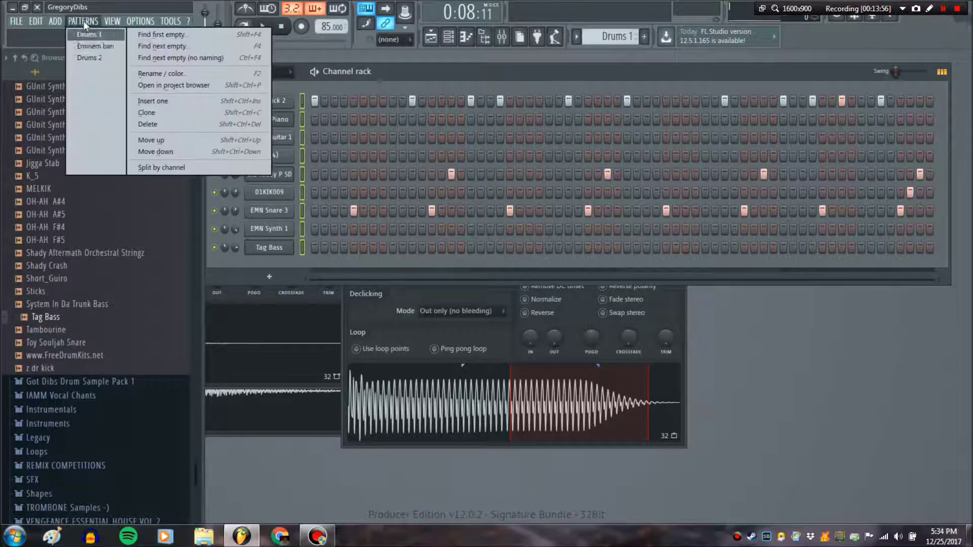
{"action": "left_click", "coordinate": [105, 58]}
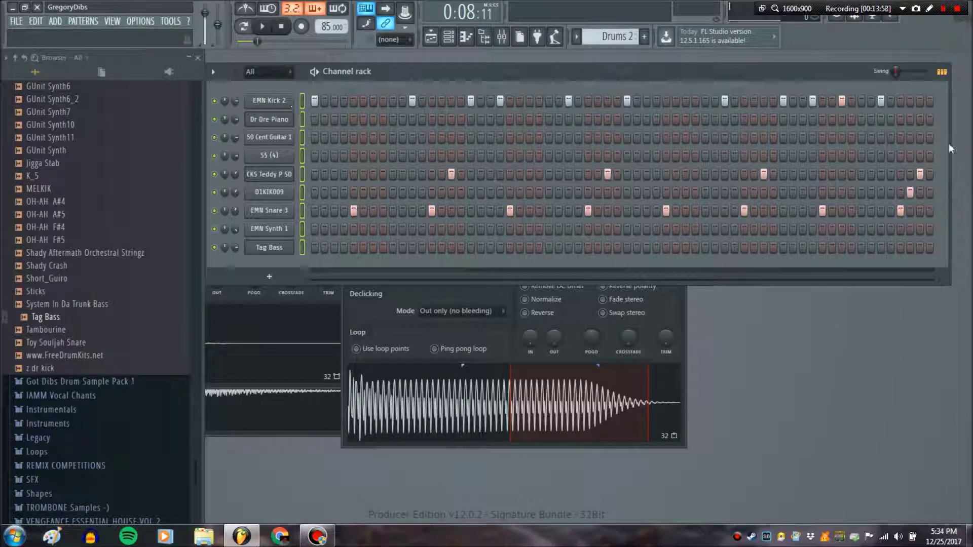
Step: Check the SS (4), 50 Cent Guitar 1 and D1KIK009 channels in the Drums 2 pattern
{"action": "left_click", "coordinate": [302, 247]}
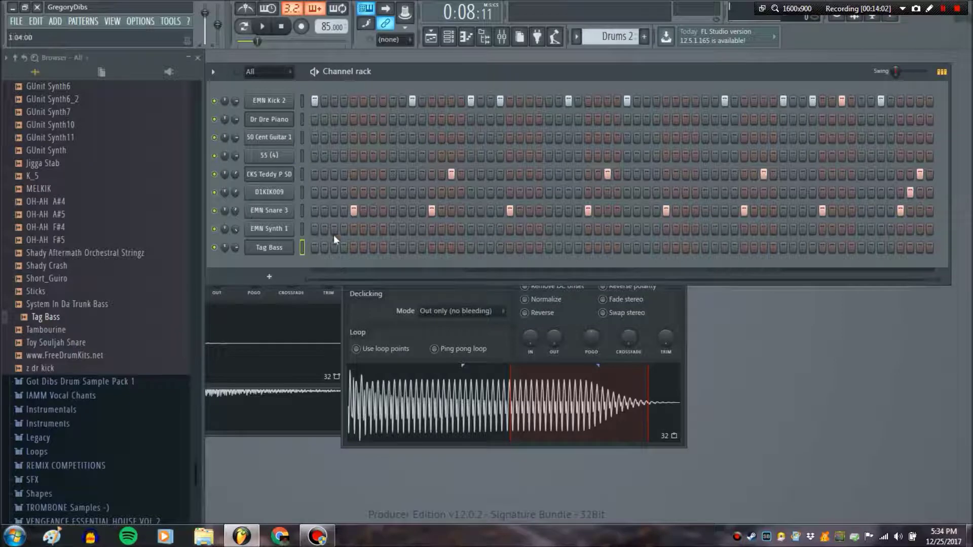
{"action": "left_click", "coordinate": [282, 159]}
{"action": "left_click", "coordinate": [454, 223]}
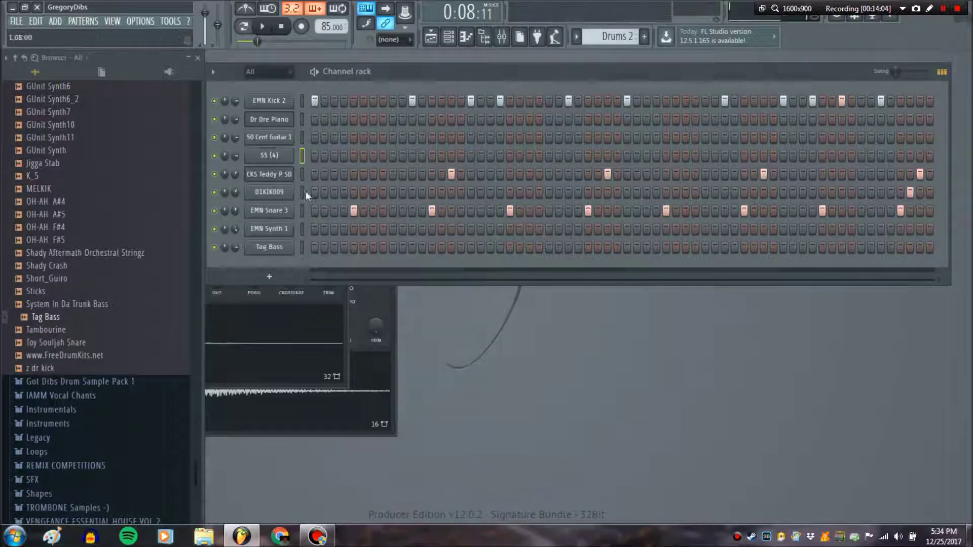
{"action": "left_click", "coordinate": [282, 139]}
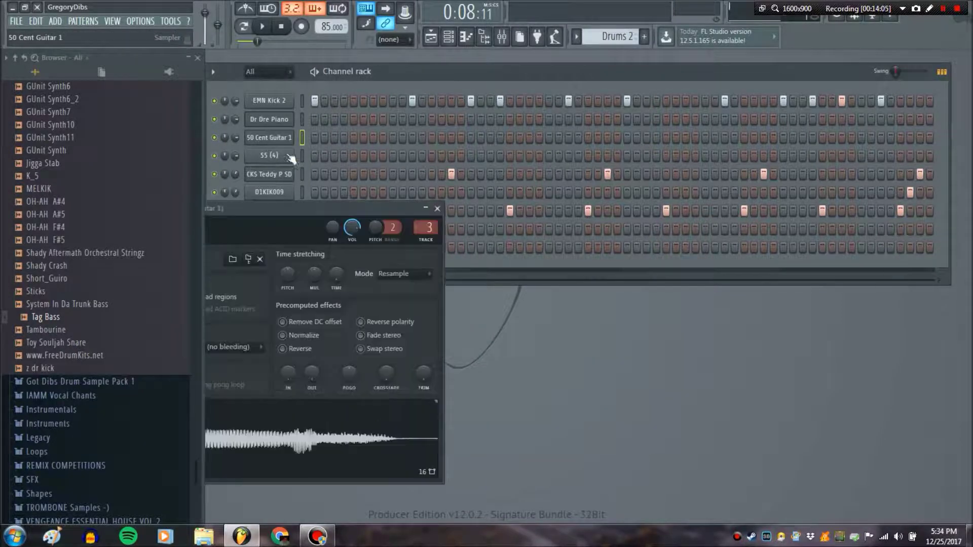
{"action": "left_click", "coordinate": [437, 211]}
{"action": "left_click", "coordinate": [269, 192]}
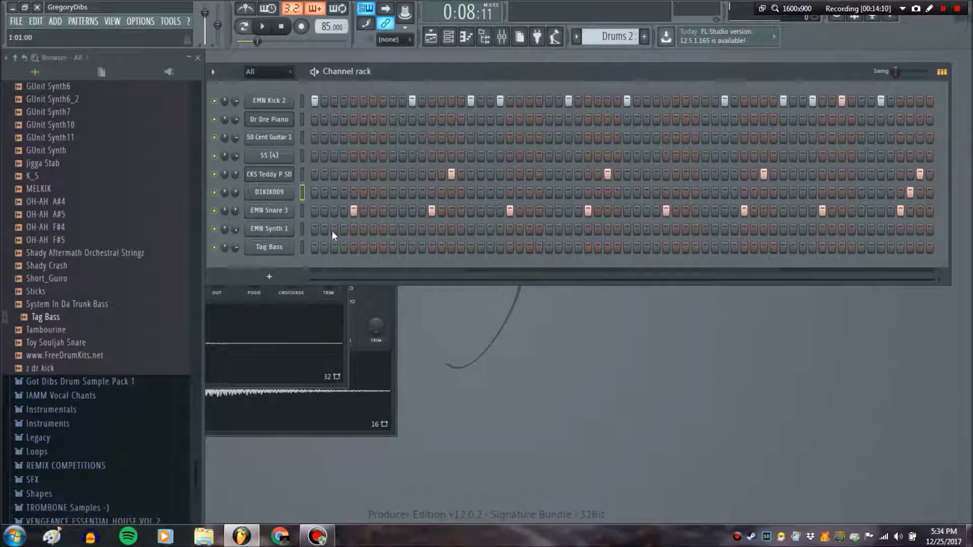
Step: Set the attack of the Tag Bass volume envelope to zero and lengthen its decay slightly
{"action": "left_click", "coordinate": [290, 250]}
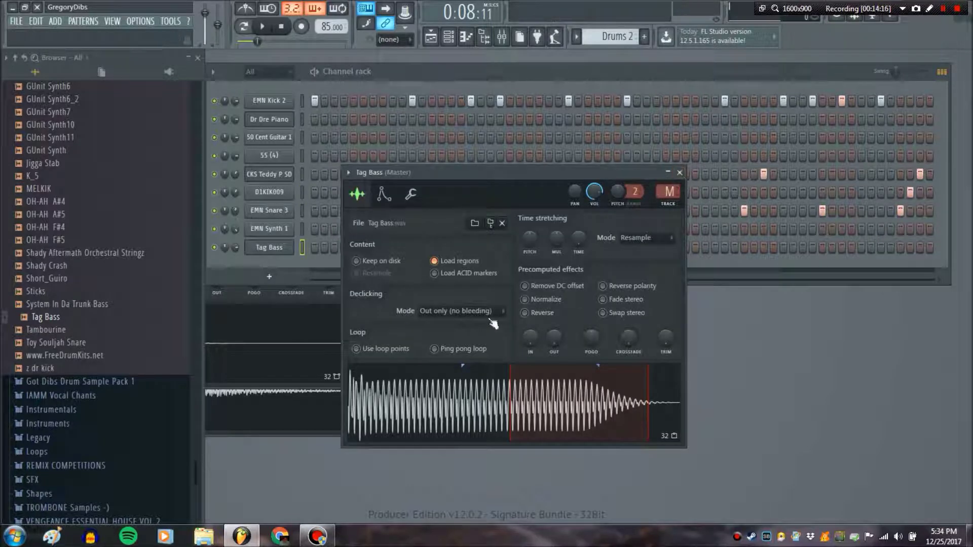
{"action": "left_click", "coordinate": [383, 194]}
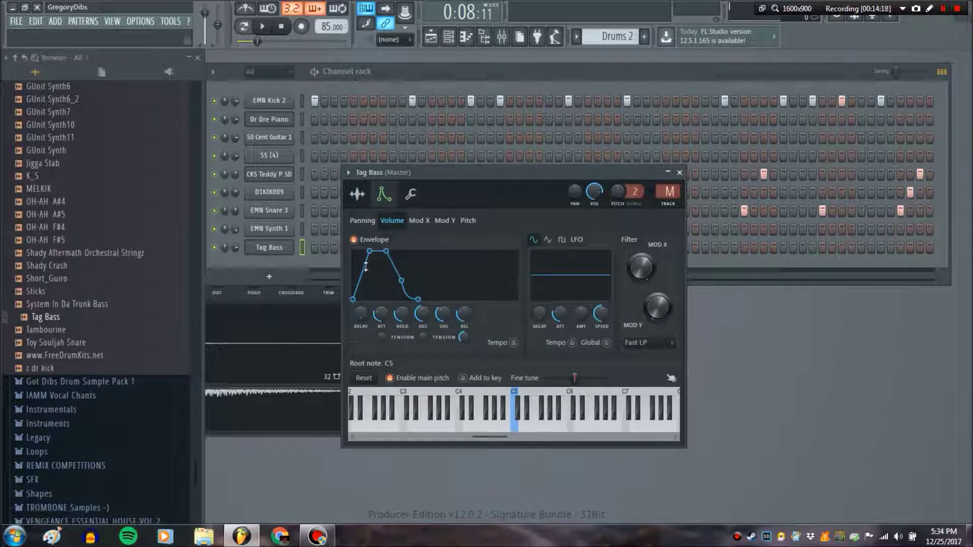
{"action": "left_click_drag", "start_coordinate": [360, 267], "coordinate": [344, 268]}
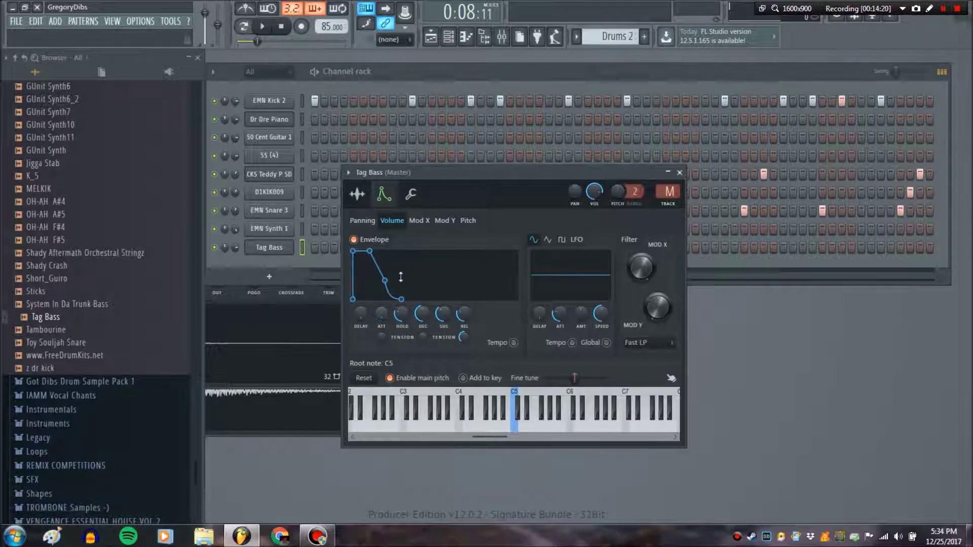
Step: Try G4 and F4 as the root note of Tag Bass while auditioning it, and set the root note back to C5
{"action": "left_click", "coordinate": [516, 428]}
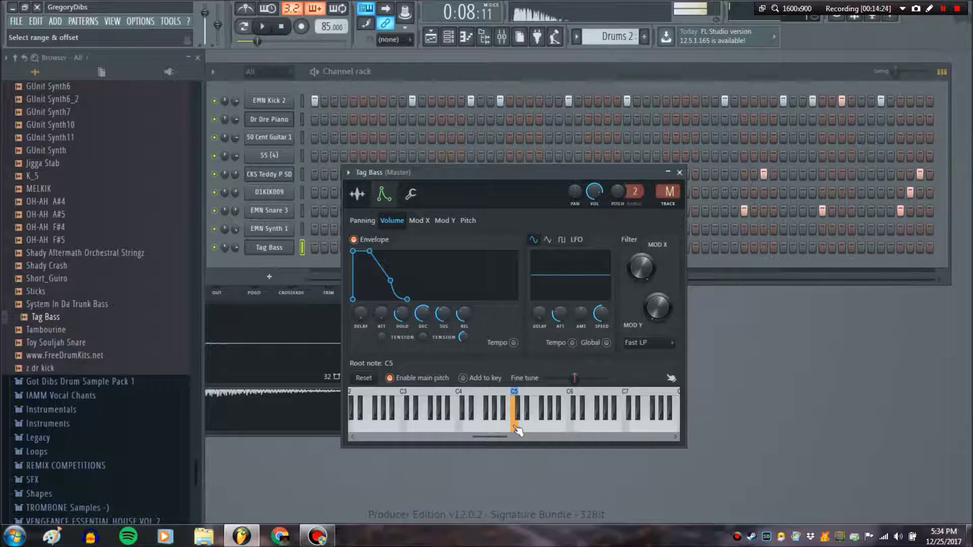
{"action": "right_click", "coordinate": [492, 430]}
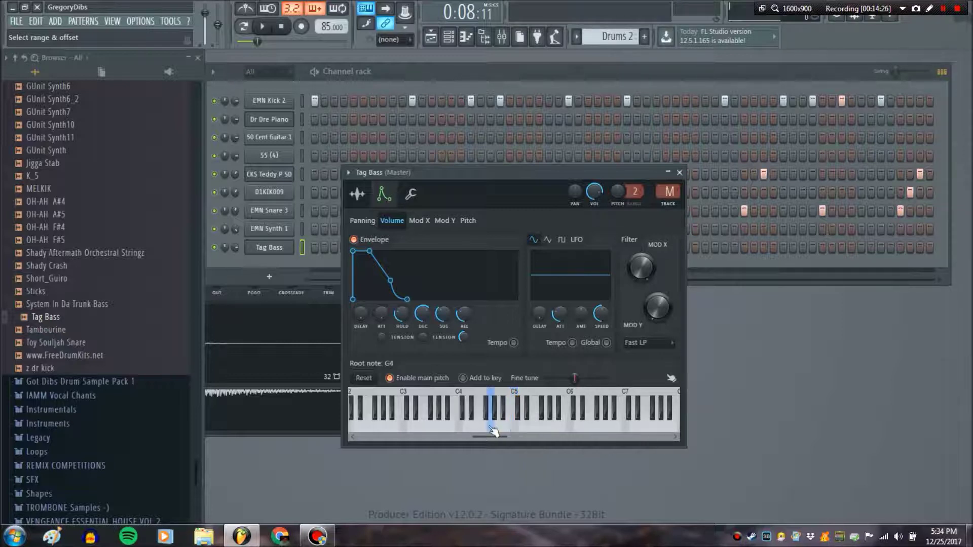
{"action": "right_click", "coordinate": [482, 429]}
{"action": "left_click", "coordinate": [516, 430]}
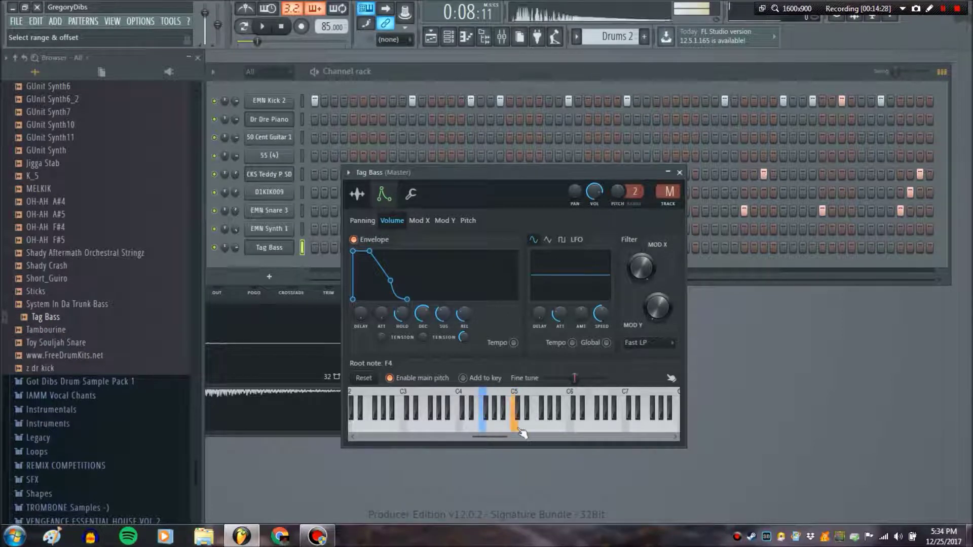
{"action": "left_click", "coordinate": [516, 425]}
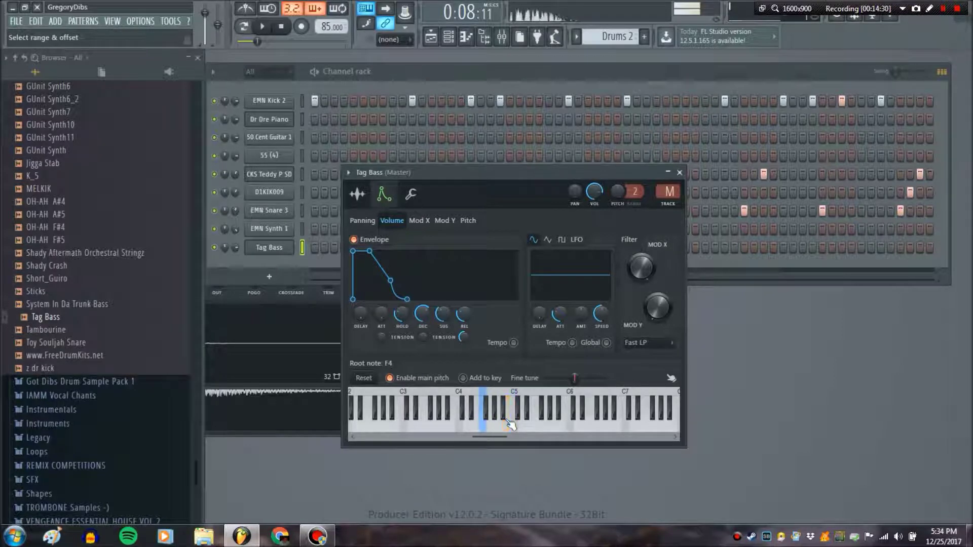
{"action": "right_click", "coordinate": [518, 426]}
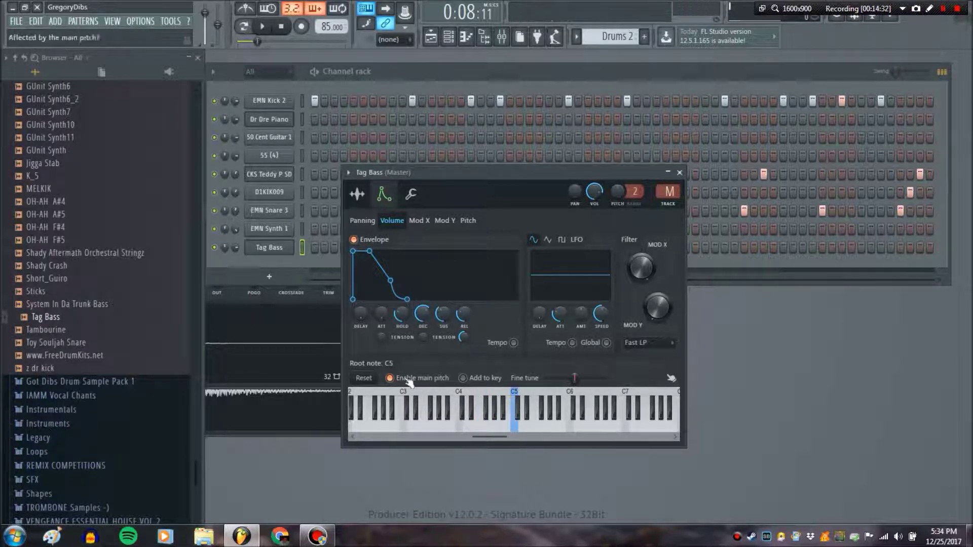
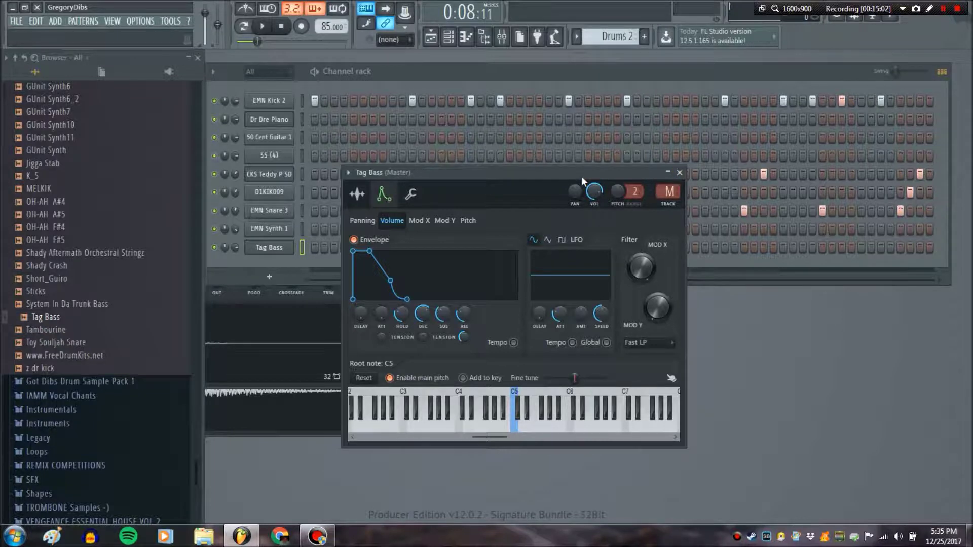
Step: Route the Tag Bass channel to mixer track 9, uncover the mixer and lower that track's volume slightly
{"action": "key", "text": "F9"}
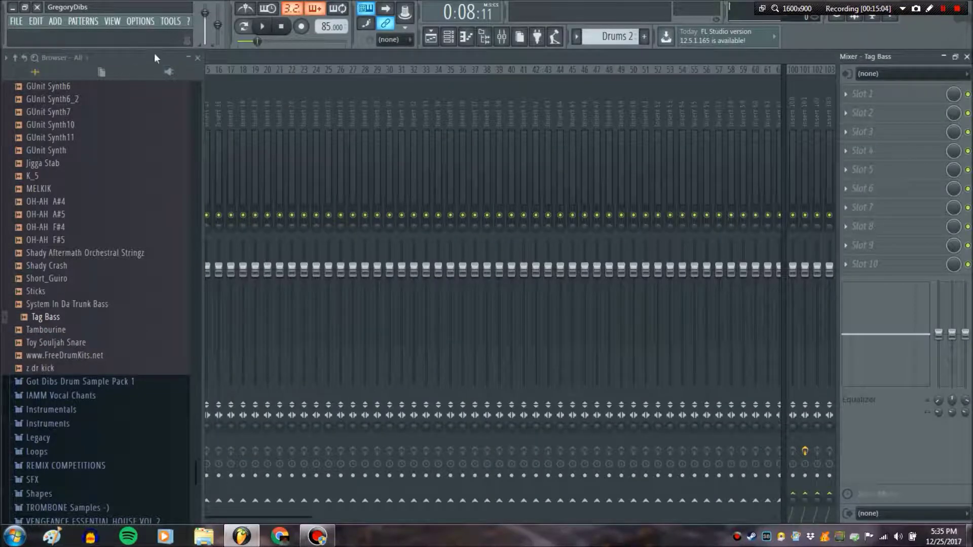
{"action": "left_click_drag", "start_coordinate": [154, 54], "coordinate": [345, 66]}
{"action": "left_click_drag", "start_coordinate": [135, 271], "coordinate": [136, 295]}
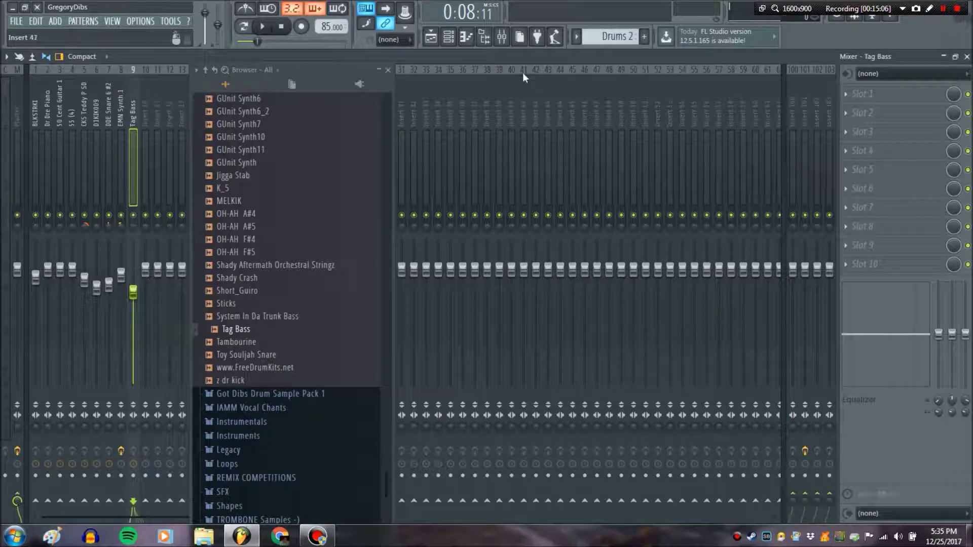
Step: Uncover the channel rack, audition the Drums 2 pattern and add EMN Kick 2 hits on steps 4 and 36
{"action": "left_click_drag", "start_coordinate": [294, 70], "coordinate": [116, 79]}
{"action": "left_click", "coordinate": [430, 38]}
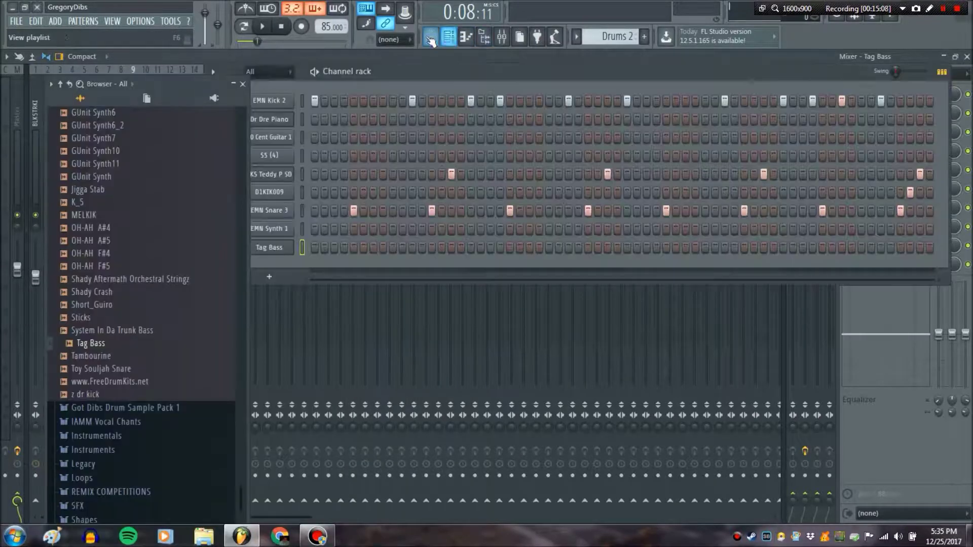
{"action": "left_click_drag", "start_coordinate": [199, 84], "coordinate": [160, 80]}
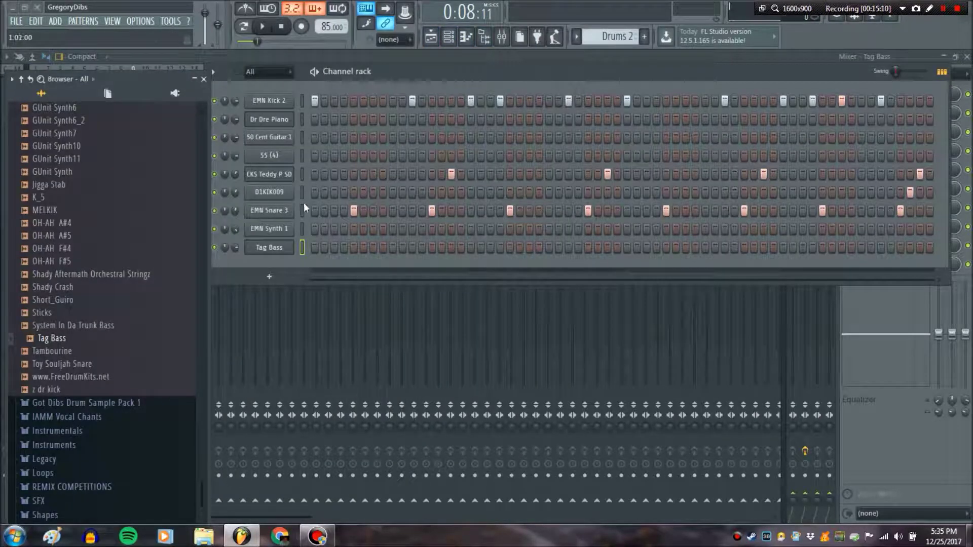
{"action": "left_click", "coordinate": [260, 28]}
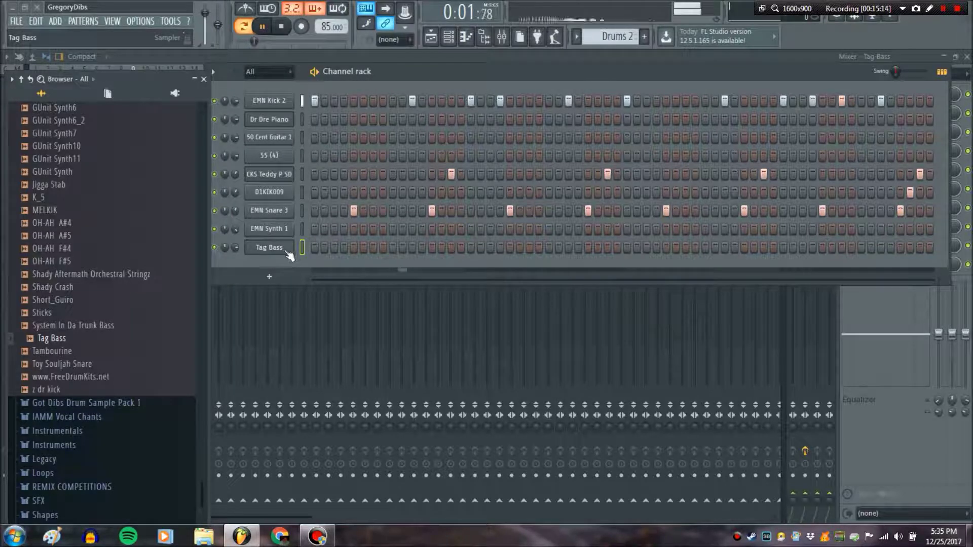
{"action": "left_click", "coordinate": [282, 28]}
{"action": "left_click", "coordinate": [302, 101]}
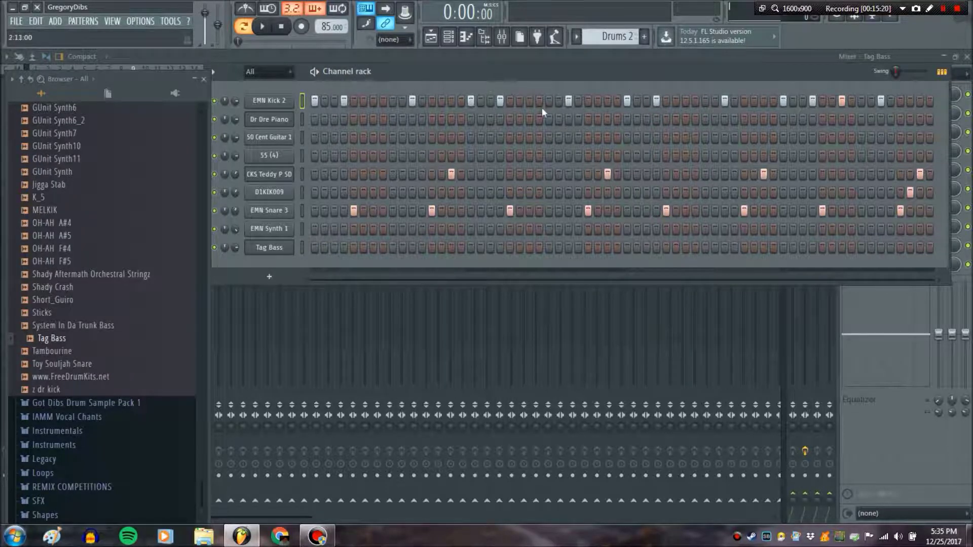
Step: Add two F5 notes in bar 1 of the Tag Bass piano roll, a longer one at the start and a one-step one on step 4
{"action": "right_click", "coordinate": [276, 253]}
{"action": "left_click", "coordinate": [315, 249]}
{"action": "left_click", "coordinate": [201, 81]}
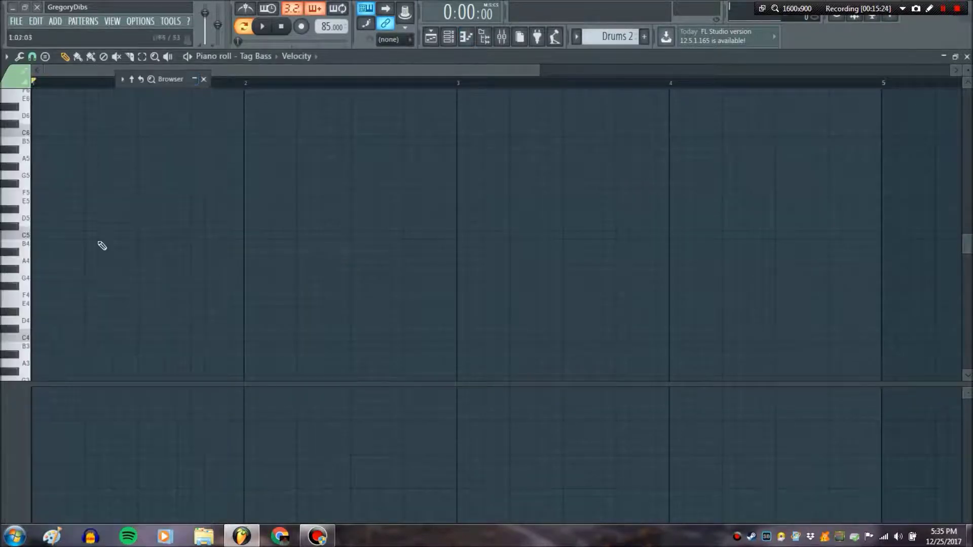
{"action": "left_click", "coordinate": [24, 240]}
{"action": "left_click", "coordinate": [25, 175]}
{"action": "left_click", "coordinate": [26, 195]}
{"action": "left_click", "coordinate": [35, 193]}
{"action": "left_click_drag", "start_coordinate": [37, 191], "coordinate": [10, 192]}
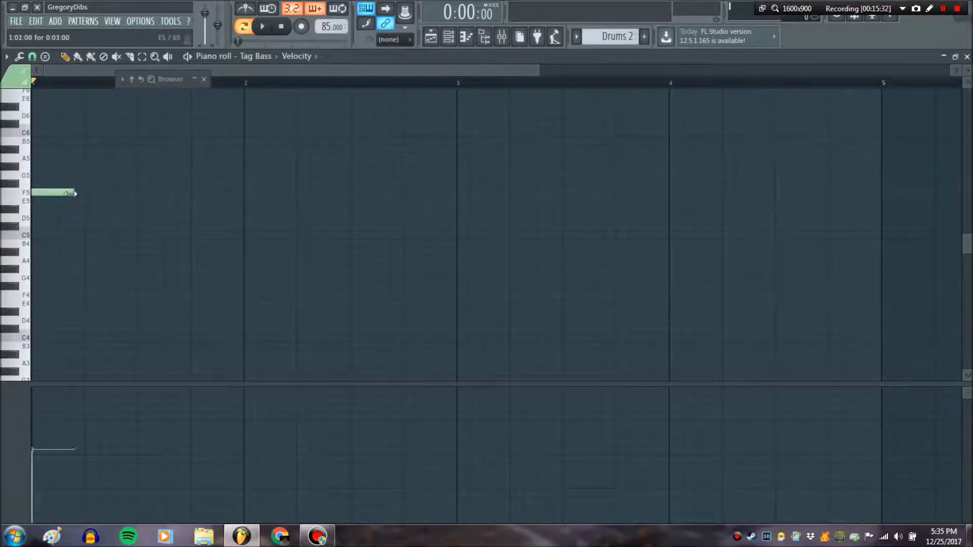
{"action": "left_click", "coordinate": [75, 193]}
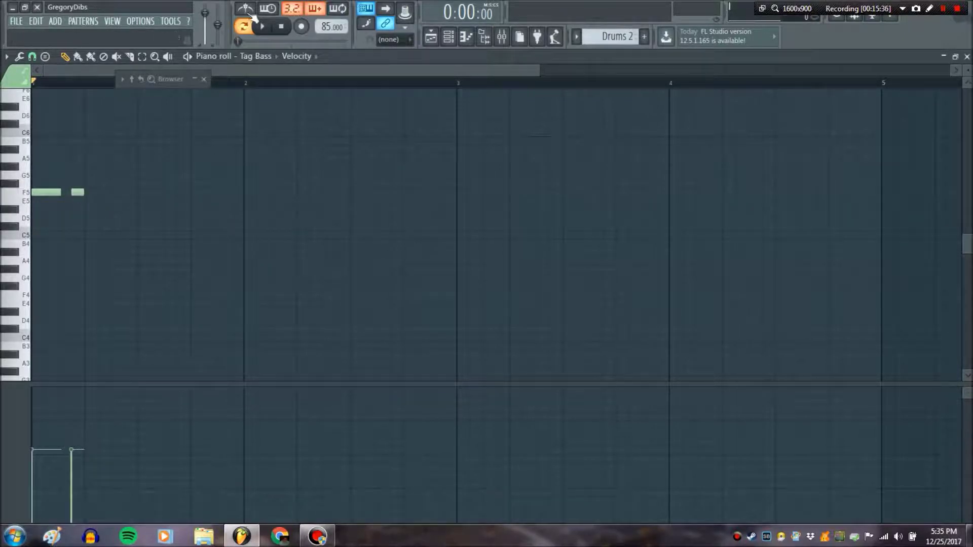
Step: Play back the Drums 2 pattern and check the new Tag Bass notes alongside the Tag Bass channel settings
{"action": "left_click", "coordinate": [263, 27]}
{"action": "left_click", "coordinate": [283, 28]}
{"action": "left_click", "coordinate": [434, 40]}
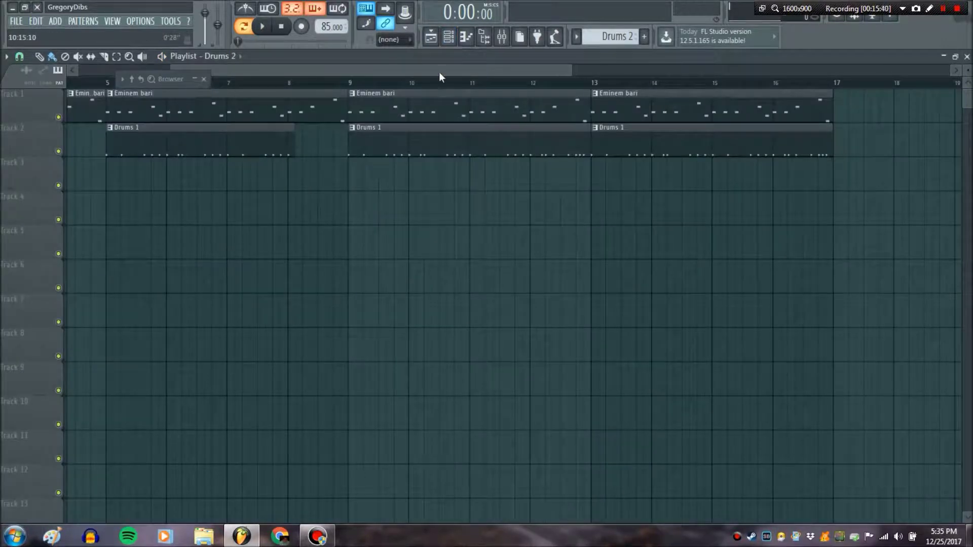
{"action": "left_click", "coordinate": [449, 37]}
{"action": "left_click", "coordinate": [281, 250]}
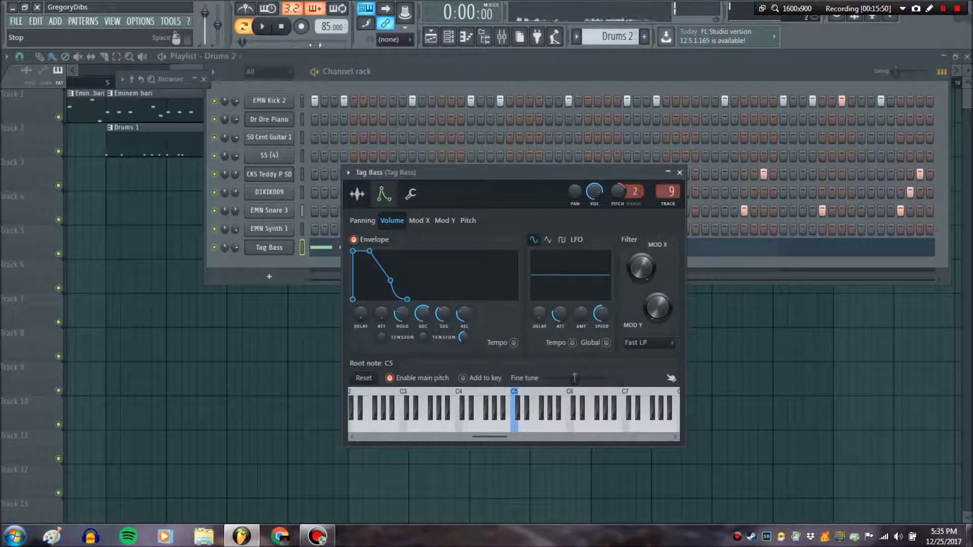
{"action": "left_click", "coordinate": [265, 27]}
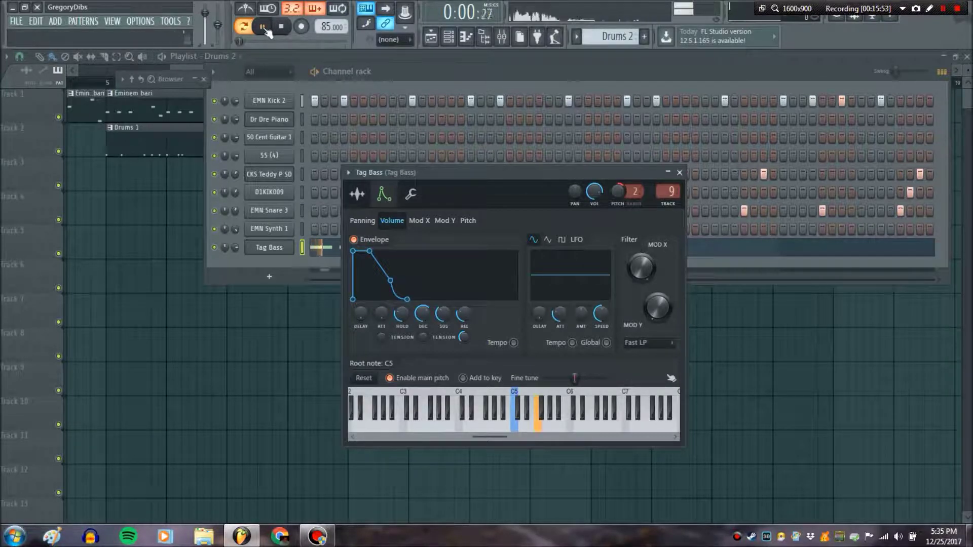
{"action": "left_click", "coordinate": [281, 28]}
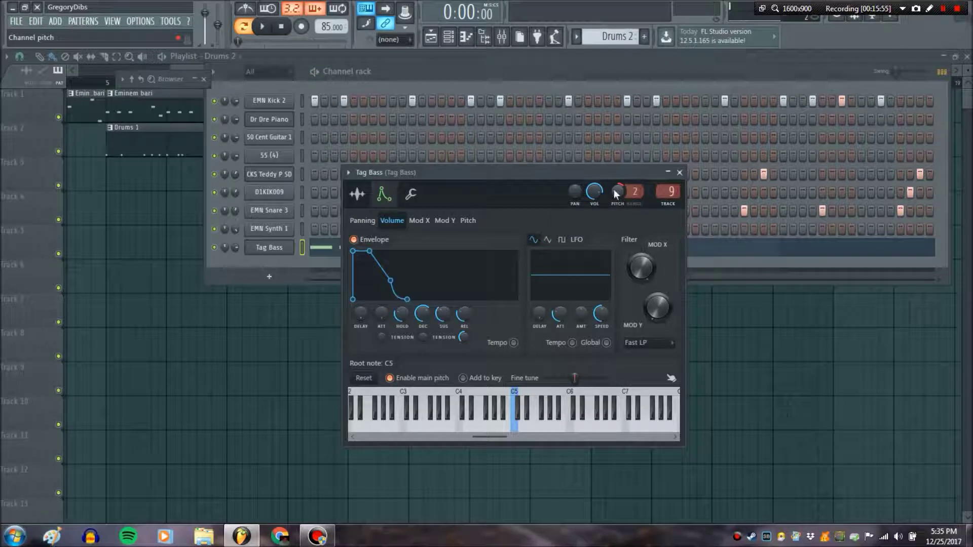
{"action": "left_click", "coordinate": [265, 30]}
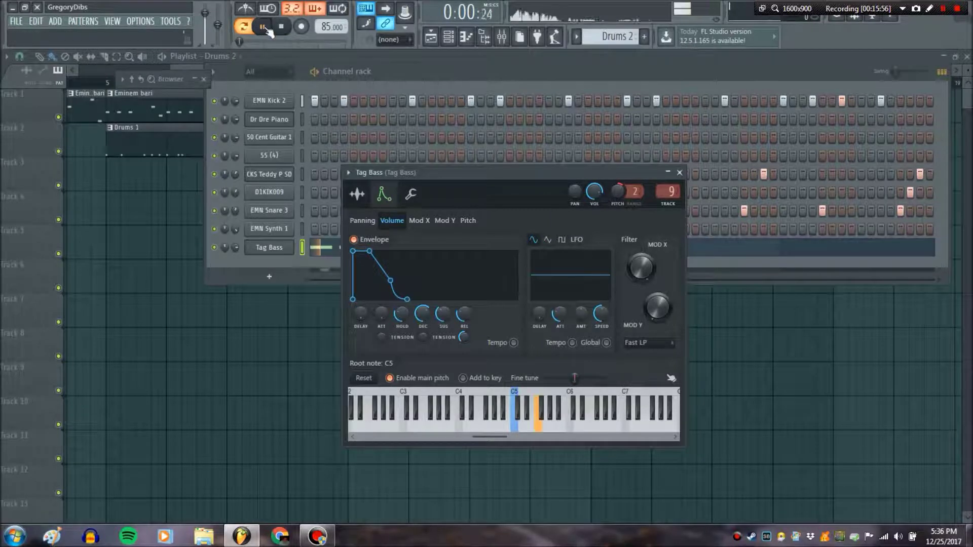
{"action": "left_click", "coordinate": [411, 85]}
Step: Copy the two Tag Bass F5 notes from bar 1 to the starts of bars 2, 3 and 4
{"action": "right_click", "coordinate": [288, 253]}
{"action": "left_click", "coordinate": [312, 250]}
{"action": "right_click", "coordinate": [276, 251]}
{"action": "left_click", "coordinate": [304, 249]}
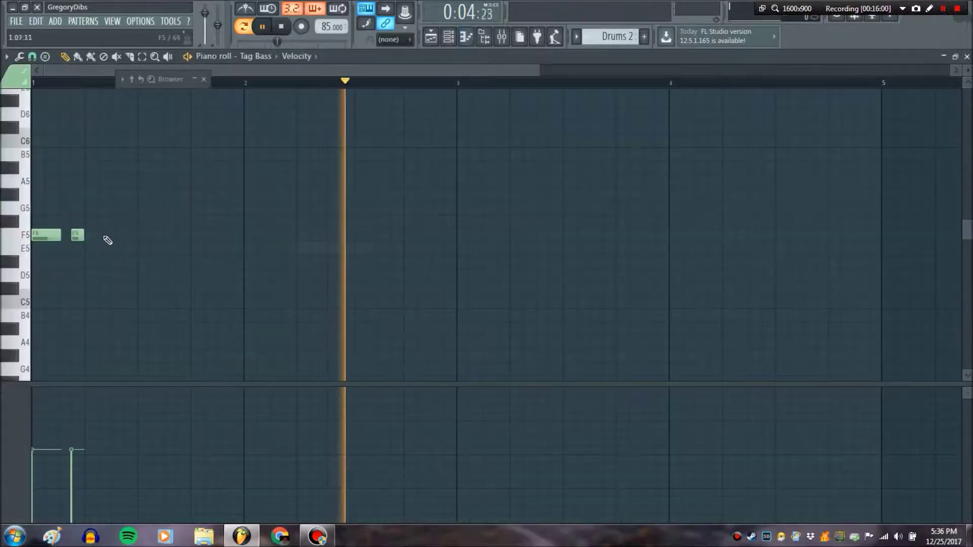
{"action": "key", "text": "ctrl+a"}
{"action": "key", "text": "ctrl+c"}
{"action": "key", "text": "ctrl+v"}
{"action": "left_click_drag", "start_coordinate": [66, 236], "coordinate": [264, 243]}
{"action": "key", "text": "ctrl+v"}
{"action": "left_click_drag", "start_coordinate": [80, 234], "coordinate": [474, 237]}
{"action": "key", "text": "ctrl+v"}
{"action": "left_click_drag", "start_coordinate": [48, 238], "coordinate": [686, 239]}
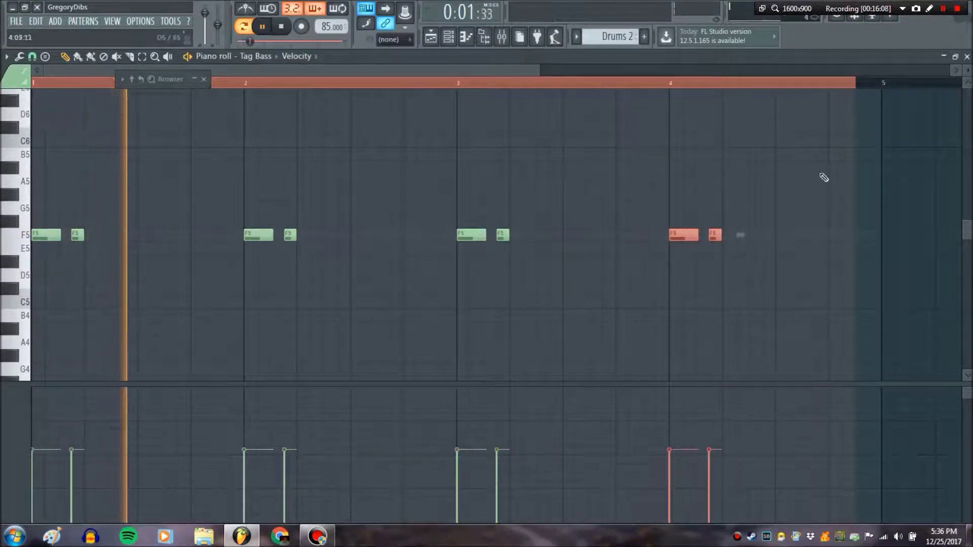
{"action": "key", "text": "ctrl+a"}
Step: Add a rising run of one-step Tag Bass notes, A5, A#5 and C6, near the end of bar 2
{"action": "left_click", "coordinate": [404, 193]}
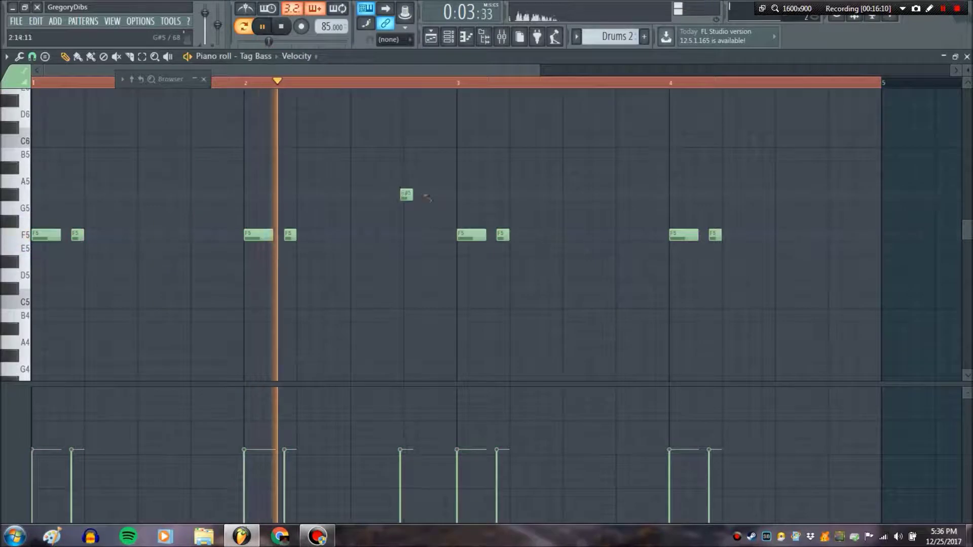
{"action": "left_click", "coordinate": [406, 194]}
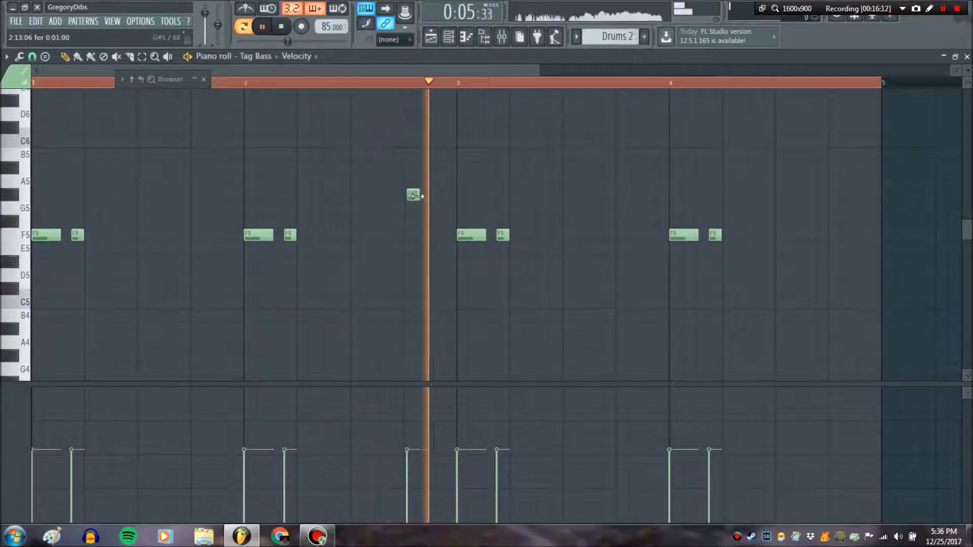
{"action": "left_click_drag", "start_coordinate": [414, 195], "coordinate": [410, 181]}
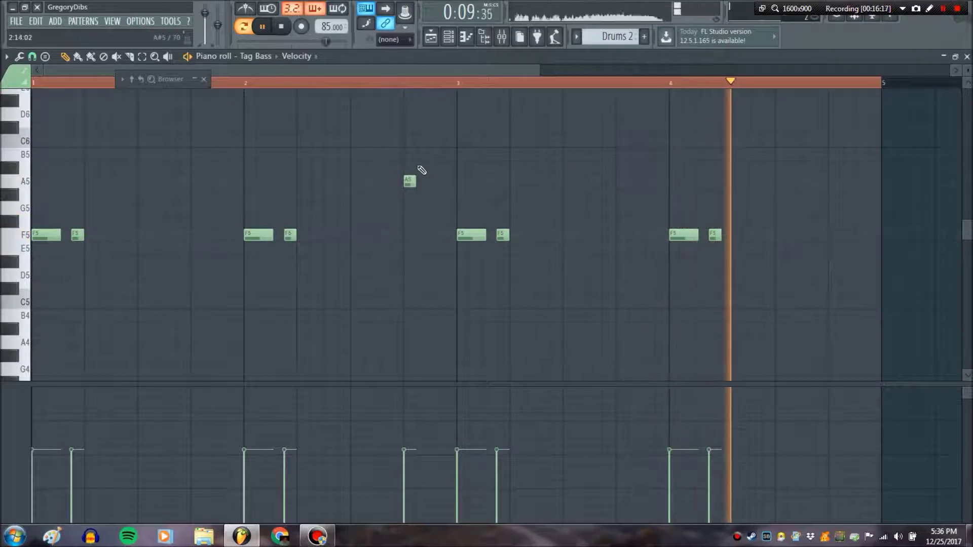
{"action": "left_click", "coordinate": [421, 167]}
{"action": "left_click", "coordinate": [435, 155]}
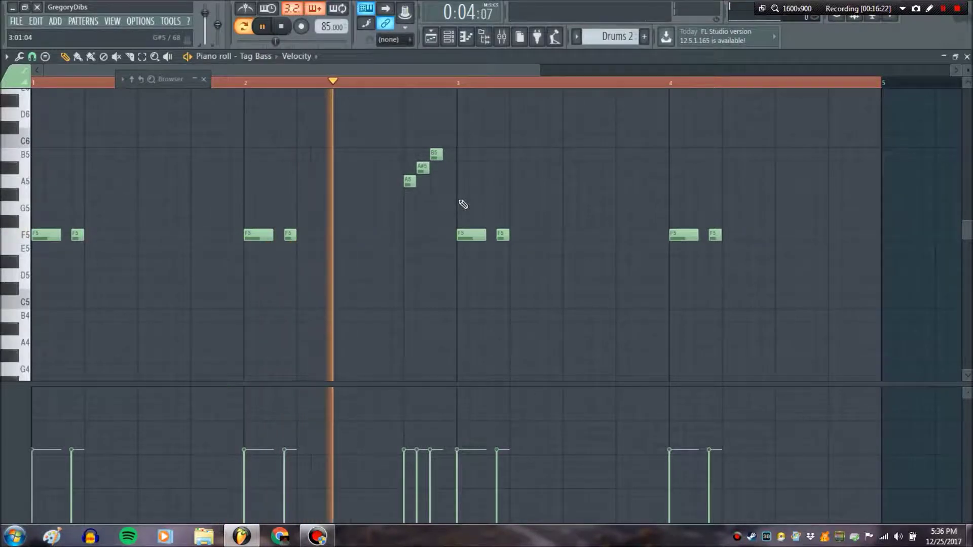
{"action": "left_click_drag", "start_coordinate": [436, 155], "coordinate": [436, 141]}
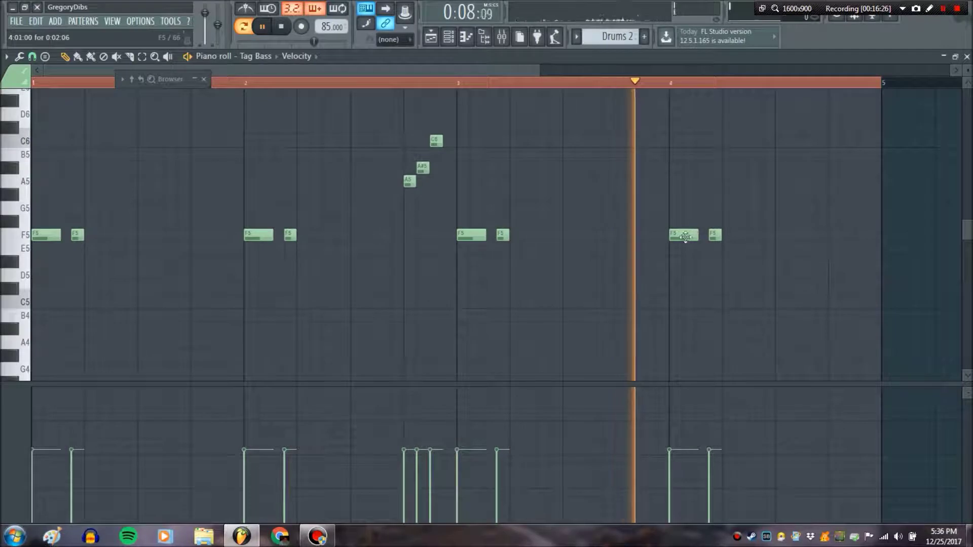
Step: Add two-step notes C5, C#5, C#5 and C5 through the end of bar 4, and lower bar 2's A5 note to G#5
{"action": "left_click", "coordinate": [755, 303]}
{"action": "left_click_drag", "start_coordinate": [755, 305], "coordinate": [774, 301]}
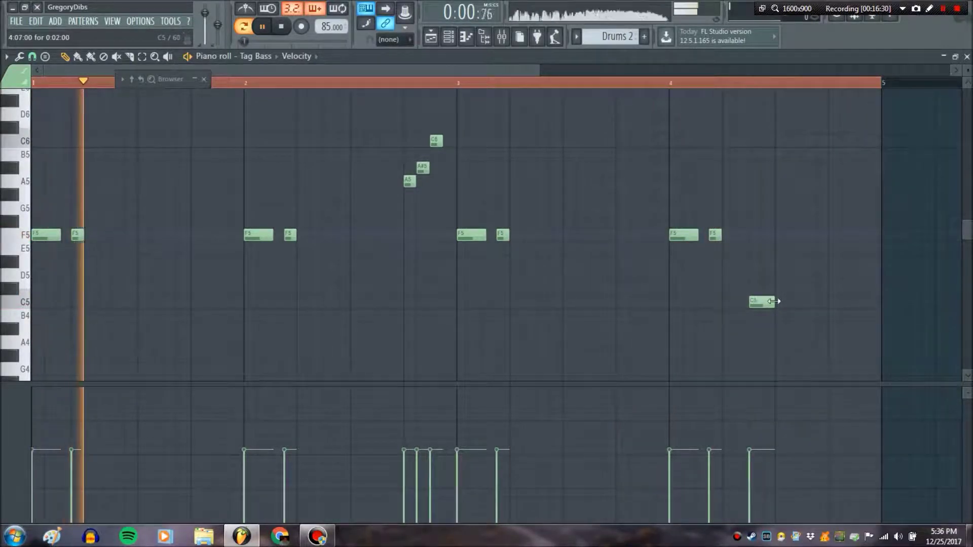
{"action": "left_click", "coordinate": [778, 289]}
{"action": "left_click", "coordinate": [817, 289]}
{"action": "left_click", "coordinate": [858, 302]}
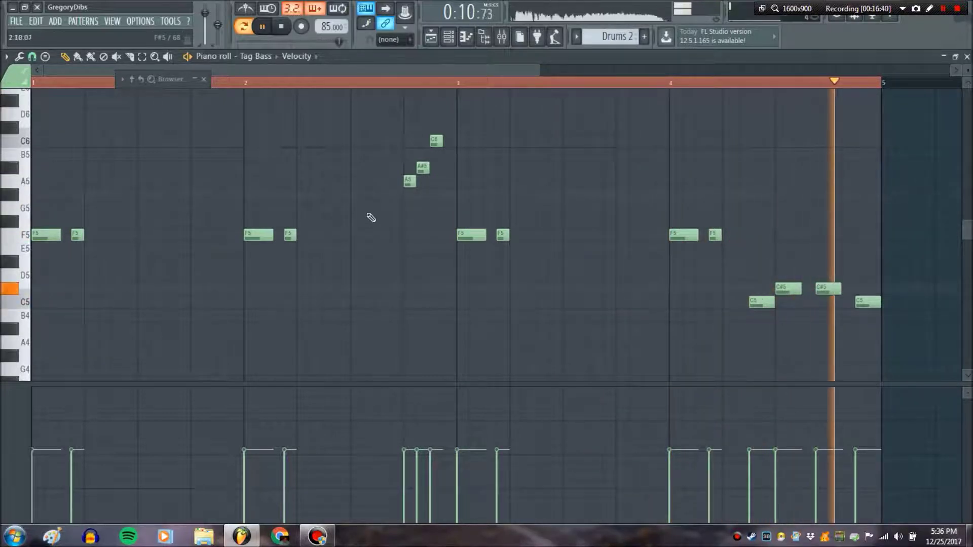
{"action": "left_click_drag", "start_coordinate": [408, 181], "coordinate": [408, 194]}
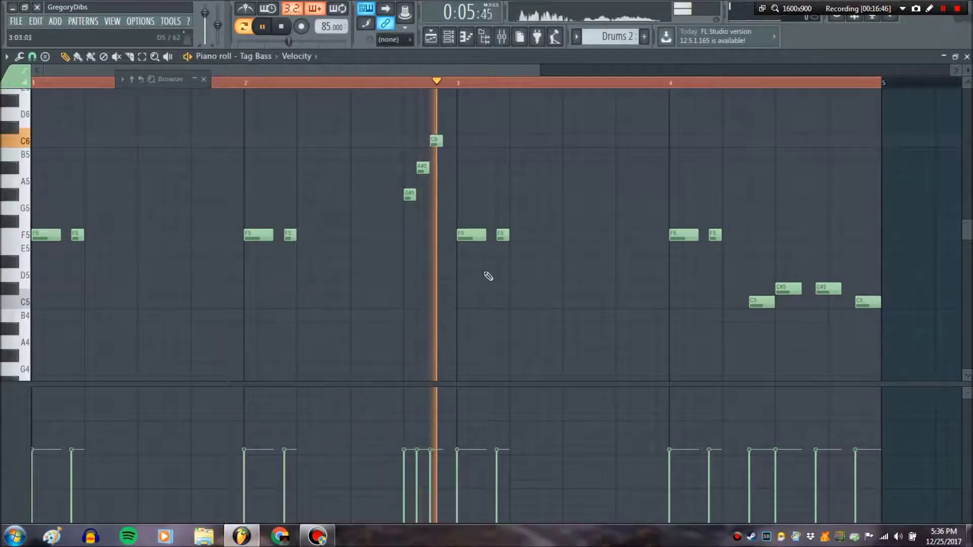
{"action": "left_click", "coordinate": [966, 57]}
Step: Insert Fruity parametric EQ 2 in the first effect slot of the Tag Bass mixer track
{"action": "left_click", "coordinate": [278, 252]}
{"action": "left_click", "coordinate": [279, 251]}
{"action": "left_click", "coordinate": [502, 38]}
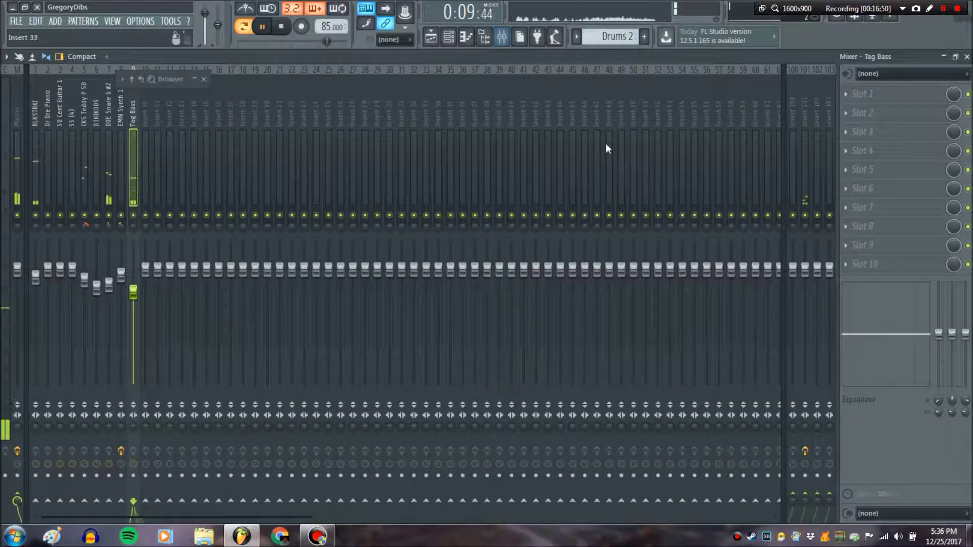
{"action": "left_click", "coordinate": [892, 93]}
{"action": "left_click", "coordinate": [918, 98]}
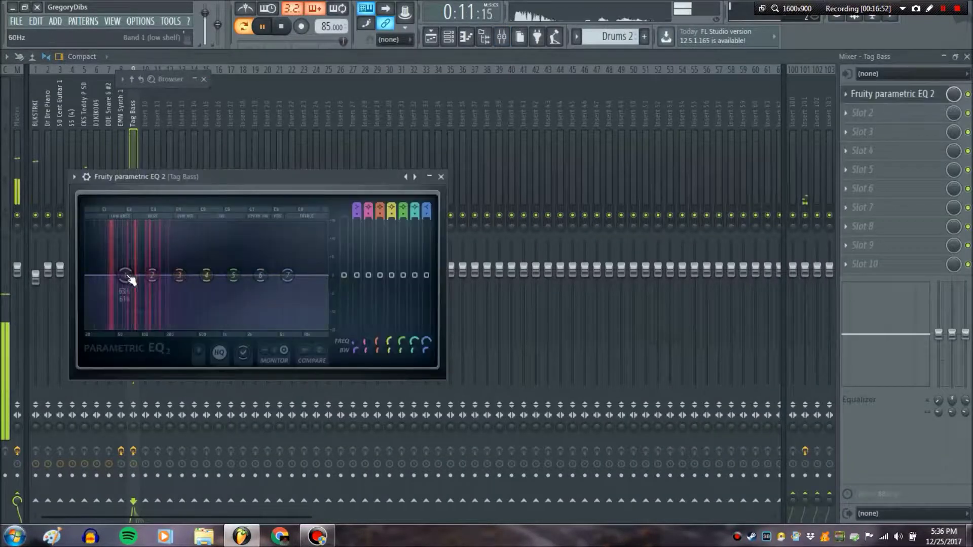
Step: Cut band 1 of the Tag Bass equalizer by about 18 dB at 20 Hz and shift band 2 slightly lower in frequency
{"action": "left_click_drag", "start_coordinate": [125, 276], "coordinate": [86, 277]}
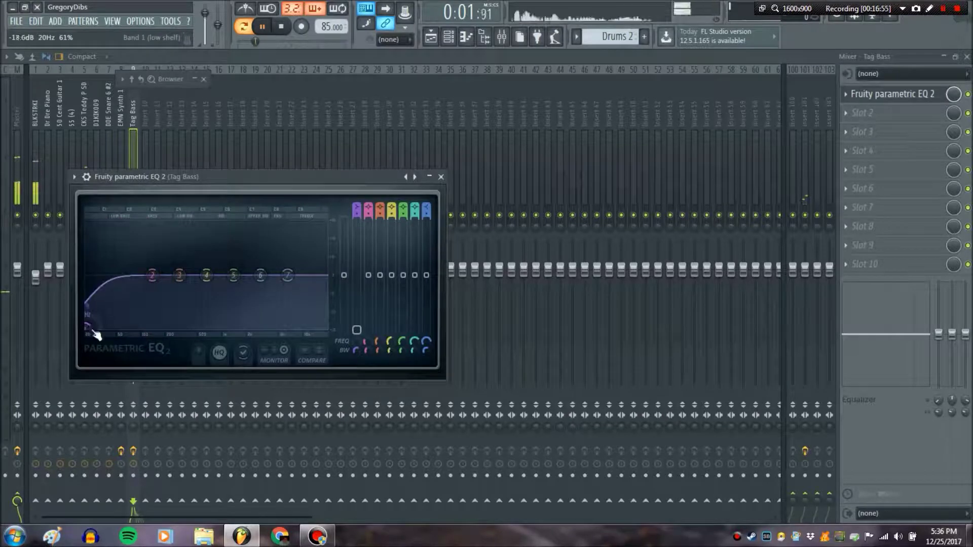
{"action": "left_click_drag", "start_coordinate": [150, 275], "coordinate": [141, 277]}
{"action": "left_click", "coordinate": [281, 26]}
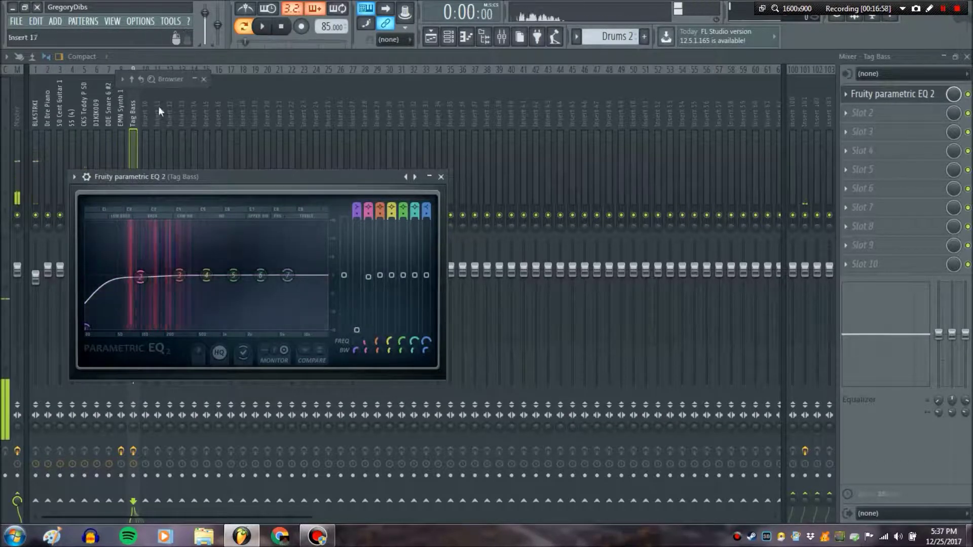
Step: Insert Fruity parametric EQ 2 in the first effect slot of the BLKSTRKI mixer track
{"action": "left_click", "coordinate": [41, 114]}
{"action": "left_click", "coordinate": [853, 93]}
{"action": "left_click", "coordinate": [868, 100]}
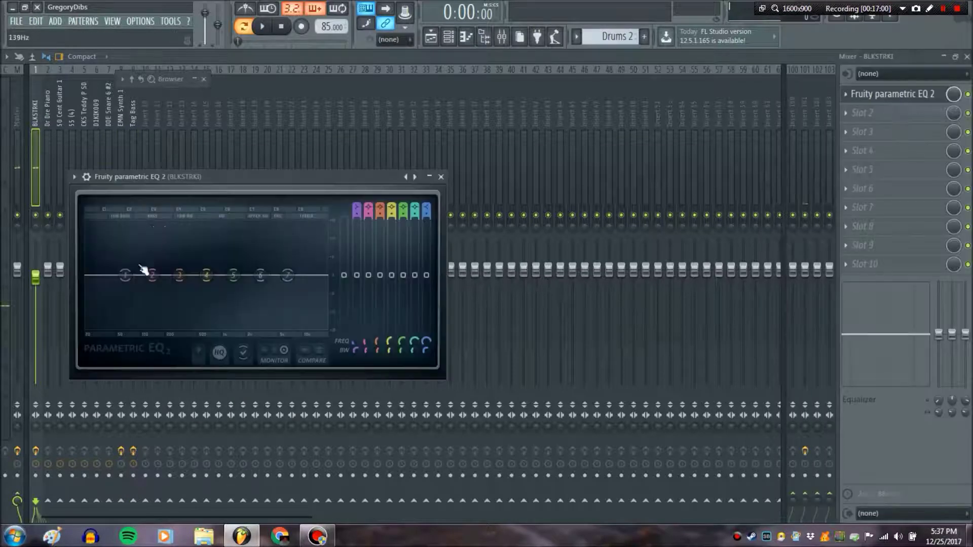
Step: Shape the BLKSTRKI equalizer during playback with a slight band 1 cut at 20 Hz, a band 3 dip near 300 Hz and a small band 2 boost
{"action": "left_click", "coordinate": [263, 29]}
{"action": "left_click_drag", "start_coordinate": [127, 275], "coordinate": [88, 284]}
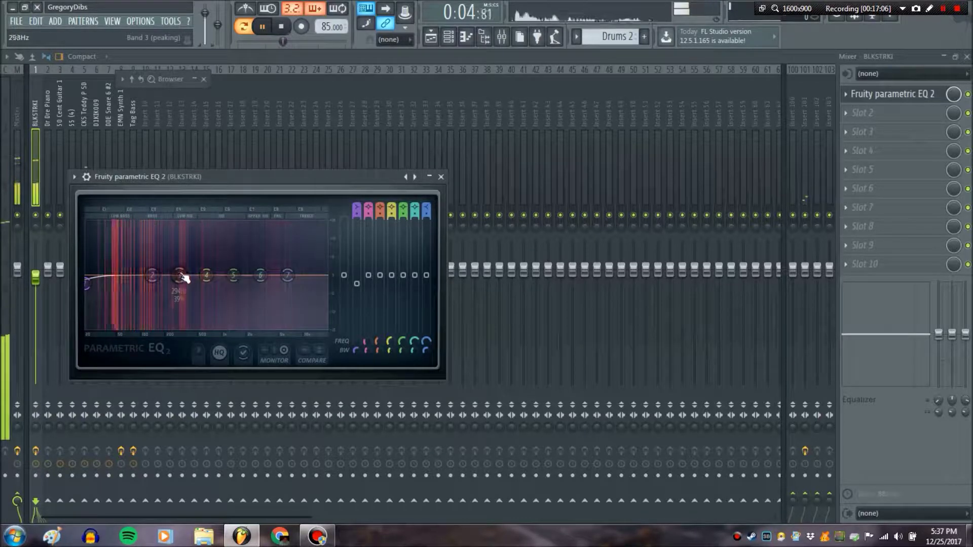
{"action": "left_click_drag", "start_coordinate": [184, 277], "coordinate": [153, 269]}
Step: Change band 7 of the BLKSTRKI equalizer to a steep low pass with its cutoff at about 10 kHz, and close the equalizer
{"action": "right_click", "coordinate": [289, 275]}
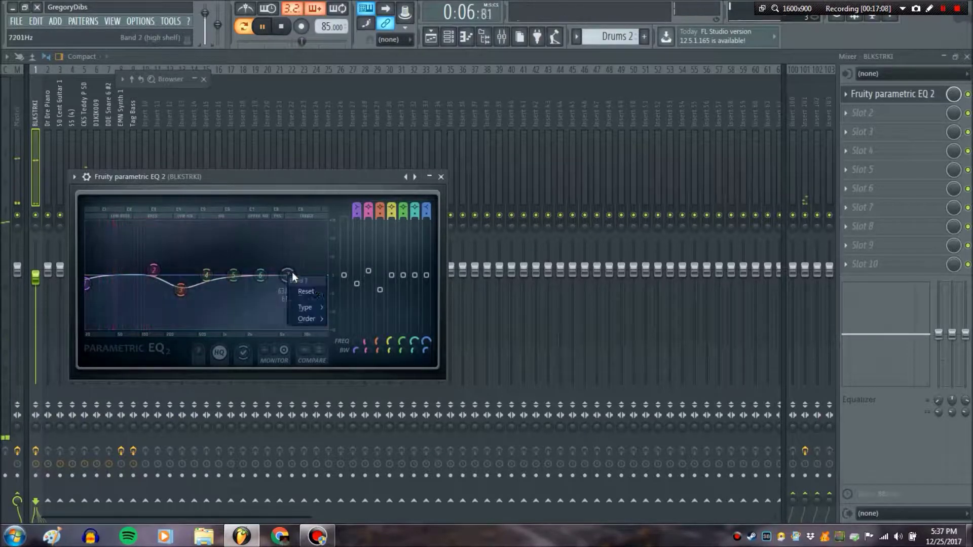
{"action": "mouse_move", "coordinate": [322, 306]}
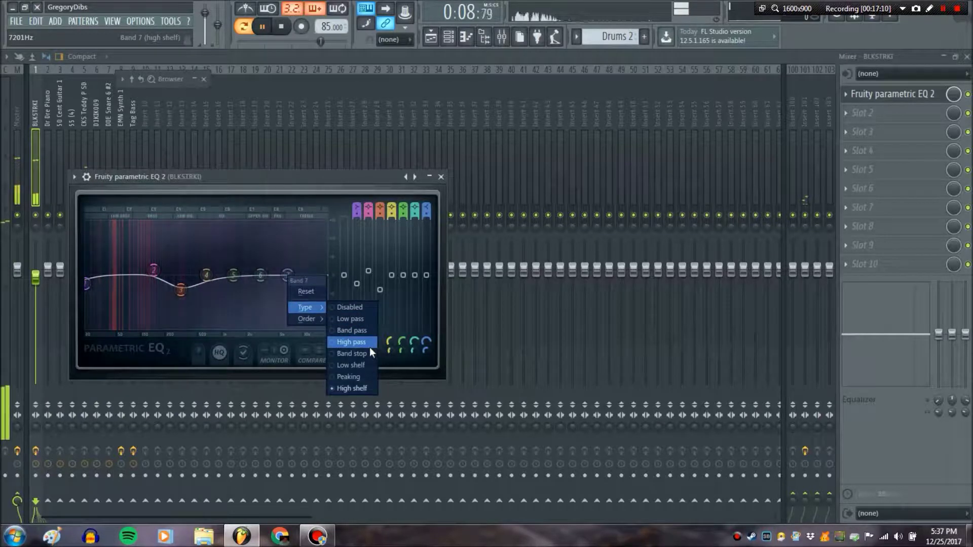
{"action": "left_click", "coordinate": [355, 319]}
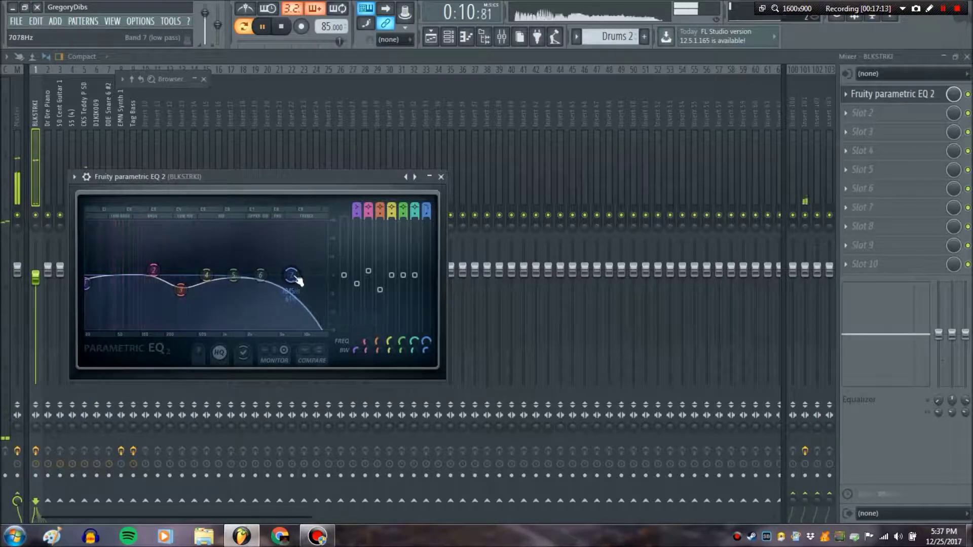
{"action": "left_click", "coordinate": [427, 213]}
{"action": "mouse_move", "coordinate": [283, 276]}
{"action": "left_mouse_down"}
{"action": "mouse_move", "coordinate": [269, 281]}
{"action": "mouse_move", "coordinate": [322, 276]}
{"action": "mouse_move", "coordinate": [287, 278]}
{"action": "left_mouse_up"}
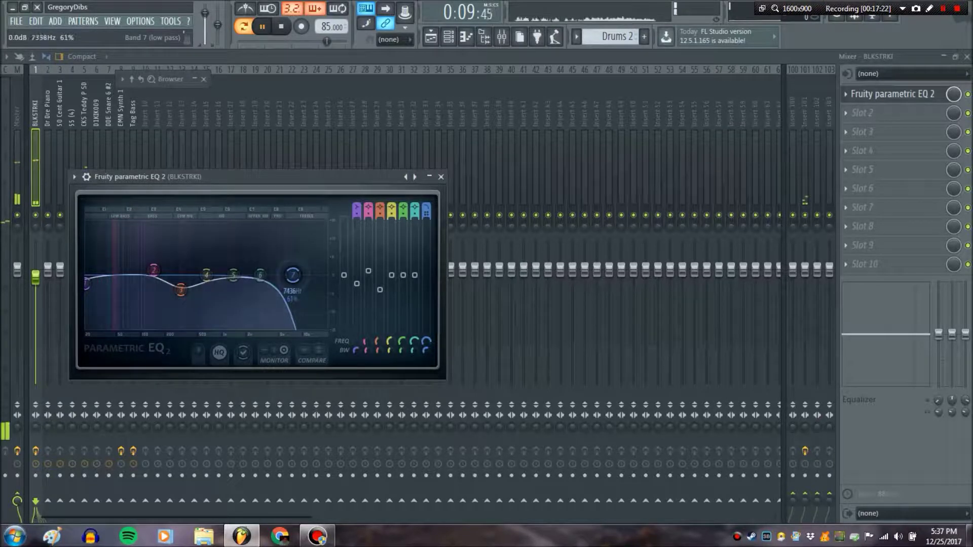
{"action": "left_click_drag", "start_coordinate": [295, 277], "coordinate": [299, 276]}
{"action": "left_click", "coordinate": [282, 27]}
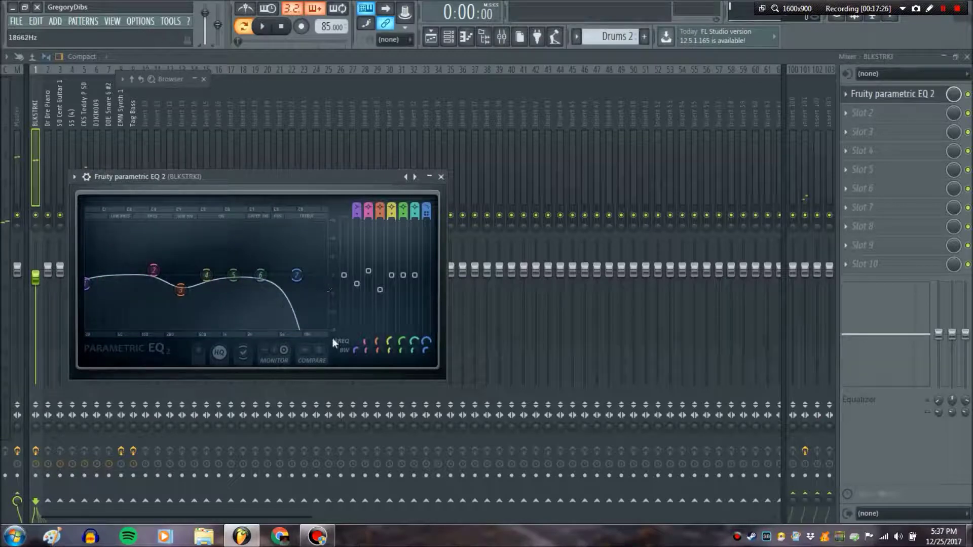
{"action": "left_click_drag", "start_coordinate": [296, 275], "coordinate": [306, 275]}
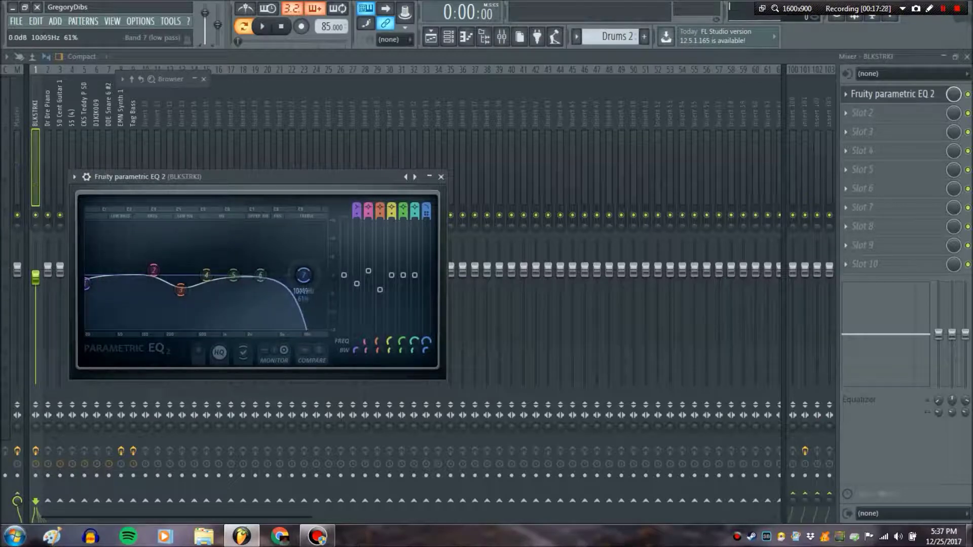
{"action": "left_click", "coordinate": [442, 176]}
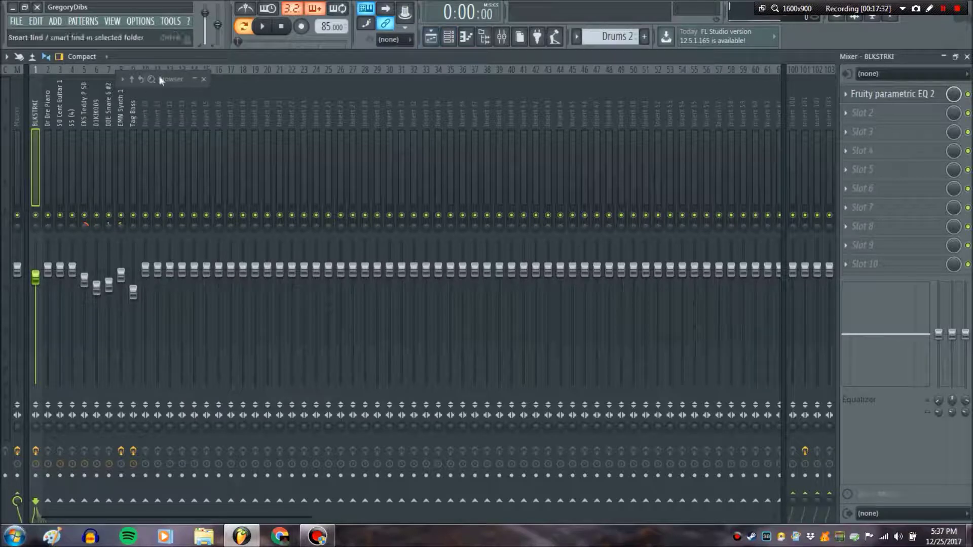
Step: Change band 1 of the Tag Bass equalizer from a low shelf to a high pass and adjust its slope
{"action": "left_click", "coordinate": [135, 105]}
{"action": "left_click", "coordinate": [894, 95]}
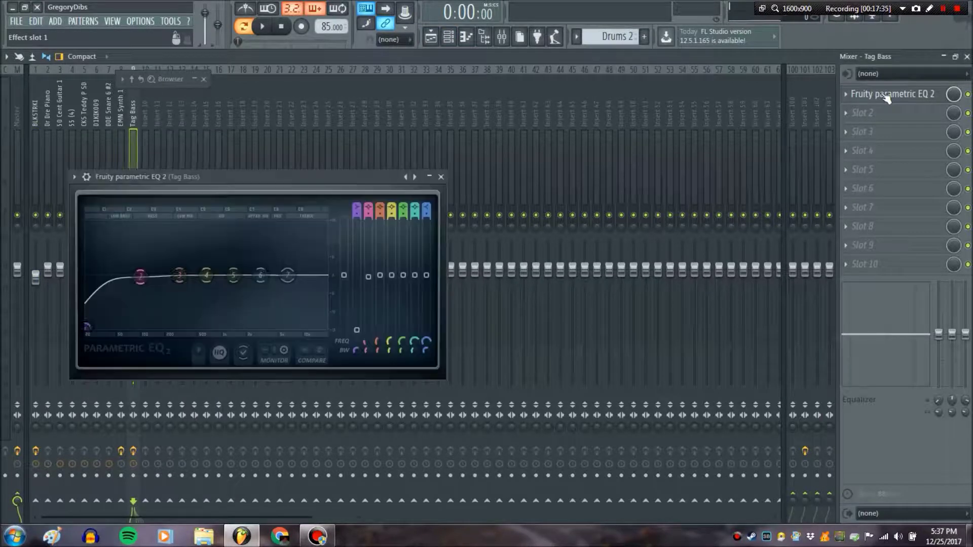
{"action": "right_click", "coordinate": [96, 329]}
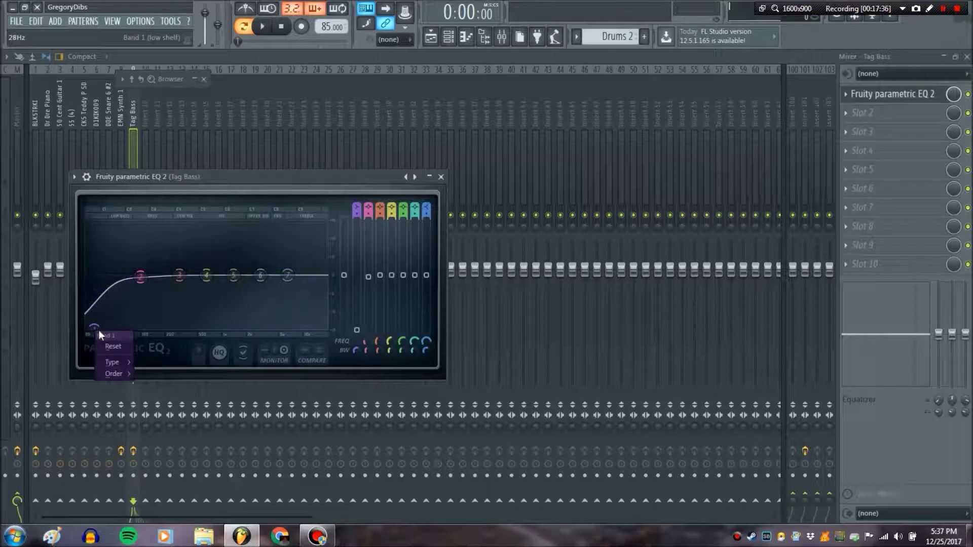
{"action": "mouse_move", "coordinate": [113, 361]}
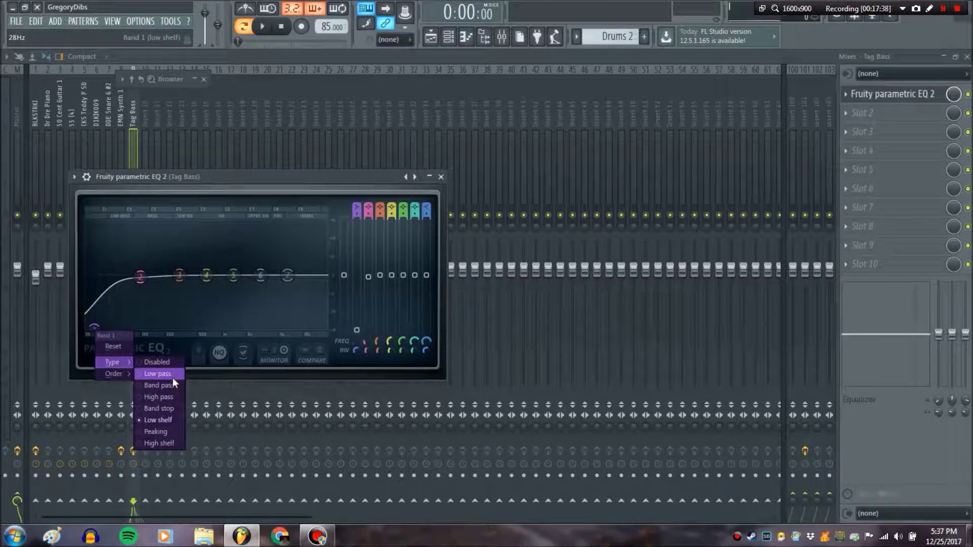
{"action": "left_click", "coordinate": [158, 397]}
{"action": "left_click_drag", "start_coordinate": [357, 214], "coordinate": [357, 204]}
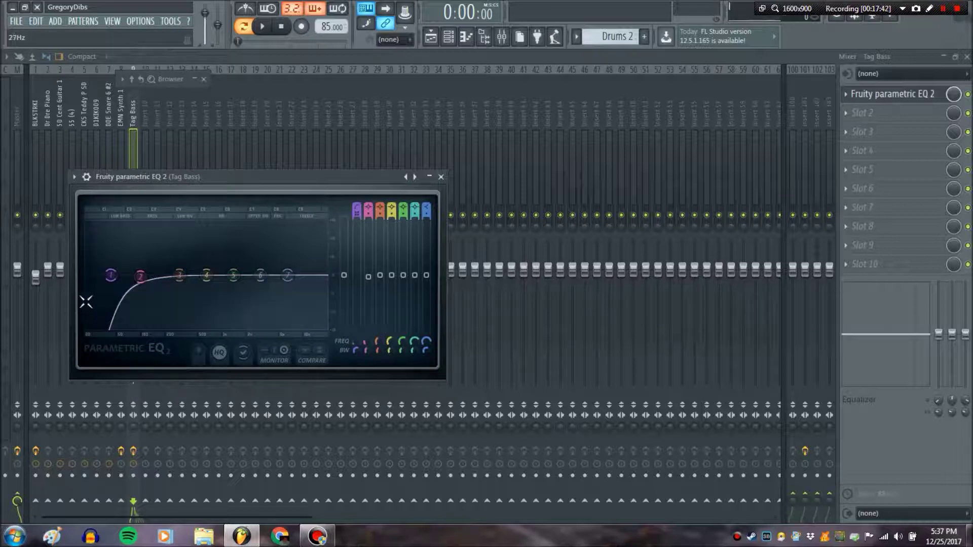
Step: Shape the Tag Bass equalizer with a band 1 cutoff at about 49 Hz and small boosts on bands 2, 3 and 4
{"action": "left_click_drag", "start_coordinate": [140, 276], "coordinate": [142, 271]}
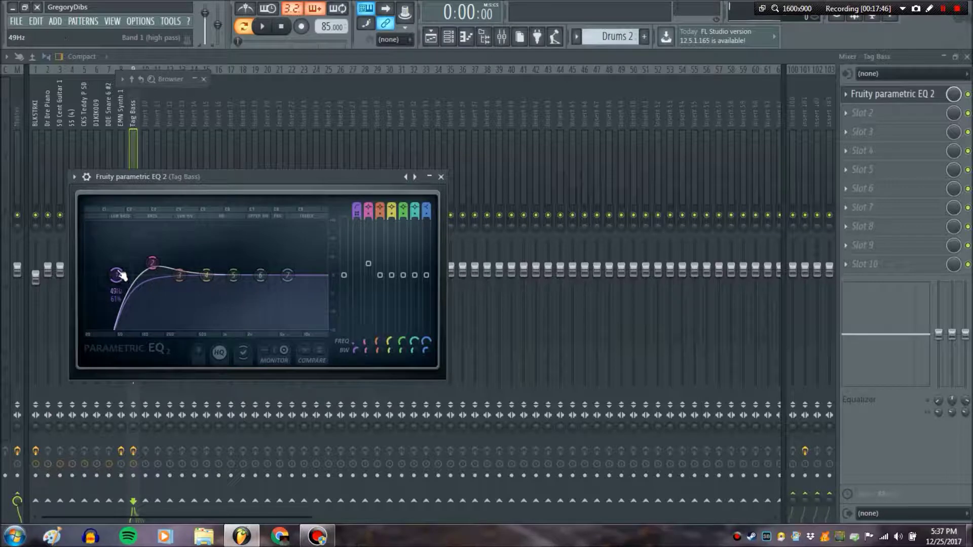
{"action": "key", "text": "space"}
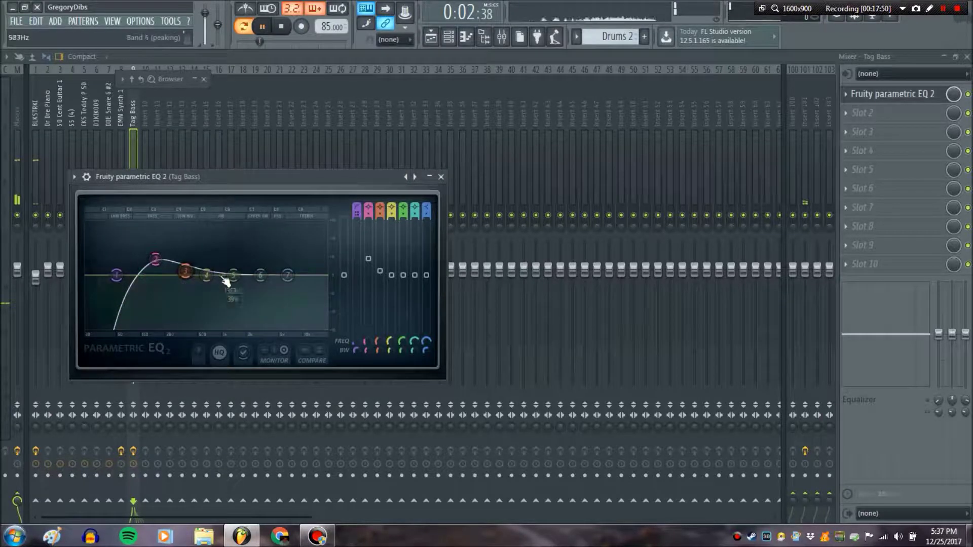
{"action": "left_click_drag", "start_coordinate": [207, 276], "coordinate": [213, 272]}
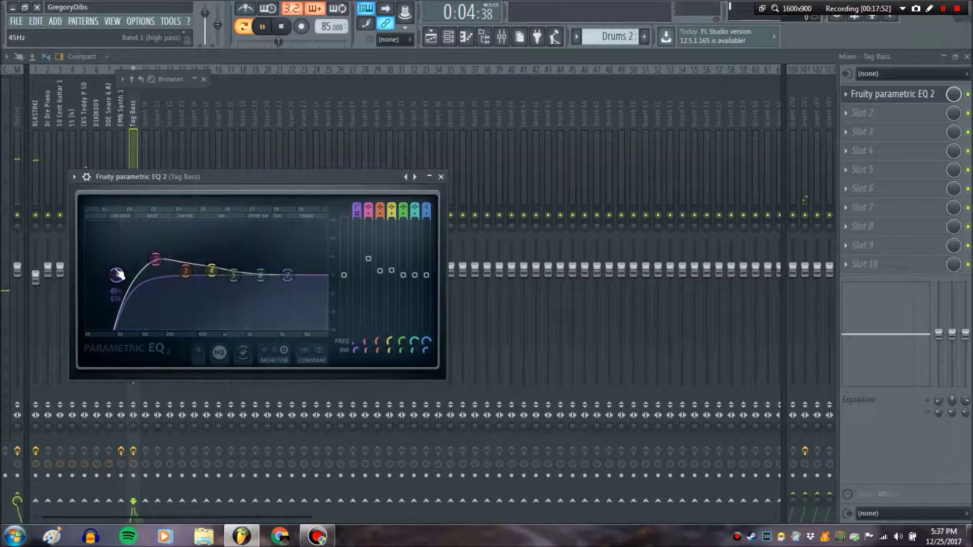
Step: Change band 7 of the Tag Bass equalizer to a steeper low pass with its cutoff at about 9.6 kHz, and close the equalizer
{"action": "right_click", "coordinate": [287, 276]}
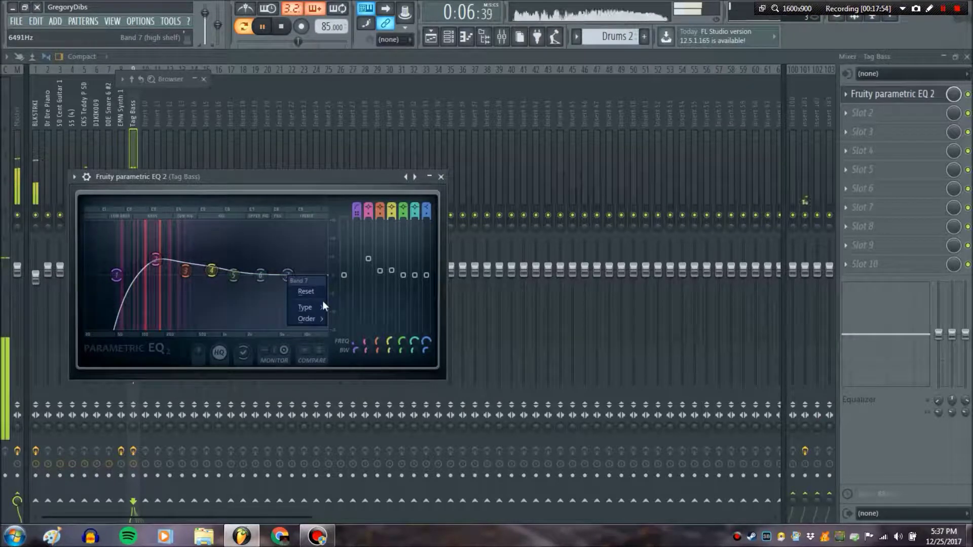
{"action": "mouse_move", "coordinate": [319, 307]}
{"action": "left_click", "coordinate": [354, 321]}
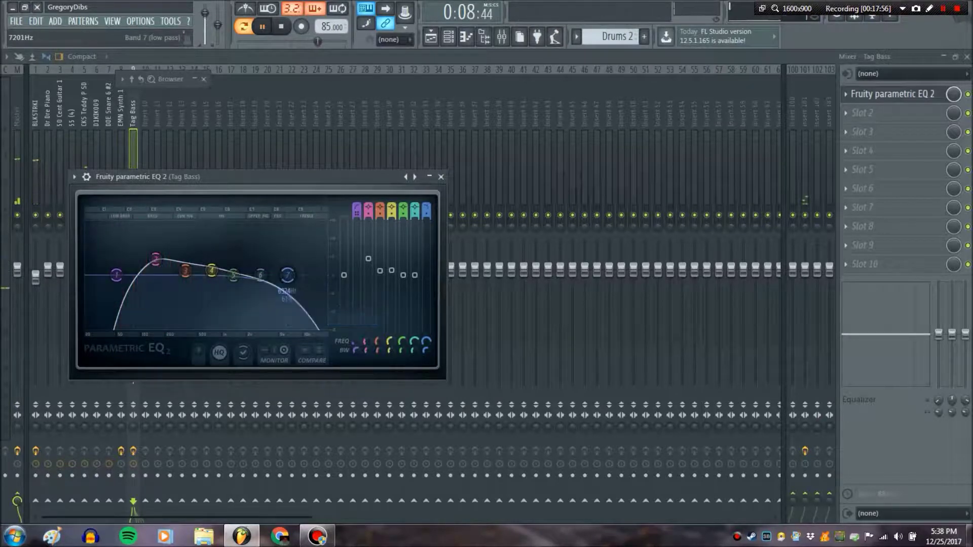
{"action": "scroll", "coordinate": [309, 276], "scroll_direction": "down", "scroll_amount": 4}
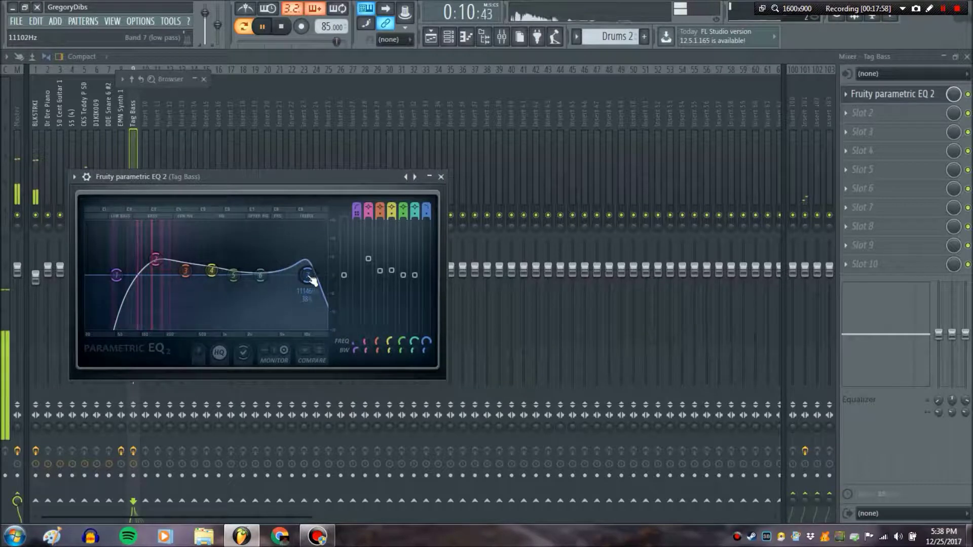
{"action": "scroll", "coordinate": [308, 276], "scroll_direction": "up", "scroll_amount": 5}
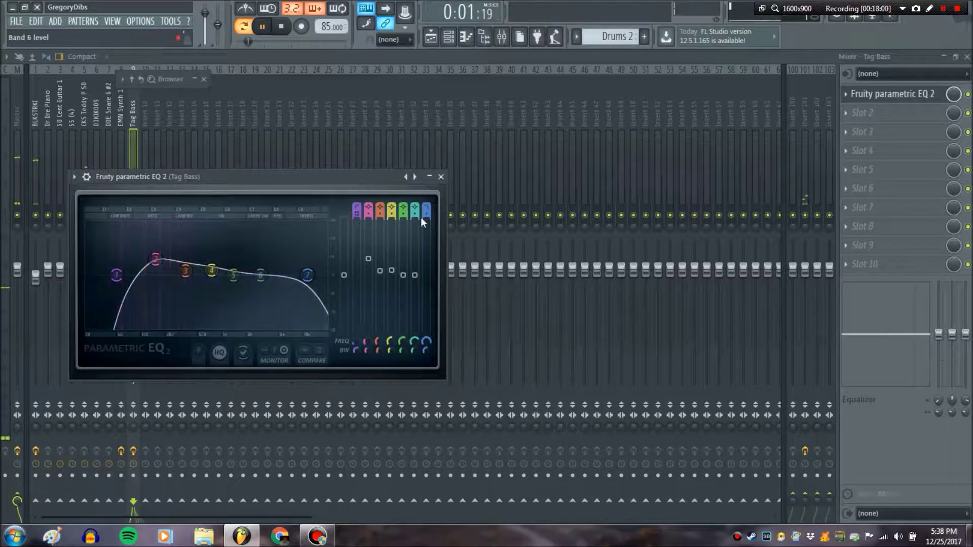
{"action": "left_click_drag", "start_coordinate": [426, 215], "coordinate": [426, 206]}
{"action": "mouse_move", "coordinate": [308, 275]}
{"action": "left_mouse_down"}
{"action": "mouse_move", "coordinate": [316, 276]}
{"action": "mouse_move", "coordinate": [304, 276]}
{"action": "left_mouse_up"}
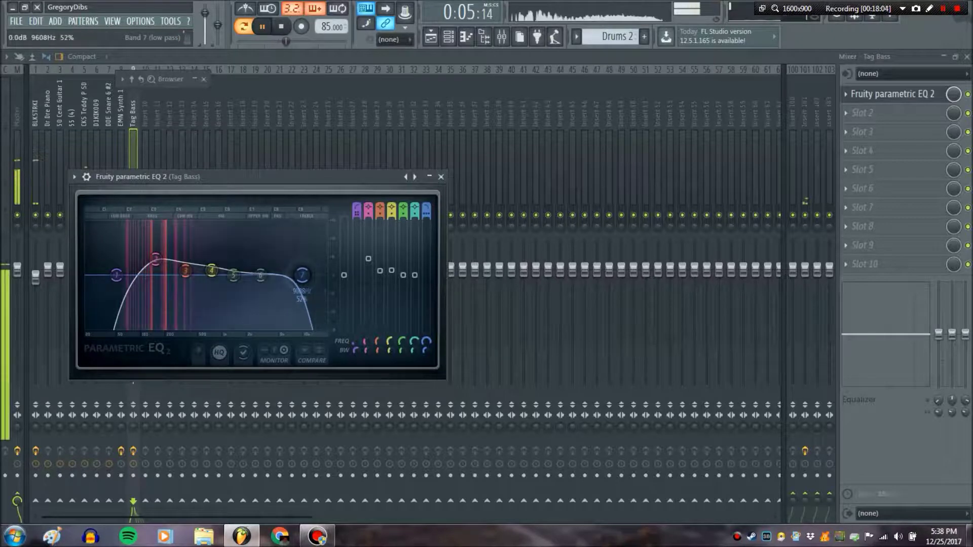
{"action": "scroll", "coordinate": [305, 277], "scroll_direction": "up", "scroll_amount": 3}
{"action": "left_click", "coordinate": [441, 177]}
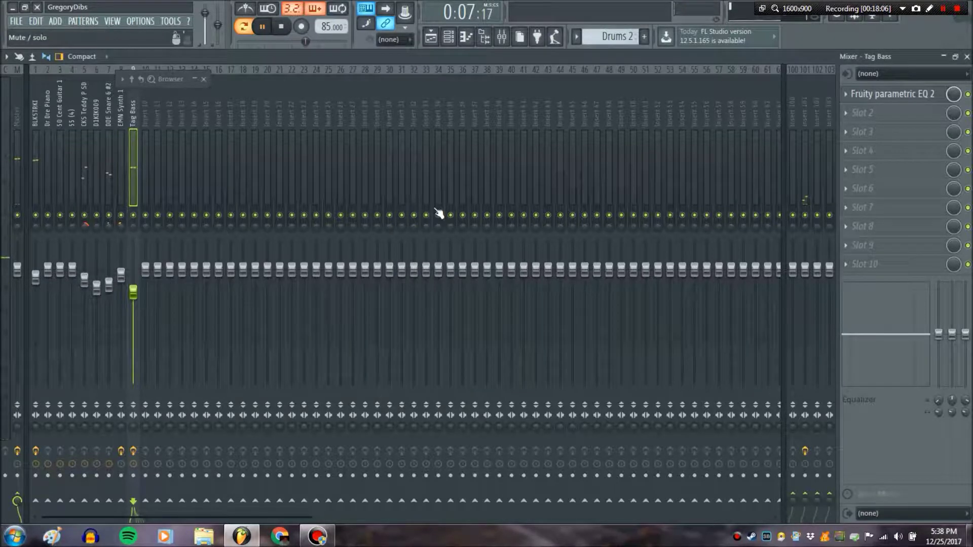
Step: Set the Tag Bass mixer volume to -4.3 dB and raise the BLKSTRKI mixer volume slightly during playback
{"action": "left_click", "coordinate": [434, 40]}
{"action": "key", "text": "F9"}
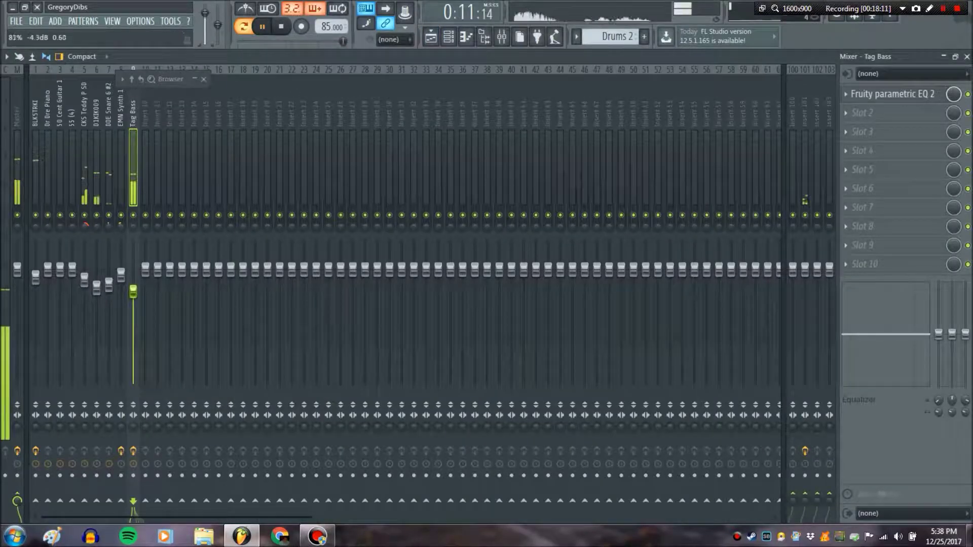
{"action": "left_click_drag", "start_coordinate": [40, 274], "coordinate": [40, 270]}
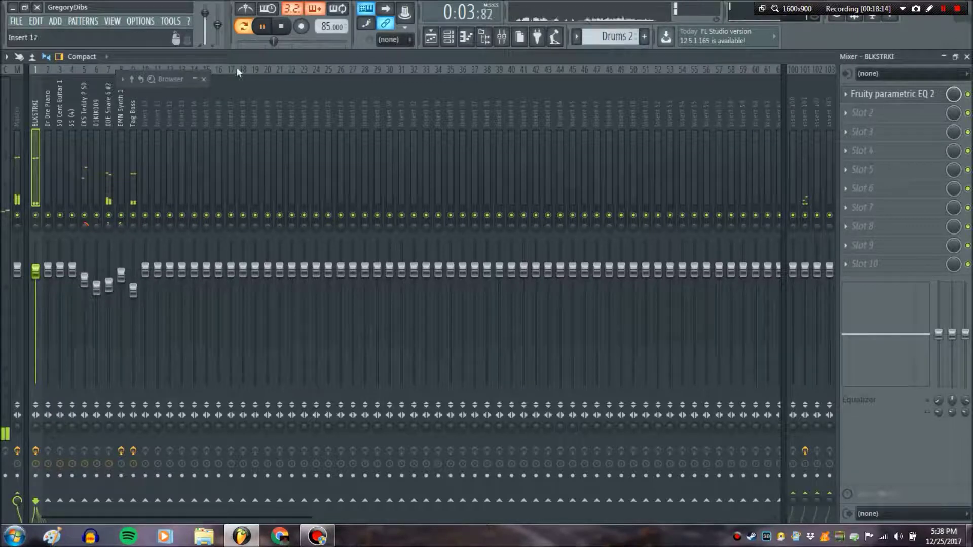
Step: Insert Fruity parametric EQ 2 in the first effect slot of the DDE Snare 6 #2 mixer track
{"action": "left_click", "coordinate": [106, 122]}
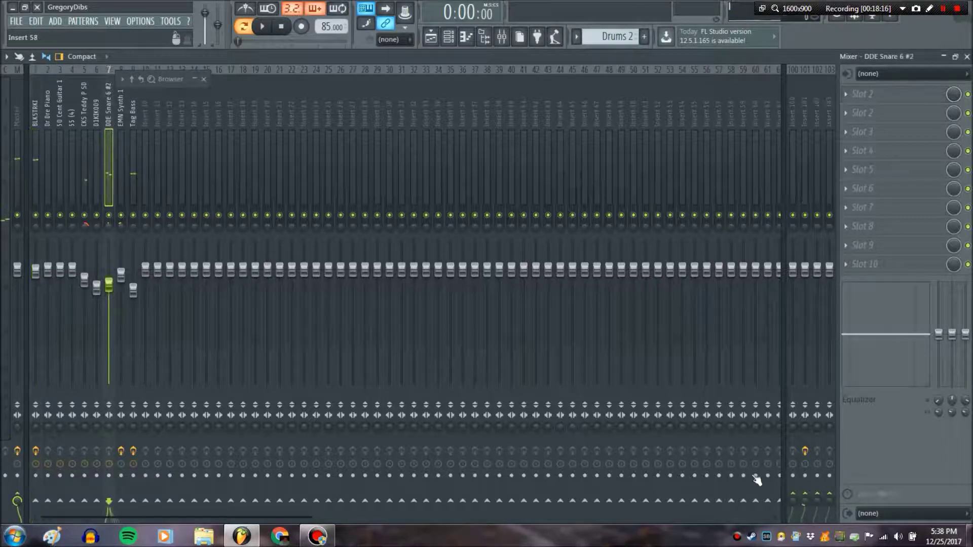
{"action": "left_click", "coordinate": [855, 98]}
{"action": "left_click", "coordinate": [811, 104]}
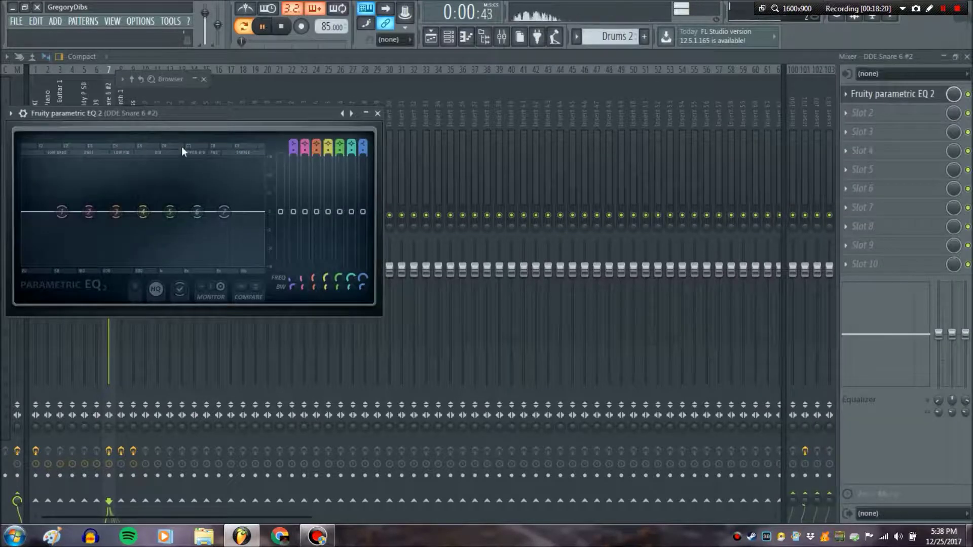
Step: Shape the snare equalizer with a deep band 1 low cut, a band 6 boost near 3.8 kHz and slight band 2, 3 and 7 cuts, and close it
{"action": "left_click_drag", "start_coordinate": [61, 212], "coordinate": [61, 213]}
{"action": "left_click_drag", "start_coordinate": [43, 254], "coordinate": [35, 263]}
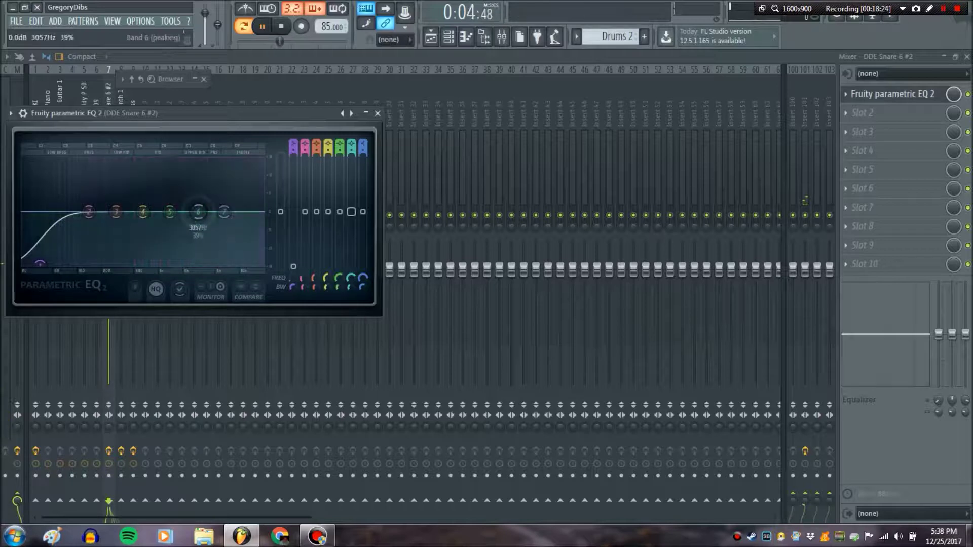
{"action": "left_click_drag", "start_coordinate": [224, 212], "coordinate": [206, 202]}
{"action": "left_click_drag", "start_coordinate": [224, 216], "coordinate": [229, 221]}
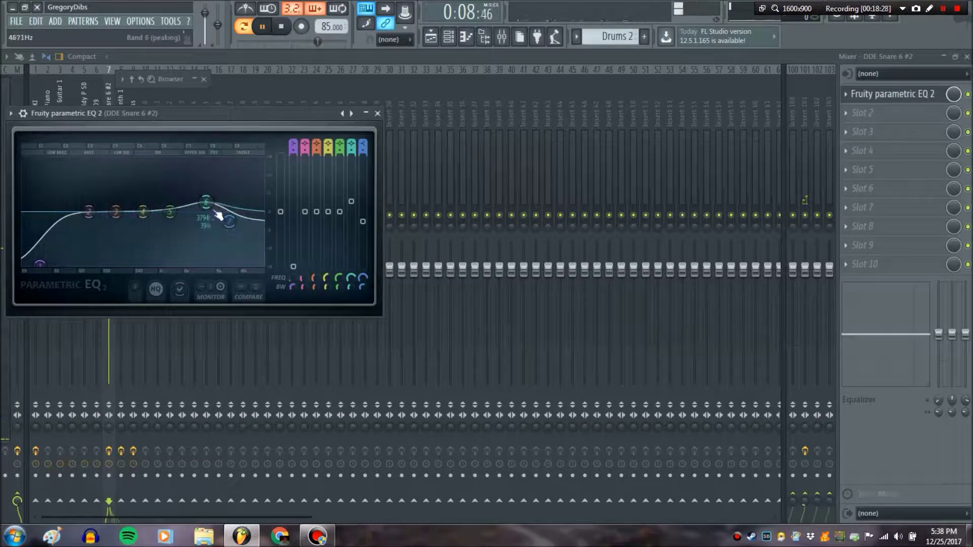
{"action": "left_click_drag", "start_coordinate": [170, 212], "coordinate": [175, 211]}
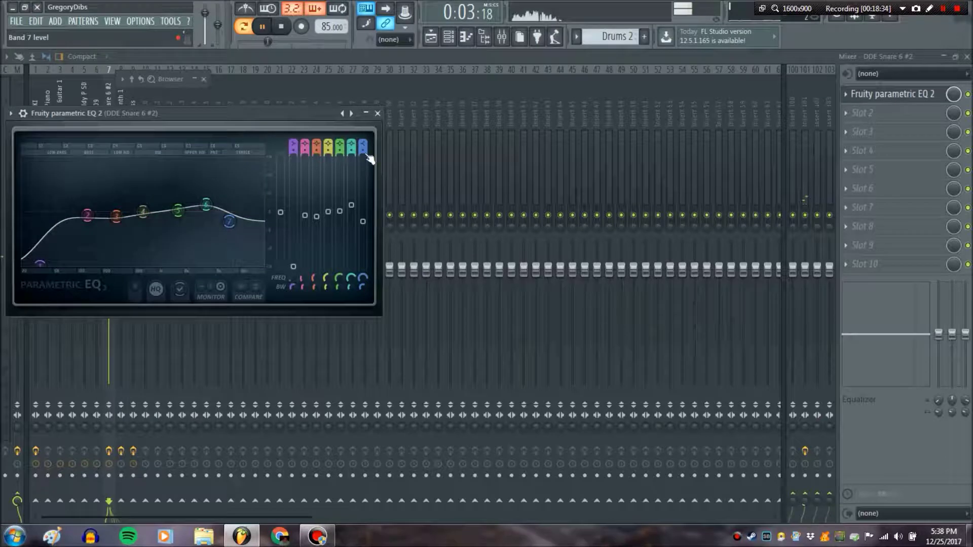
{"action": "left_click", "coordinate": [378, 113]}
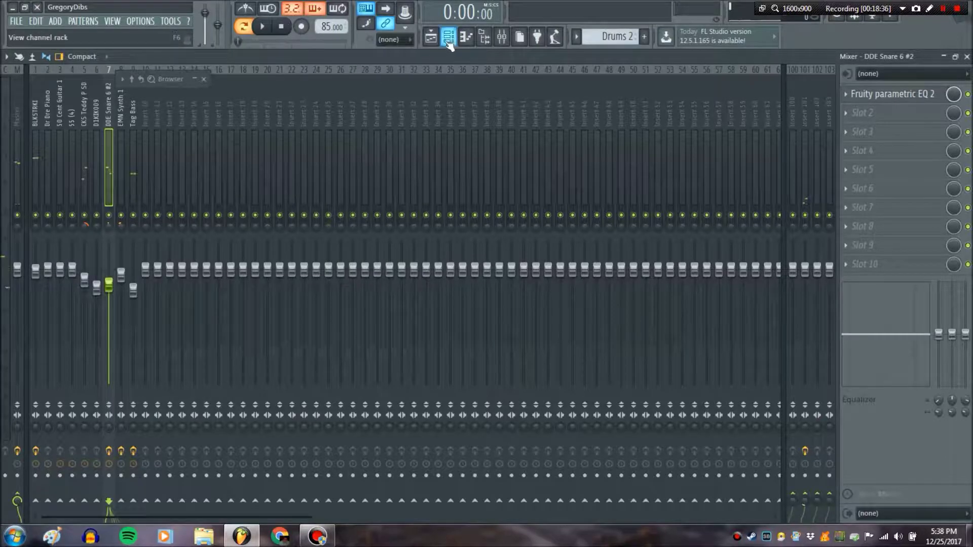
Step: Place Drums 2 clips on Track 3 at bars 9 and 13, and delete the Drums 1 clips above them on Track 2
{"action": "left_click", "coordinate": [449, 45]}
{"action": "left_click", "coordinate": [434, 44]}
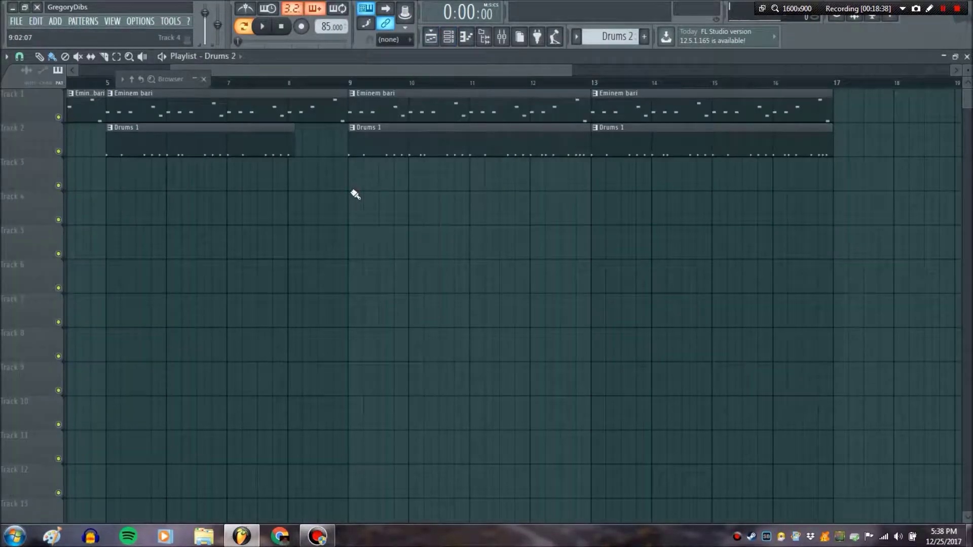
{"action": "left_click", "coordinate": [373, 175]}
{"action": "left_click", "coordinate": [627, 167]}
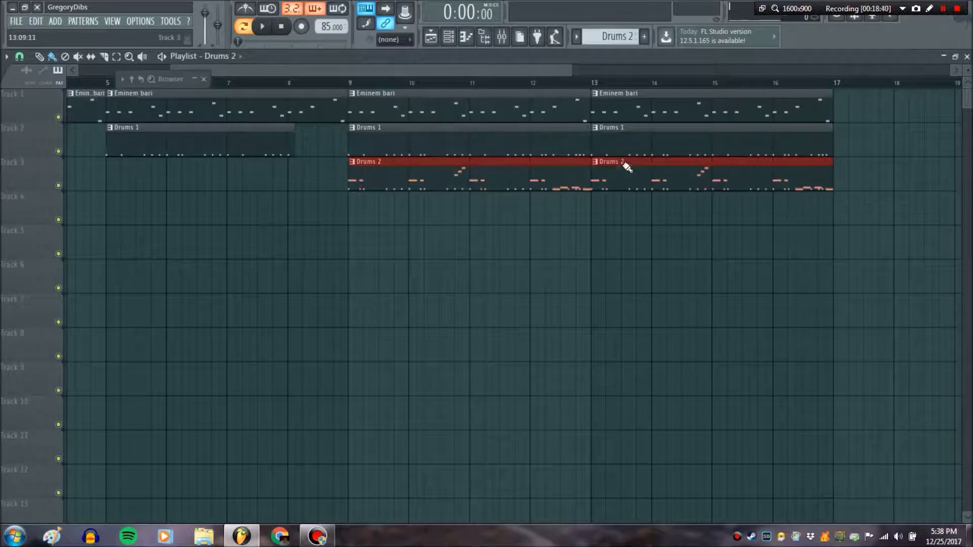
{"action": "right_click", "coordinate": [640, 149]}
{"action": "right_click", "coordinate": [431, 147]}
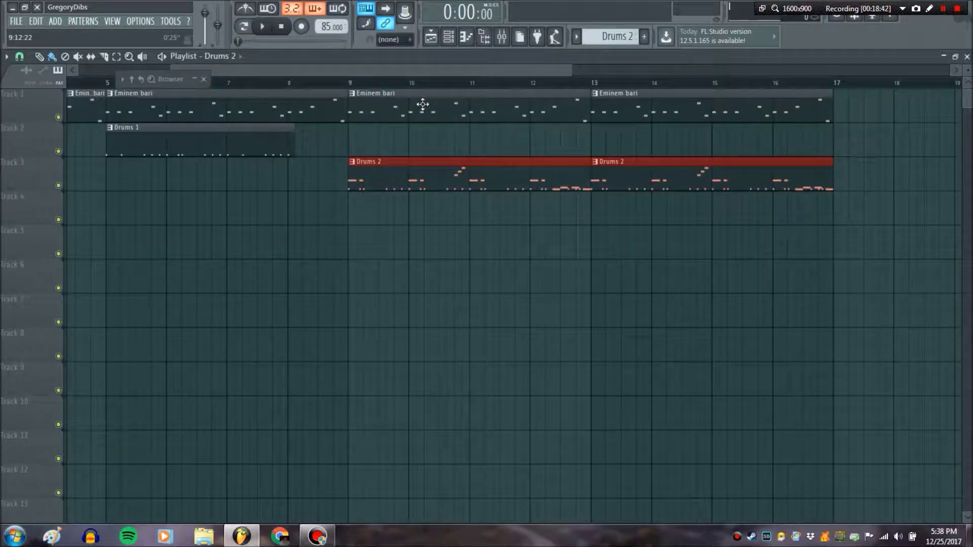
Step: Play the song arrangement to check how the two Drums 2 clips sound with the melody
{"action": "left_click", "coordinate": [263, 28]}
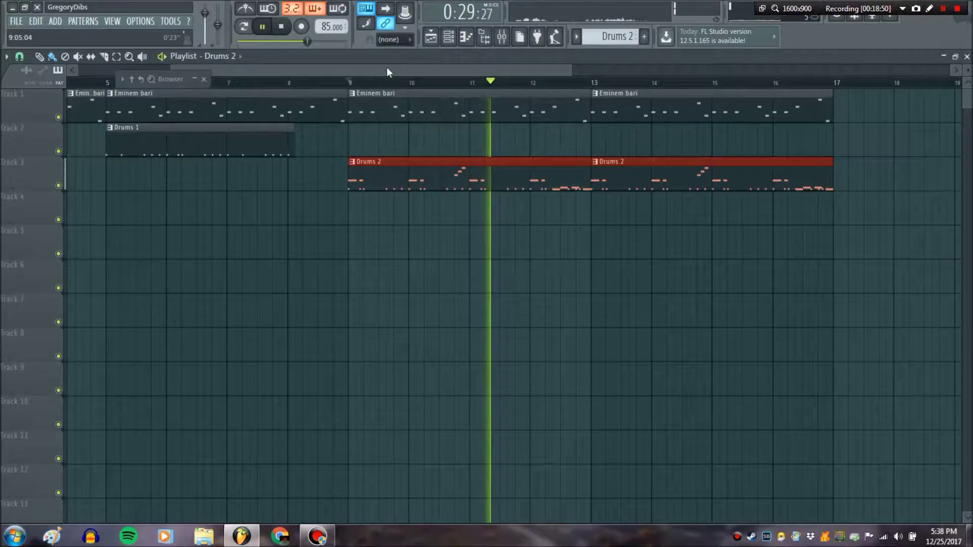
{"action": "left_click_drag", "start_coordinate": [387, 67], "coordinate": [487, 69]}
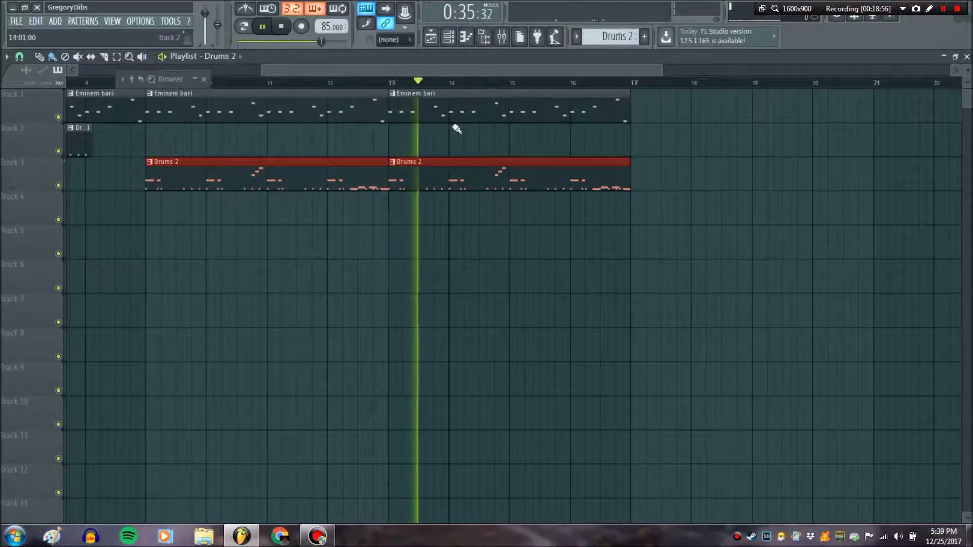
{"action": "left_click_drag", "start_coordinate": [465, 69], "coordinate": [76, 69]}
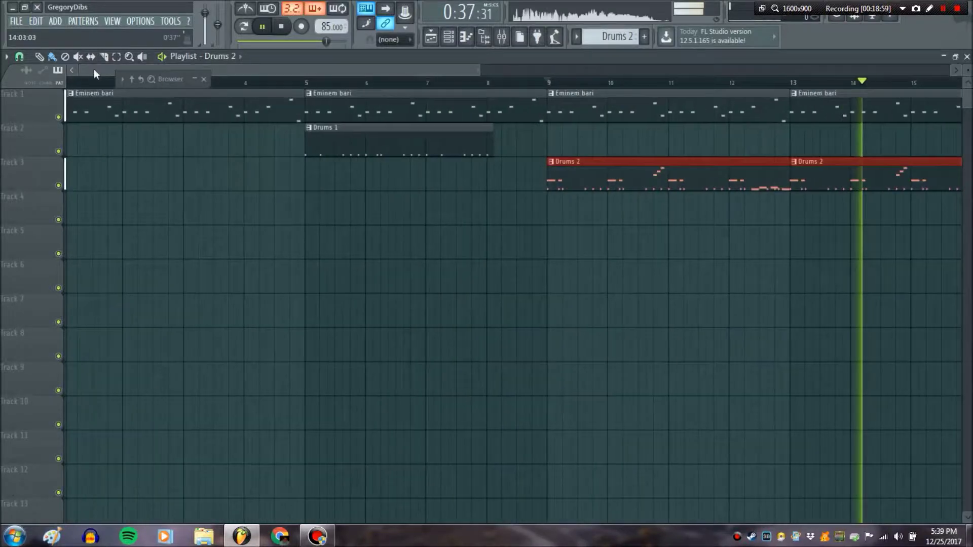
Step: Add a fourth C5 note to the repeated notes in bars 1, 2 and 3 of the Eminem bari melody
{"action": "double_click", "coordinate": [164, 111]}
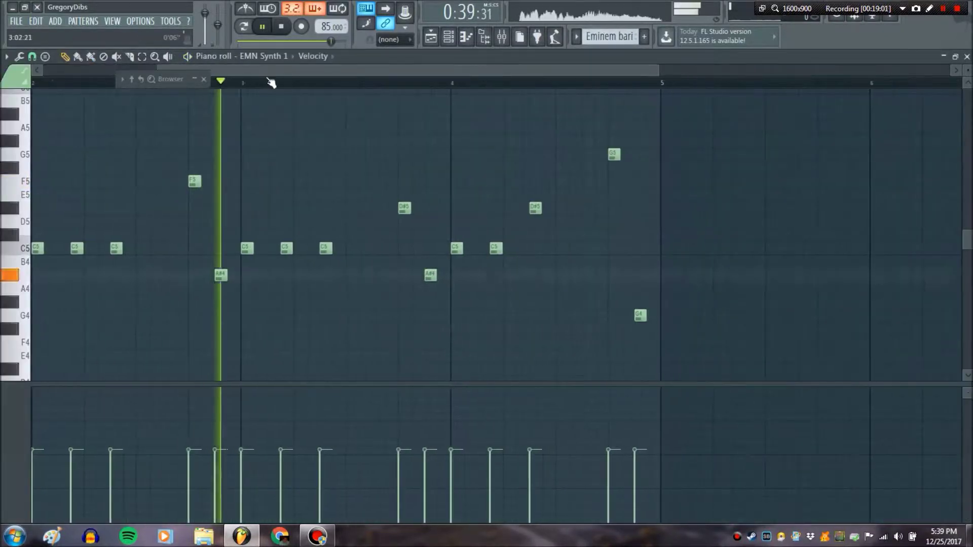
{"action": "left_click", "coordinate": [365, 250]}
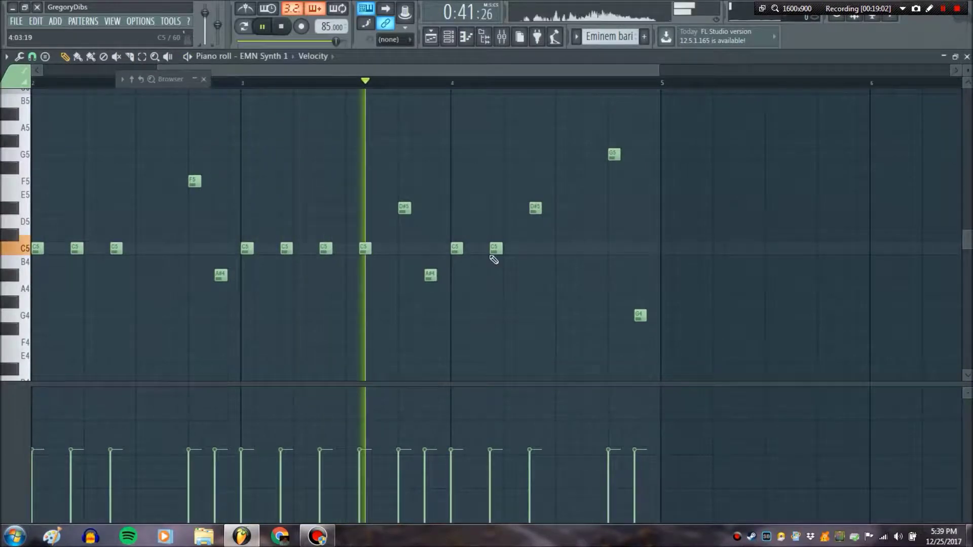
{"action": "left_click_drag", "start_coordinate": [300, 70], "coordinate": [184, 76]}
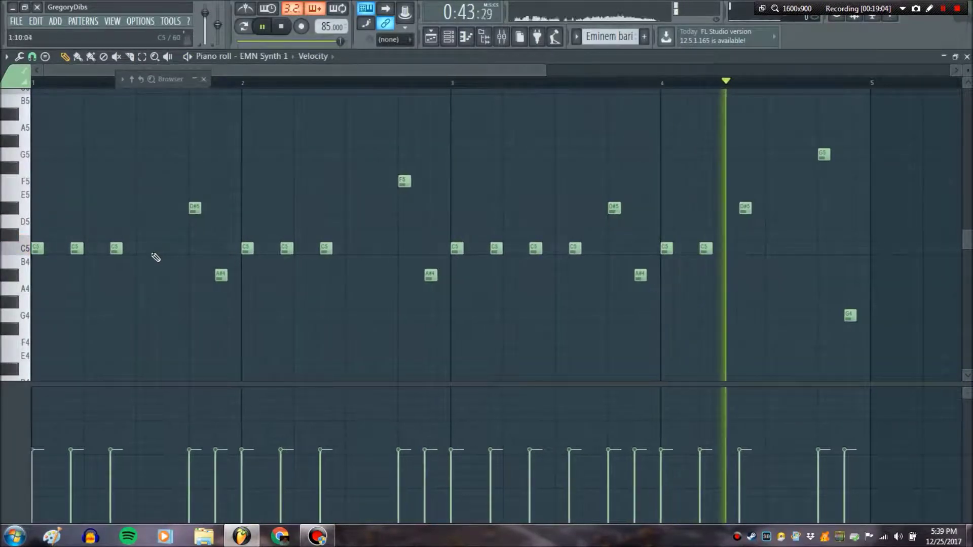
{"action": "left_click", "coordinate": [361, 251]}
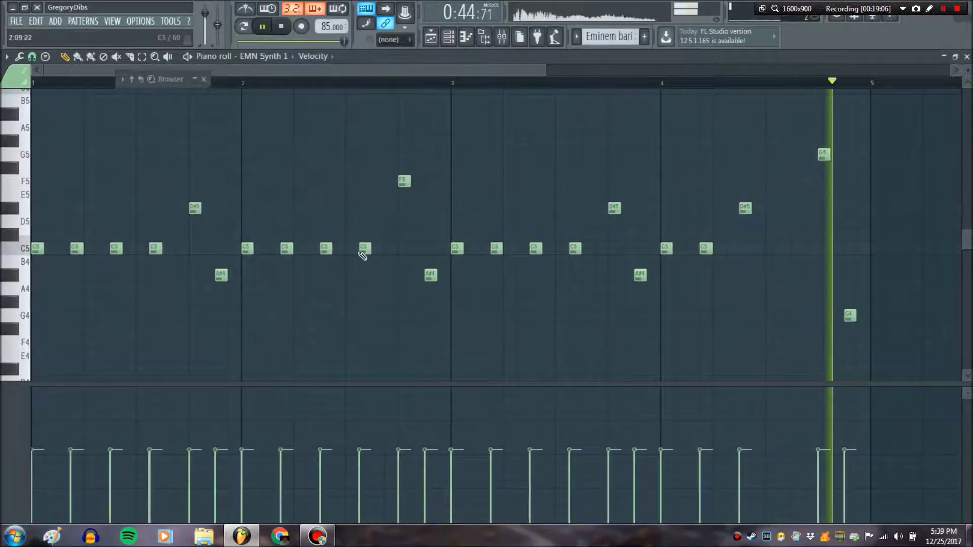
Step: Change the D#5 in bar 4 of the melody to a third C5, add a D#5 right after it, and close the piano roll
{"action": "left_click", "coordinate": [745, 248]}
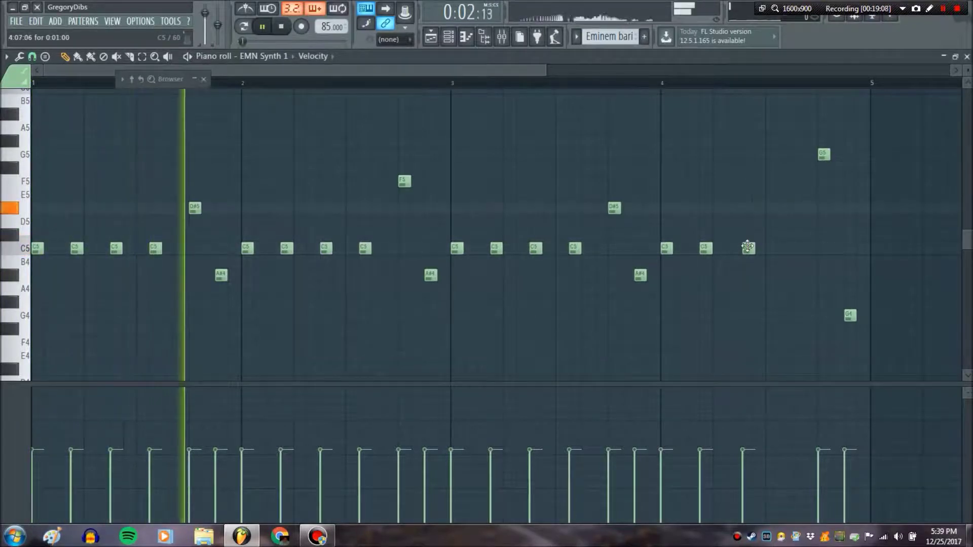
{"action": "left_click", "coordinate": [13, 212]}
{"action": "left_click", "coordinate": [785, 208]}
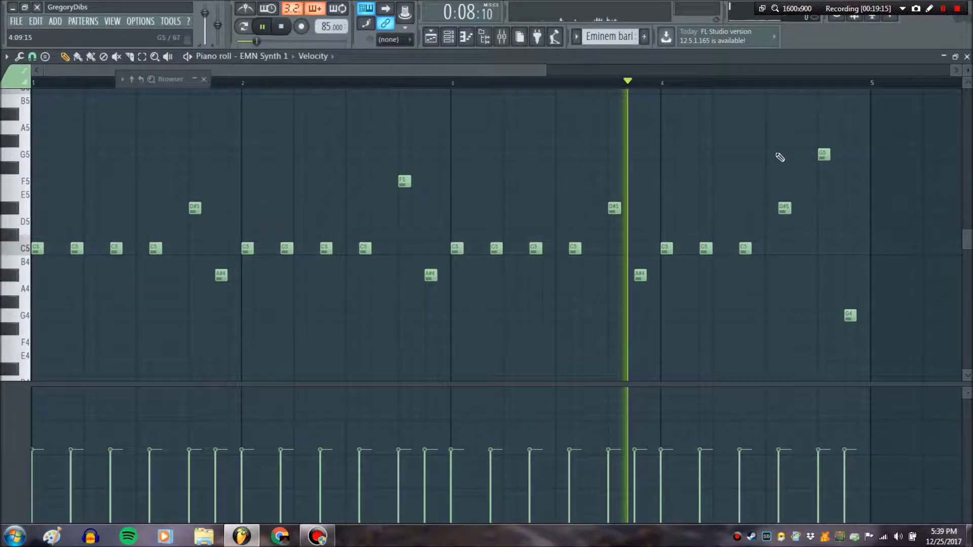
{"action": "left_click", "coordinate": [967, 56]}
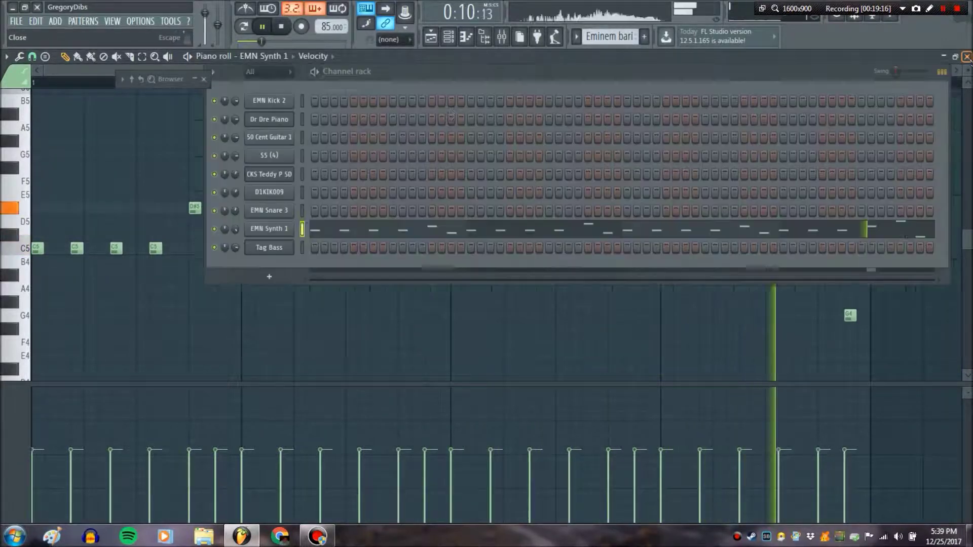
Step: Open the Dr Dre Piano channel's piano roll and audition notes around C#6 and C#5 against the playing melody
{"action": "left_click", "coordinate": [436, 42]}
{"action": "left_click_drag", "start_coordinate": [441, 68], "coordinate": [496, 69]}
{"action": "left_click", "coordinate": [448, 37]}
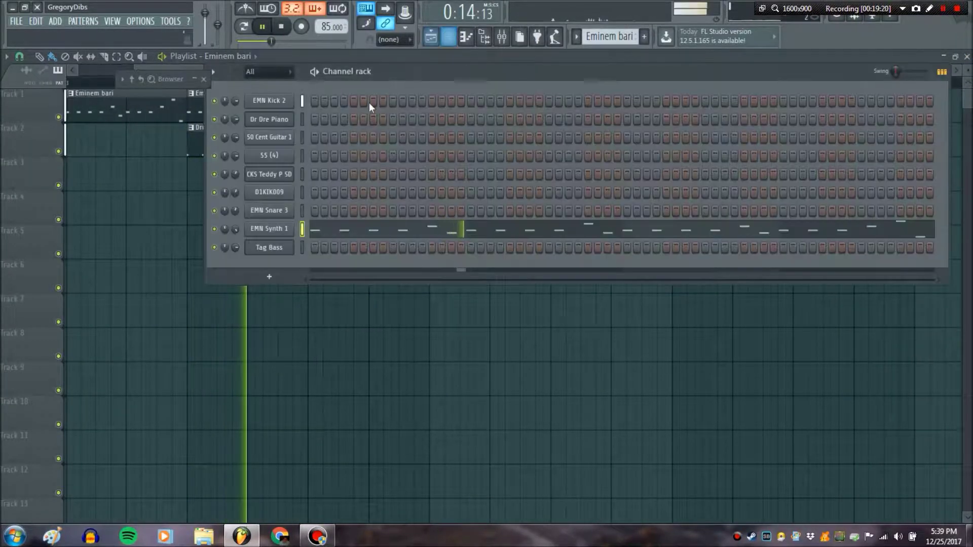
{"action": "left_click", "coordinate": [284, 137]}
{"action": "right_click", "coordinate": [292, 119]}
{"action": "left_click", "coordinate": [312, 120]}
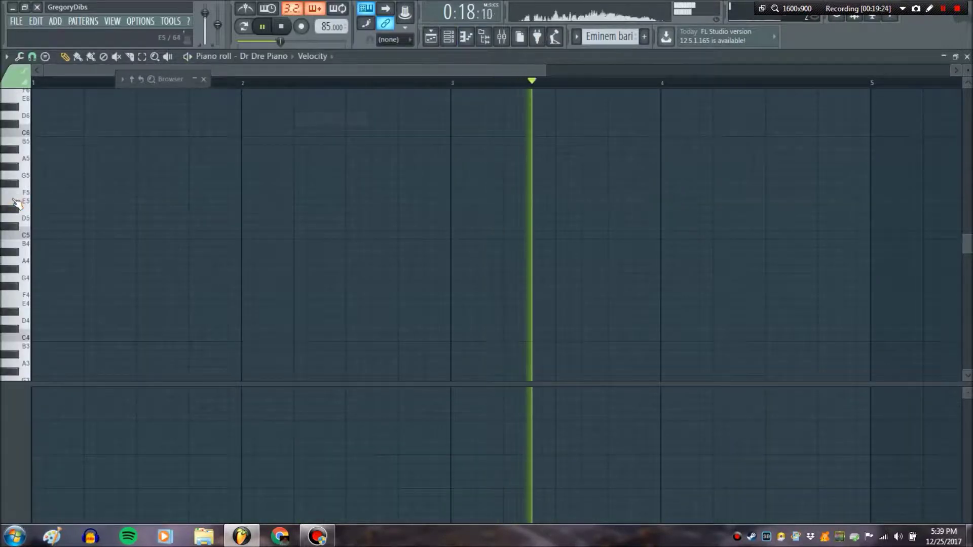
{"action": "left_click", "coordinate": [12, 127]}
{"action": "left_click", "coordinate": [13, 128]}
{"action": "left_click", "coordinate": [13, 229]}
{"action": "left_click", "coordinate": [14, 229]}
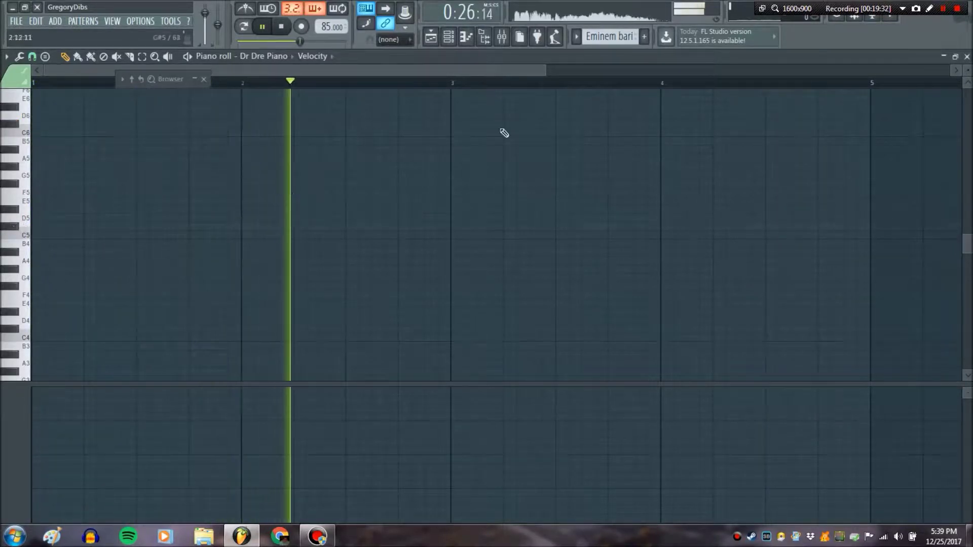
Step: Stop playback and create a new empty pattern named piano
{"action": "left_click", "coordinate": [449, 36]}
{"action": "left_click", "coordinate": [281, 27]}
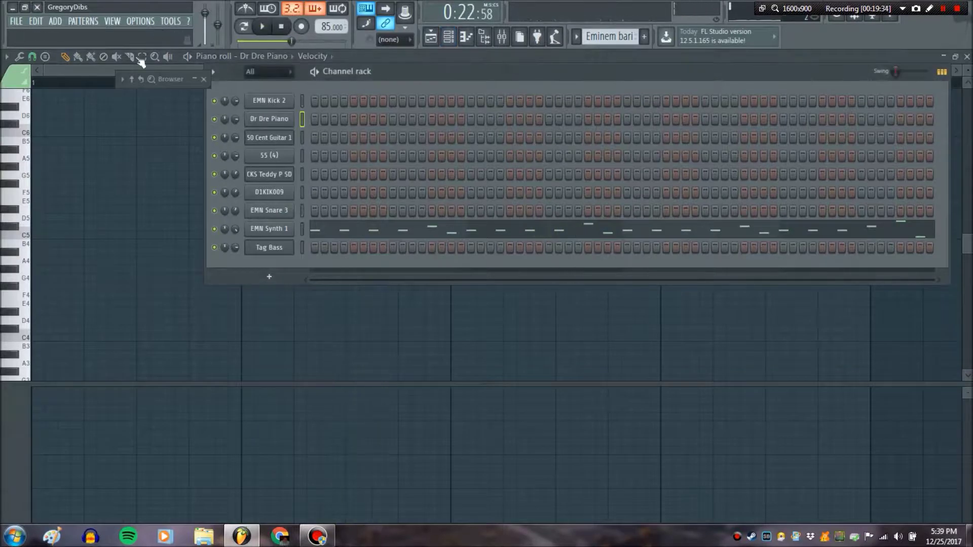
{"action": "left_click", "coordinate": [83, 21]}
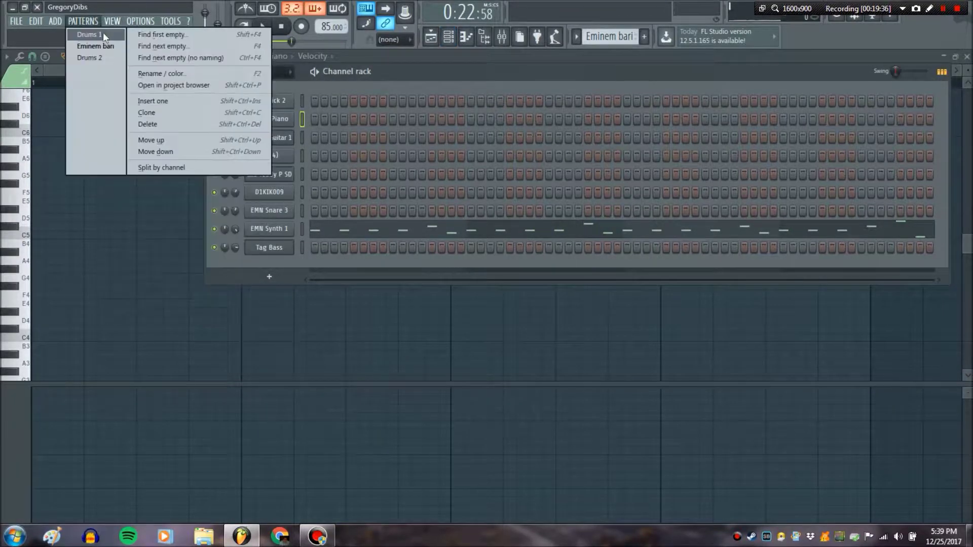
{"action": "left_click", "coordinate": [142, 33]}
{"action": "type", "text": "piano"}
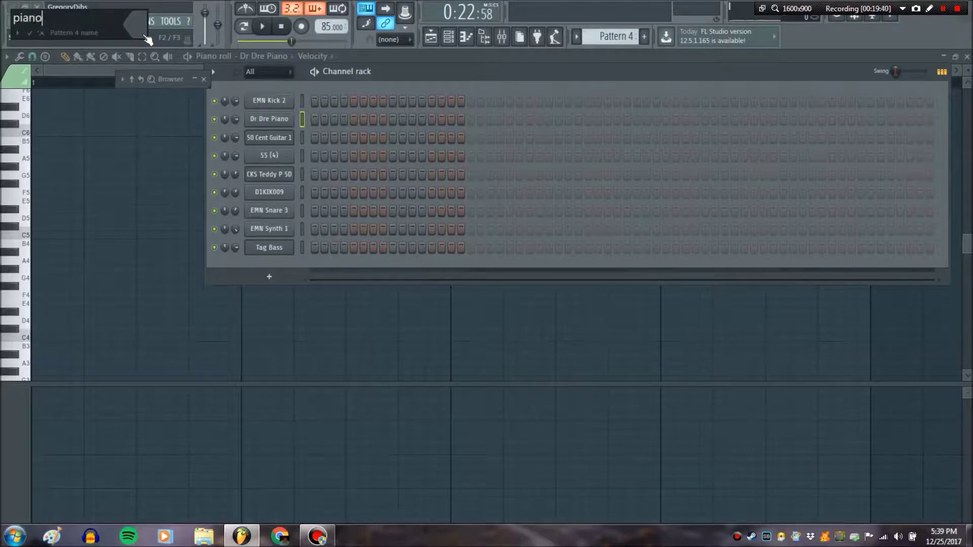
{"action": "key", "text": "Return"}
Step: Check the channel settings of Tag Bass and Dr Dre Piano, closing each one
{"action": "left_click", "coordinate": [437, 40]}
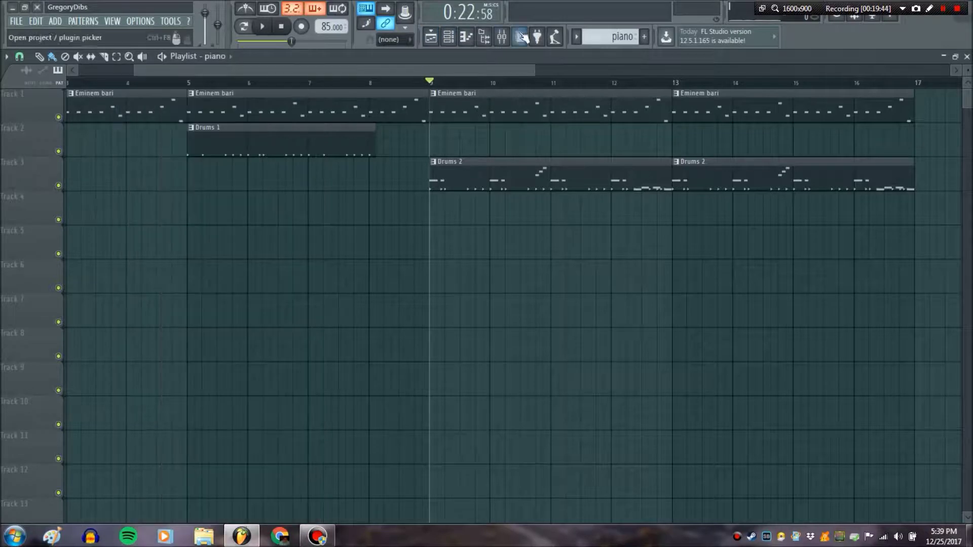
{"action": "left_click", "coordinate": [449, 39]}
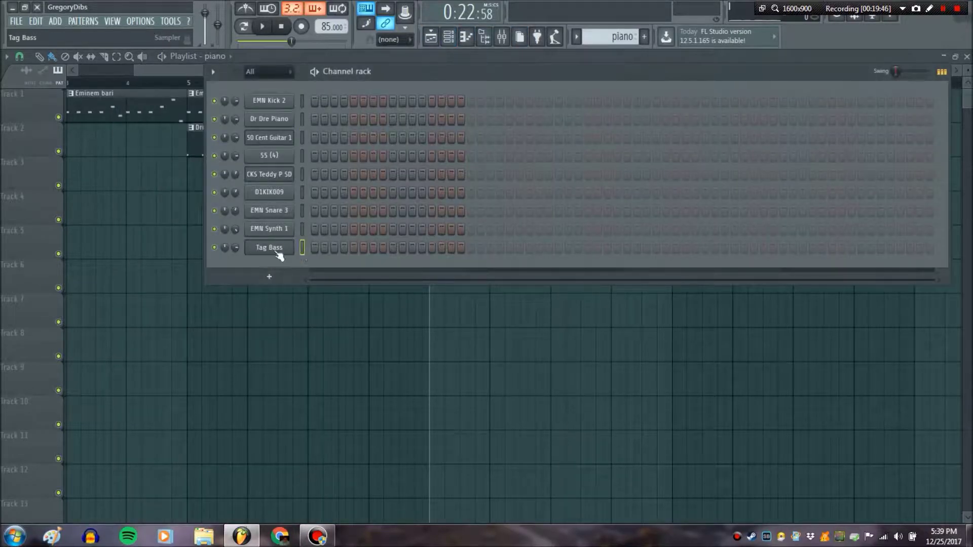
{"action": "left_click", "coordinate": [278, 251]}
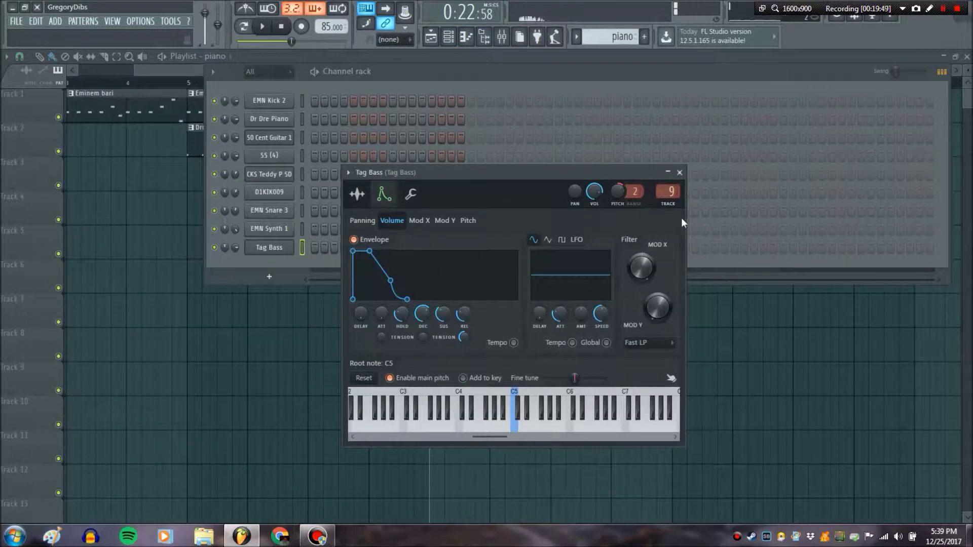
{"action": "left_click", "coordinate": [679, 173]}
{"action": "left_click", "coordinate": [278, 121]}
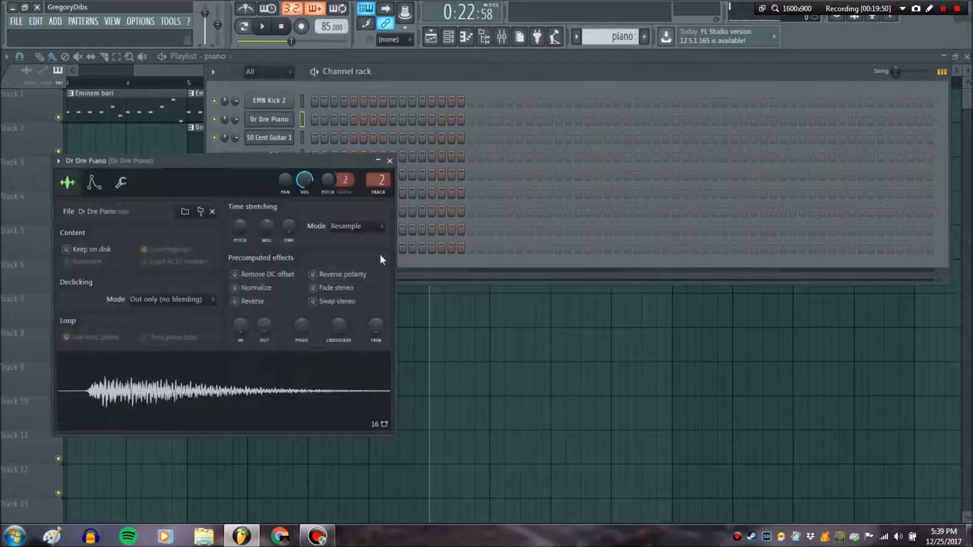
{"action": "left_click", "coordinate": [391, 162]}
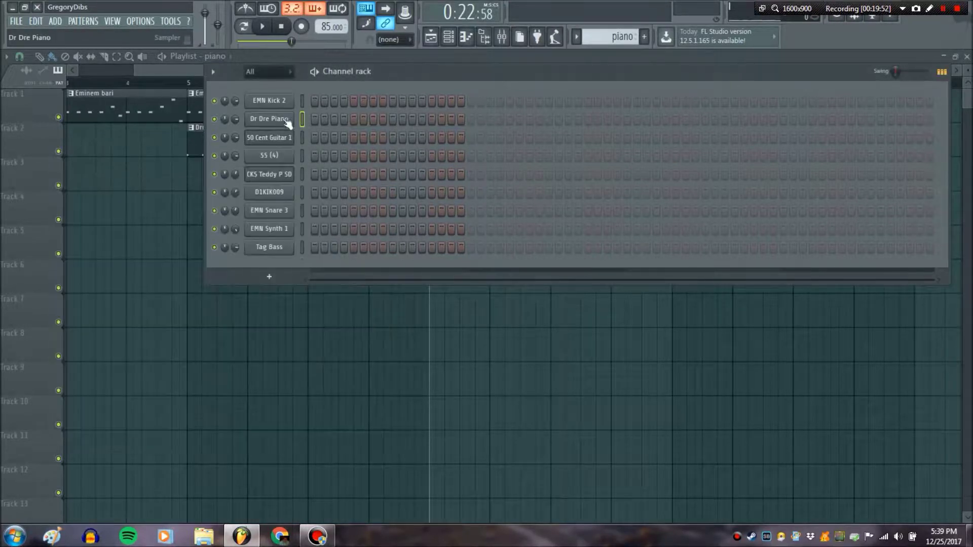
Step: Place two half-beat C#5 notes at the start of bar 1 for Dr Dre Piano and play them in pattern mode with the metronome
{"action": "right_click", "coordinate": [282, 121]}
{"action": "left_click", "coordinate": [319, 119]}
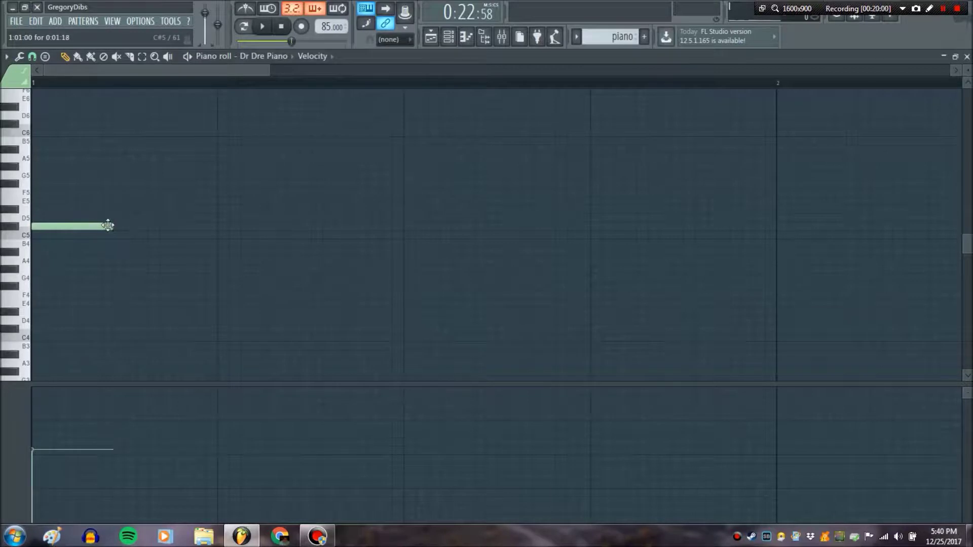
{"action": "key", "text": "ctrl+a"}
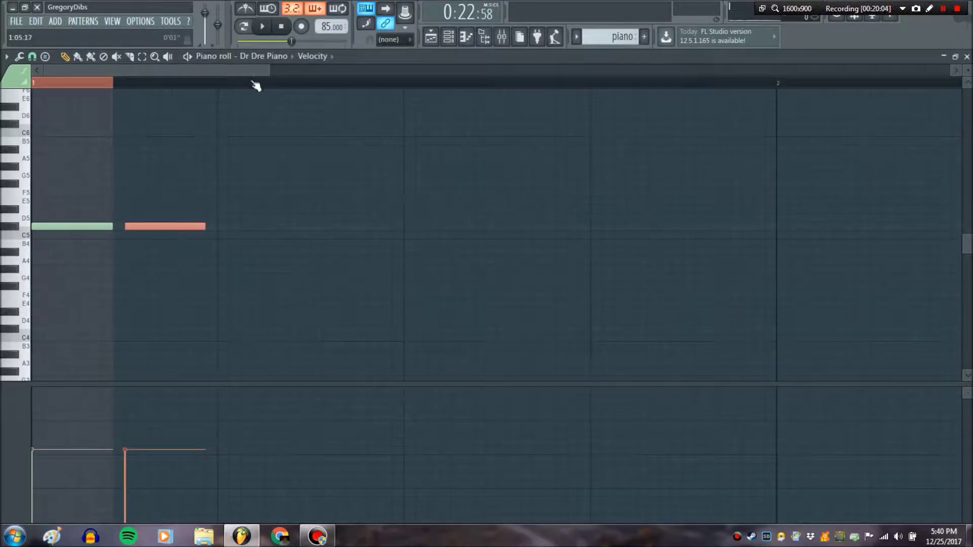
{"action": "left_click_drag", "start_coordinate": [253, 82], "coordinate": [32, 84]}
{"action": "left_click", "coordinate": [247, 27]}
{"action": "left_click", "coordinate": [247, 9]}
{"action": "left_click", "coordinate": [262, 27]}
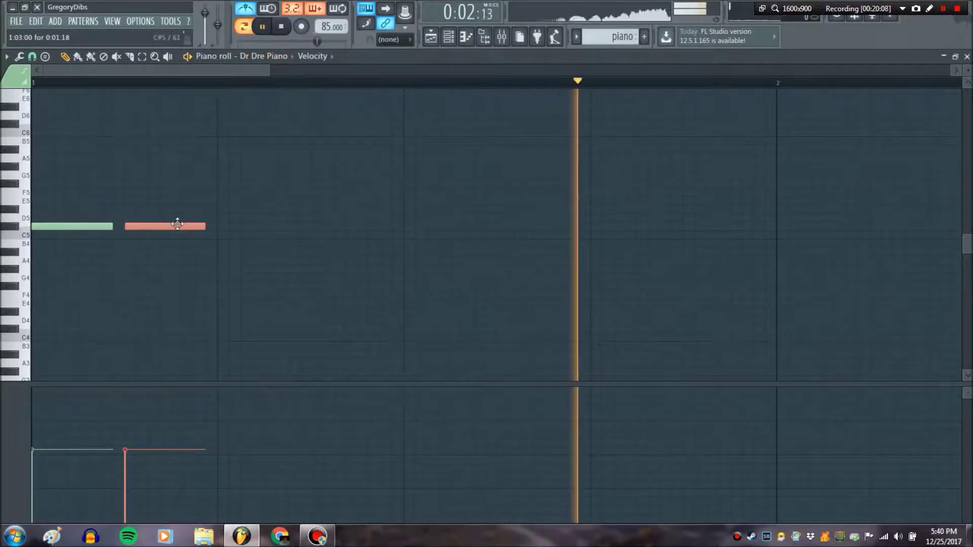
Step: Extend the run to twelve evenly spaced half-beat C#5 piano notes by repeatedly duplicating the existing ones
{"action": "left_click_drag", "start_coordinate": [133, 227], "coordinate": [243, 228]}
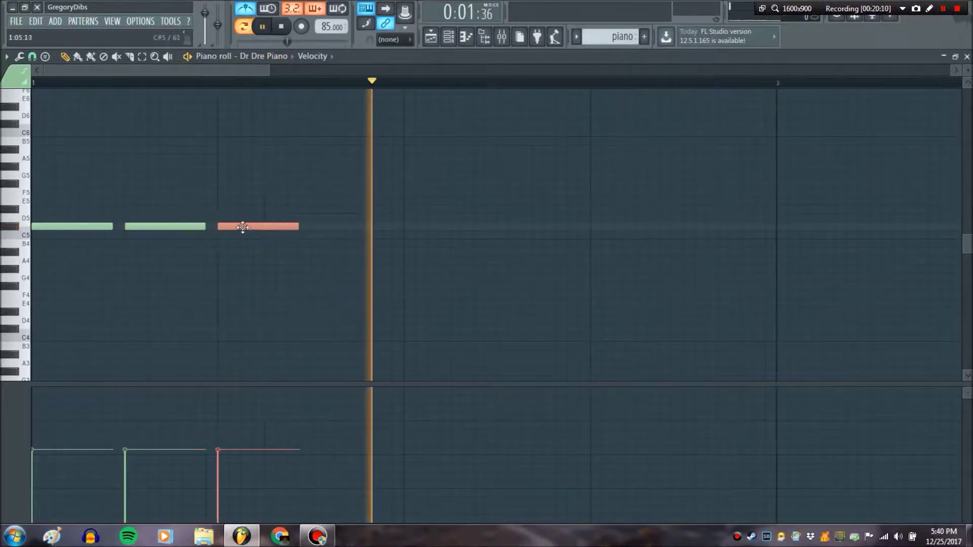
{"action": "key", "text": "ctrl+a"}
{"action": "mouse_move", "coordinate": [129, 228]}
{"action": "left_mouse_down"}
{"action": "mouse_move", "coordinate": [374, 226]}
{"action": "mouse_move", "coordinate": [363, 226]}
{"action": "left_mouse_up"}
{"action": "left_click_drag", "start_coordinate": [299, 82], "coordinate": [781, 87]}
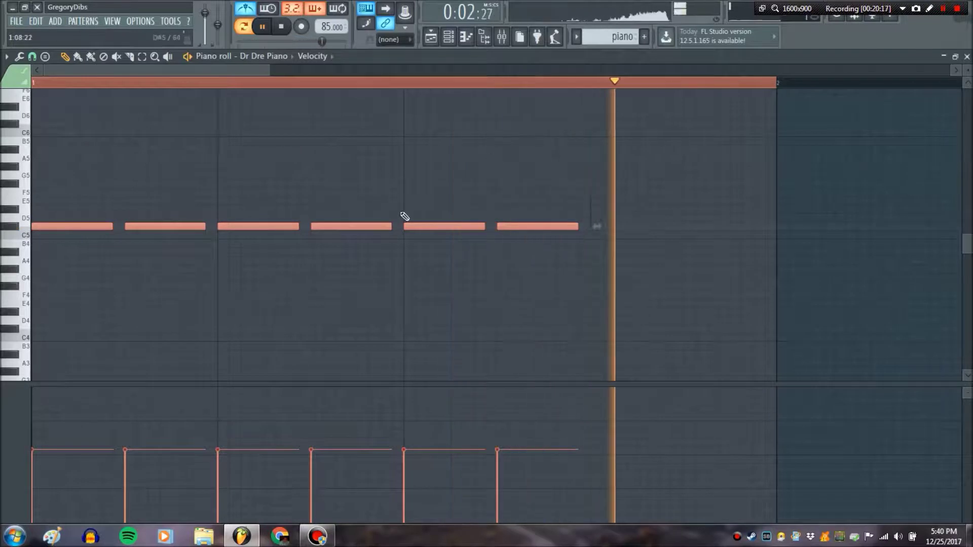
{"action": "key", "text": "ctrl+a"}
{"action": "mouse_move", "coordinate": [54, 227]}
{"action": "left_mouse_down"}
{"action": "mouse_move", "coordinate": [652, 210]}
{"action": "mouse_move", "coordinate": [644, 226]}
{"action": "left_mouse_up"}
{"action": "left_click_drag", "start_coordinate": [253, 70], "coordinate": [698, 72]}
{"action": "left_click_drag", "start_coordinate": [521, 86], "coordinate": [888, 91]}
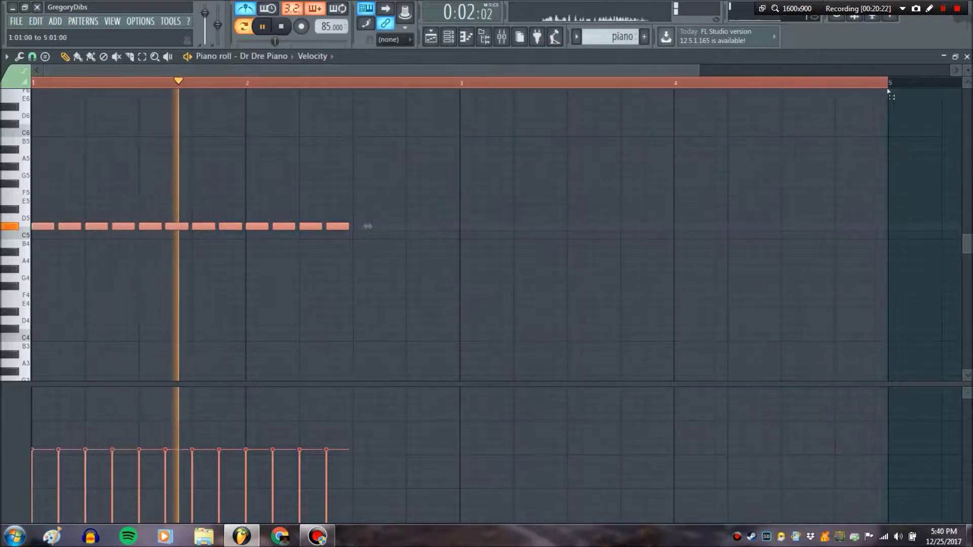
Step: Complete bar 2 of the piano part with three more C#5 notes and a closing C5, checking the ending by ear
{"action": "left_click", "coordinate": [403, 189], "text": "ctrl"}
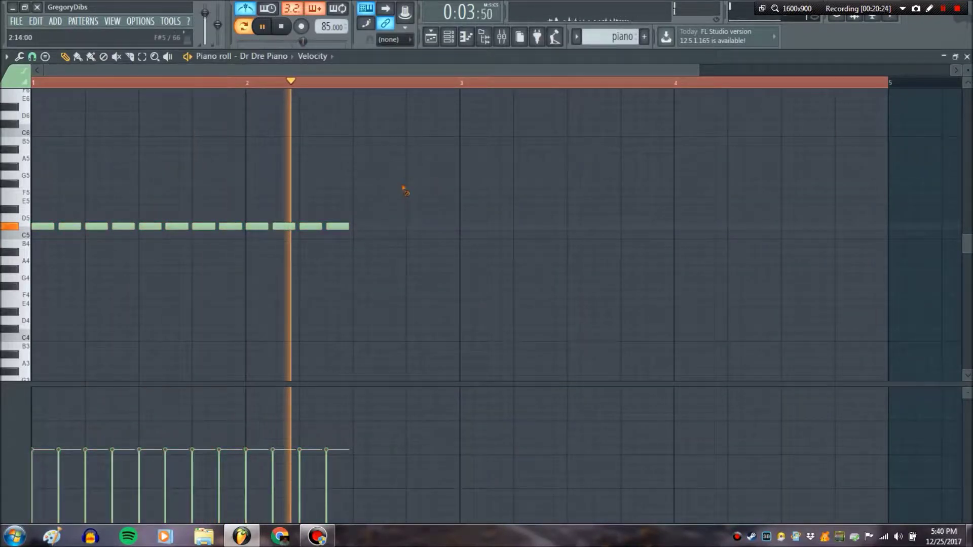
{"action": "left_click", "coordinate": [362, 226]}
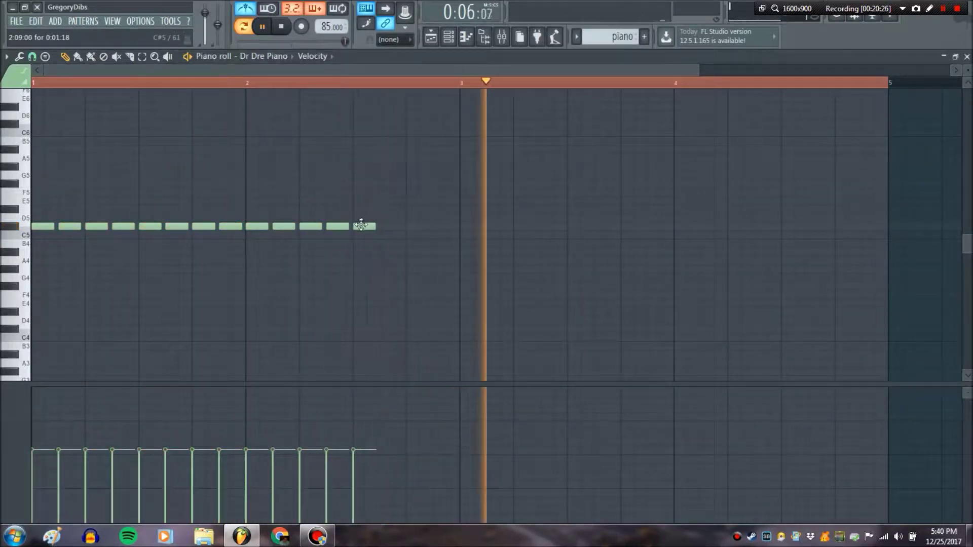
{"action": "left_click", "coordinate": [384, 226]}
{"action": "left_click", "coordinate": [410, 226]}
{"action": "left_click", "coordinate": [437, 245]}
{"action": "left_click", "coordinate": [400, 81]}
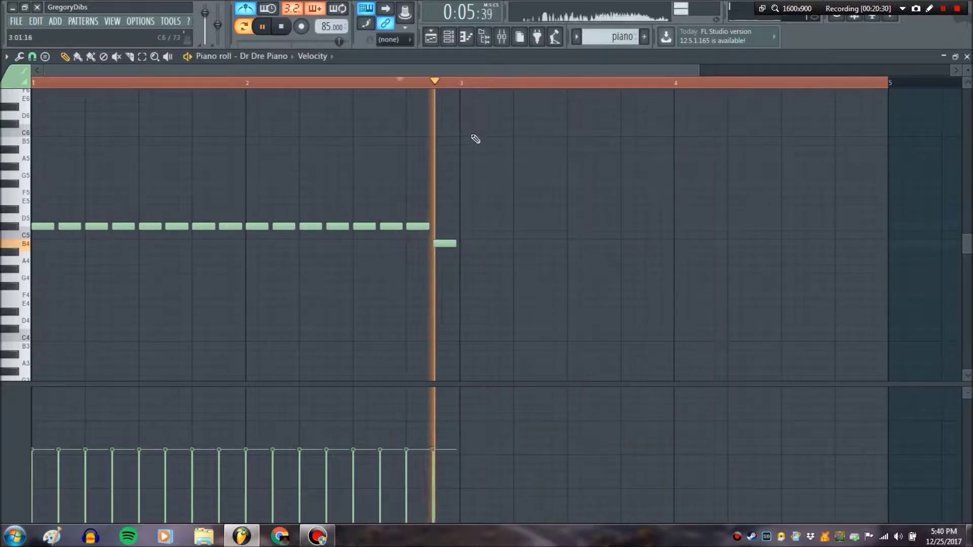
{"action": "left_click_drag", "start_coordinate": [445, 244], "coordinate": [444, 235]}
{"action": "left_click", "coordinate": [432, 83]}
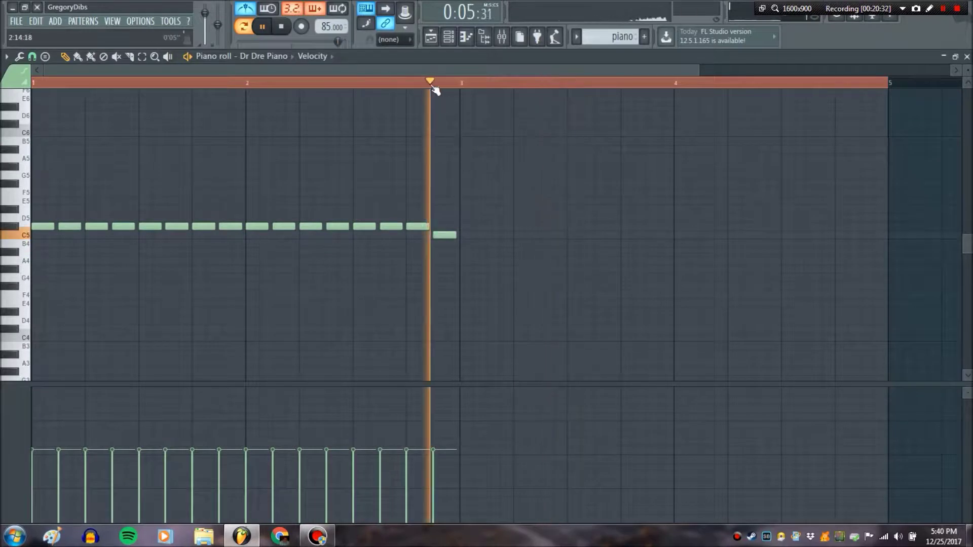
Step: Duplicate the two-bar piano phrase into bars 3 and 4, and turn off the metronome
{"action": "key", "text": "ctrl+a"}
{"action": "left_click_drag", "start_coordinate": [47, 230], "coordinate": [60, 230]}
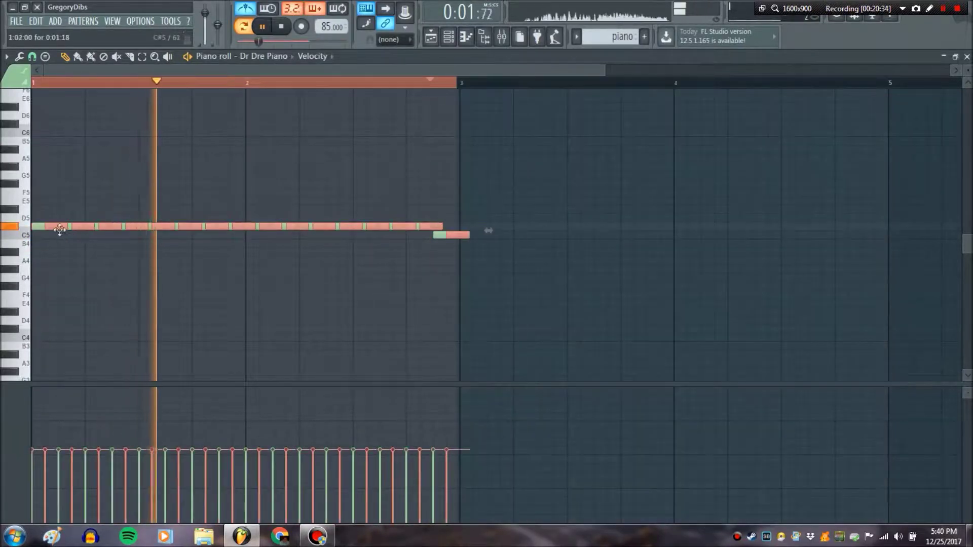
{"action": "key", "text": "ctrl+b"}
{"action": "key", "text": "ctrl+a"}
{"action": "left_click_drag", "start_coordinate": [886, 83], "coordinate": [32, 84]}
{"action": "left_click", "coordinate": [805, 192]}
{"action": "right_click", "coordinate": [814, 193]}
{"action": "left_click", "coordinate": [246, 9]}
Step: Switch to song playback and send the Dr Dre Piano mixer track to insert 101 at 20%
{"action": "left_click", "coordinate": [437, 36]}
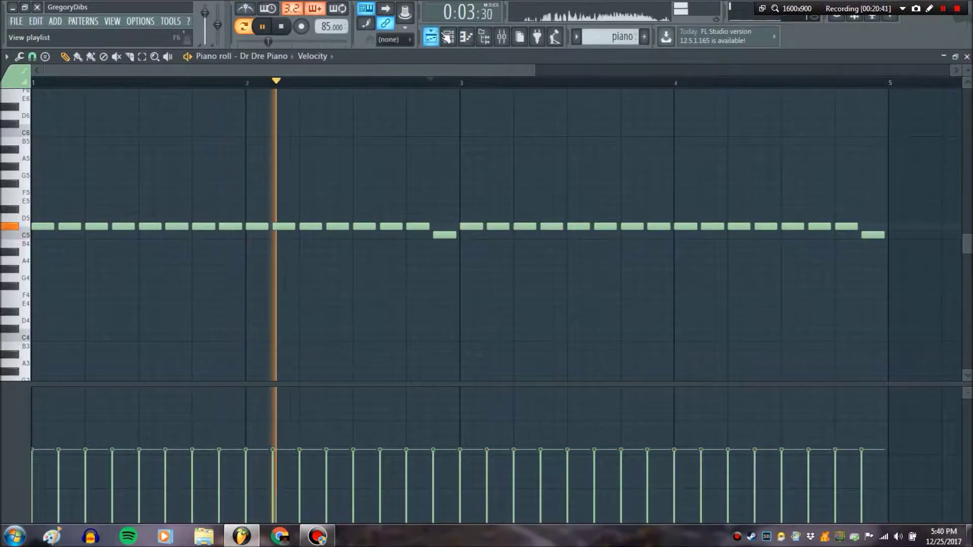
{"action": "left_click", "coordinate": [446, 36]}
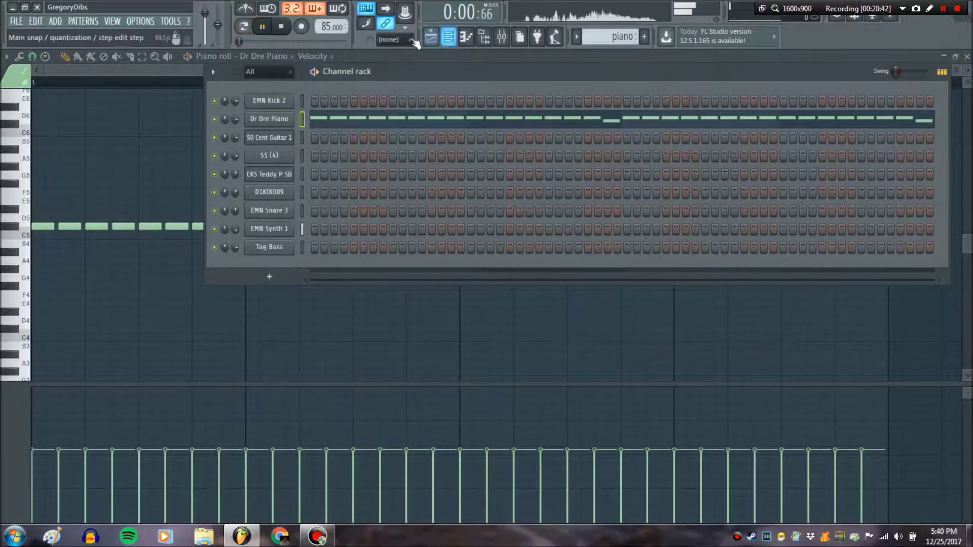
{"action": "left_click", "coordinate": [432, 40]}
{"action": "left_click", "coordinate": [450, 39]}
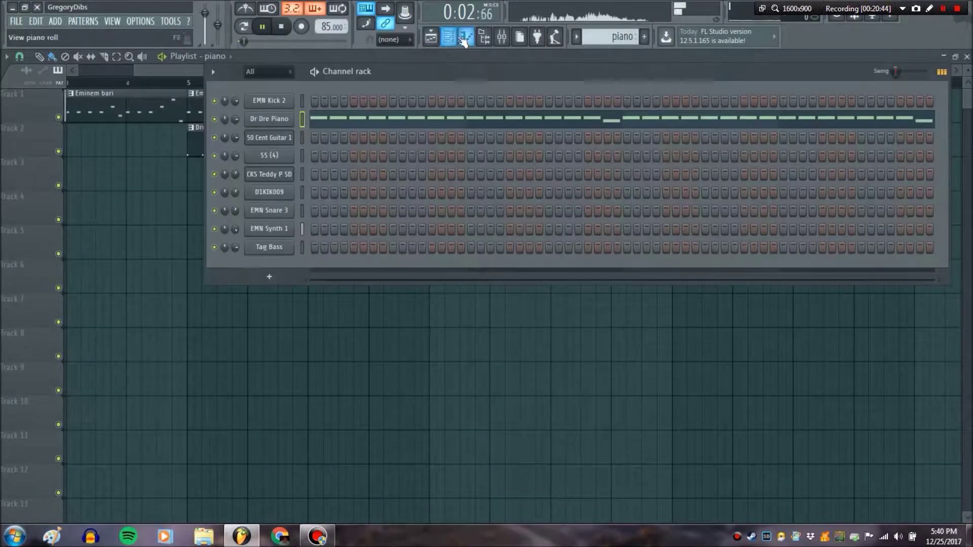
{"action": "left_click", "coordinate": [277, 120]}
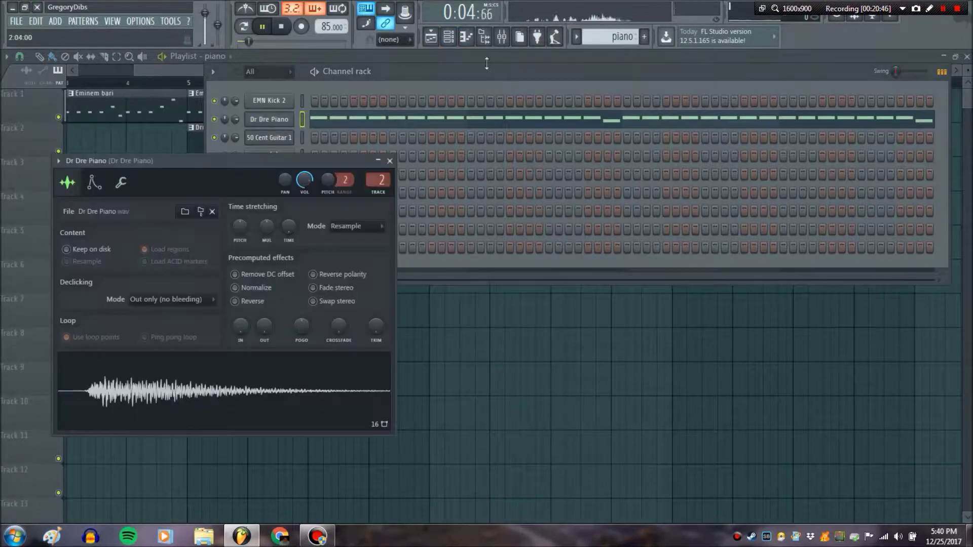
{"action": "left_click", "coordinate": [502, 37]}
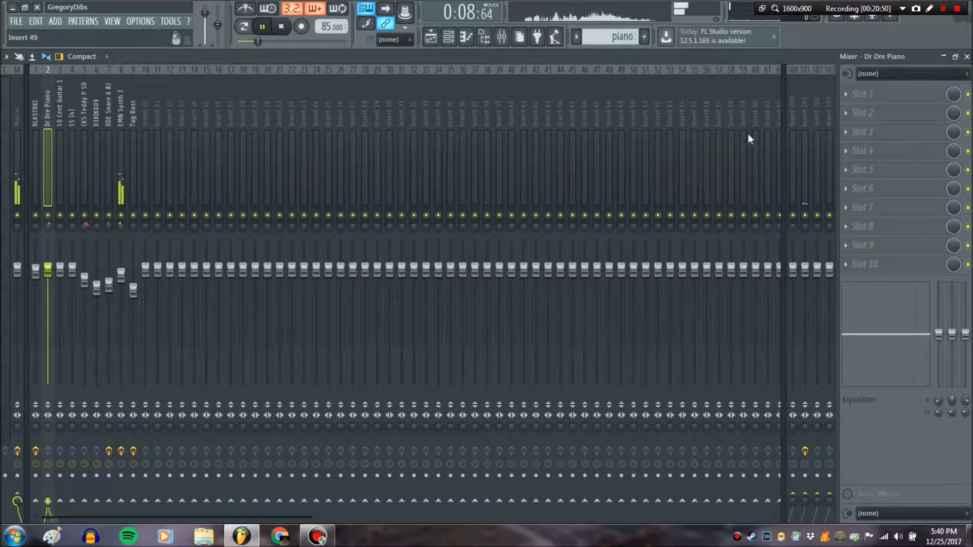
{"action": "left_click_drag", "start_coordinate": [803, 500], "coordinate": [804, 494]}
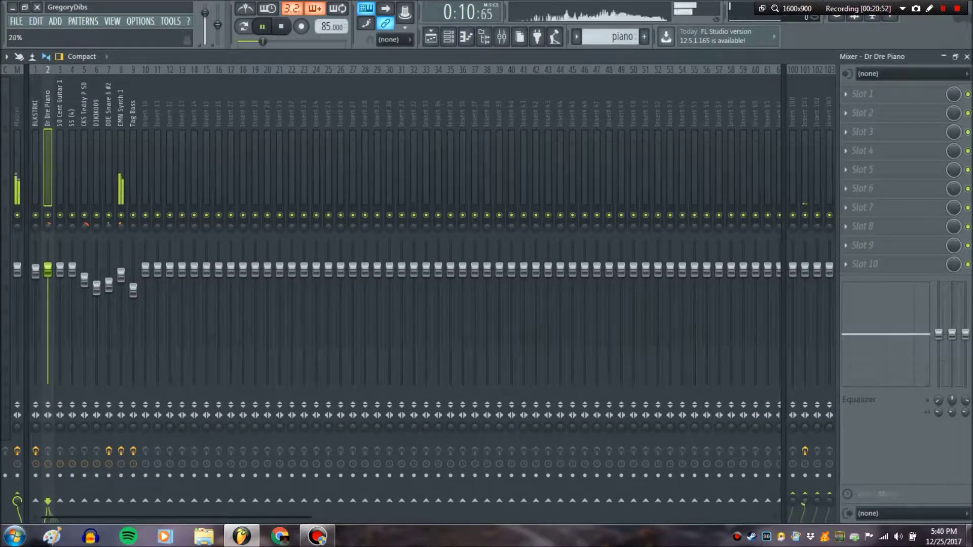
Step: Place piano pattern clips on Track 4 at bars 9 and 13 beneath the Drums 2 clips
{"action": "left_click", "coordinate": [430, 36]}
{"action": "left_click_drag", "start_coordinate": [412, 74], "coordinate": [463, 79]}
{"action": "left_click_drag", "start_coordinate": [319, 202], "coordinate": [595, 201]}
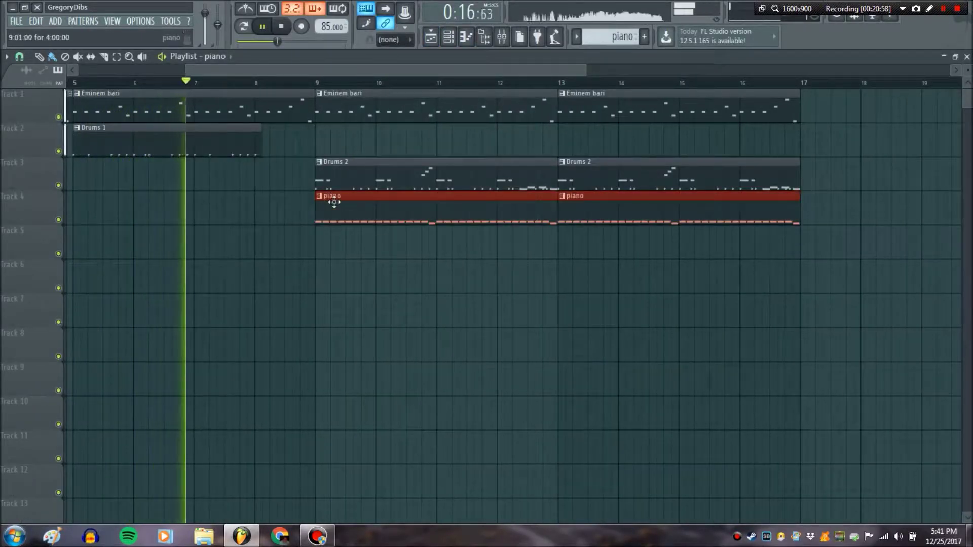
Step: Lower the Dr Dre Piano mixer level to about 92% and raise the BLKSTRKI level to 100%
{"action": "left_click", "coordinate": [508, 40]}
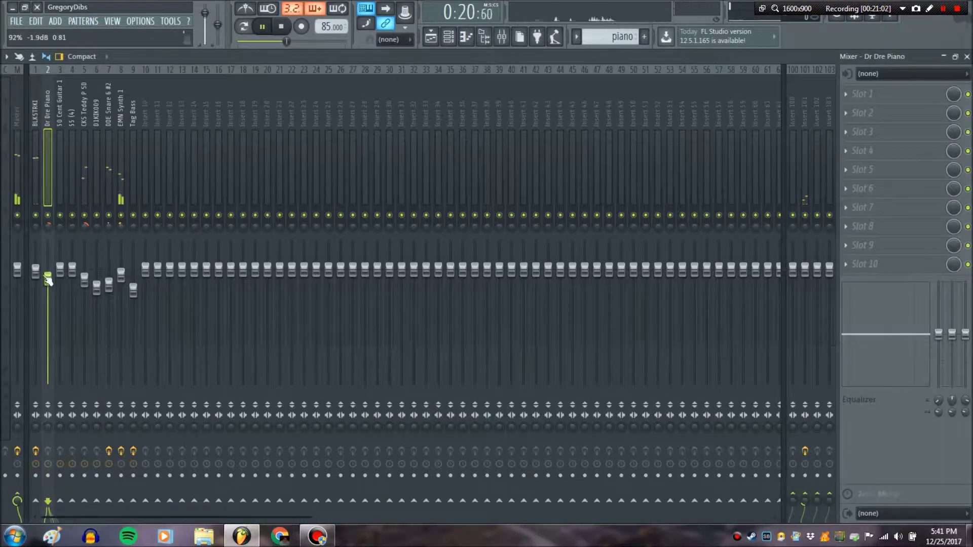
{"action": "left_click_drag", "start_coordinate": [36, 272], "coordinate": [35, 270]}
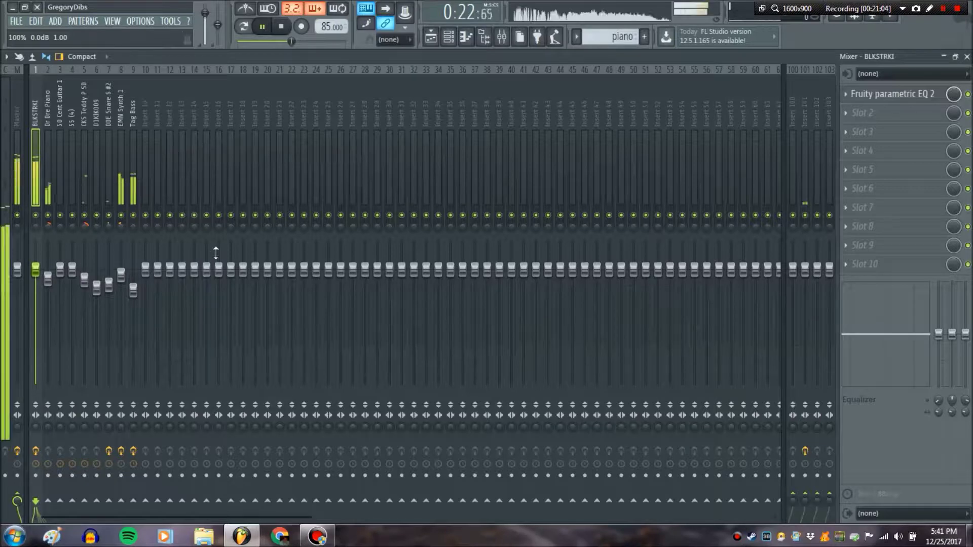
Step: Stop playback, open the Dr Dre Piano sample in Edison and delete the silence before its attack
{"action": "left_click", "coordinate": [449, 37]}
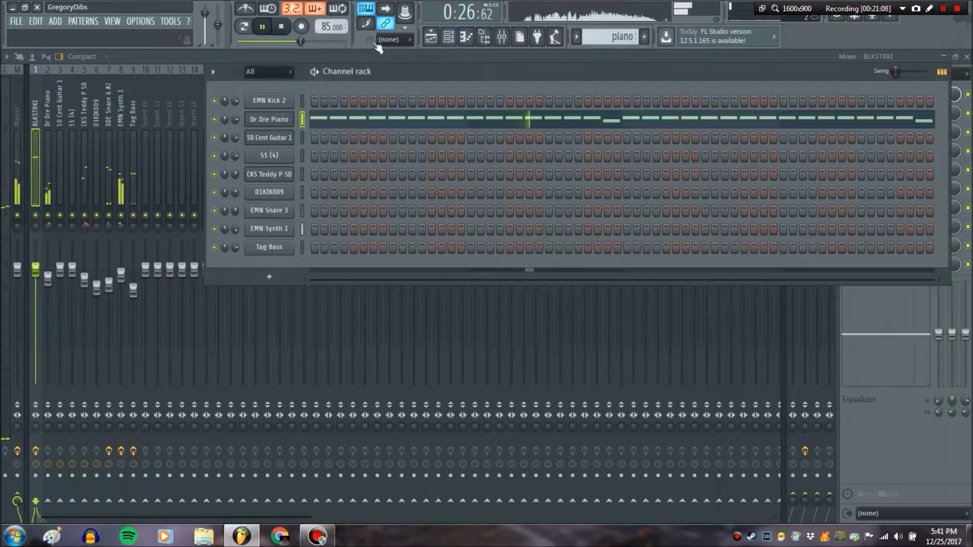
{"action": "key", "text": "space"}
{"action": "left_click", "coordinate": [277, 123]}
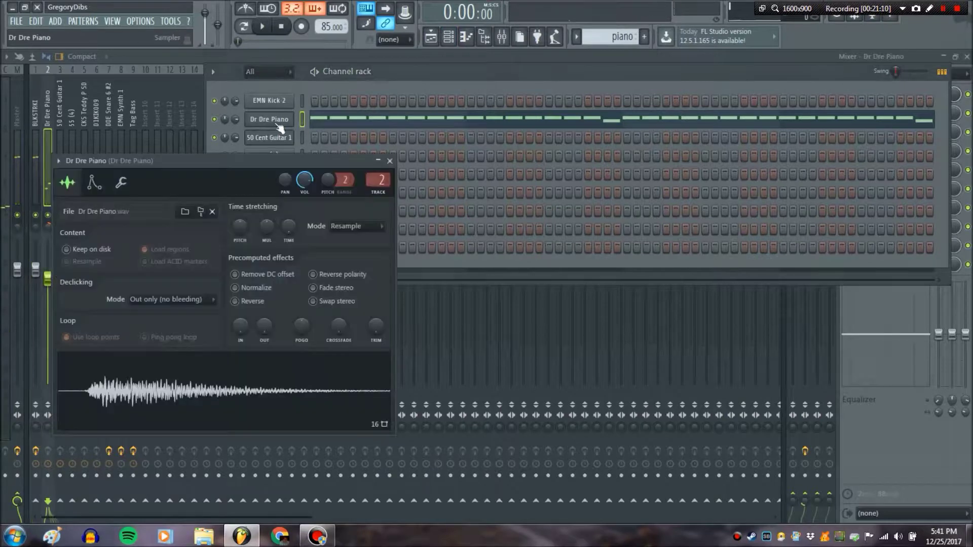
{"action": "right_click", "coordinate": [142, 373]}
{"action": "left_click", "coordinate": [173, 403]}
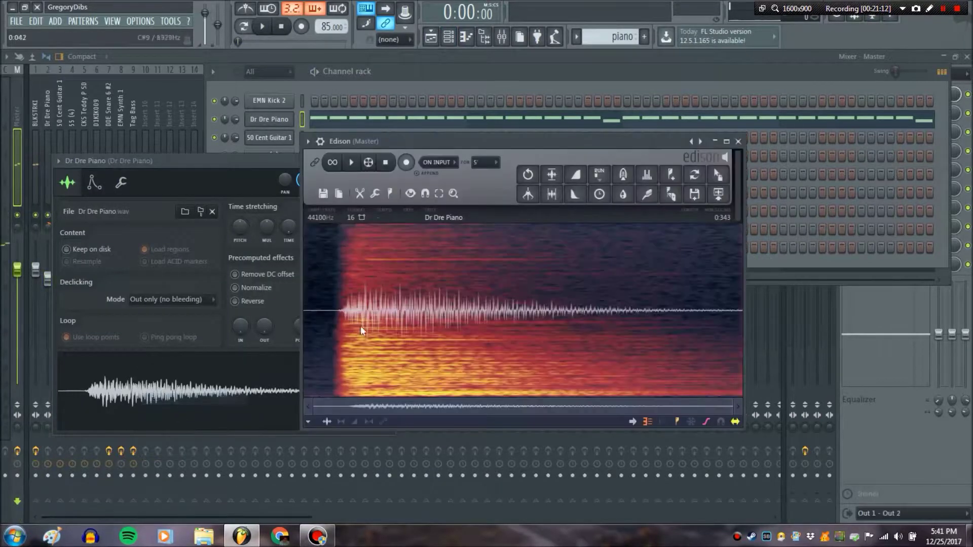
{"action": "left_click_drag", "start_coordinate": [323, 310], "coordinate": [256, 310]}
{"action": "key", "text": "Delete"}
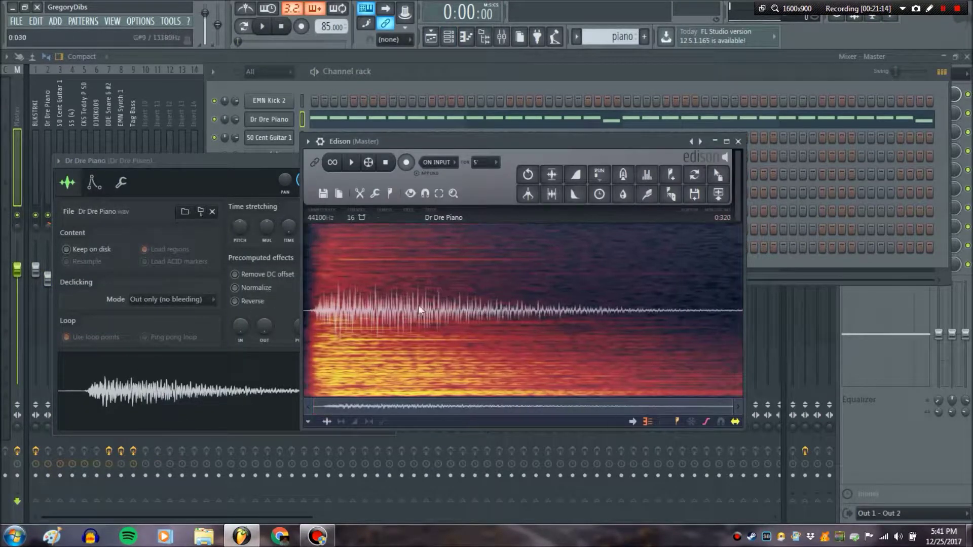
Step: Load the trimmed sample from Edison into the Dr Dre Piano channel and start song playback with the playlist in view
{"action": "left_click_drag", "start_coordinate": [720, 176], "coordinate": [269, 121]}
{"action": "left_click", "coordinate": [269, 247]}
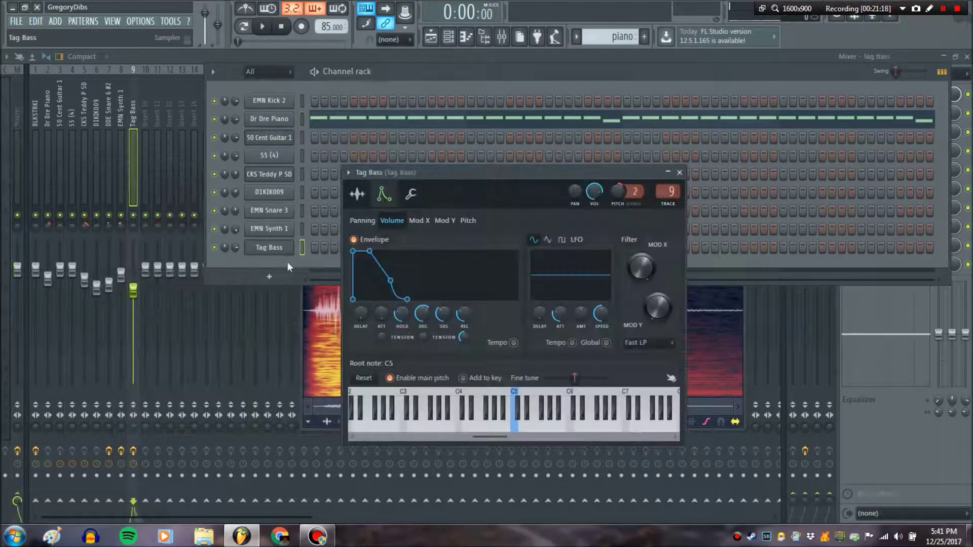
{"action": "left_click", "coordinate": [262, 29]}
{"action": "left_click", "coordinate": [430, 36]}
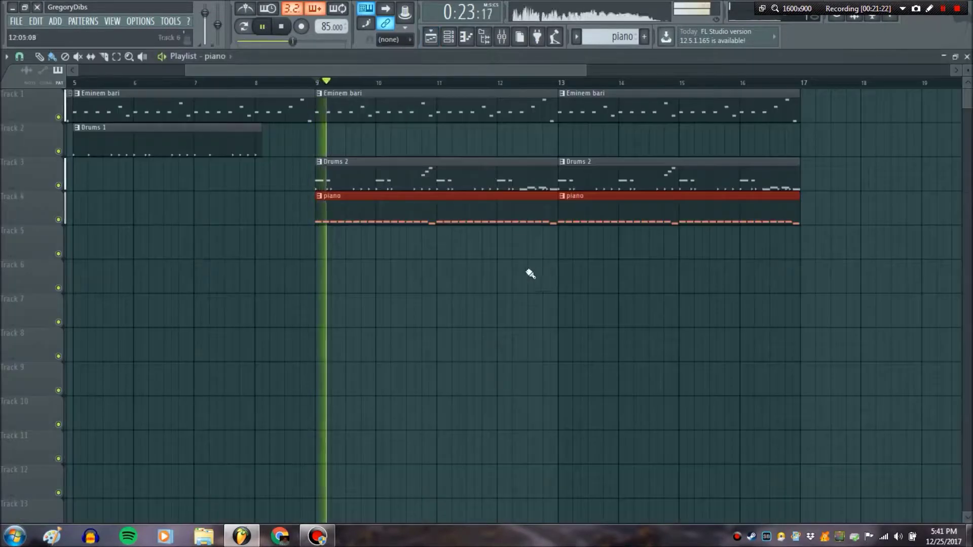
Step: Set the Tag Bass channel's pitch to +124 cents while the song plays
{"action": "double_click", "coordinate": [350, 212]}
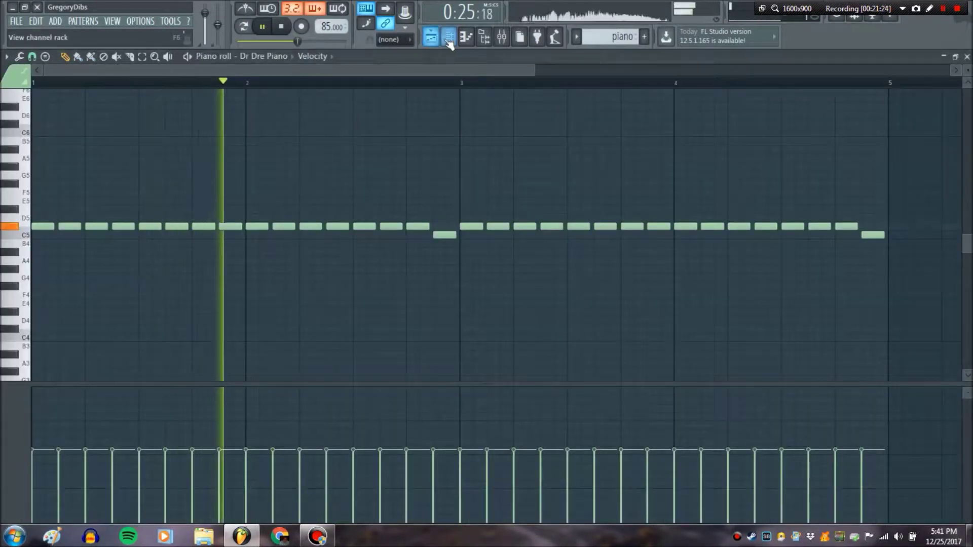
{"action": "left_click", "coordinate": [448, 36]}
{"action": "left_click", "coordinate": [276, 248]}
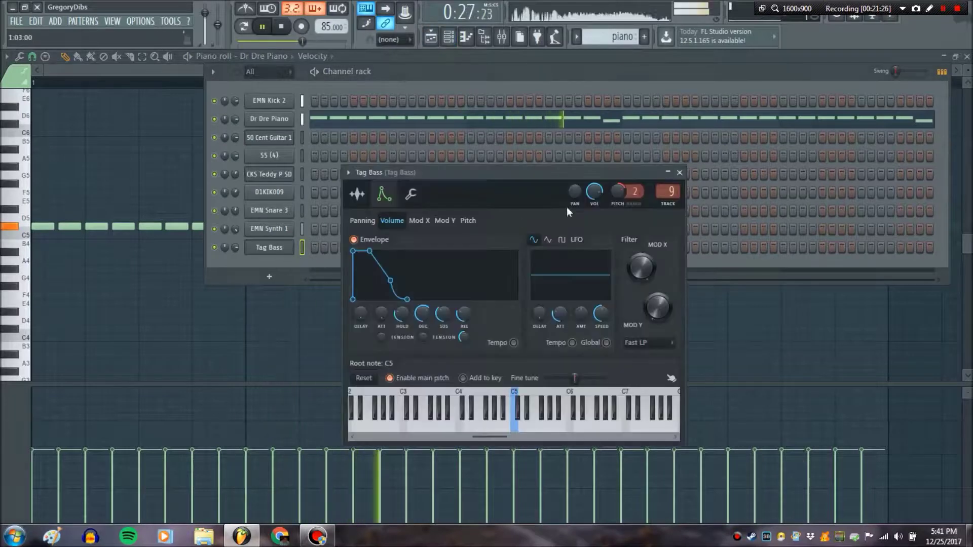
{"action": "left_click_drag", "start_coordinate": [618, 192], "coordinate": [614, 189]}
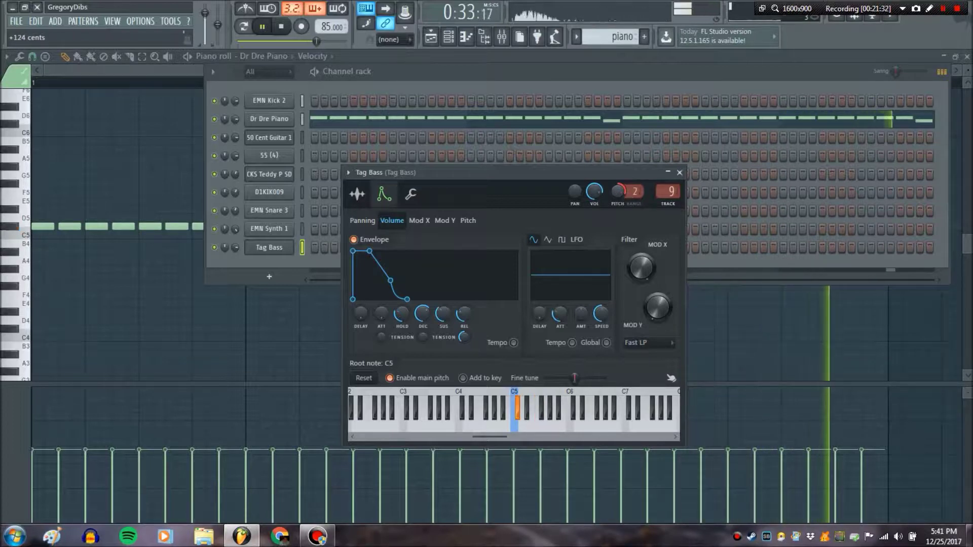
{"action": "left_click", "coordinate": [680, 173]}
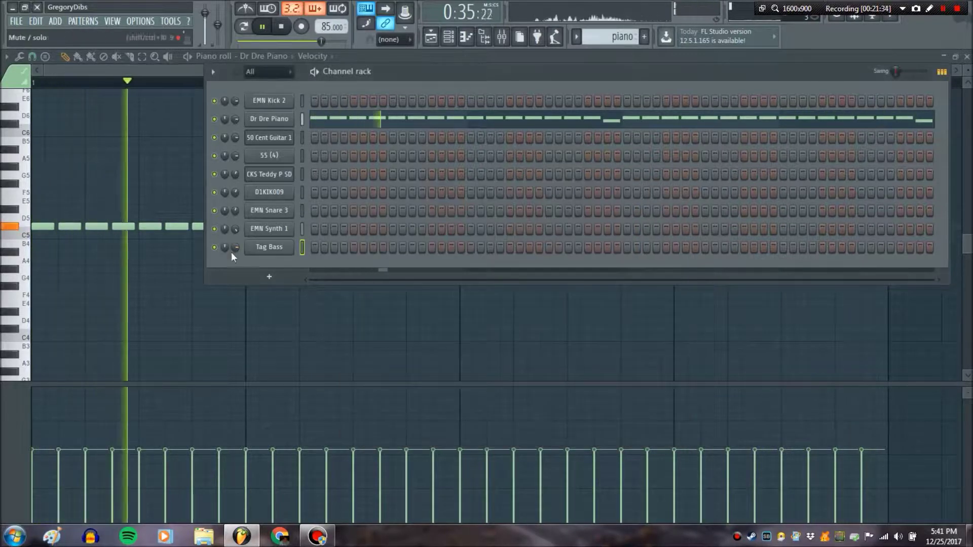
Step: Raise the C5 notes that end bars 2 and 4 of the Dr Dre Piano part to C#5, then return to the playlist
{"action": "right_click", "coordinate": [282, 120]}
{"action": "left_click", "coordinate": [312, 120]}
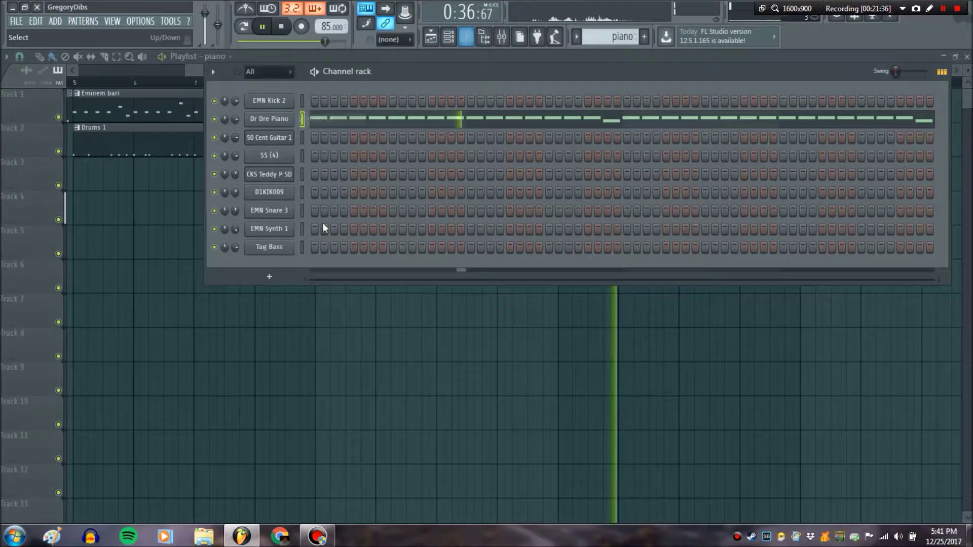
{"action": "right_click", "coordinate": [268, 128]}
{"action": "left_click", "coordinate": [304, 117]}
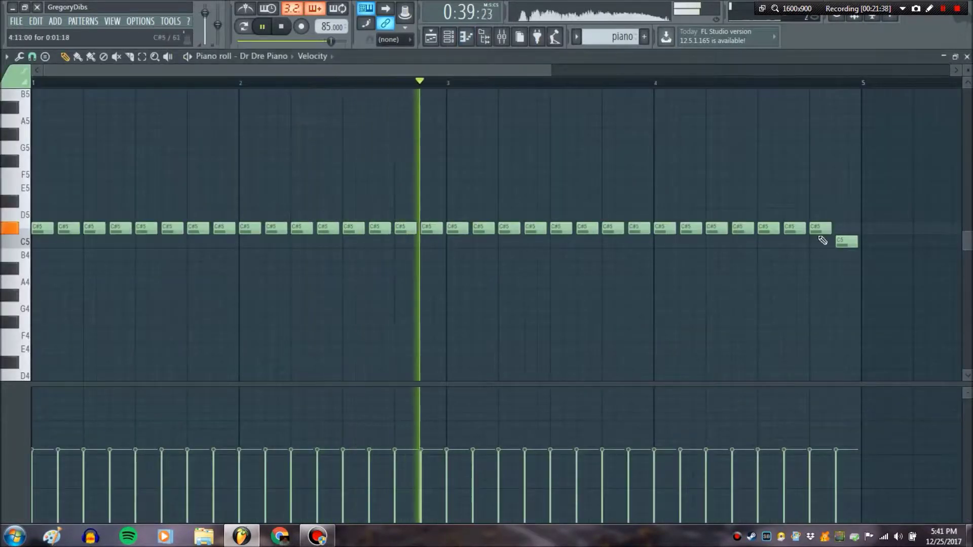
{"action": "left_click_drag", "start_coordinate": [845, 241], "coordinate": [845, 228]}
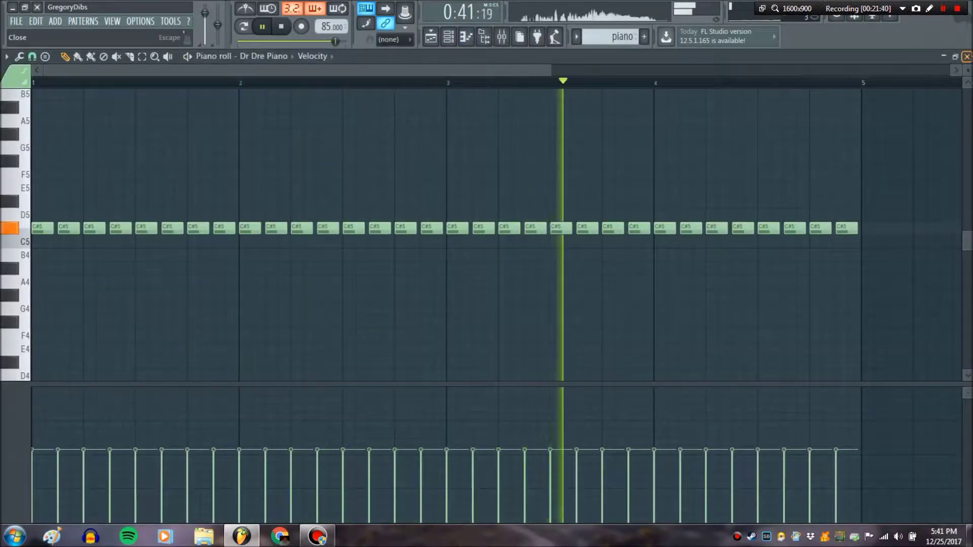
{"action": "left_click", "coordinate": [967, 56]}
{"action": "key", "text": "F6"}
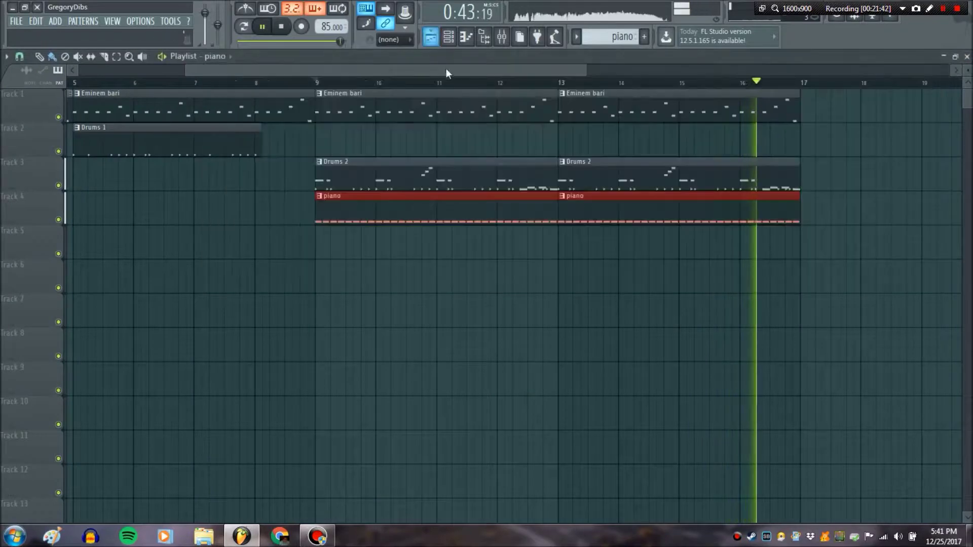
Step: Stop playback and check the Tag Bass channel's settings
{"action": "double_click", "coordinate": [415, 206]}
{"action": "key", "text": "F6"}
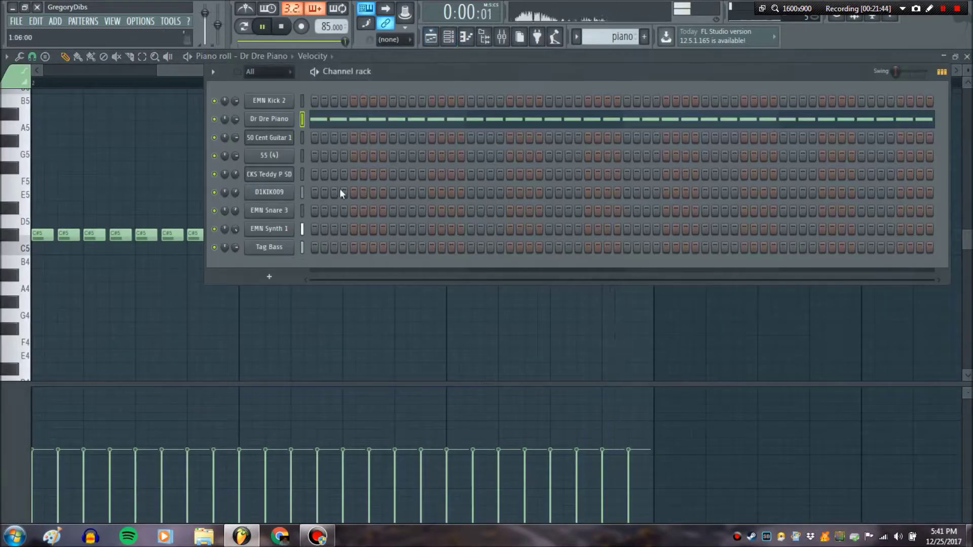
{"action": "left_click", "coordinate": [282, 248]}
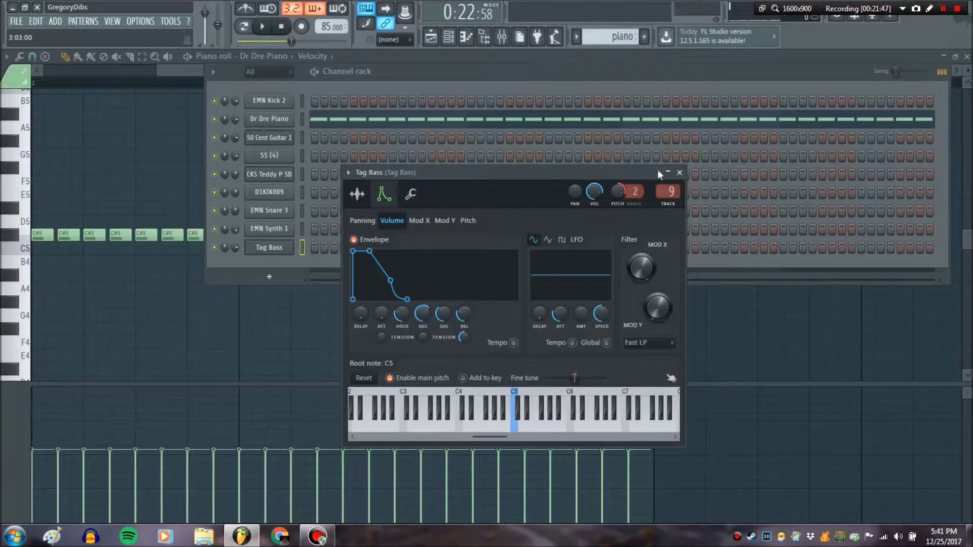
{"action": "left_click", "coordinate": [680, 172]}
Step: Go back to the playlist and move the song position to the start of the arrangement
{"action": "left_click", "coordinate": [437, 40]}
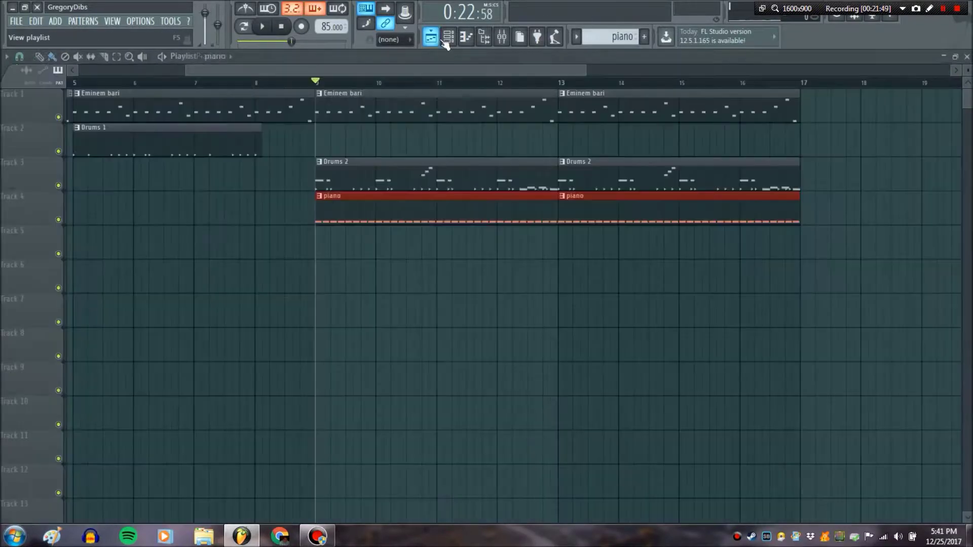
{"action": "left_click_drag", "start_coordinate": [526, 72], "coordinate": [290, 81]}
{"action": "left_click_drag", "start_coordinate": [292, 42], "coordinate": [237, 42]}
{"action": "left_click_drag", "start_coordinate": [478, 70], "coordinate": [533, 222]}
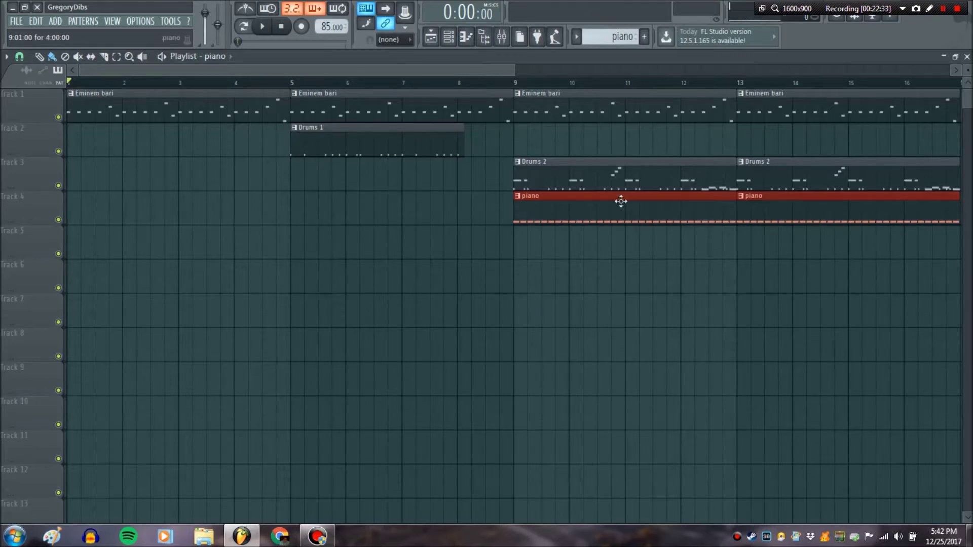
Step: Show the mixer together with the browser's sample library
{"action": "left_click", "coordinate": [502, 37]}
{"action": "left_click", "coordinate": [484, 36]}
{"action": "left_click_drag", "start_coordinate": [232, 84], "coordinate": [123, 59]}
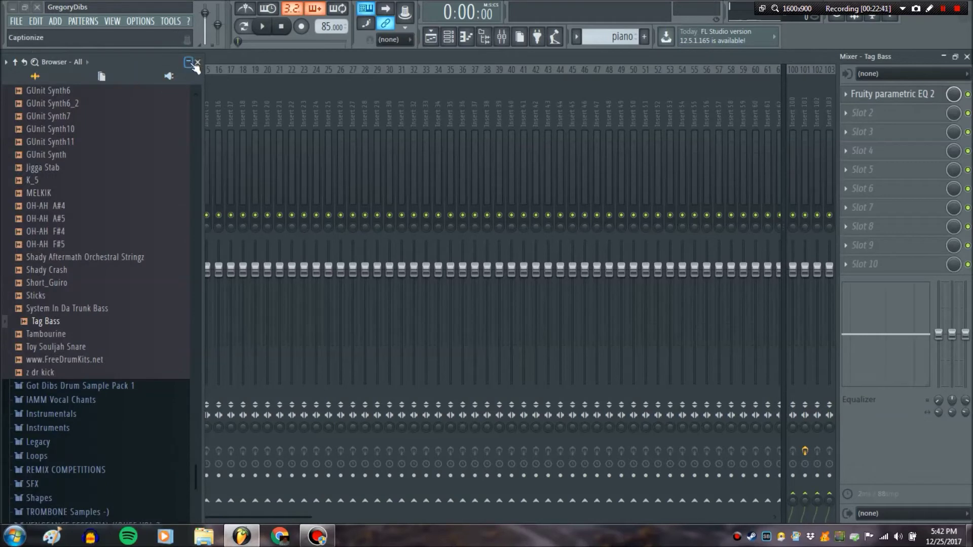